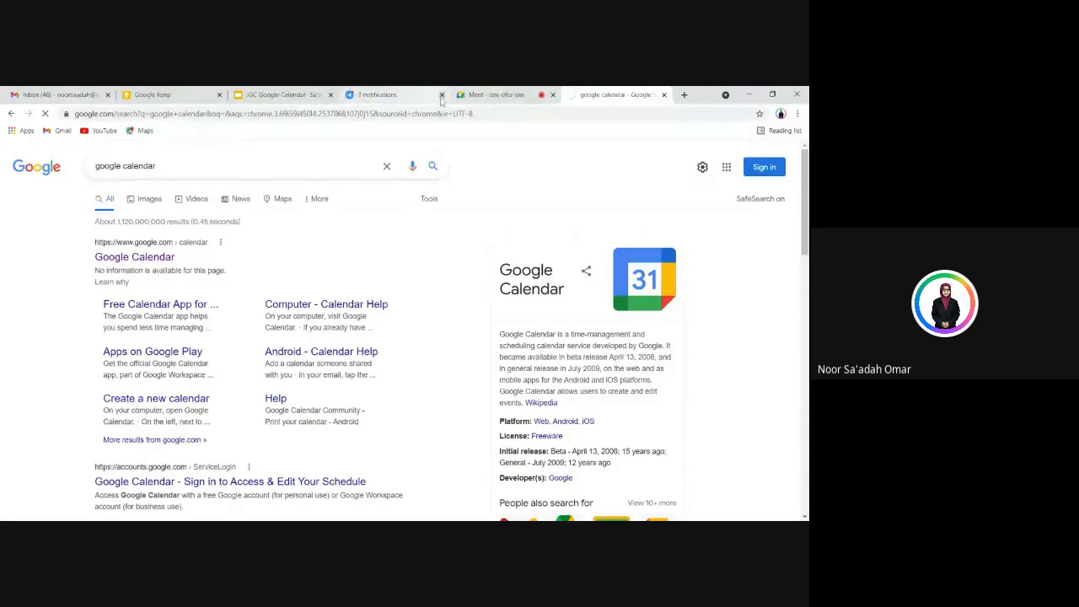
Close the Telegram tab, open Google Calendar from the Gmail inbox, and close the duplicate calendar tab
click(441, 95)
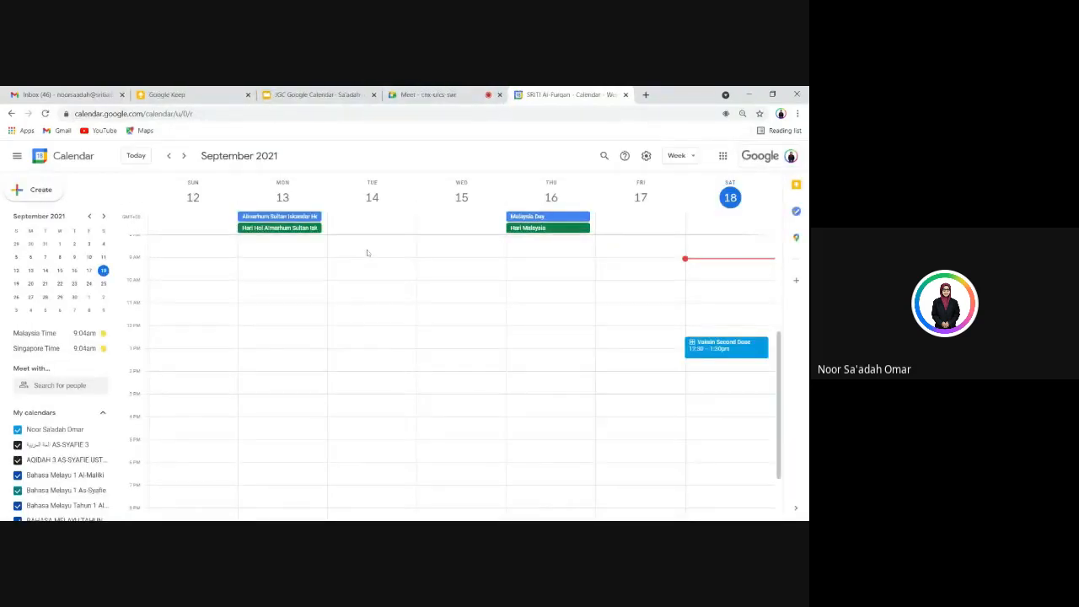
click(85, 97)
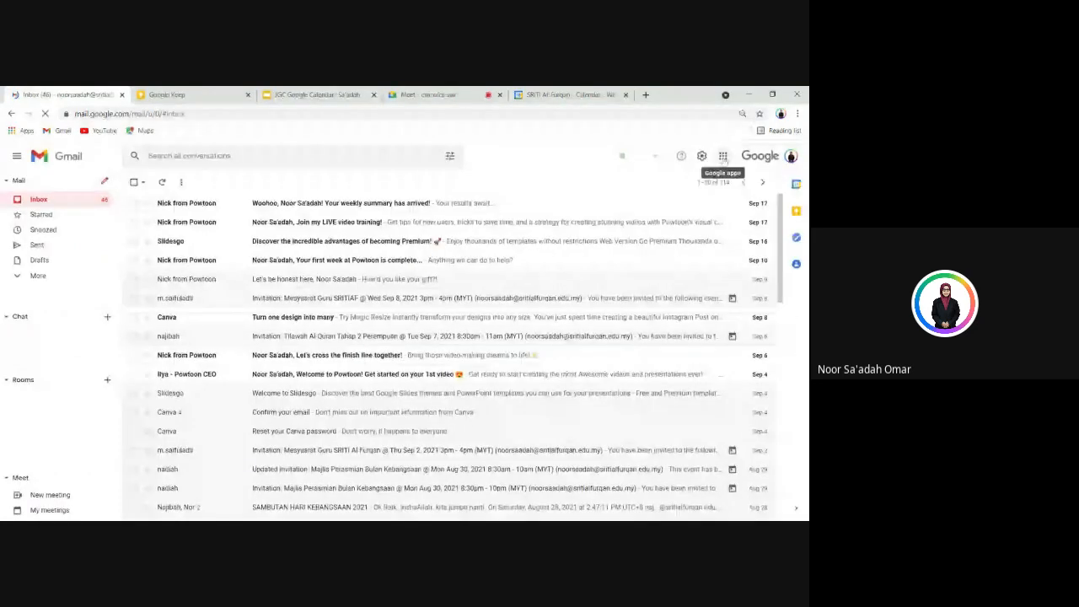
click(722, 157)
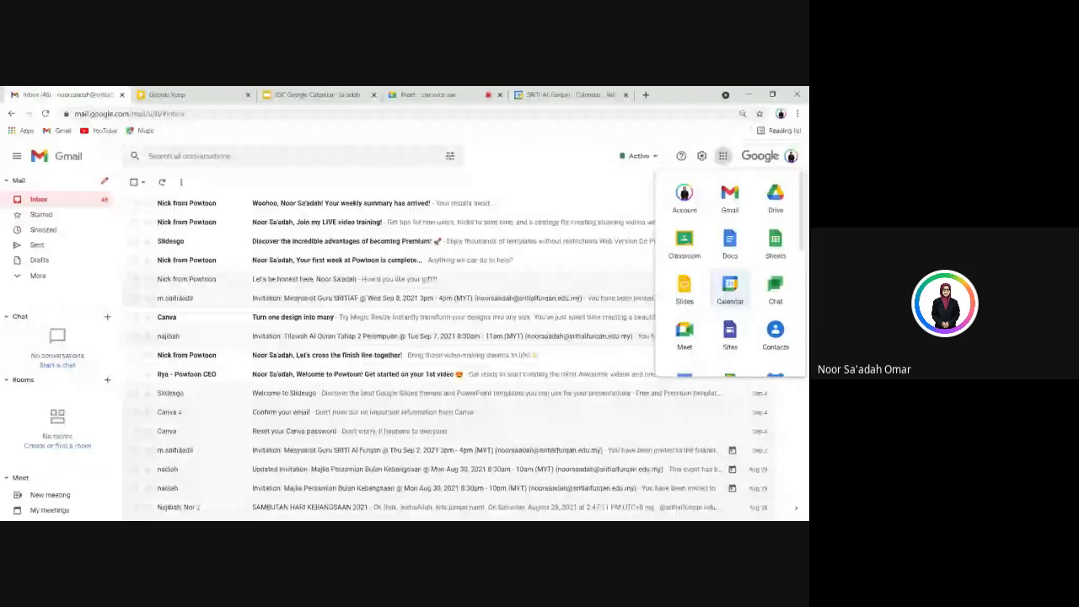
click(736, 293)
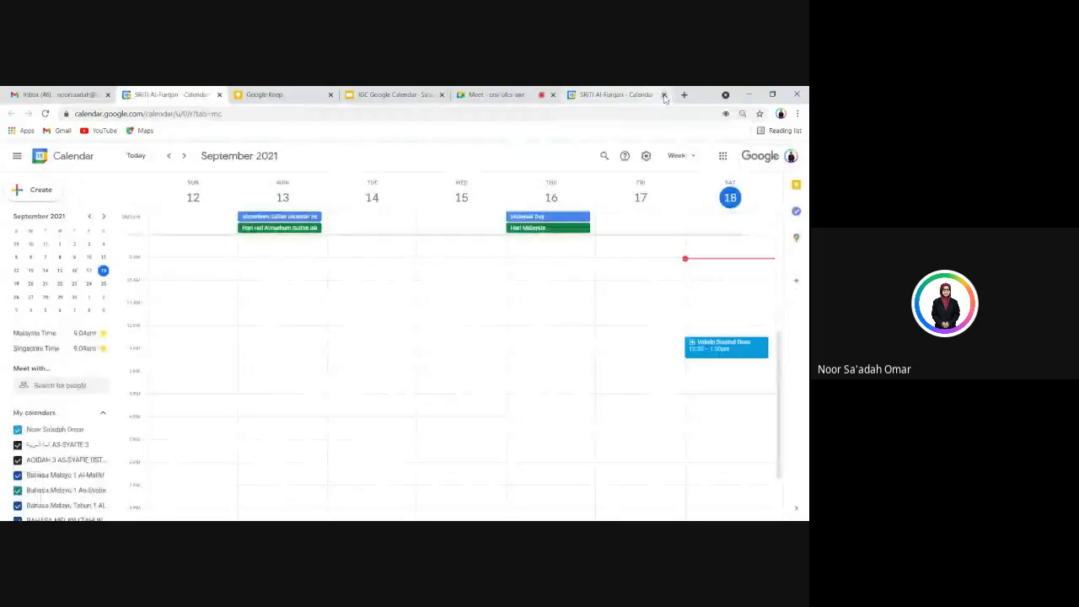
click(663, 94)
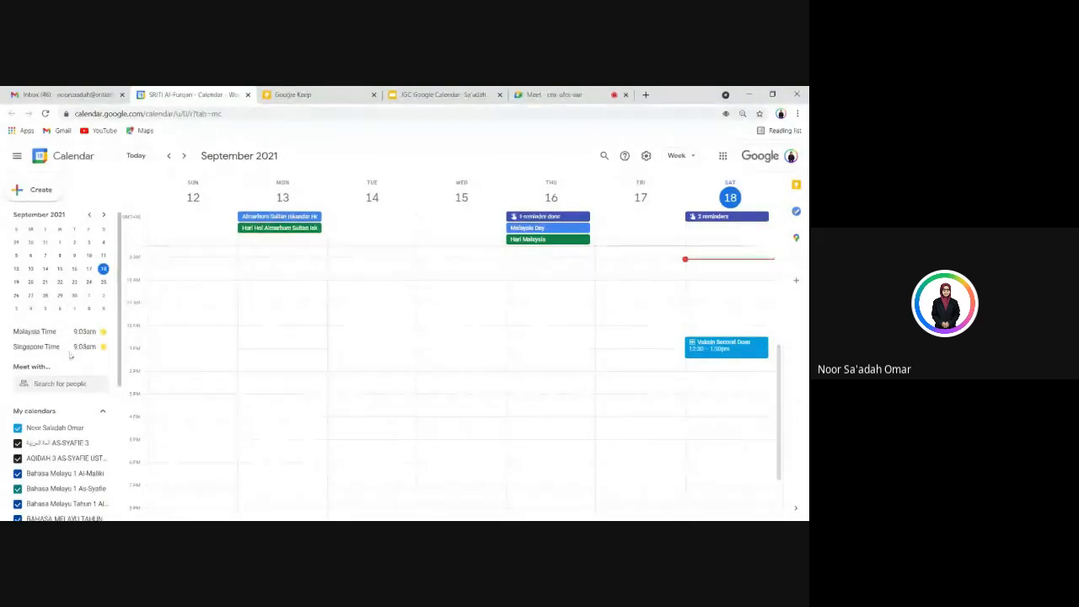
Look through the calendars listed under My calendars and Other calendars
scroll(59, 363, down, 1)
scroll(72, 358, down, 2)
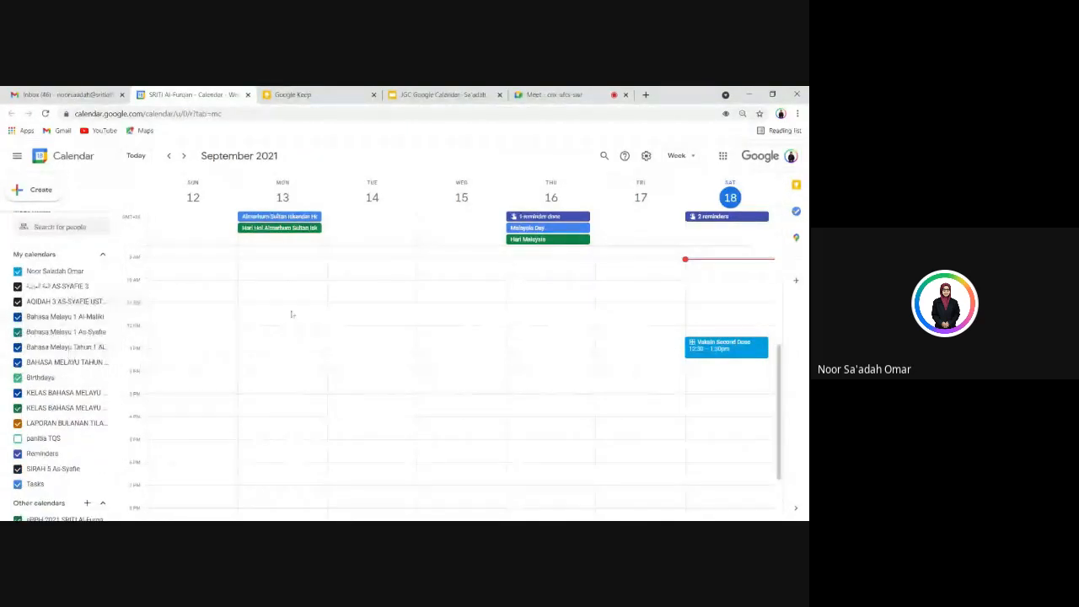
scroll(73, 403, down, 2)
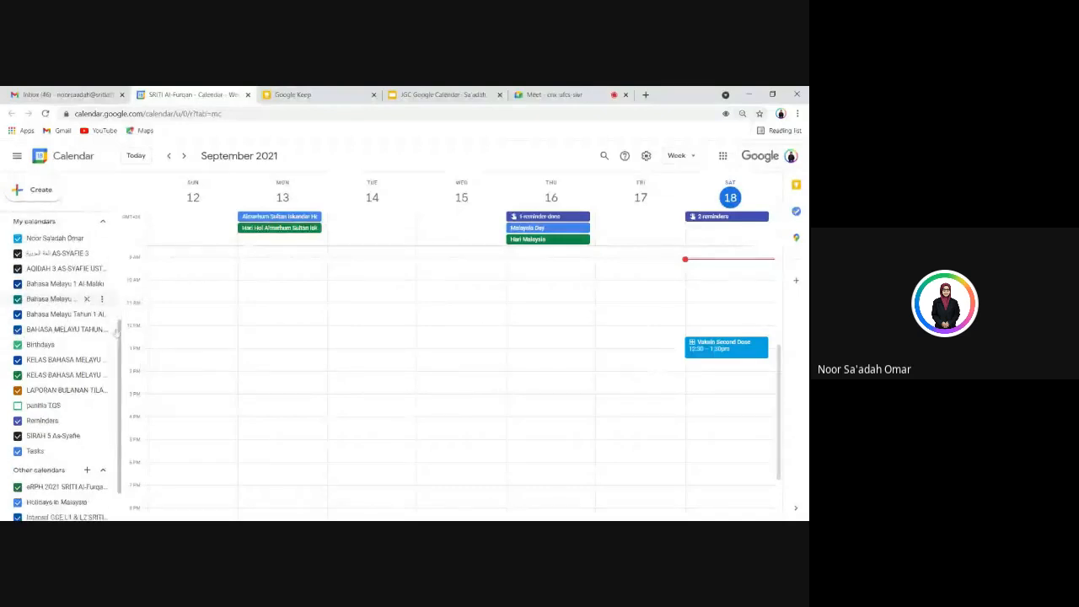
scroll(71, 291, up, 3)
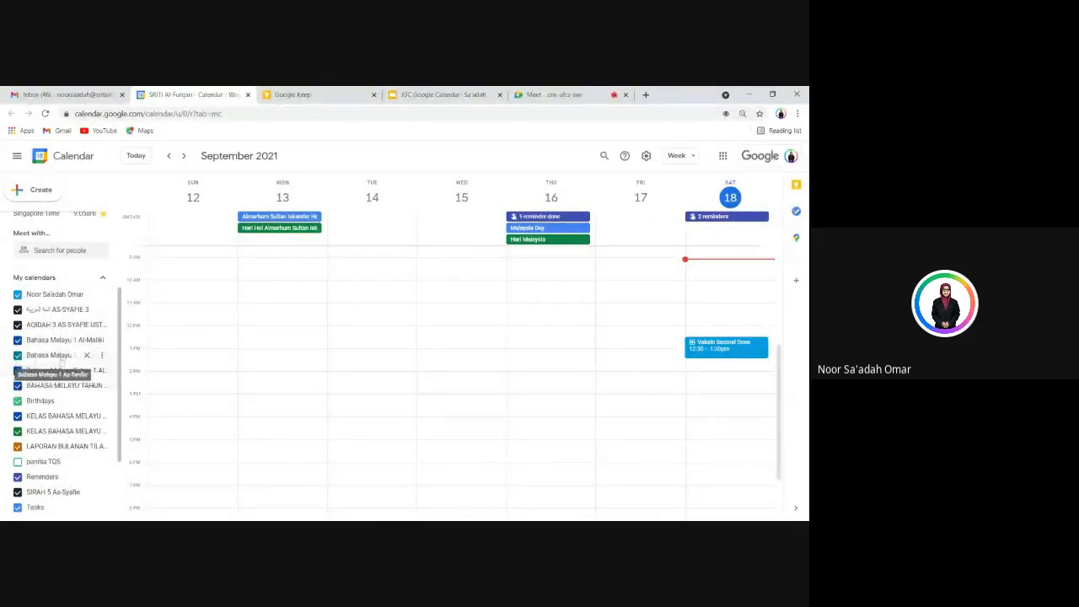
scroll(60, 361, down, 1)
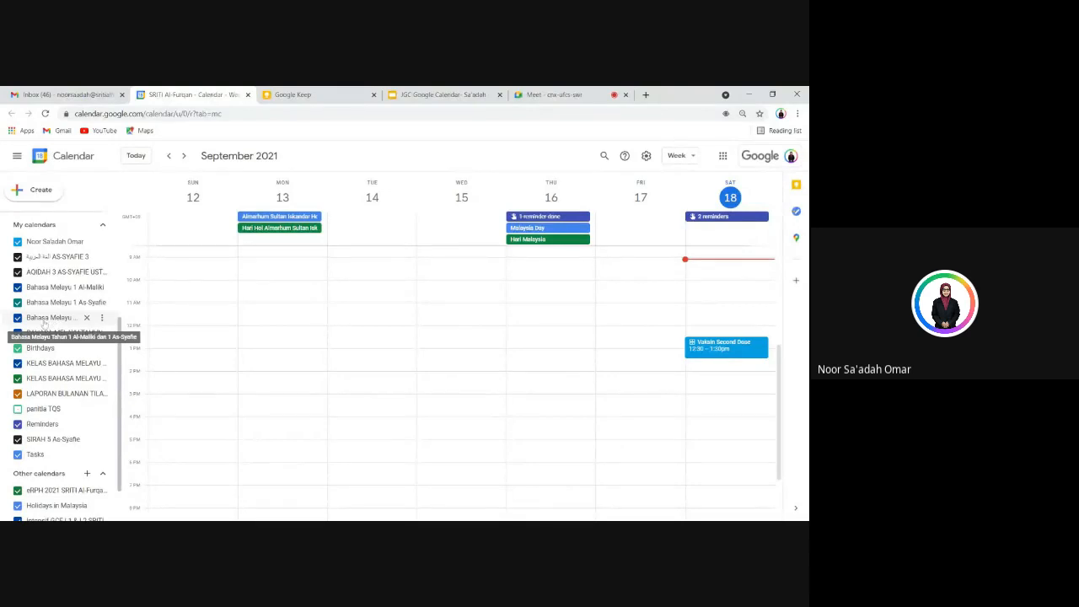
scroll(52, 308, up, 3)
scroll(59, 329, down, 2)
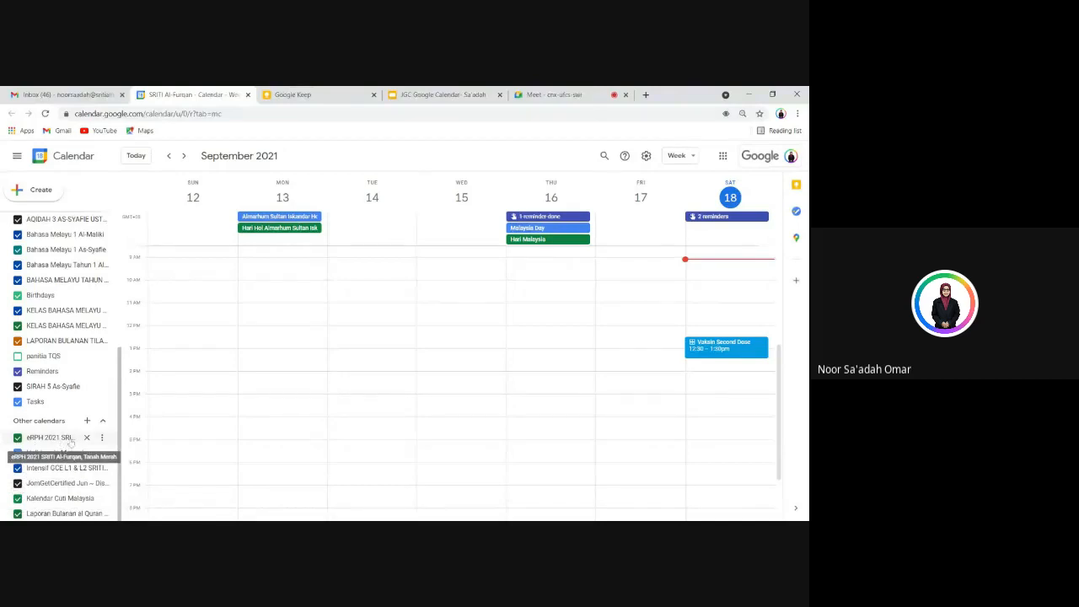
scroll(71, 433, up, 2)
scroll(71, 433, down, 3)
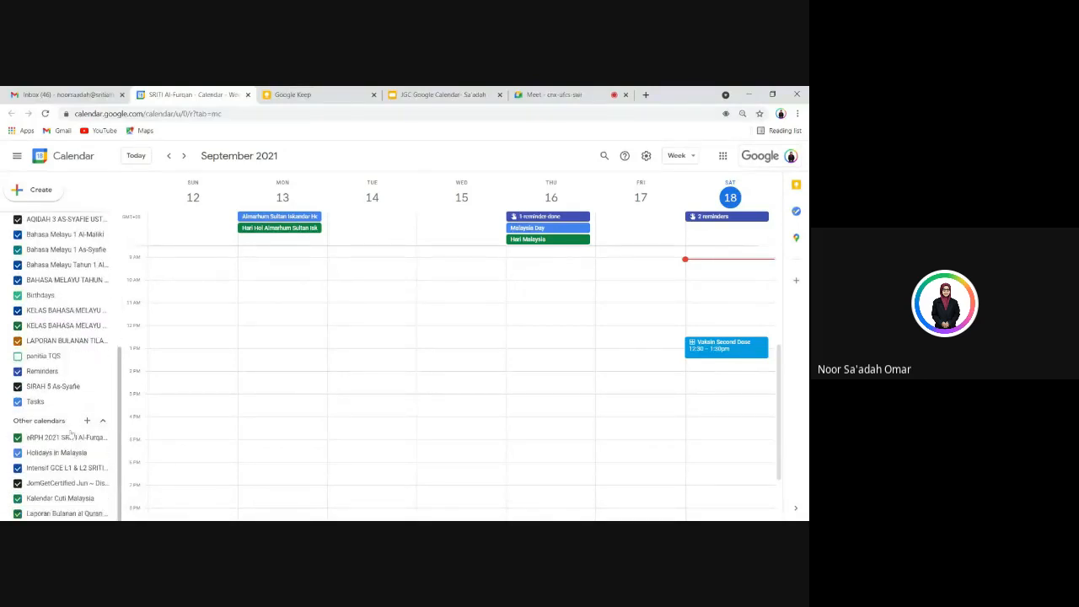
scroll(70, 434, up, 5)
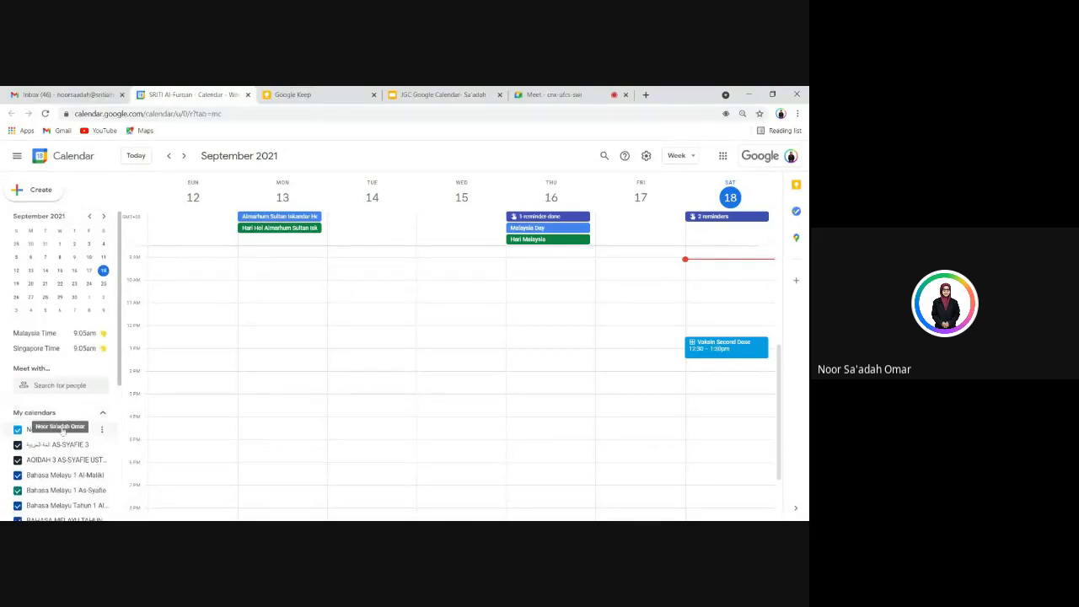
Start a new calendar from Other calendars and name it "Panitia TQS Tahap 1"
scroll(60, 432, down, 4)
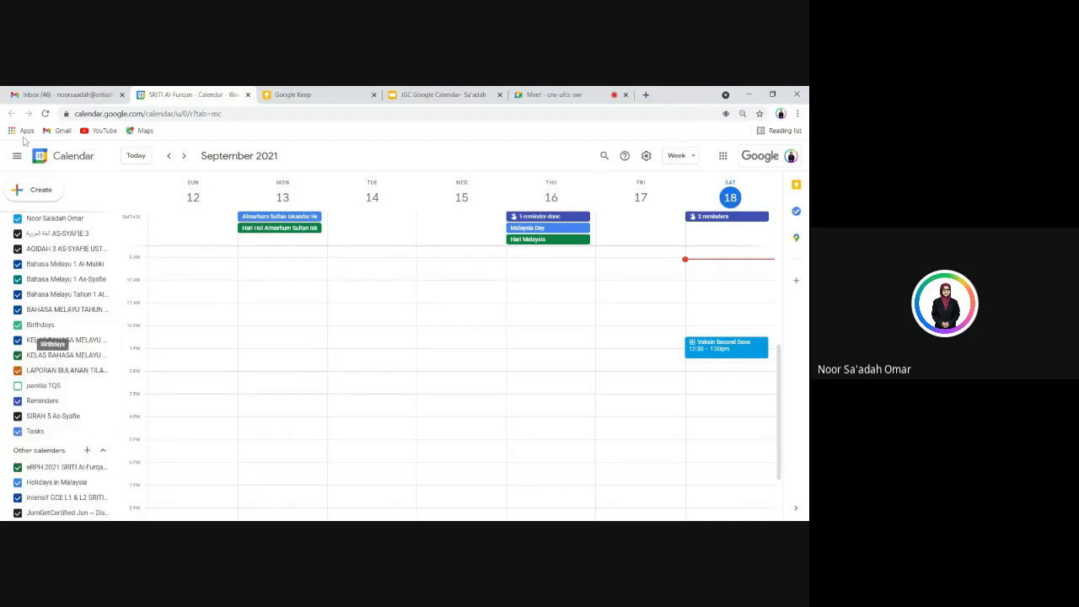
scroll(85, 422, down, 1)
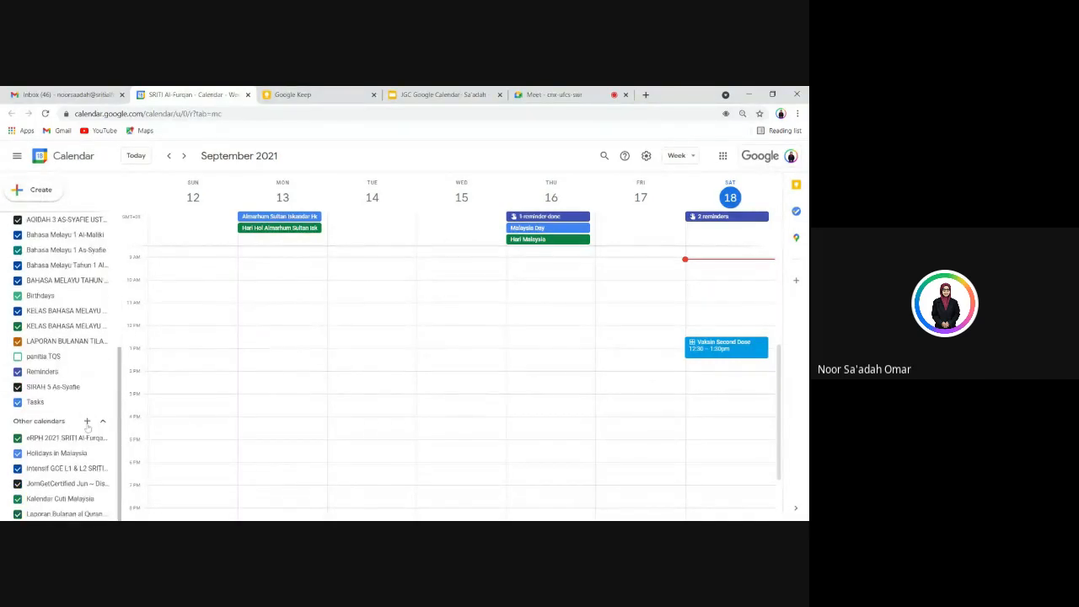
click(87, 421)
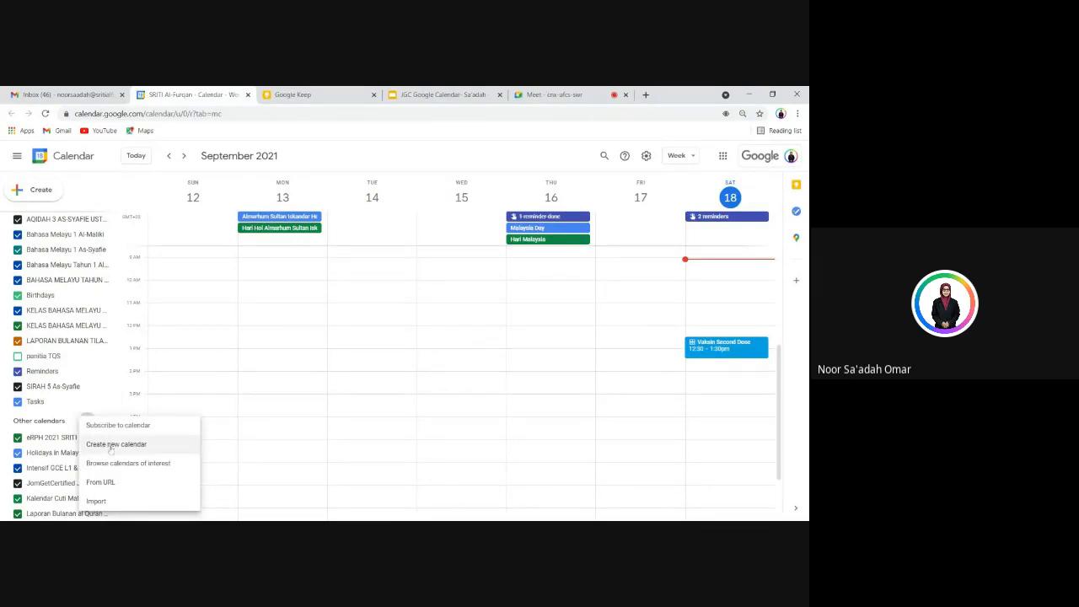
click(110, 449)
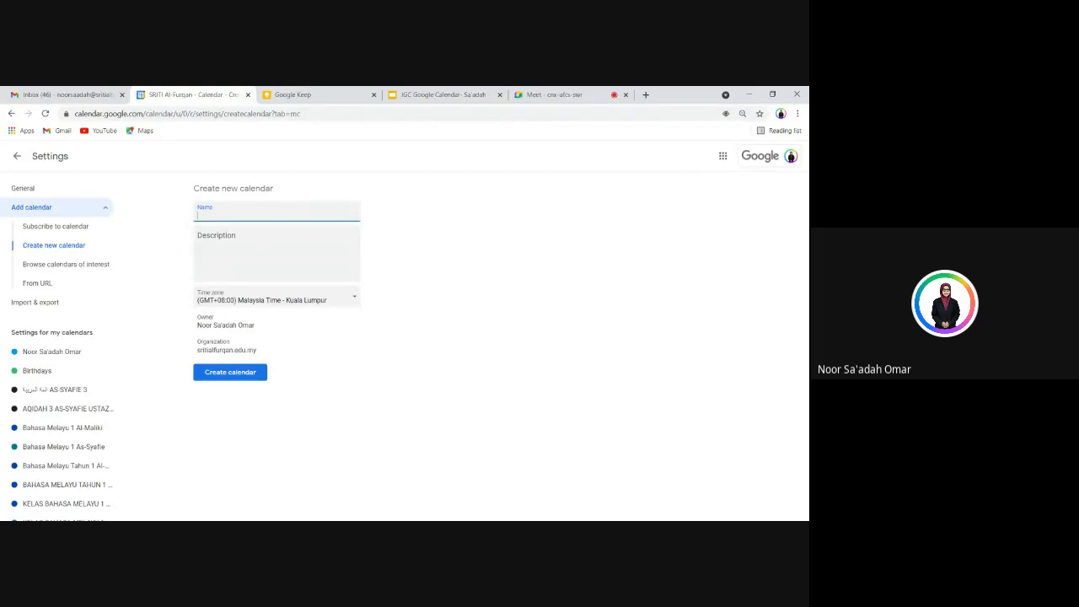
text(R)
text(anitia)
text( TQS)
text( Ta)
text(hap 1)
Enter "Silibus" as the new calendar's description and create the calendar
click(200, 235)
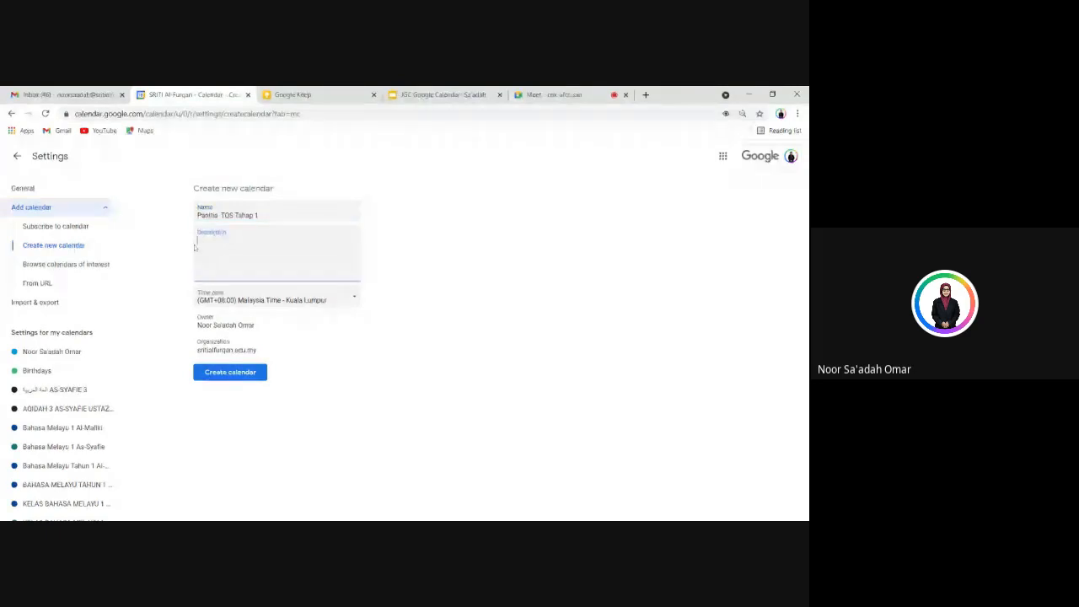
text(Silibus)
click(235, 375)
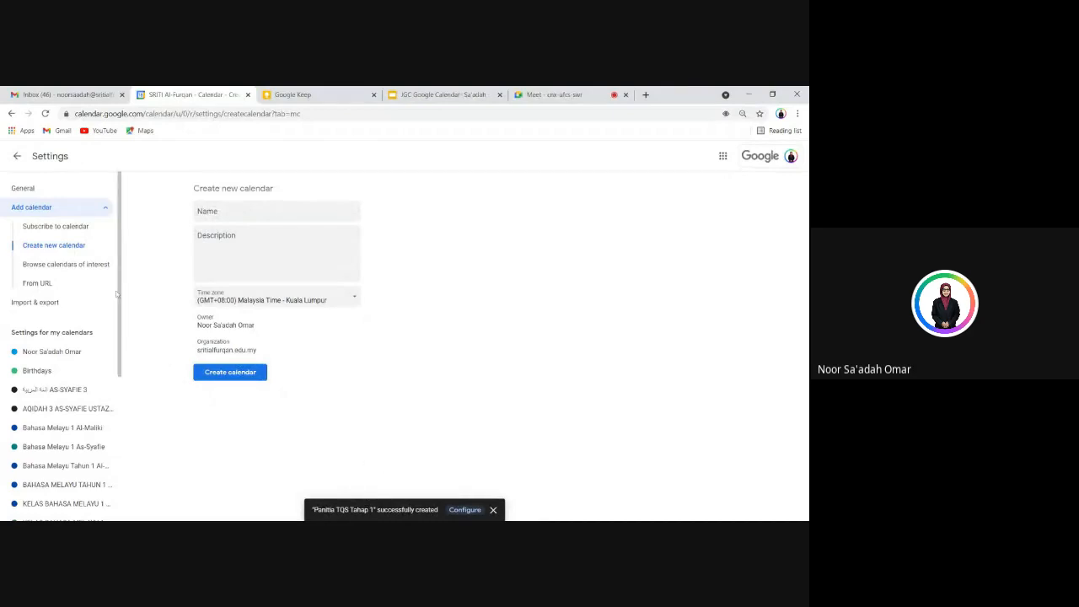
Return to the week view and choose red as the colour of the Panitia TQS Tahap 1 calendar
click(17, 157)
scroll(67, 354, down, 5)
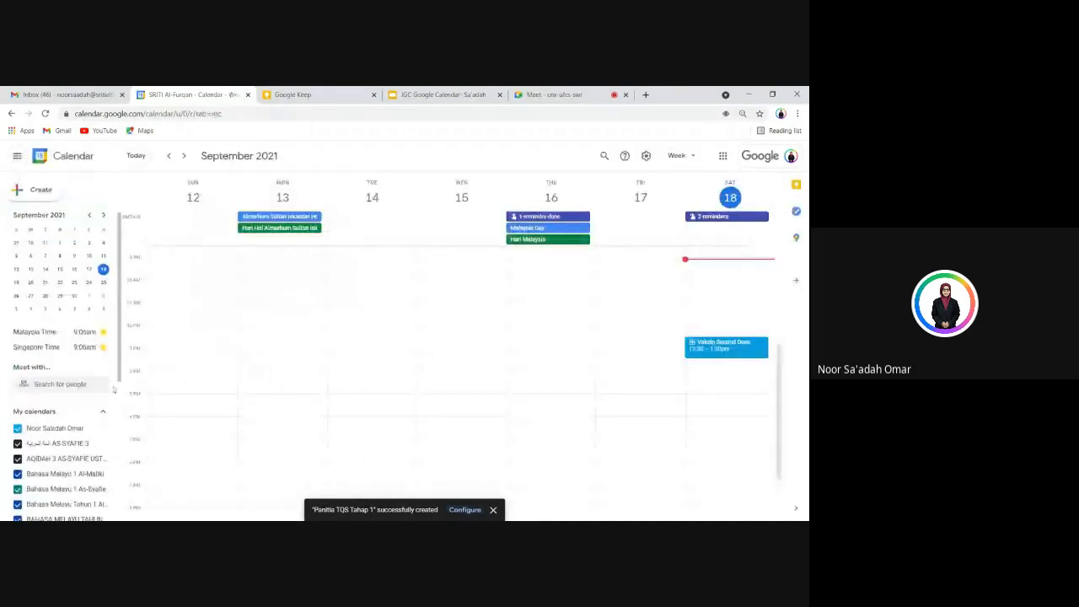
scroll(70, 422, down, 1)
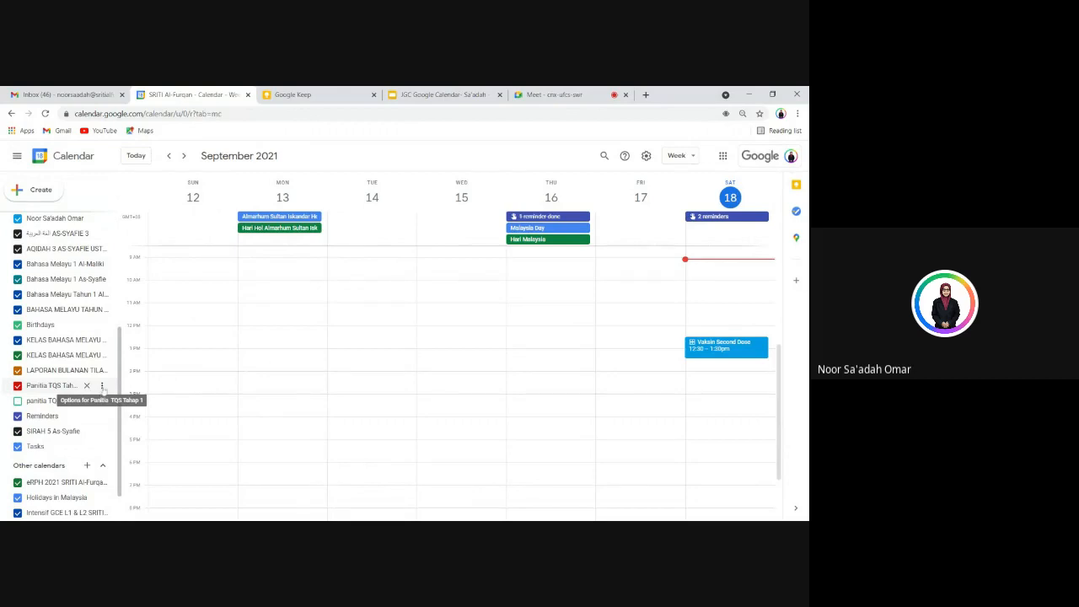
click(102, 385)
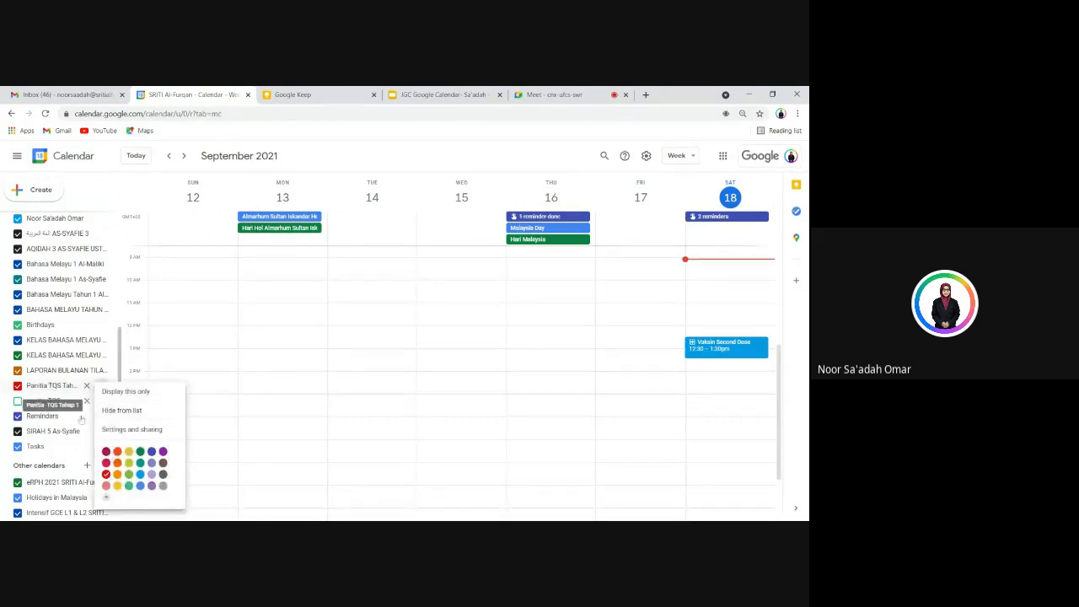
click(108, 475)
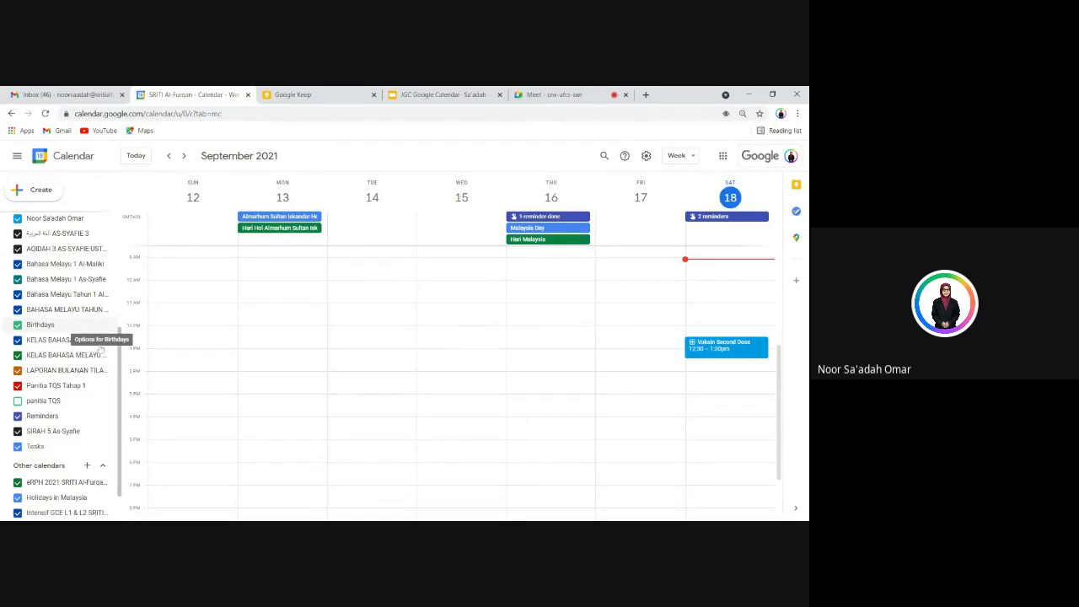
Hide the Holidays in Malaysia calendar under Other calendars and show it again
scroll(97, 348, up, 3)
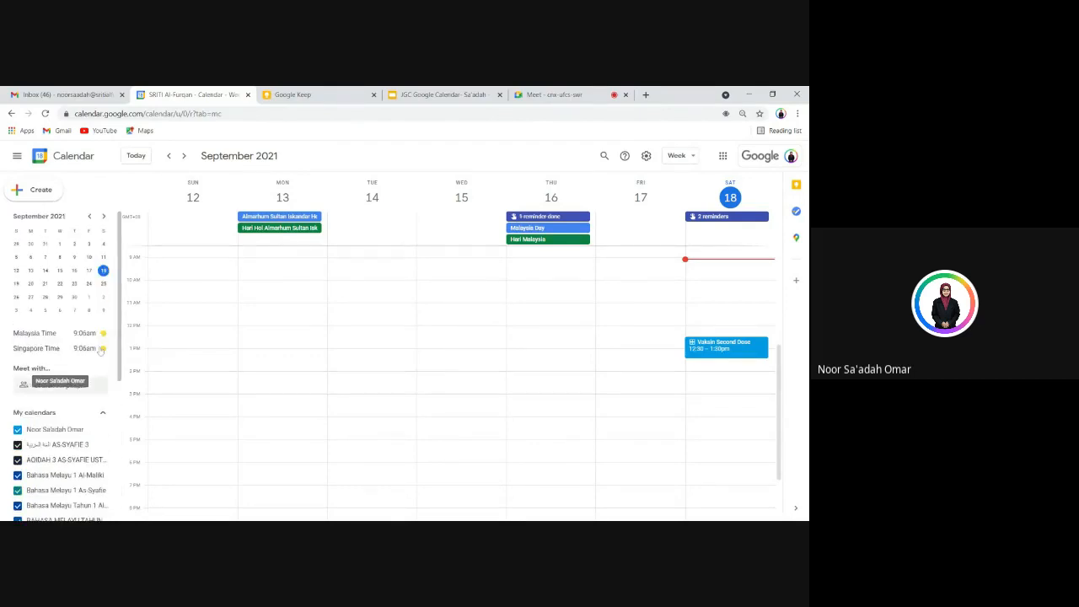
scroll(89, 345, down, 2)
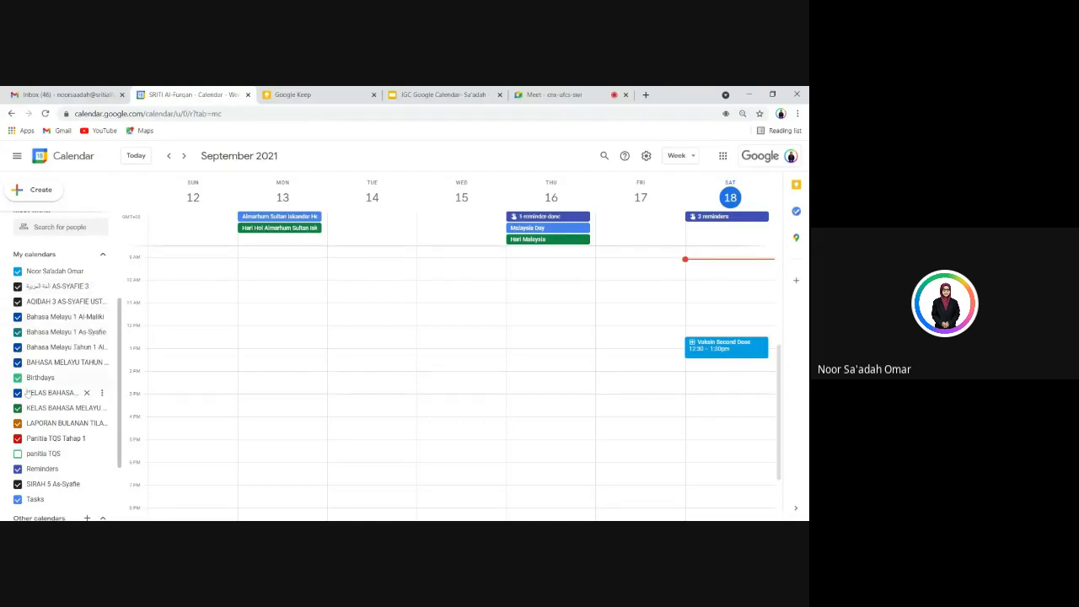
scroll(27, 398, down, 2)
scroll(21, 295, up, 2)
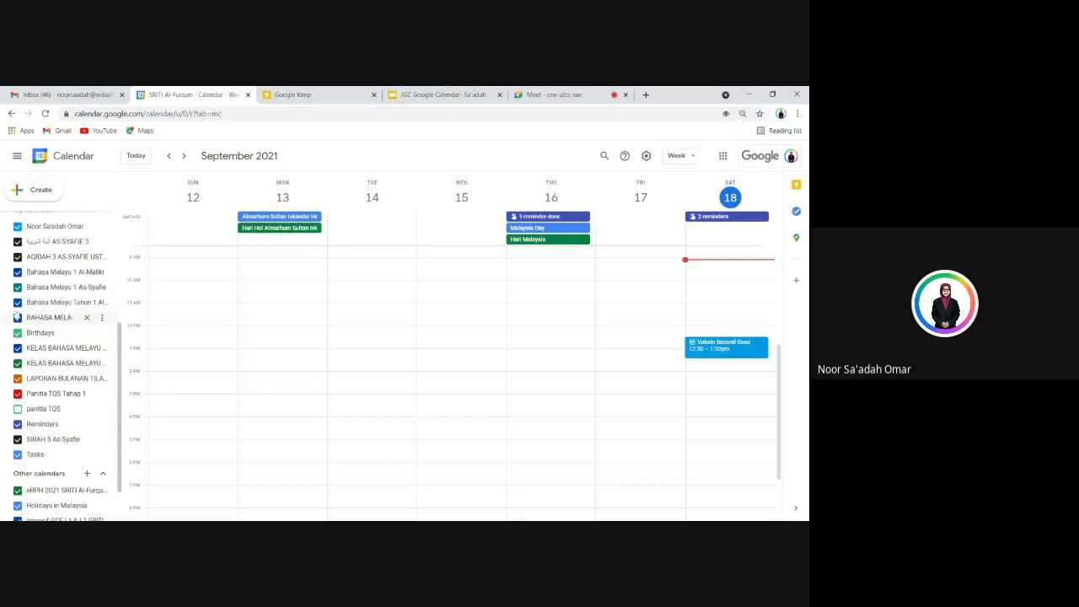
scroll(5, 361, down, 1)
scroll(5, 361, down, 1)
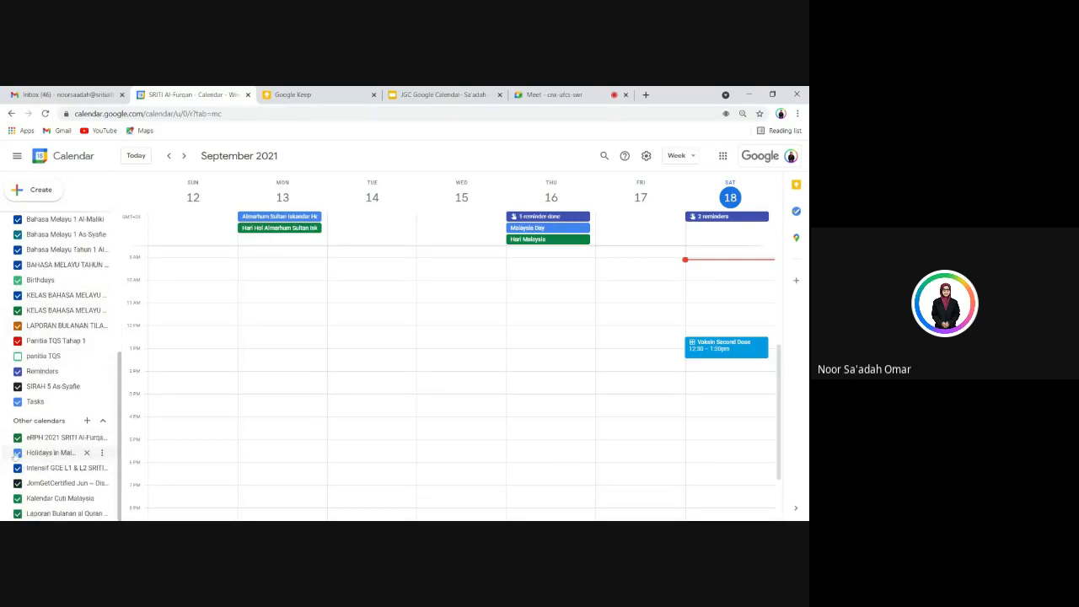
click(17, 453)
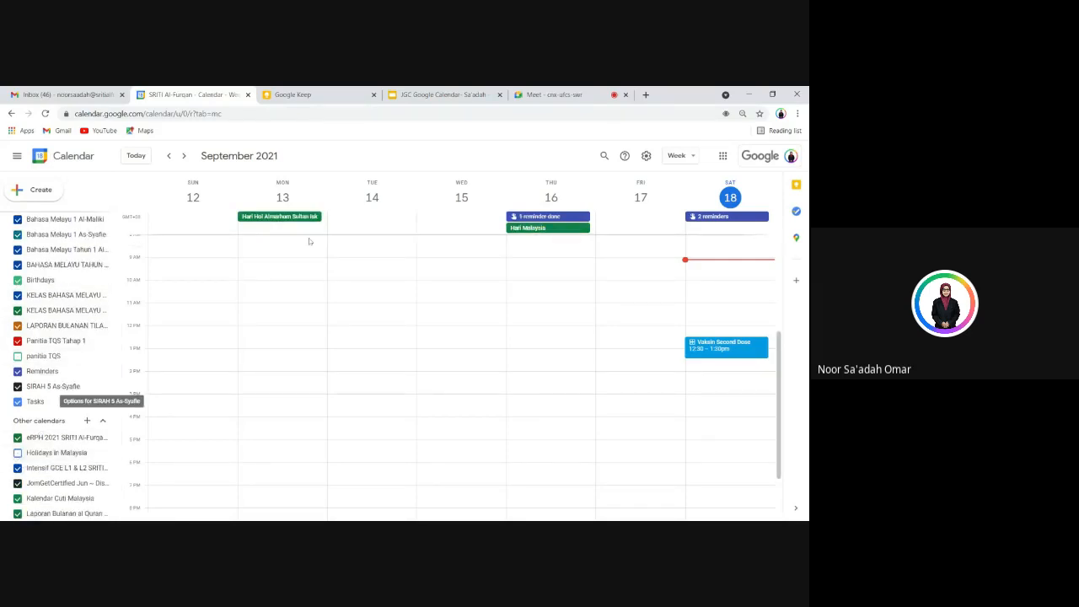
drag(34, 453, 25, 513)
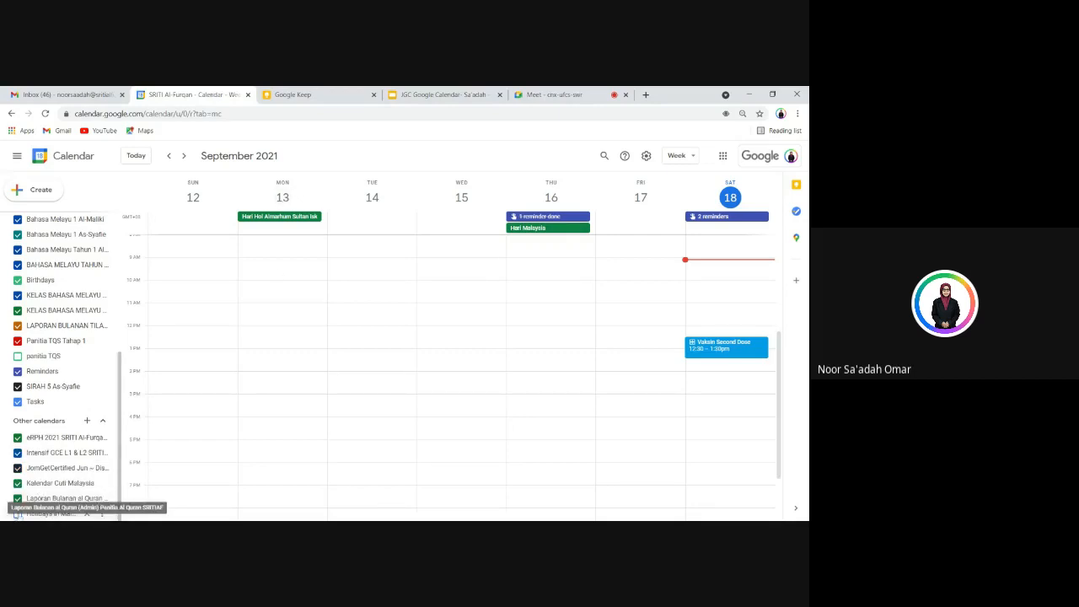
click(17, 514)
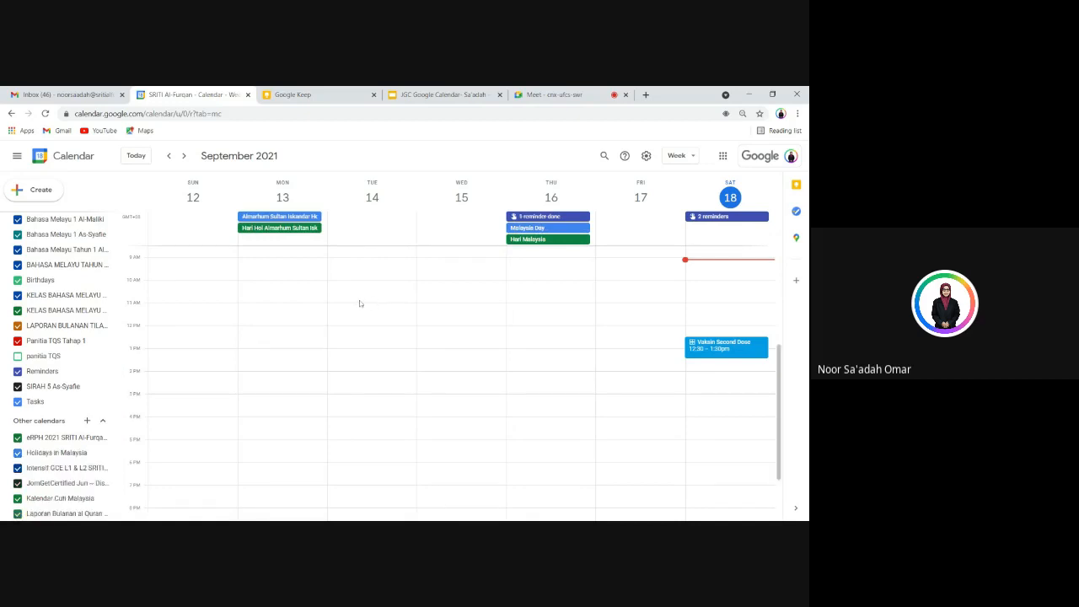
Switch to the JGC Google Calendar presentation in Google Slides and view the "Buat acara" slide
scroll(360, 303, up, 5)
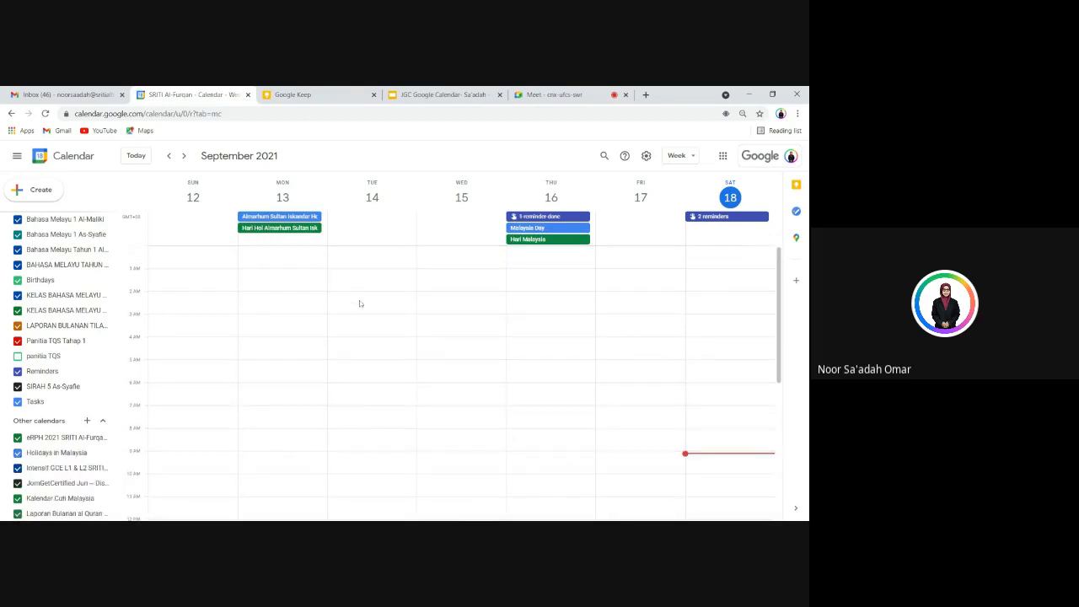
click(440, 94)
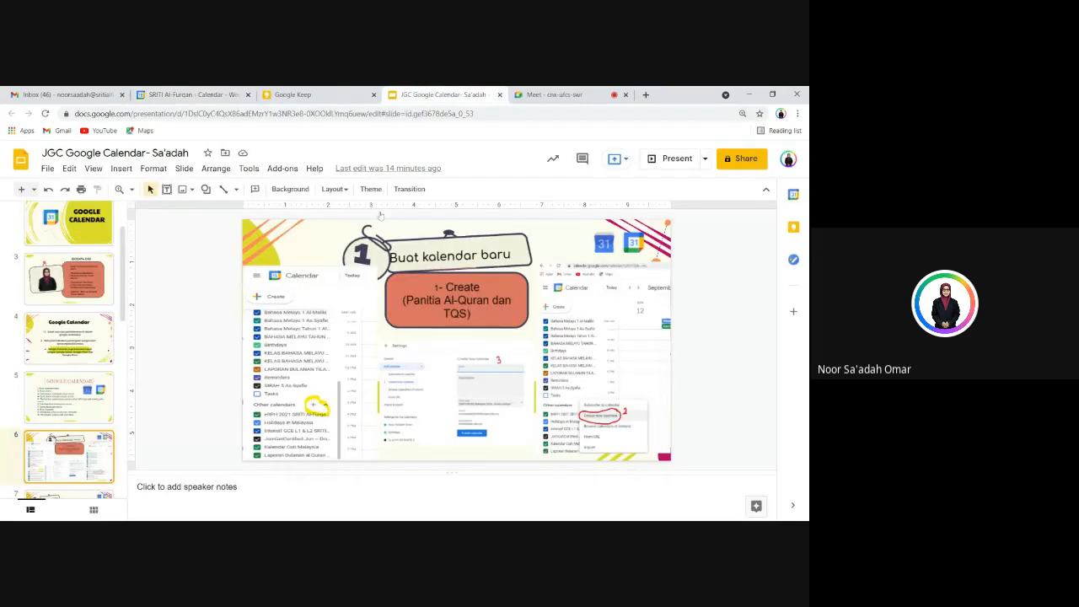
key(Down)
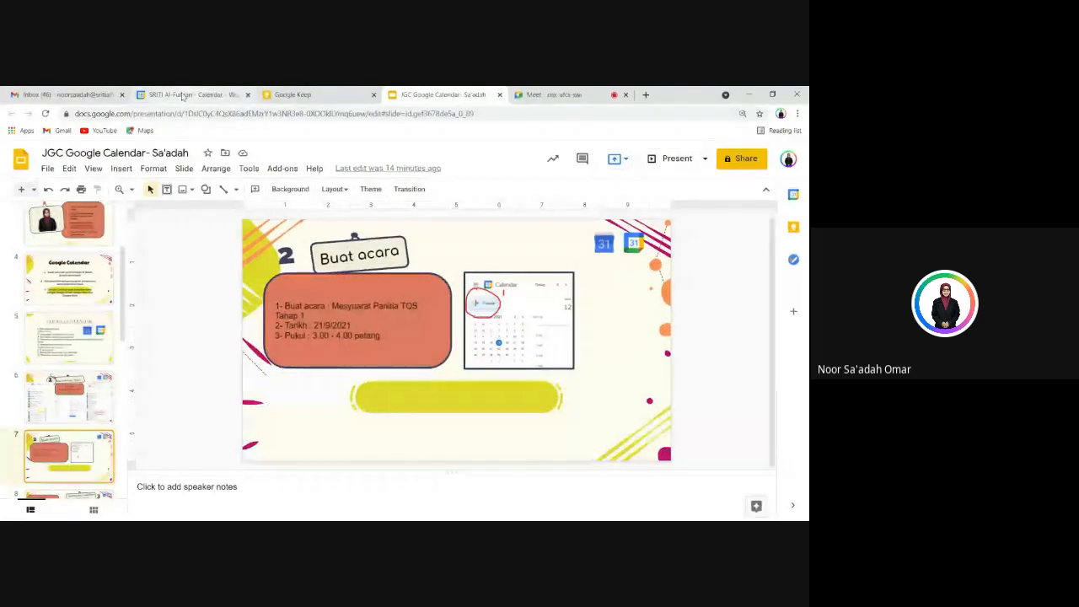
Switch to Google Calendar and start a new event titled "Mesyuarat Panitia TQS Tahap 1"
click(182, 95)
scroll(117, 255, up, 4)
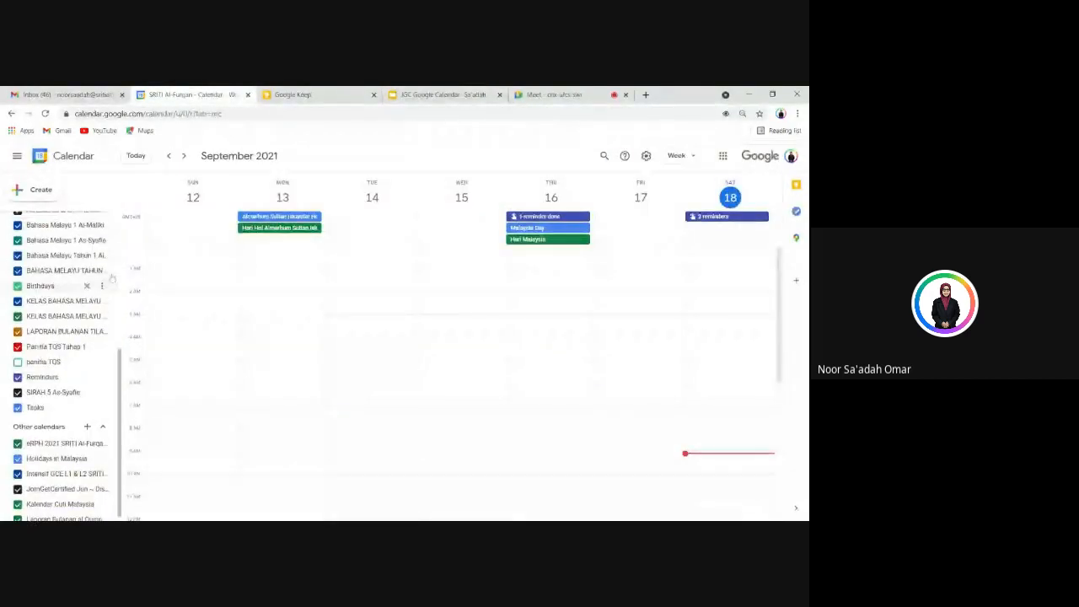
scroll(111, 277, up, 3)
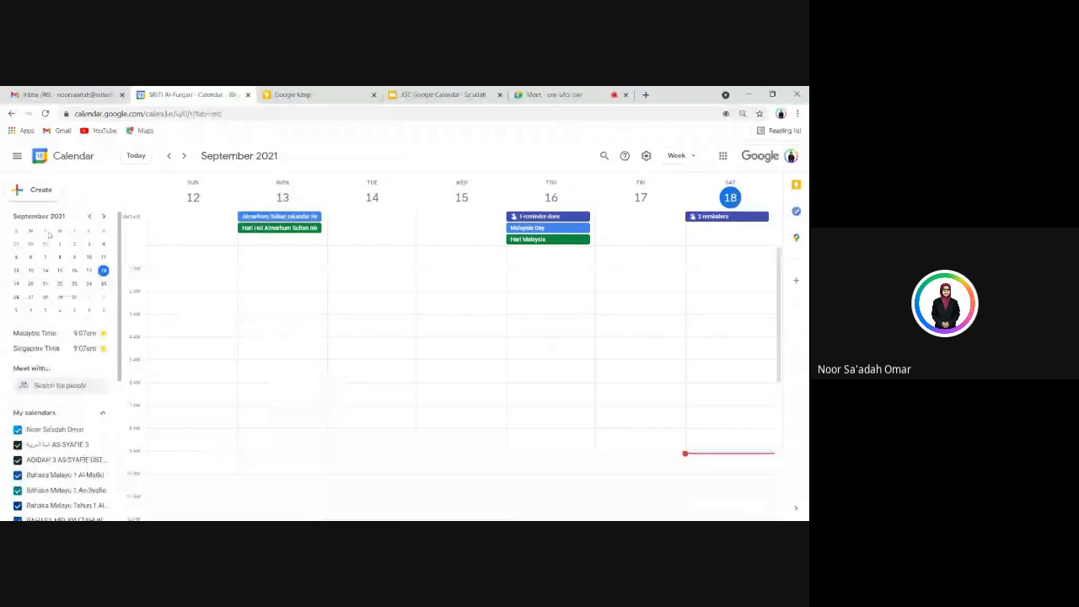
click(26, 192)
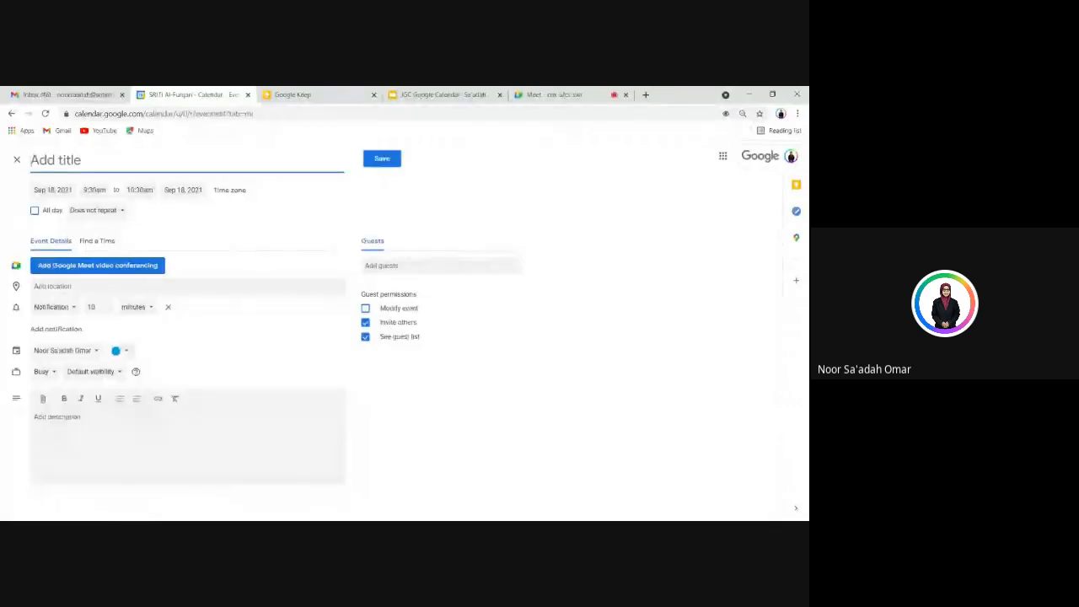
text(M)
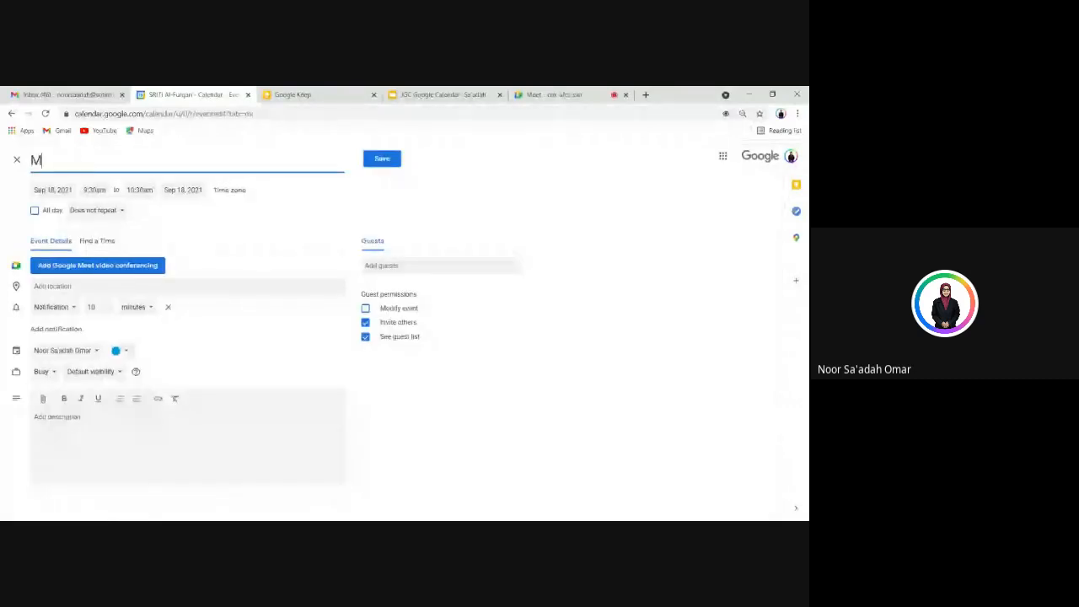
text(esyuarat Panitia )
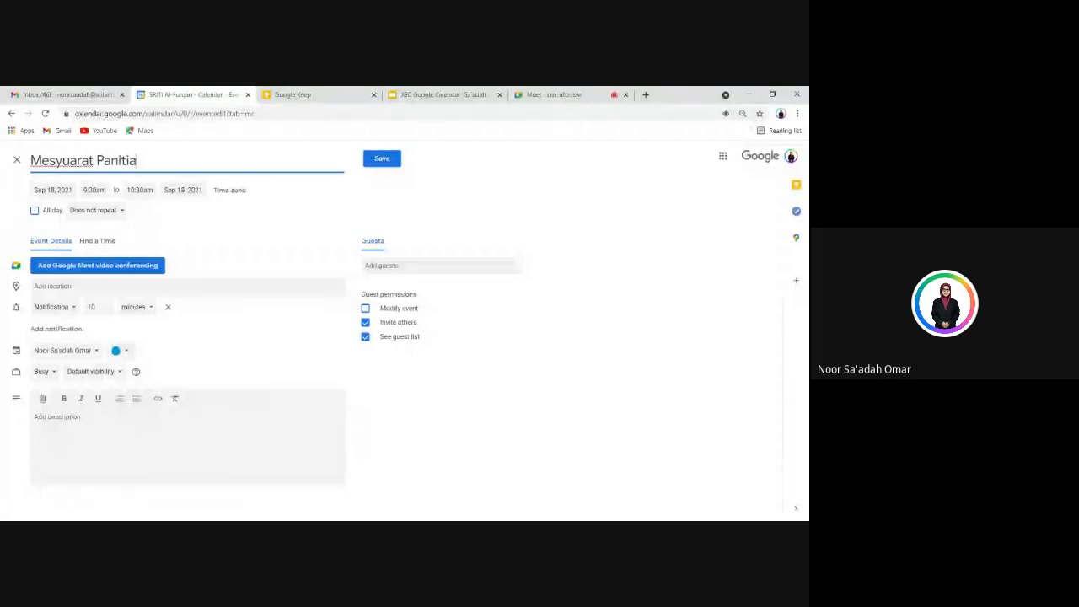
text(TQS Ta)
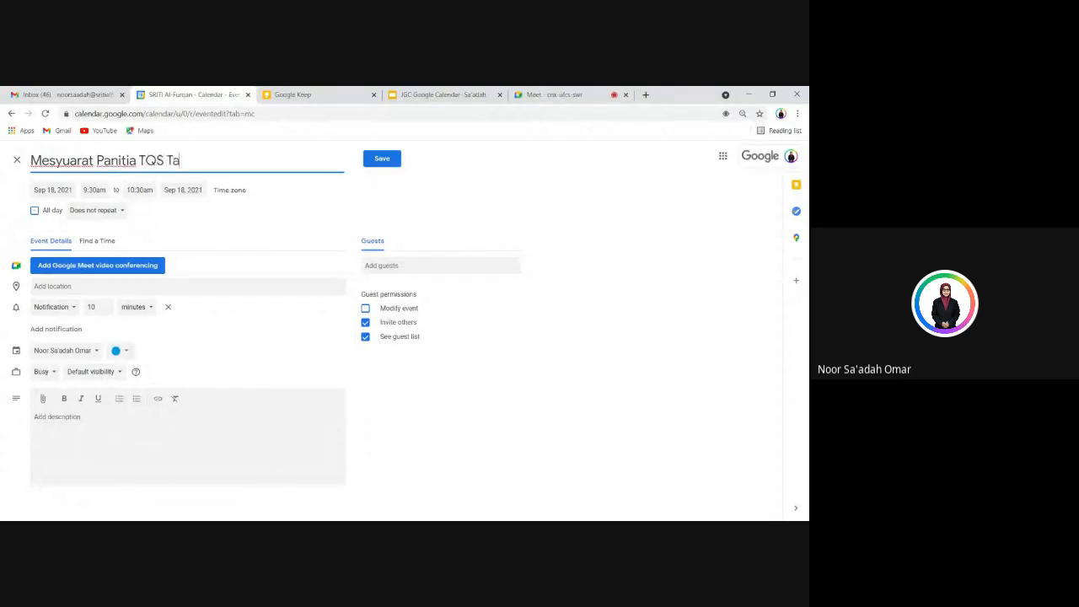
text(hap 1)
Set the event's date to Sep 21, 2021 and its start time to 3:00pm
click(52, 189)
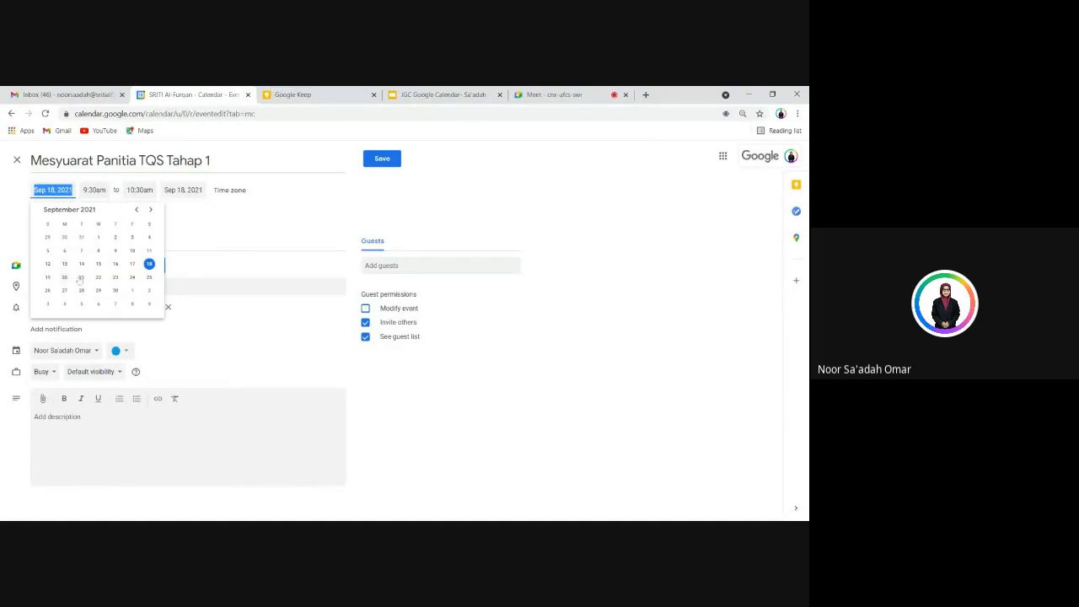
click(81, 278)
click(93, 189)
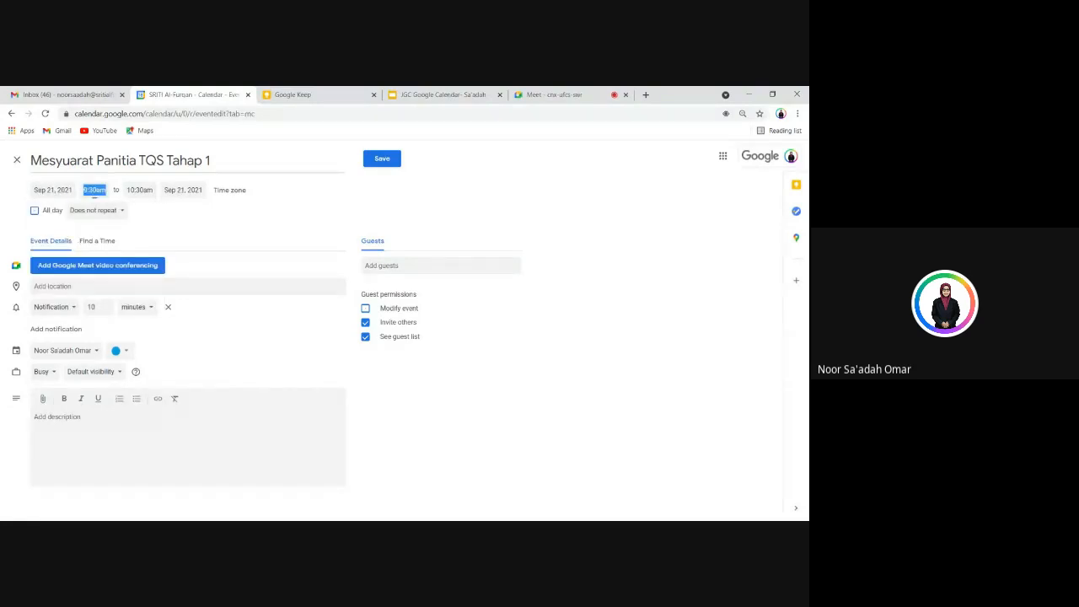
scroll(112, 245, down, 3)
scroll(112, 246, down, 4)
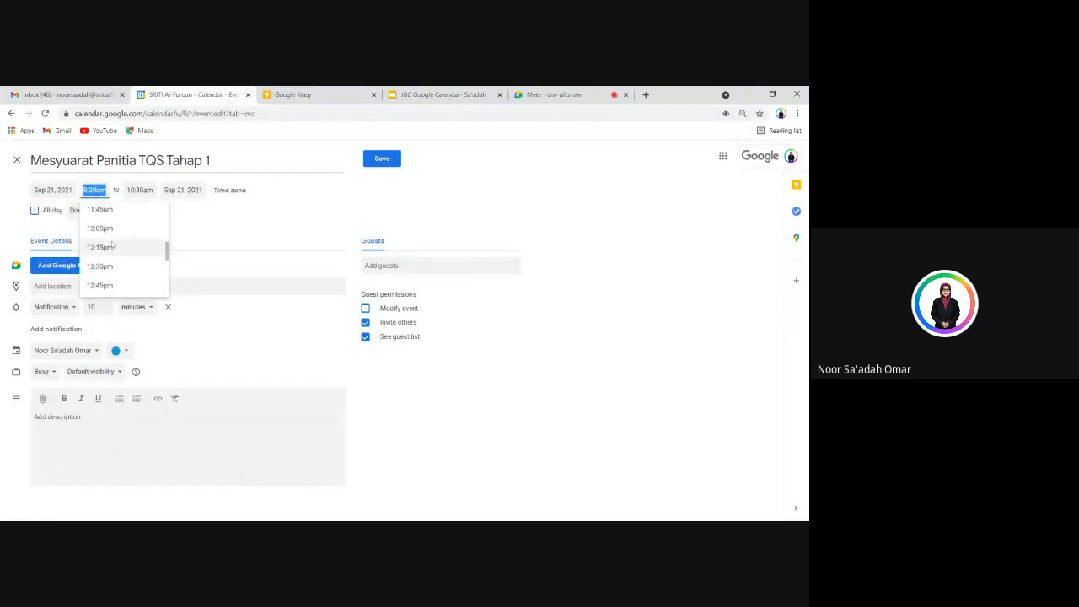
scroll(112, 249, up, 3)
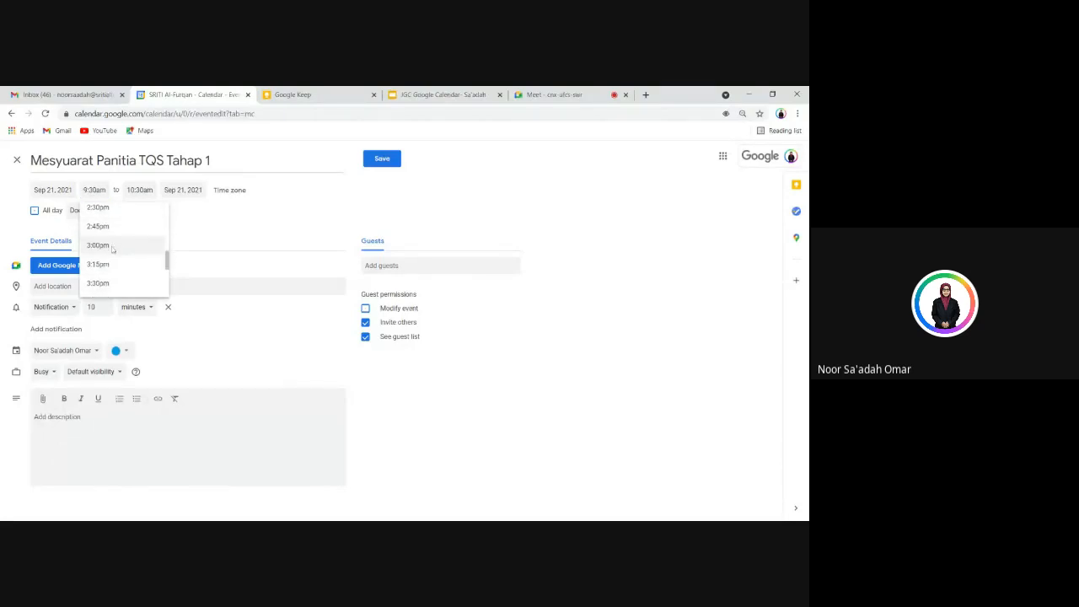
click(112, 245)
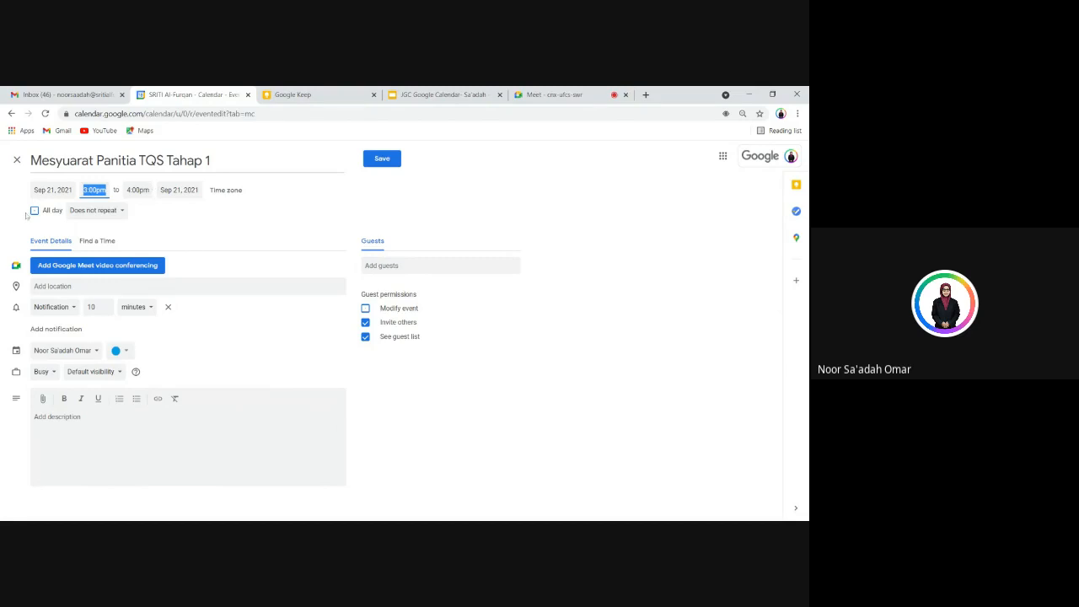
Keep the event's recurrence at Does not repeat and add Google Meet video conferencing
click(83, 215)
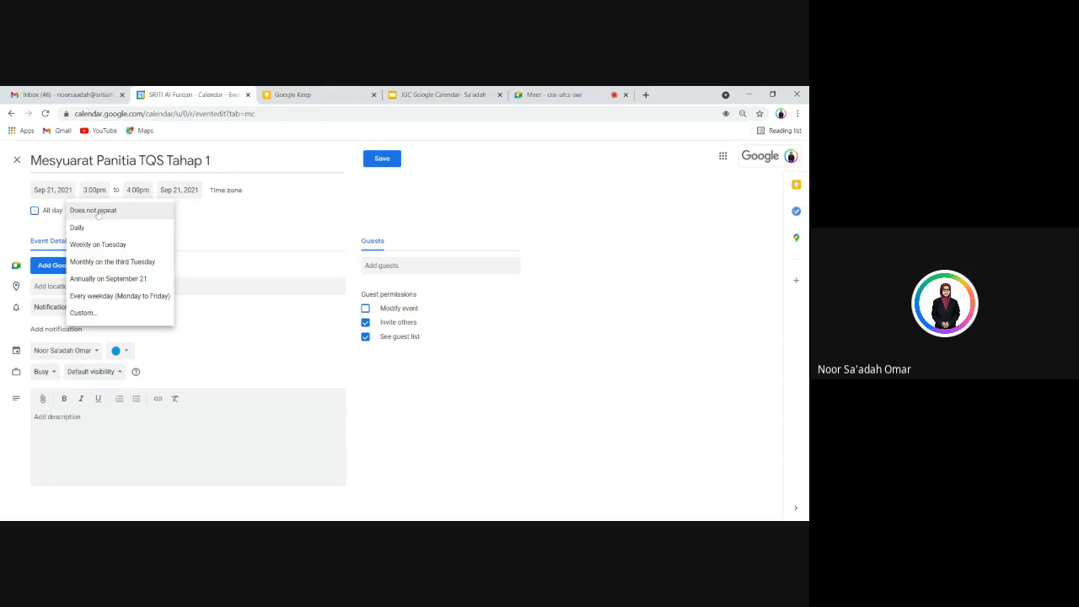
click(99, 214)
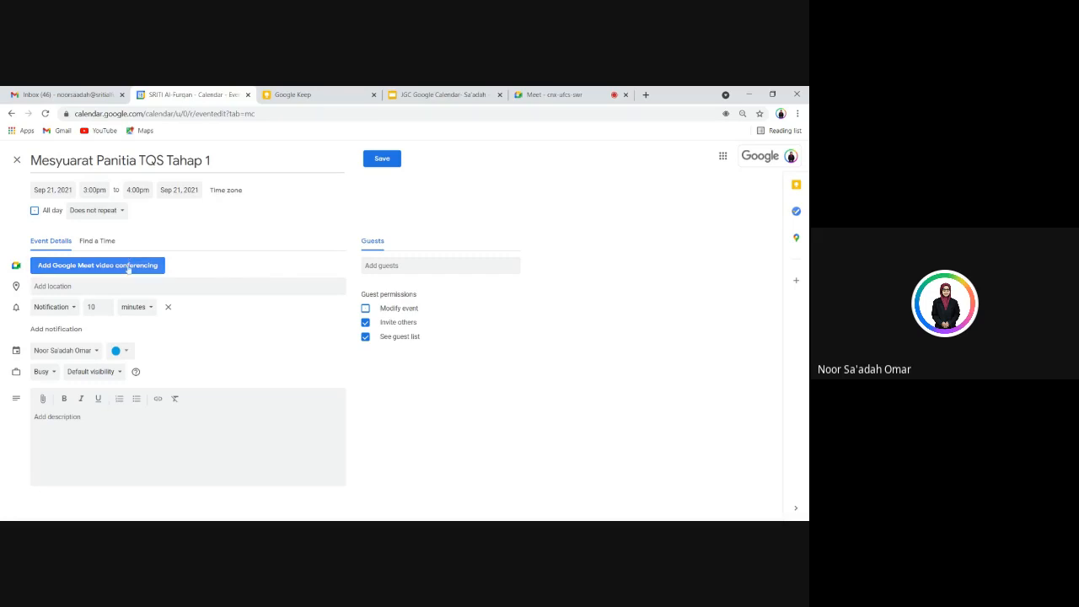
click(128, 266)
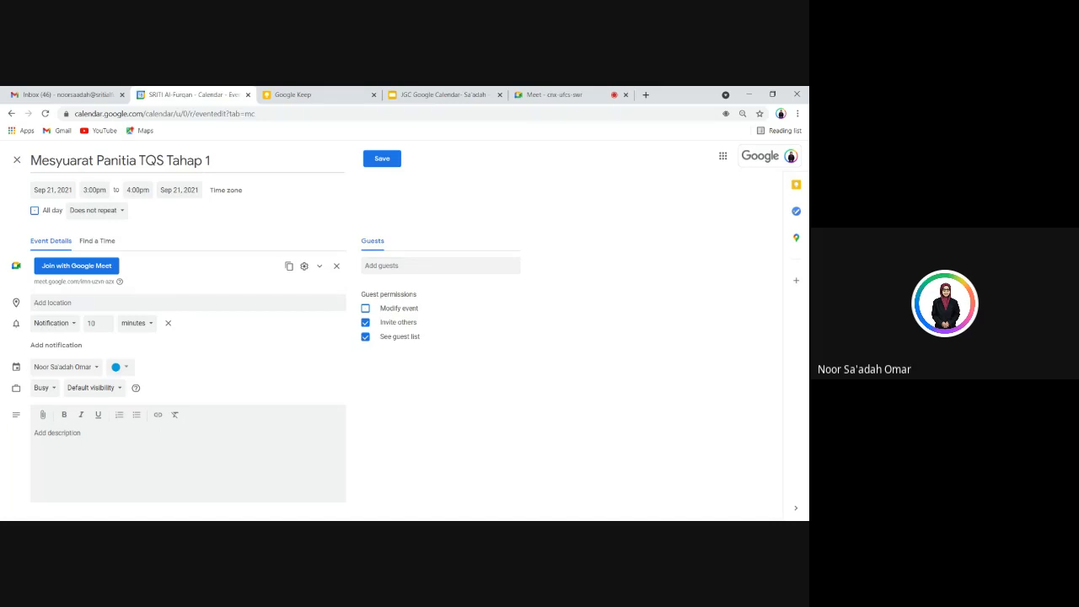
Set the event's existing notification to 30 minutes before
click(52, 302)
click(106, 320)
key(BackSpace)
text(30)
Add a second notification to the event and set it to 1 day before
click(76, 346)
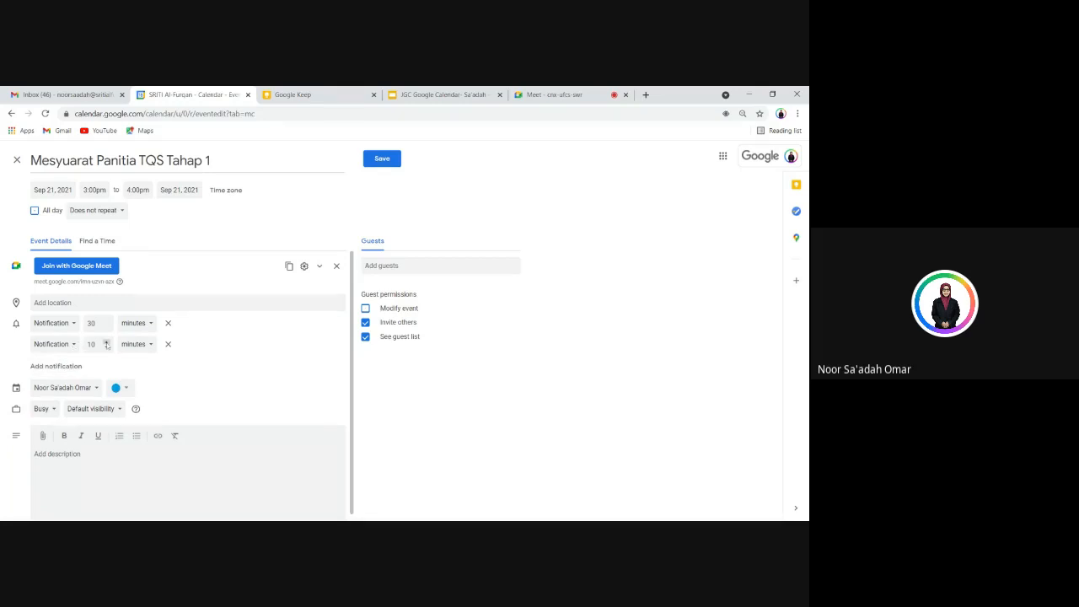
click(135, 344)
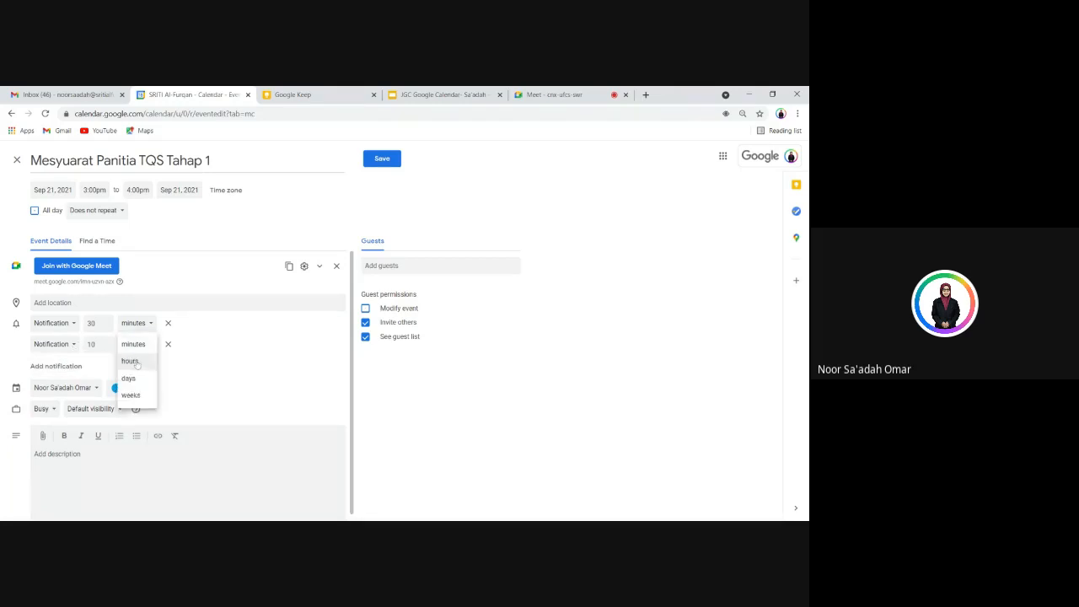
click(131, 376)
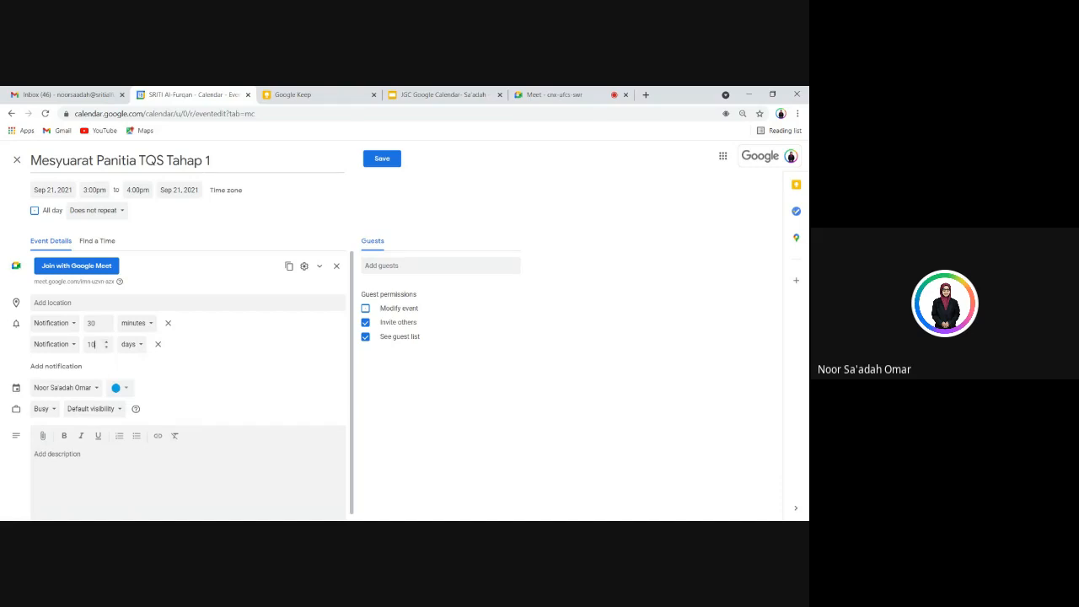
click(93, 344)
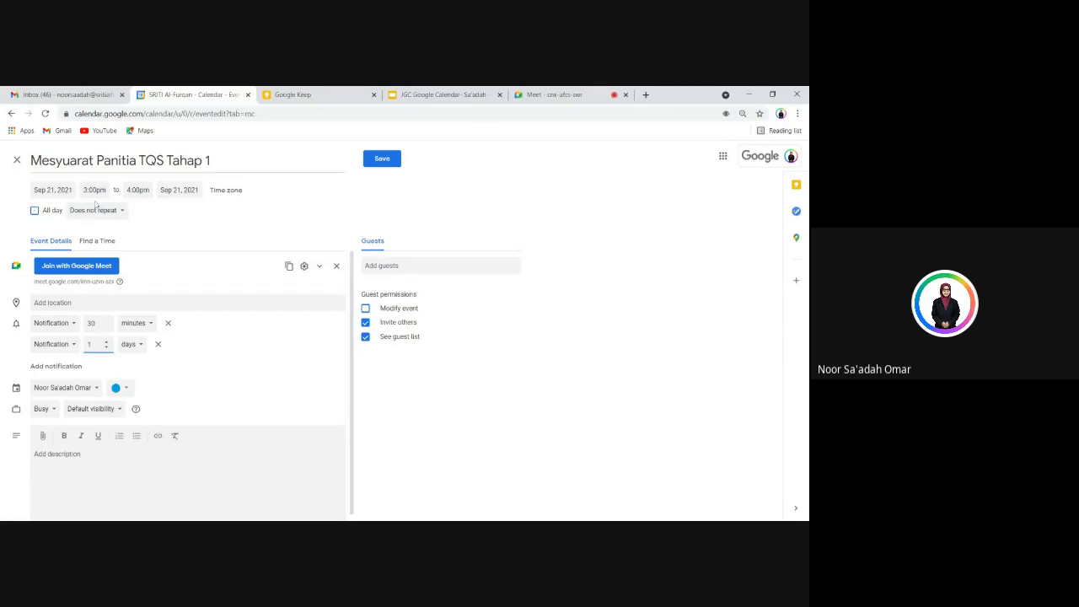
Add two guests to the event by searching their names and picking their suggested e-mail addresses, and check the guests' contact cards
scroll(161, 384, down, 1)
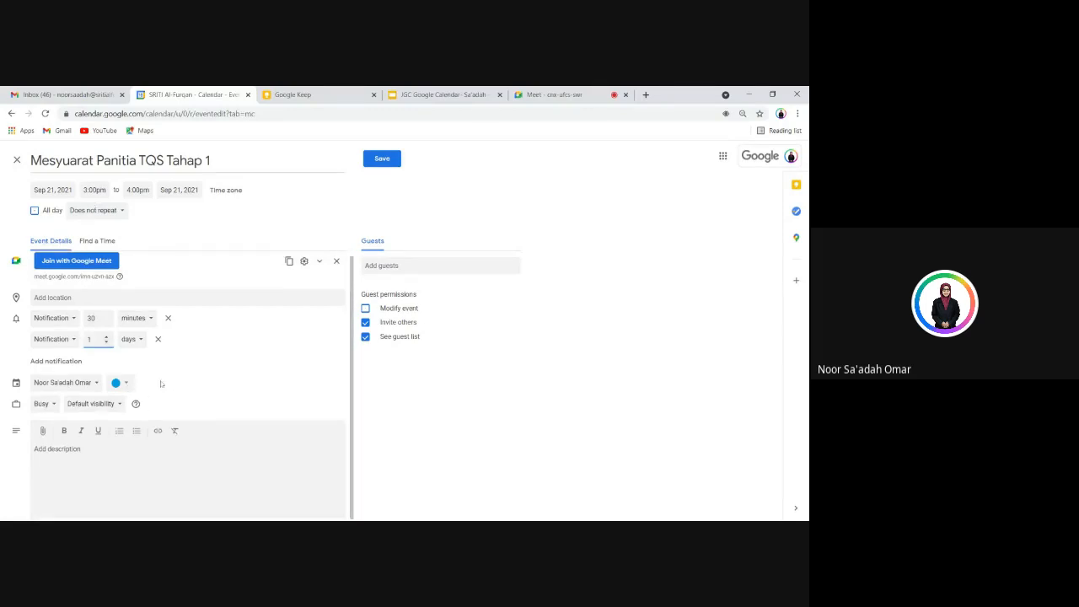
scroll(162, 385, down, 1)
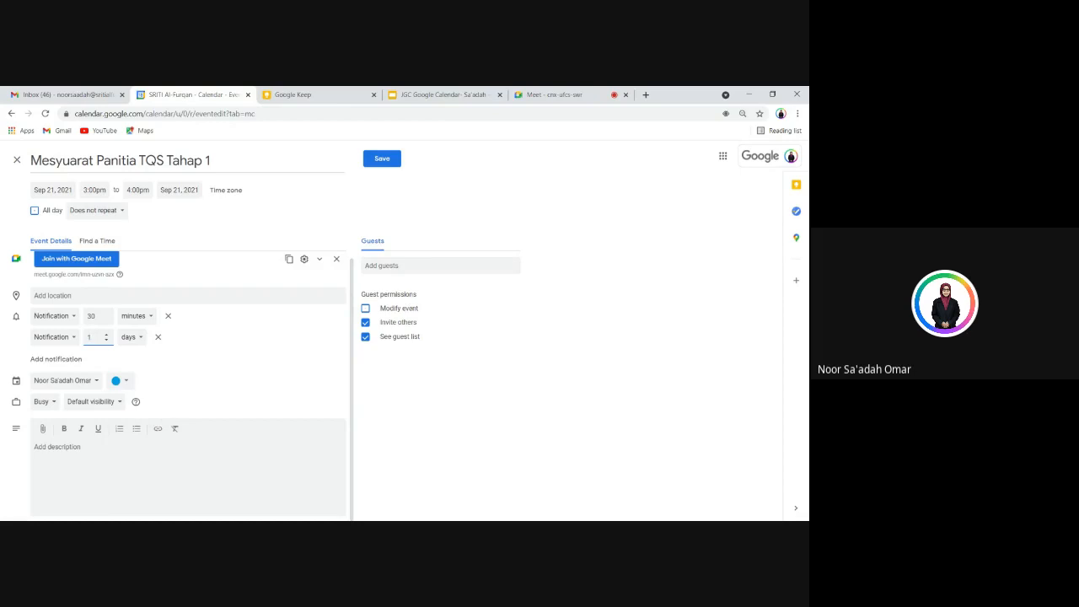
click(441, 266)
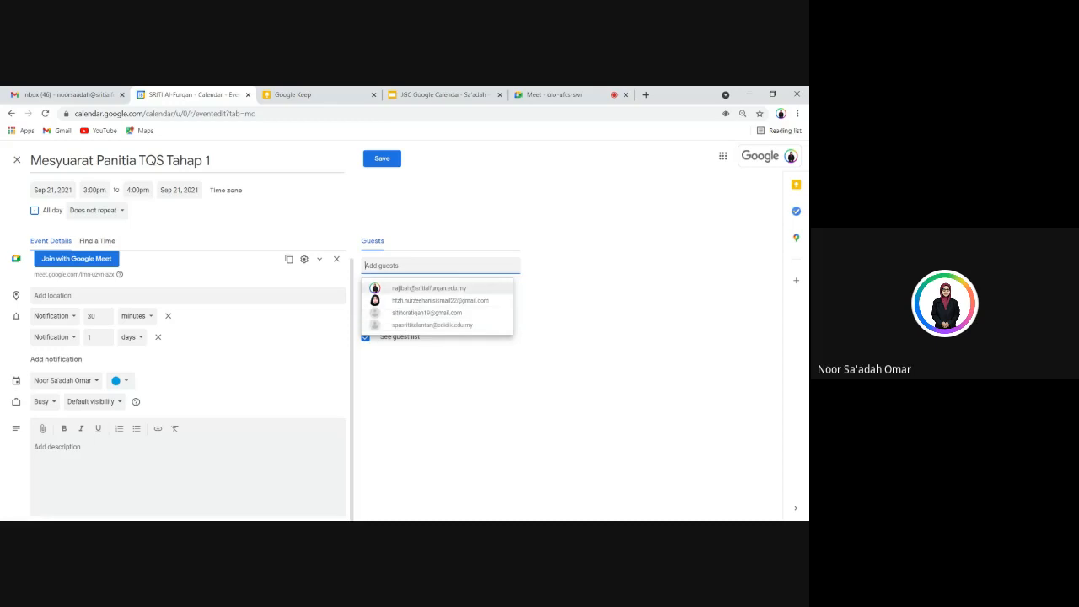
text(syahmi)
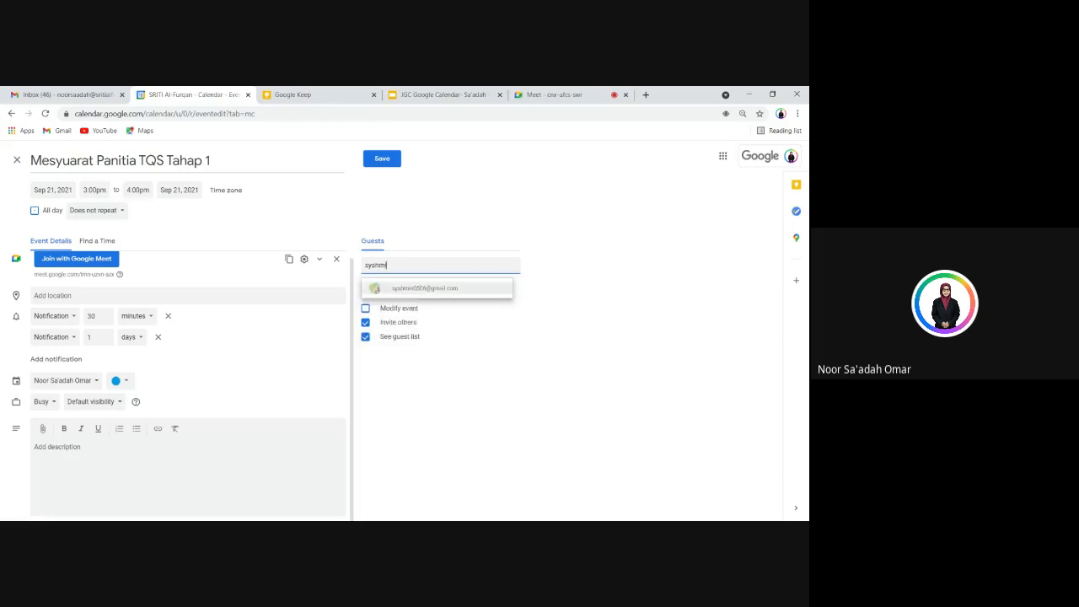
click(389, 288)
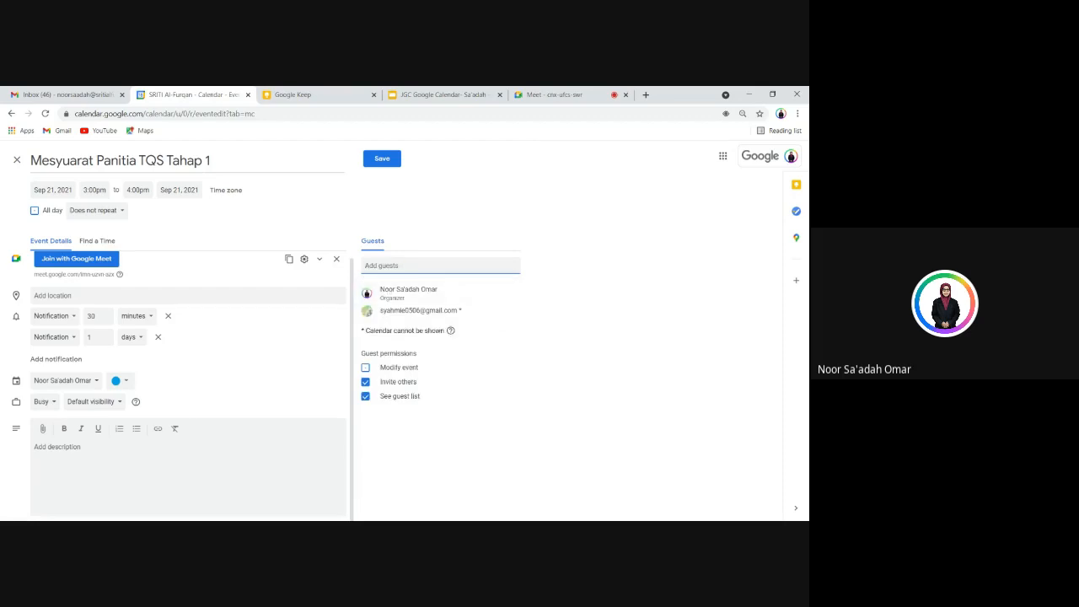
text(hasri)
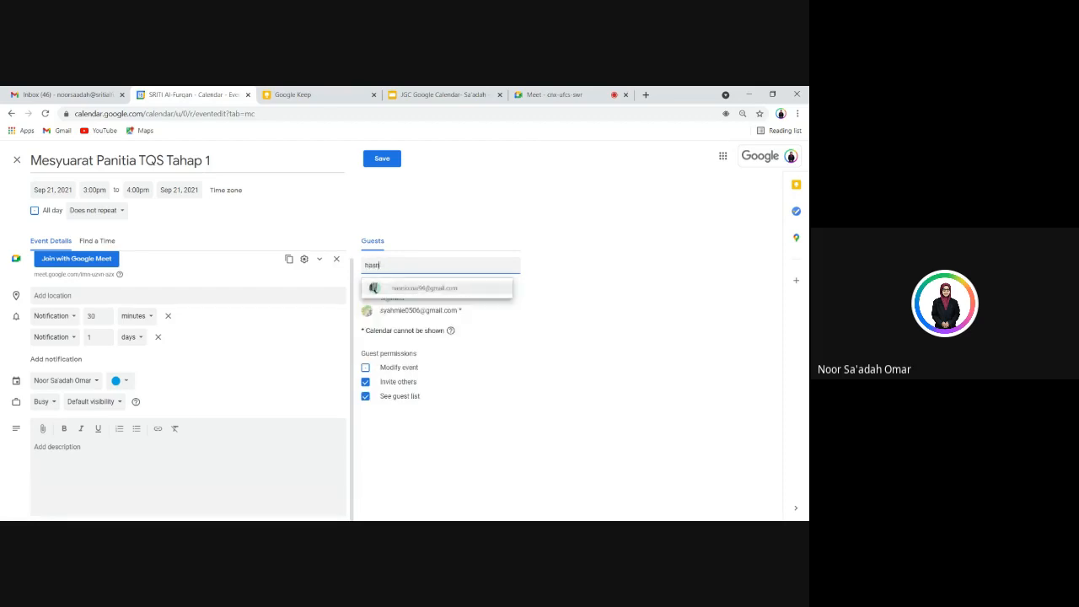
click(410, 289)
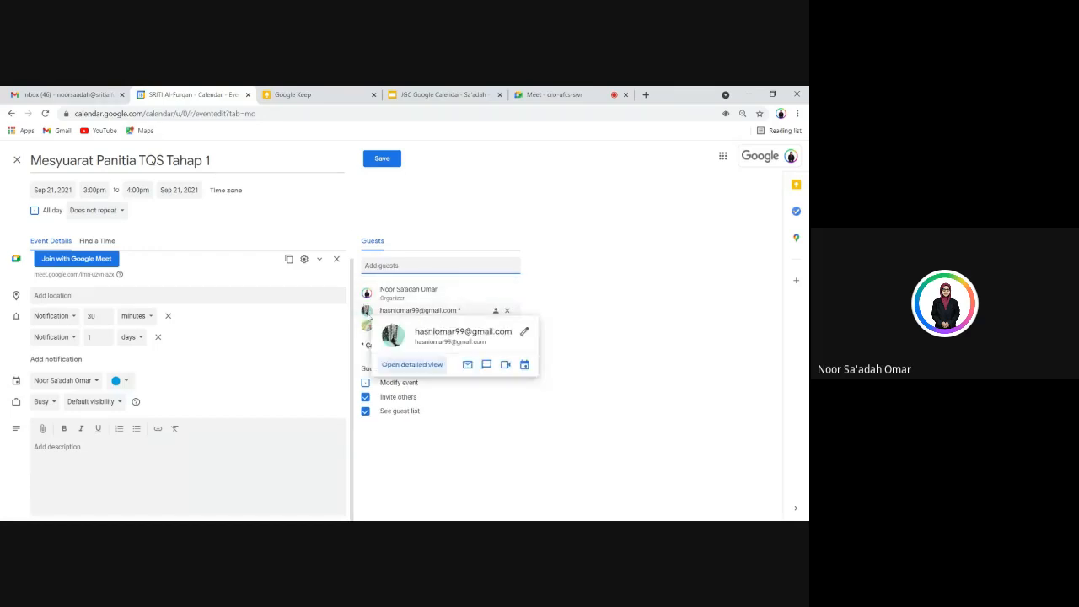
mouse_move(367, 328)
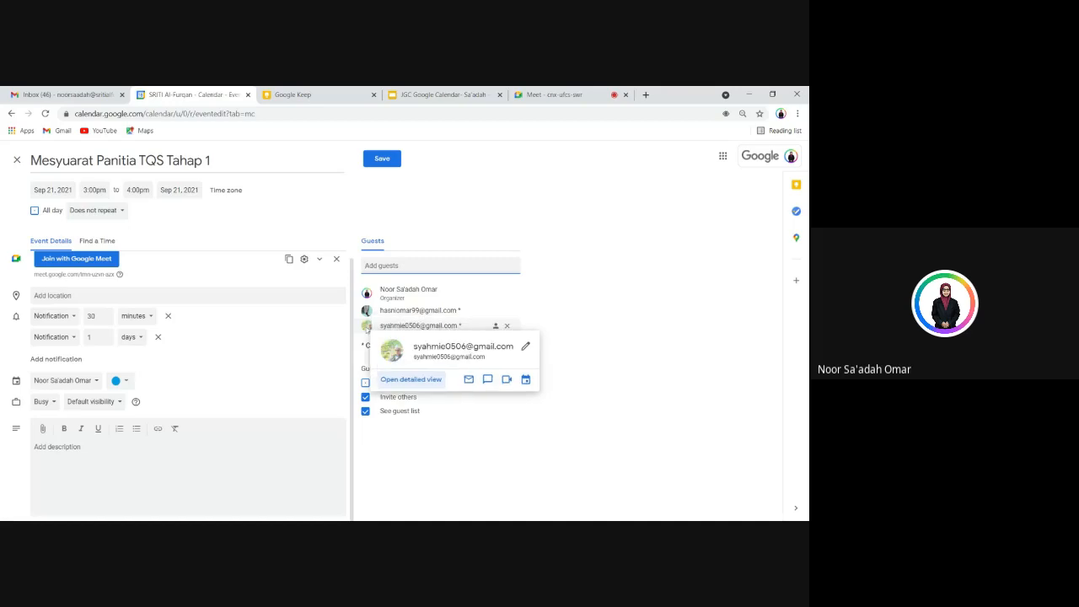
mouse_move(473, 294)
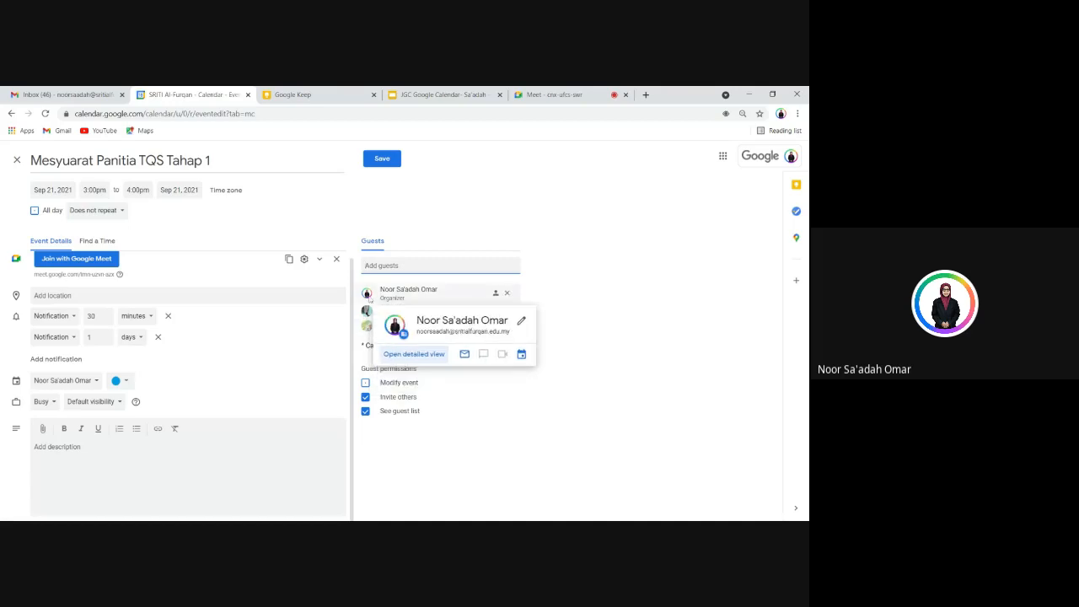
click(595, 308)
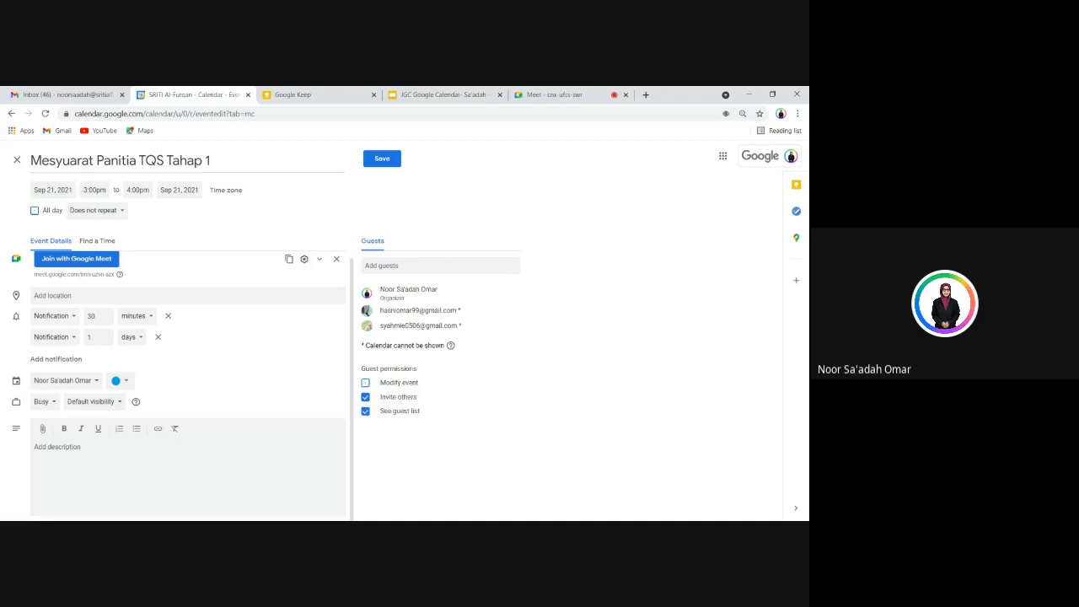
Turn off the guests' Invite others permission and save the event, sending invitation e-mails to all guests including those outside the organization
click(365, 396)
click(390, 161)
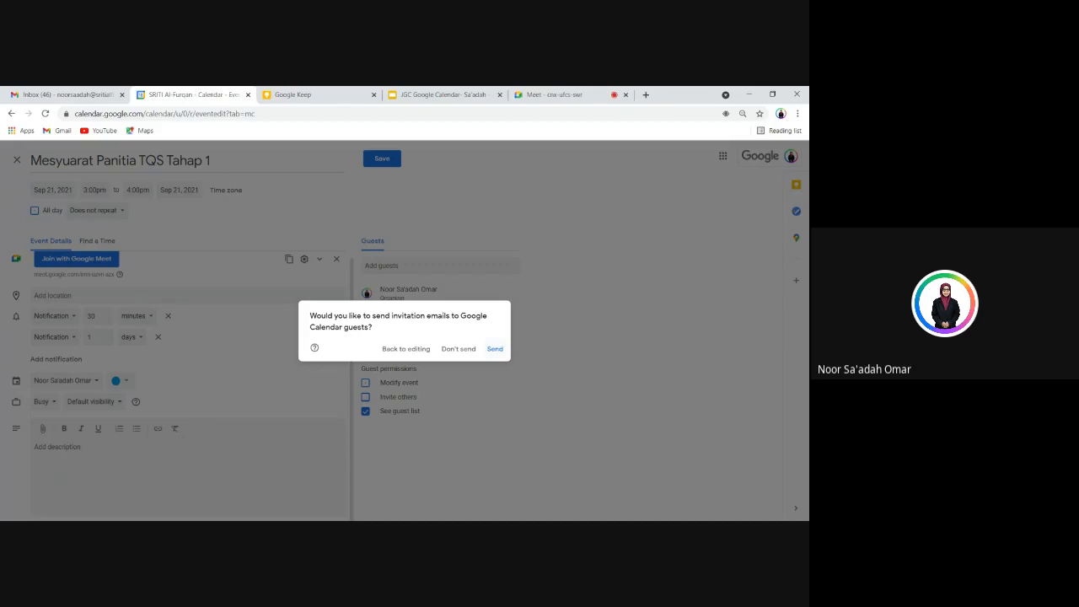
click(494, 348)
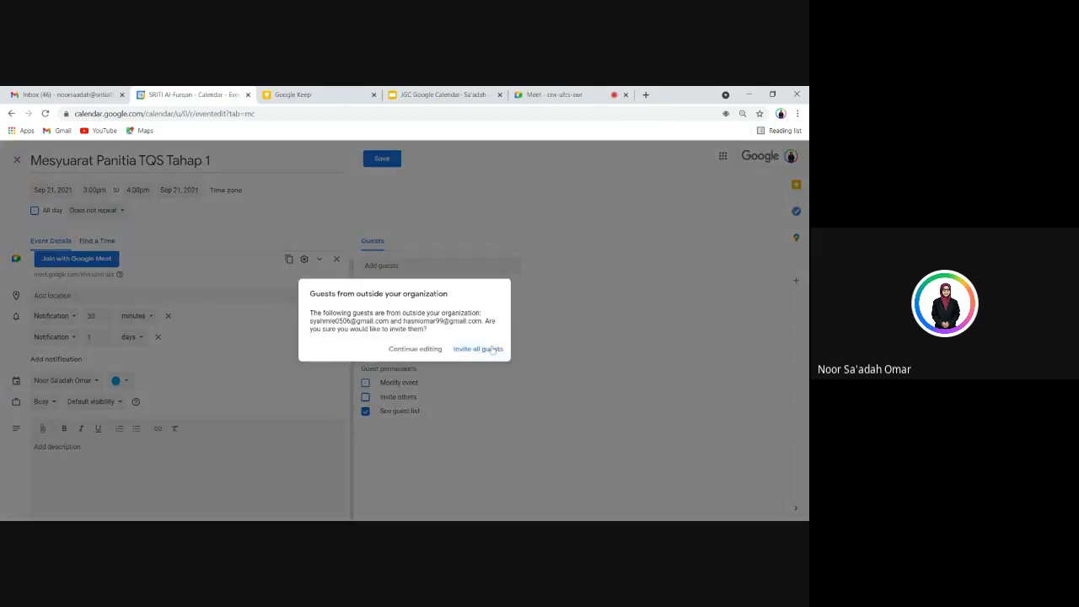
click(492, 348)
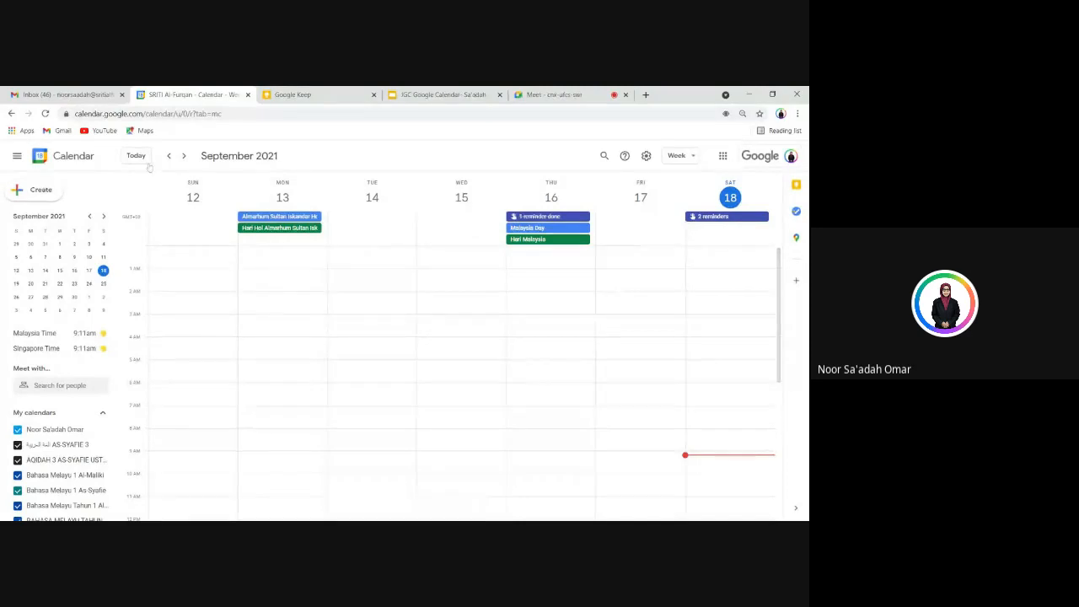
Go to the week of September 19–25 and open the Mesyuarat Panitia TQS Tahap 1 event on Tuesday the 21st for editing
click(185, 156)
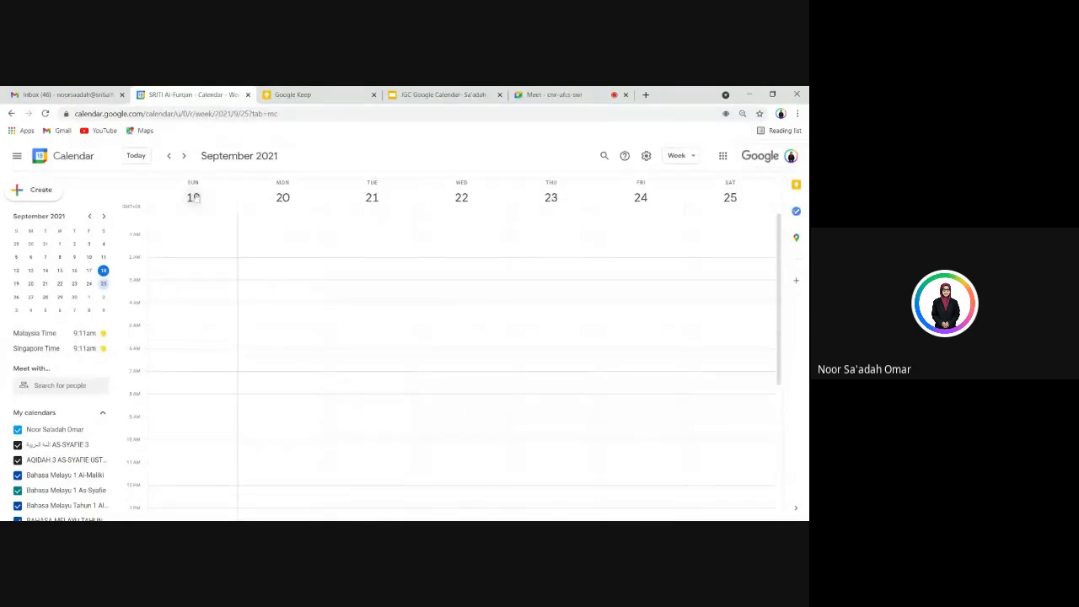
scroll(460, 406, down, 5)
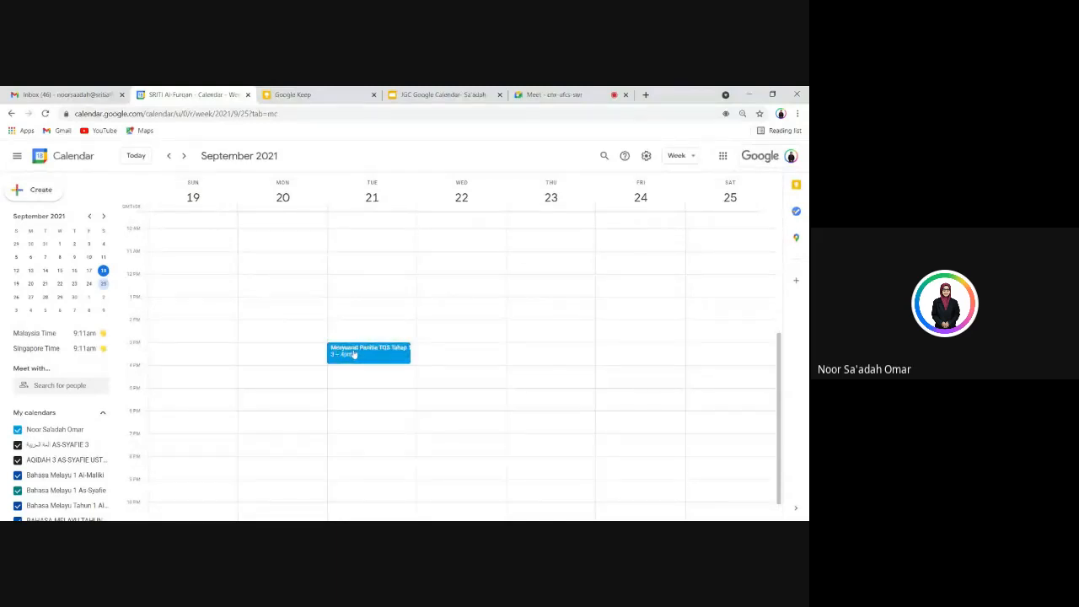
click(354, 355)
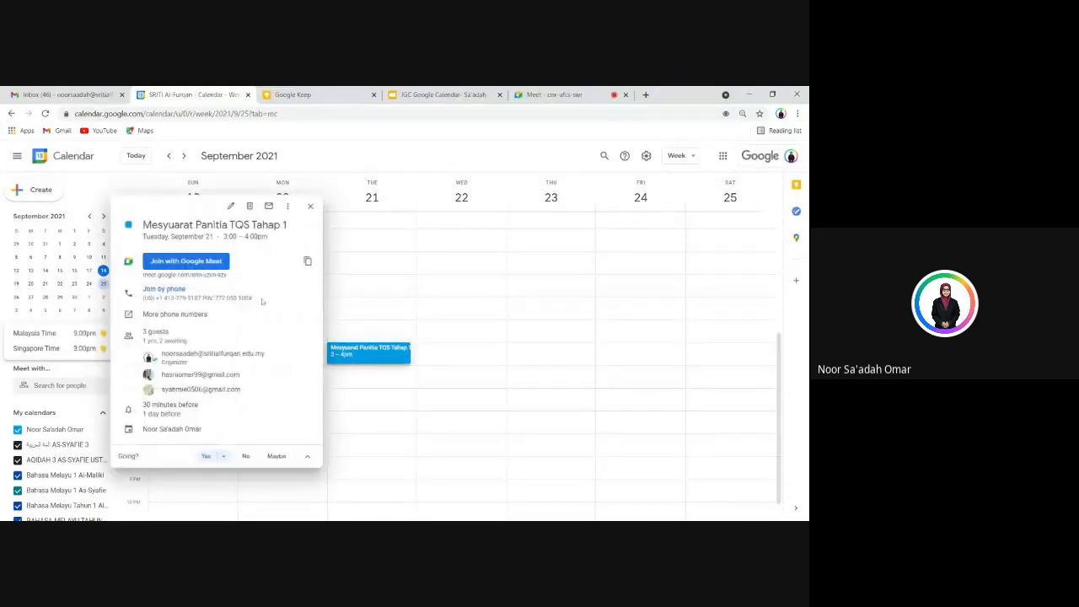
click(231, 208)
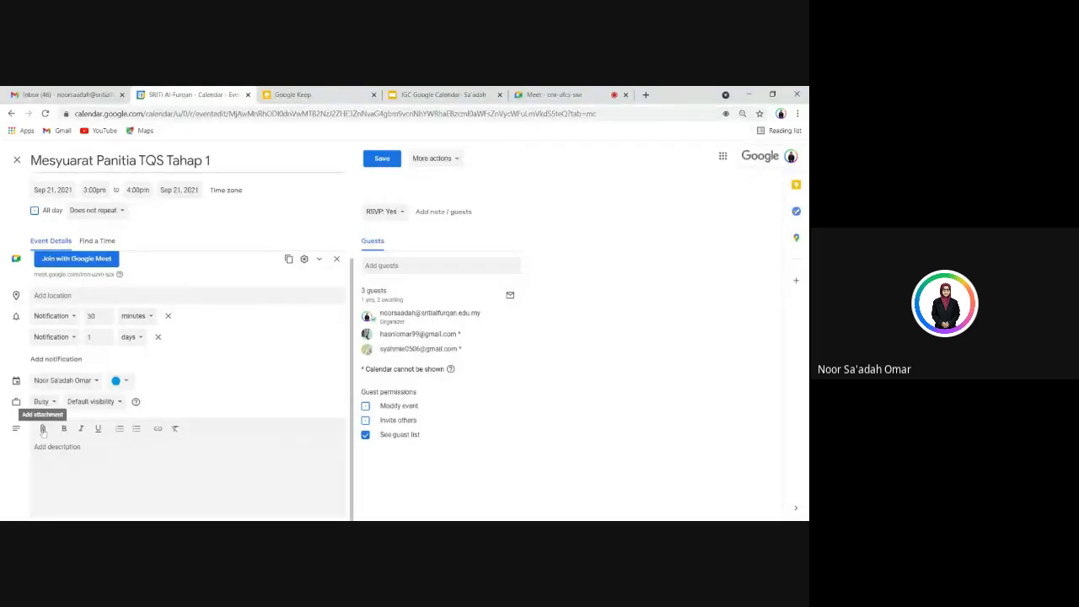
Attach the file Memo Mesyuarat Panitia TQS Tahap 1.docx to the event description by uploading it from the device
click(43, 430)
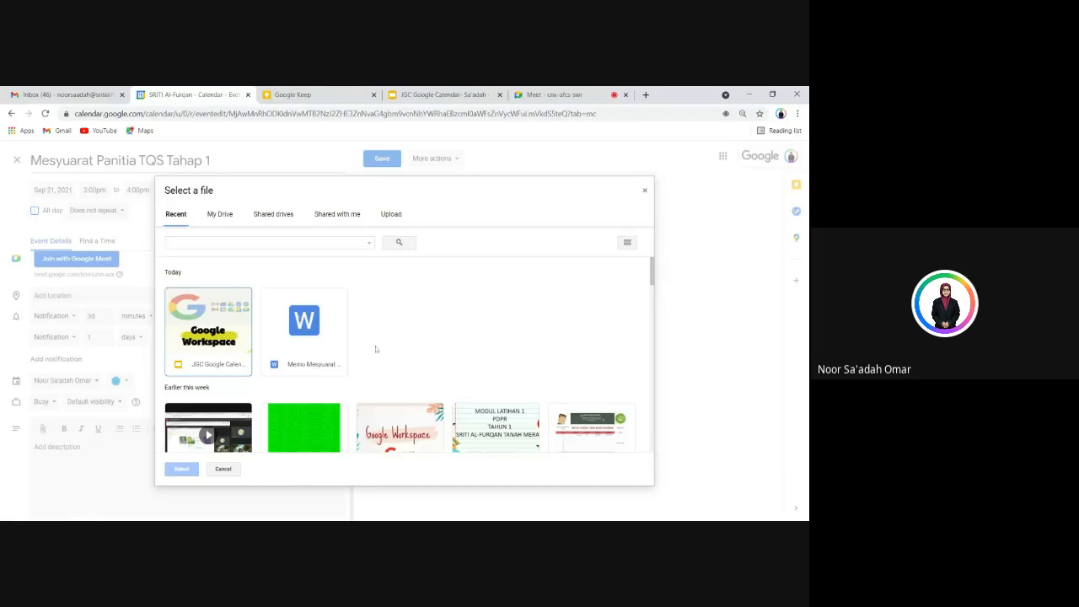
click(220, 214)
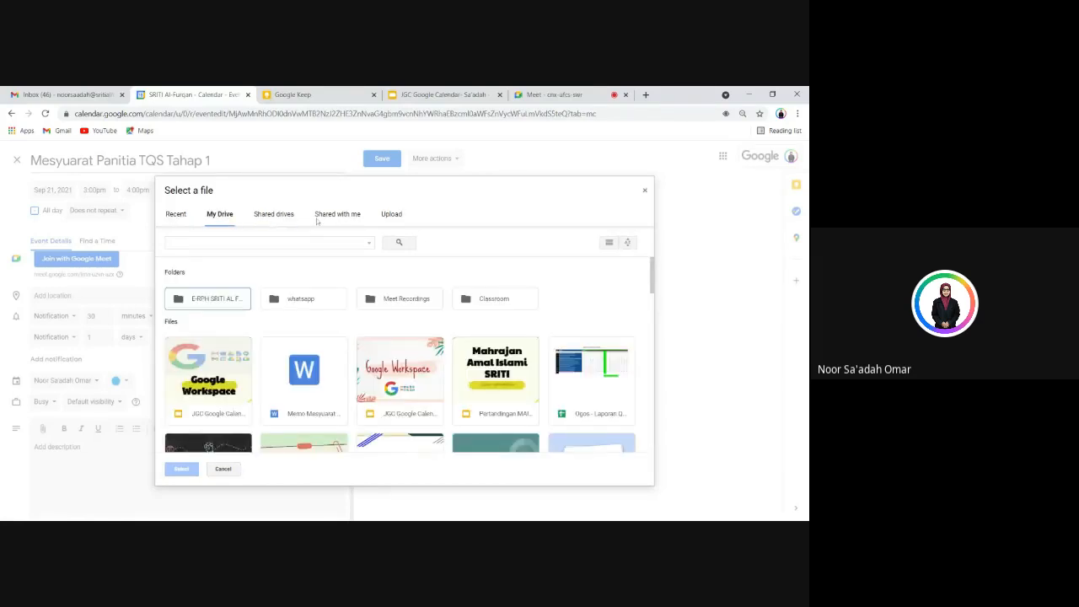
click(391, 214)
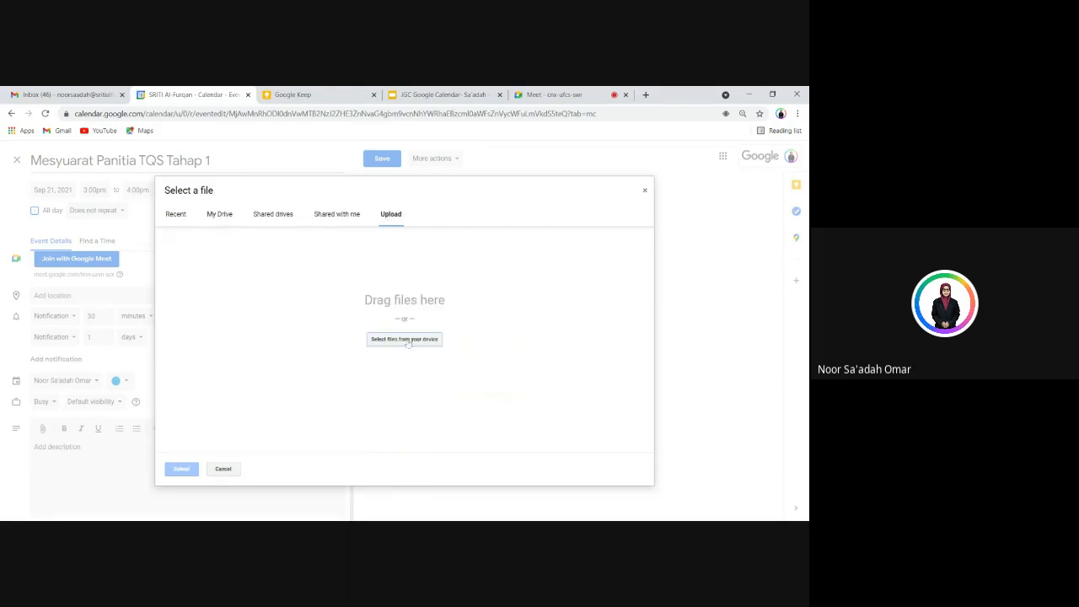
click(406, 339)
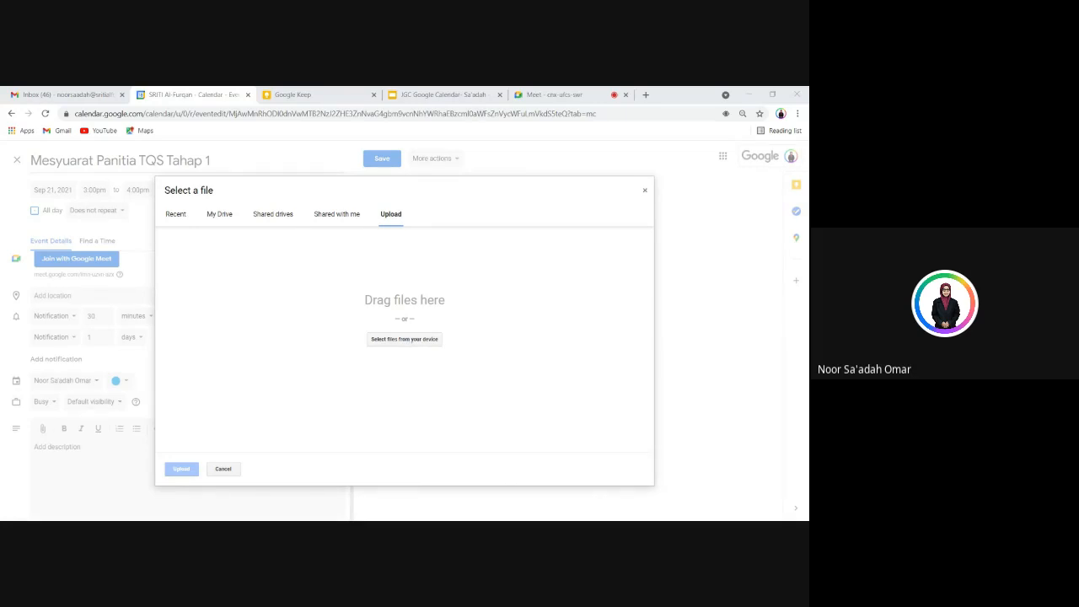
double_click(322, 317)
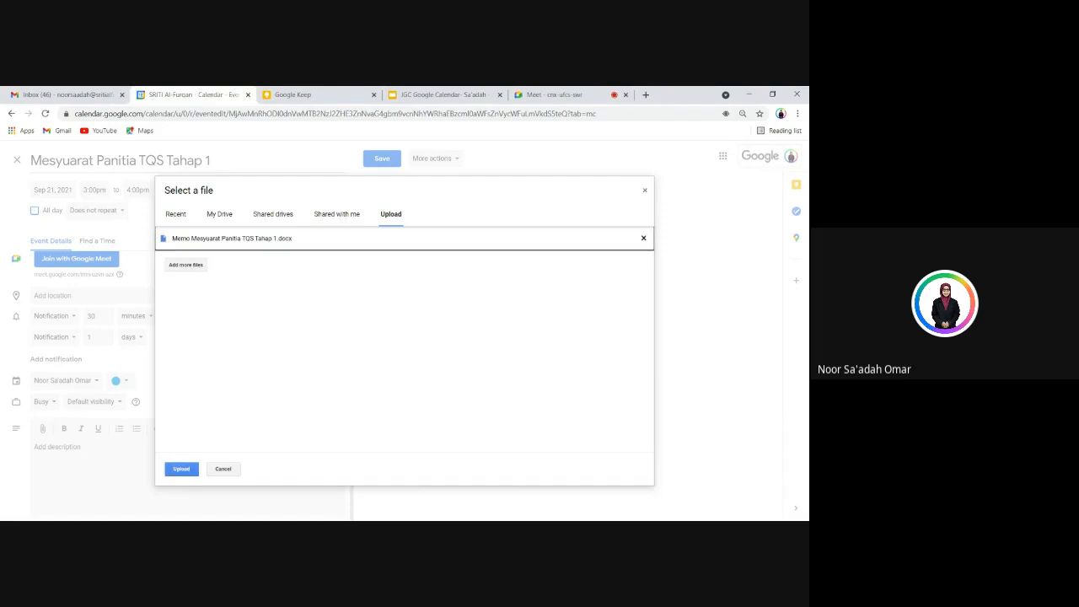
click(177, 468)
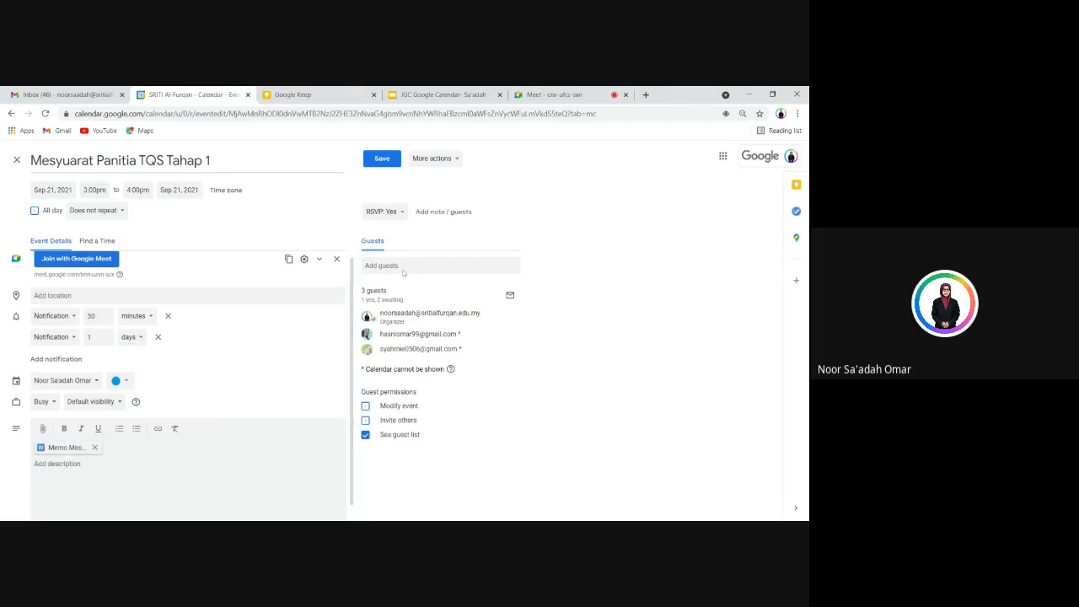
click(399, 213)
click(395, 232)
click(383, 159)
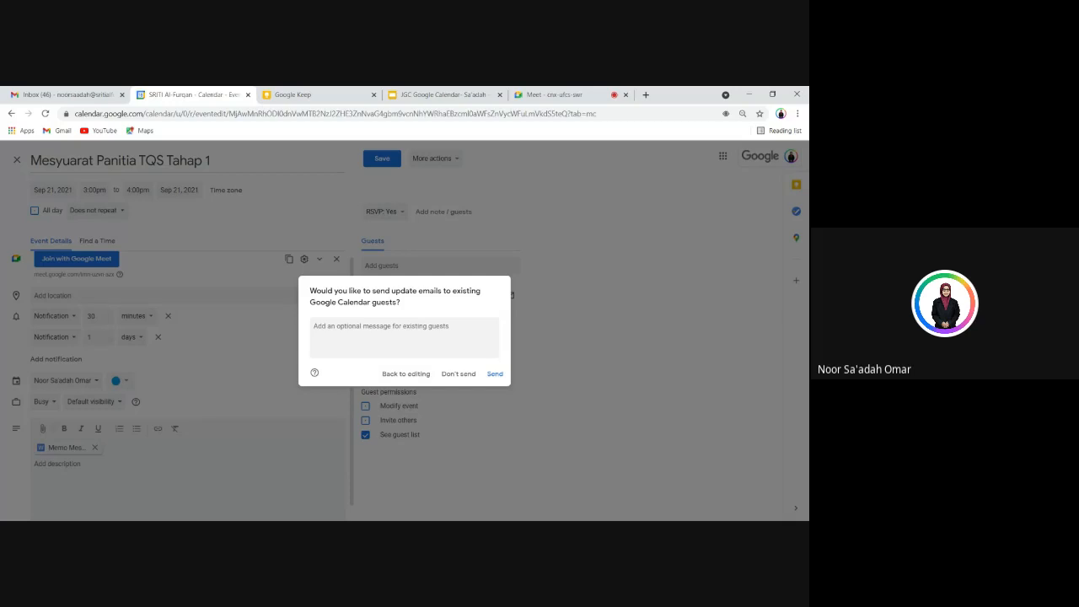
click(406, 374)
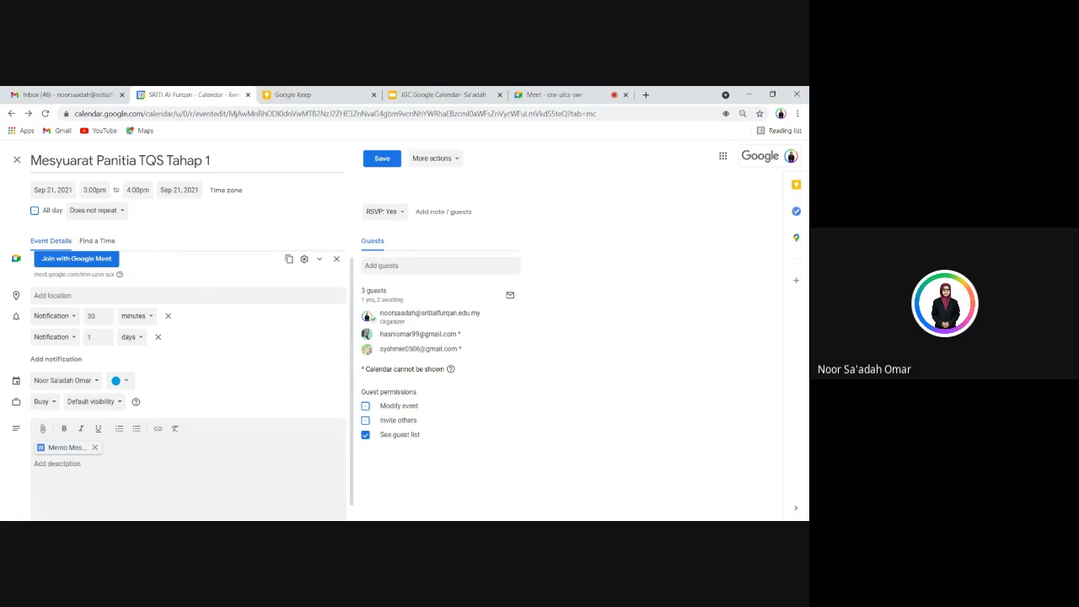
Change the event's start time to 3:30pm on Sep 21, 2021
click(95, 189)
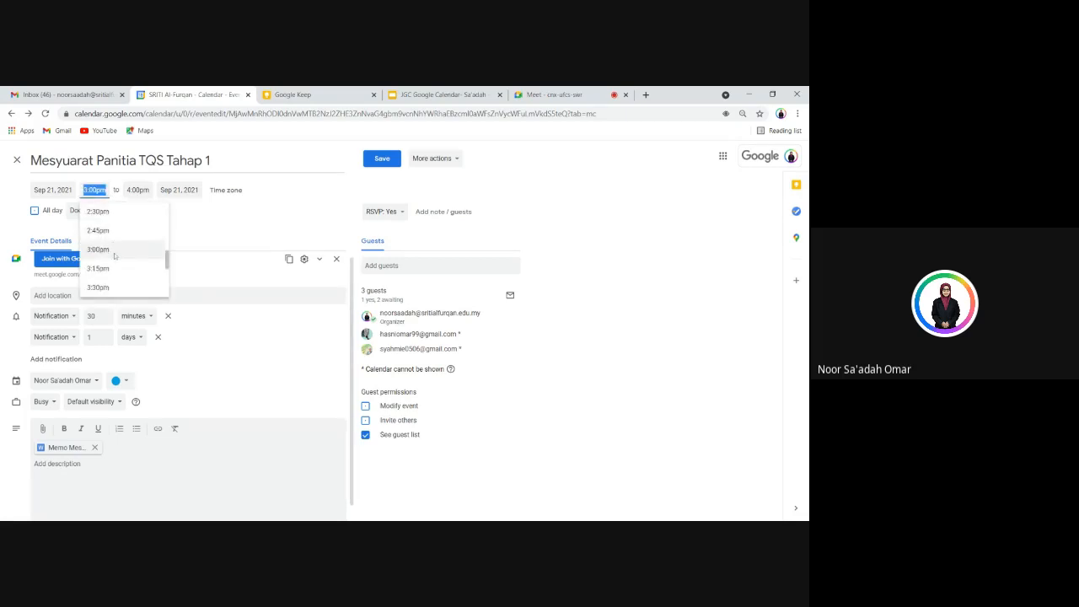
scroll(115, 265, down, 1)
click(116, 242)
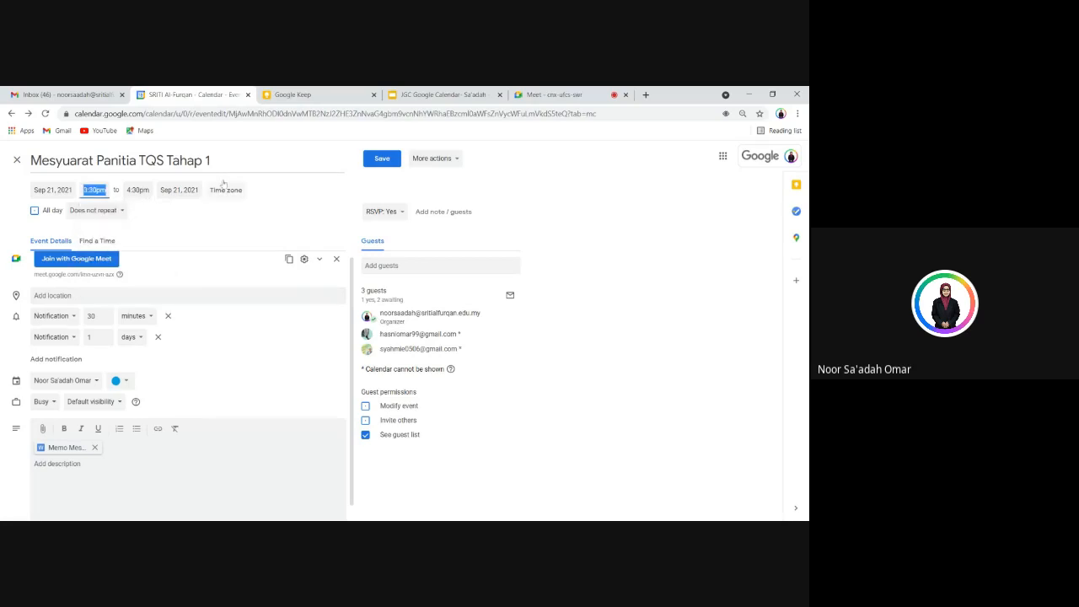
Save the event and send guests the update message "Mohon maaf kerana ada pertukaran masa mesyuarat dari pukul 3-4 kepada 3.30 -4.30 petang."
click(375, 168)
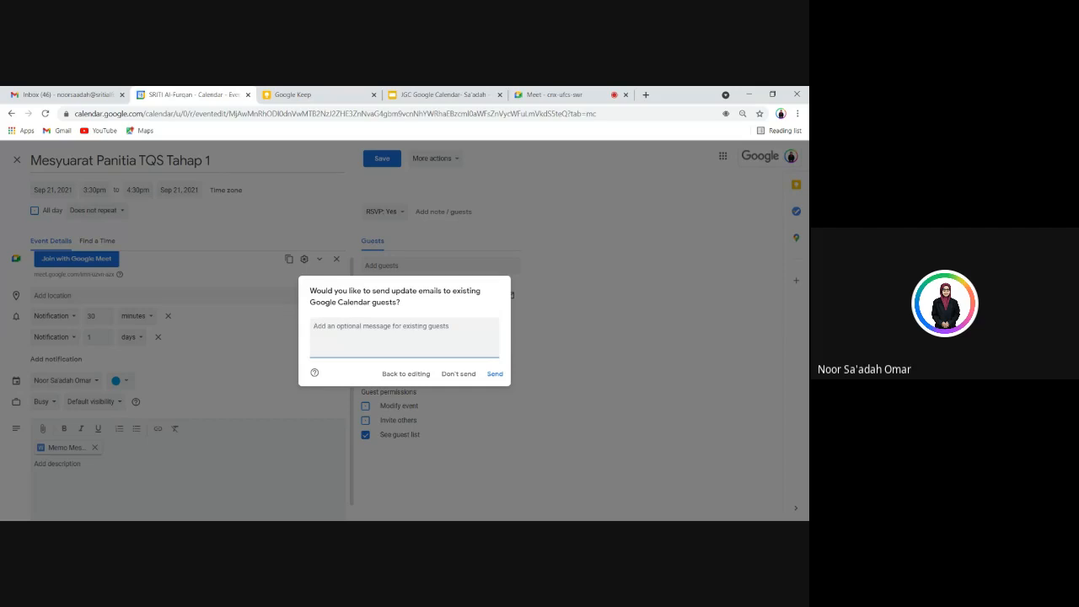
text(Mo)
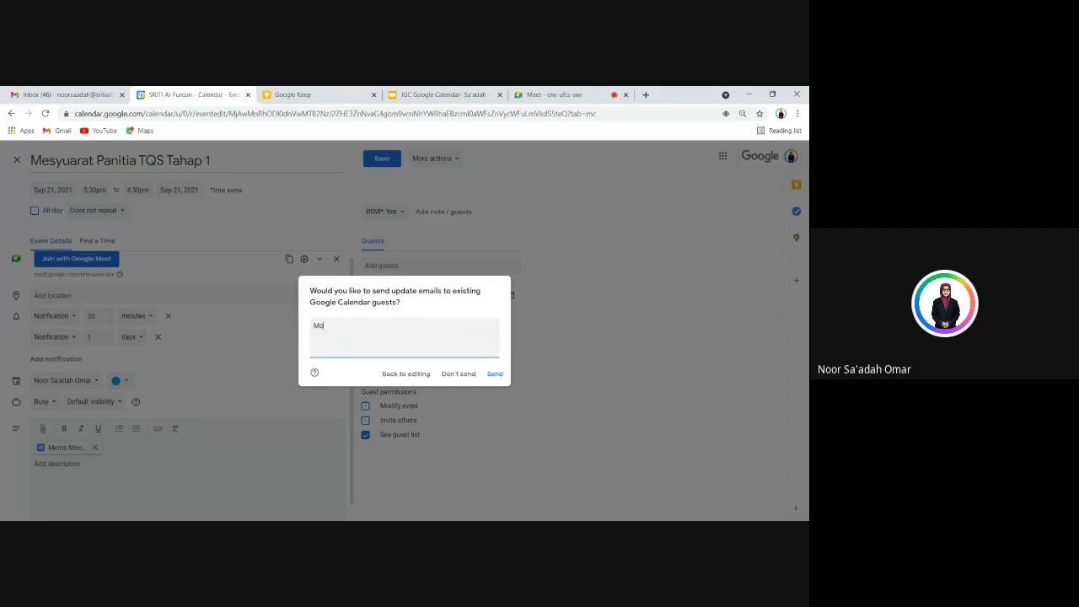
text(hon maaf kerana ada pertukaran)
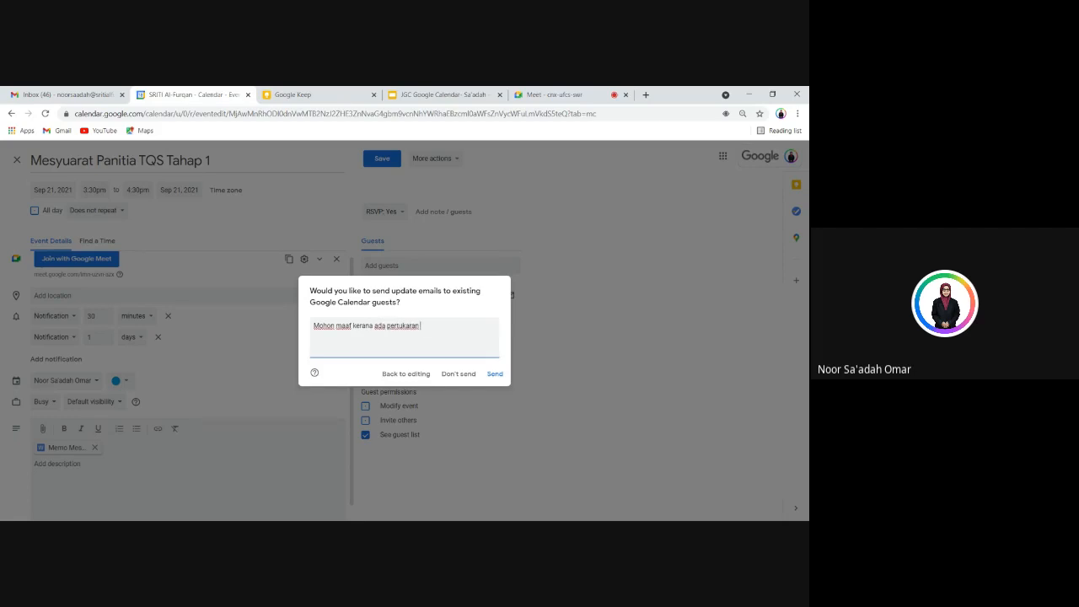
text( masa mesyuarat dari pukul 3)
text(-4 kepada)
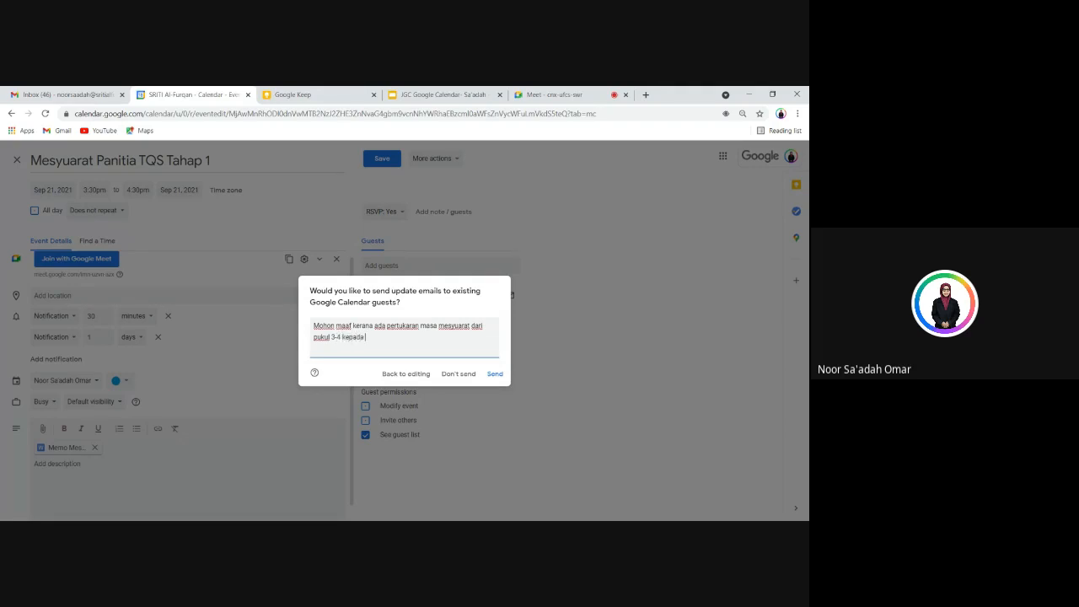
text( 3.30 -4.30 petang.)
click(493, 373)
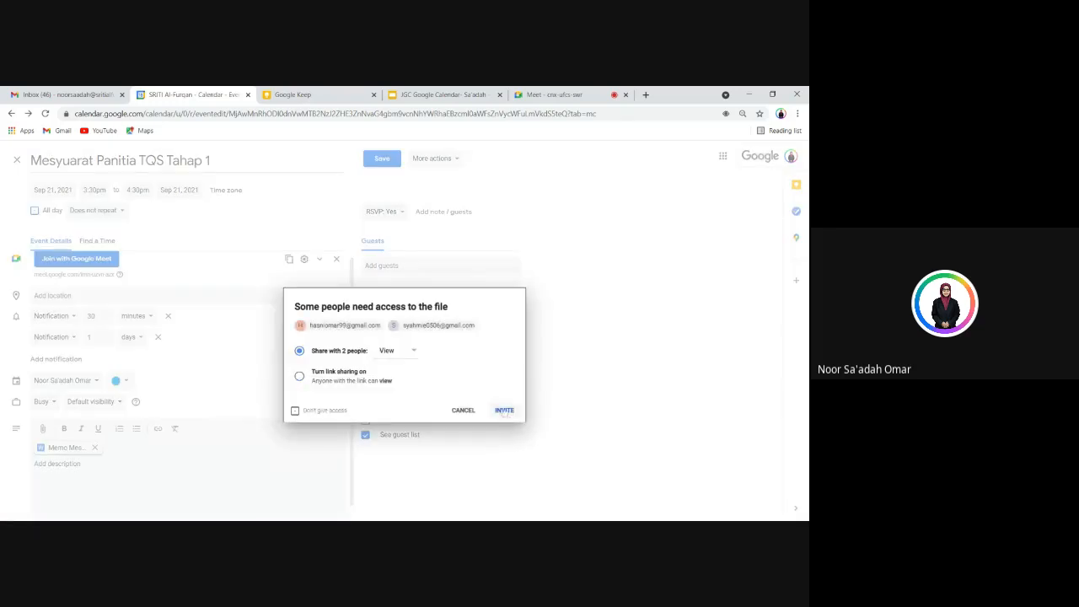
Share the attached memo with the two guests with View access, accepting sharing outside the file's organization
click(505, 411)
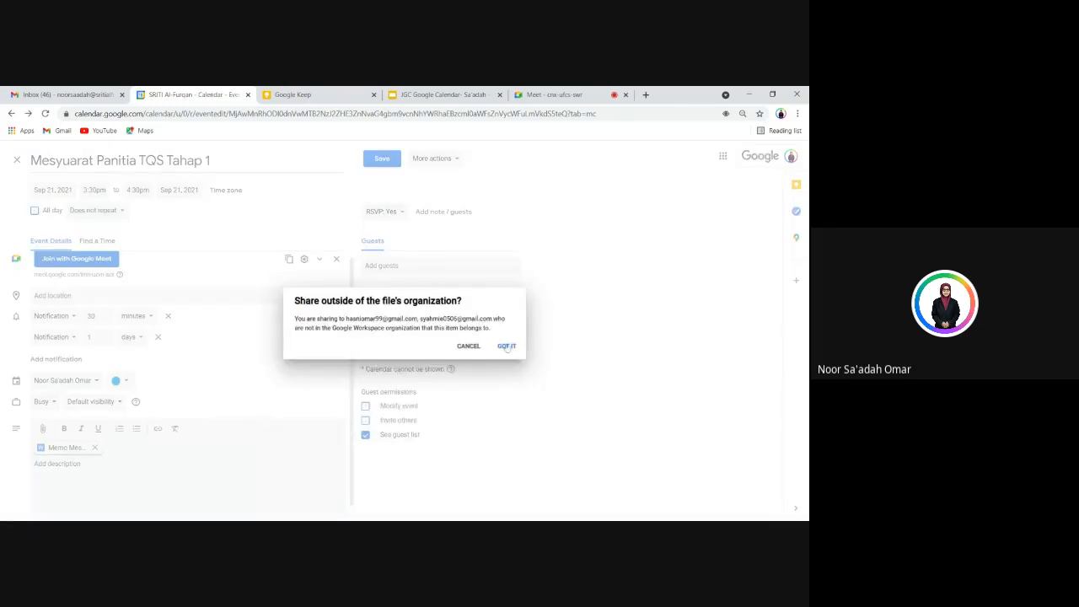
click(508, 347)
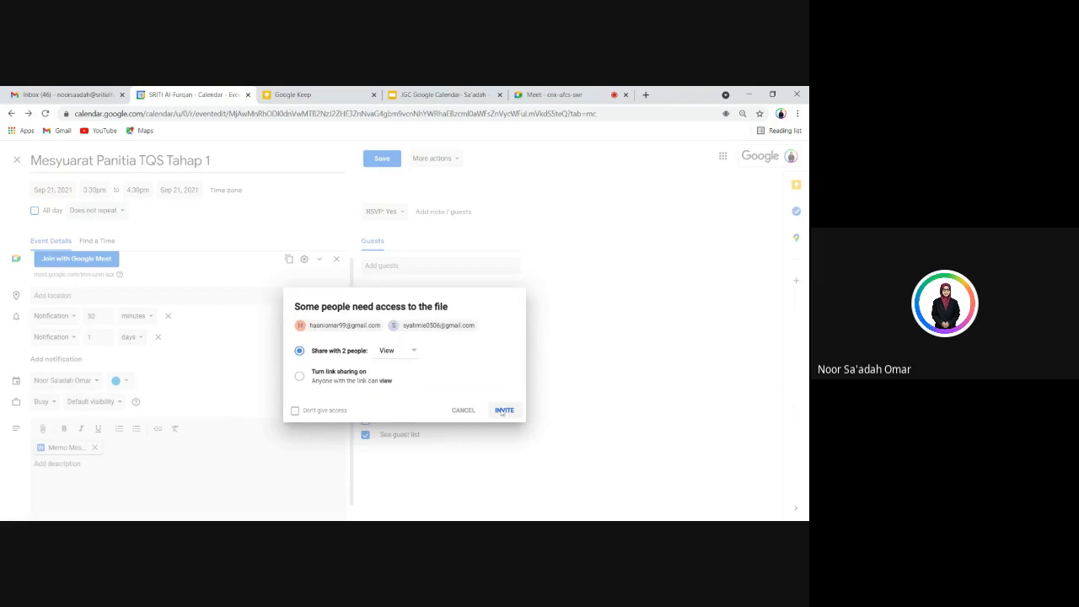
click(503, 410)
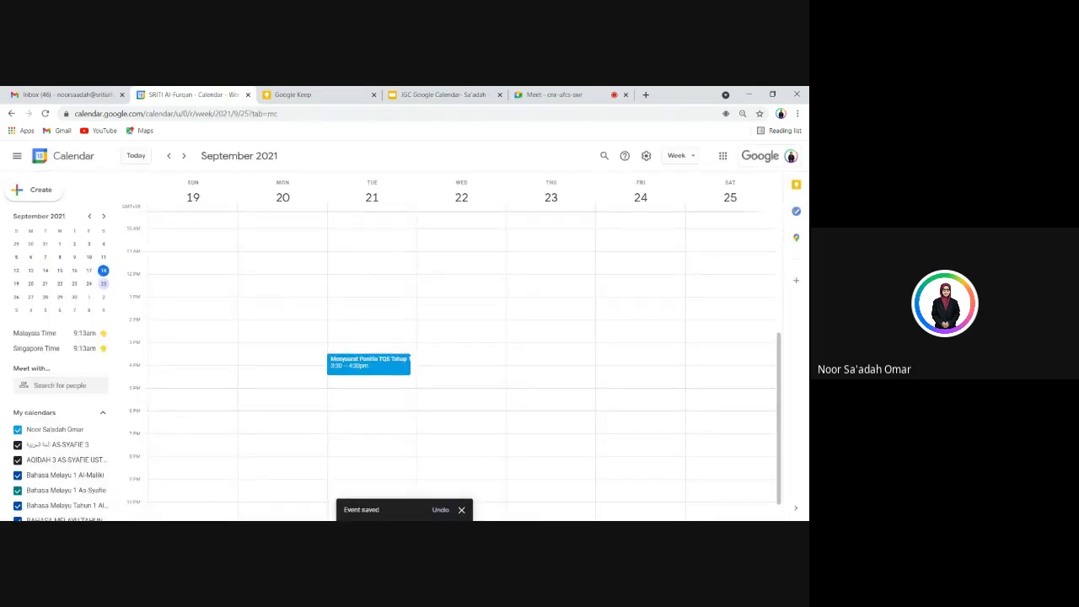
Switch to the Google Calendar presentation in Google Slides and review the slides from Buat acara through Tambahkan jam dunia
click(442, 96)
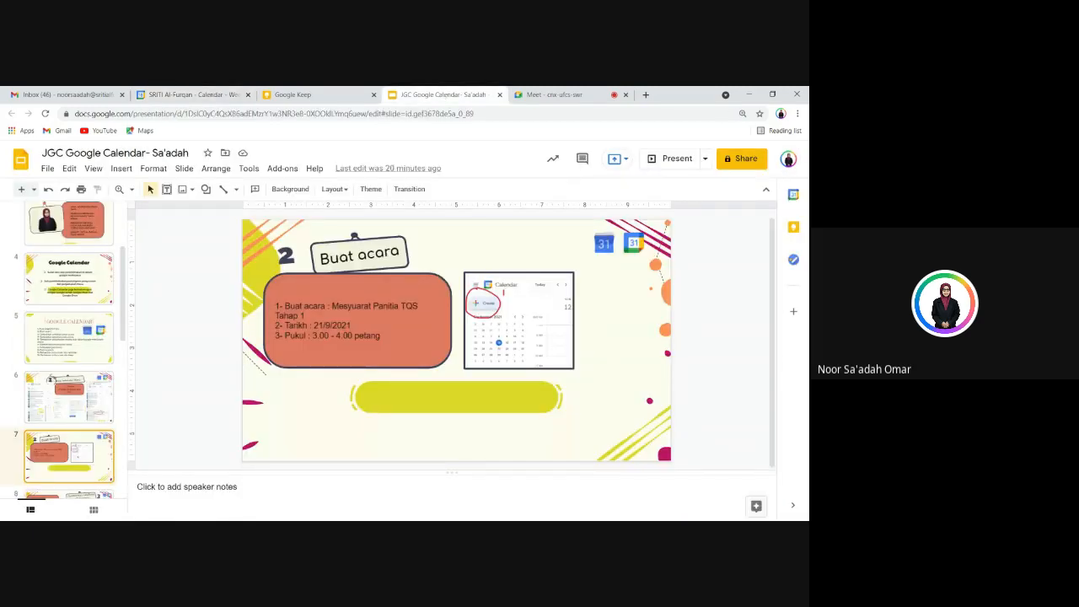
key(Down)
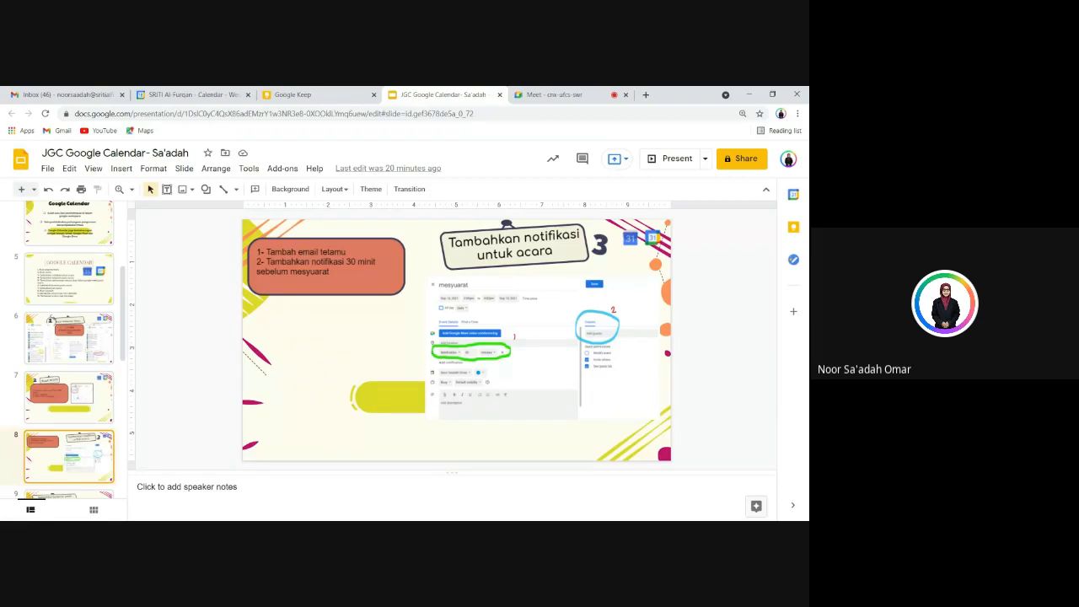
key(Down)
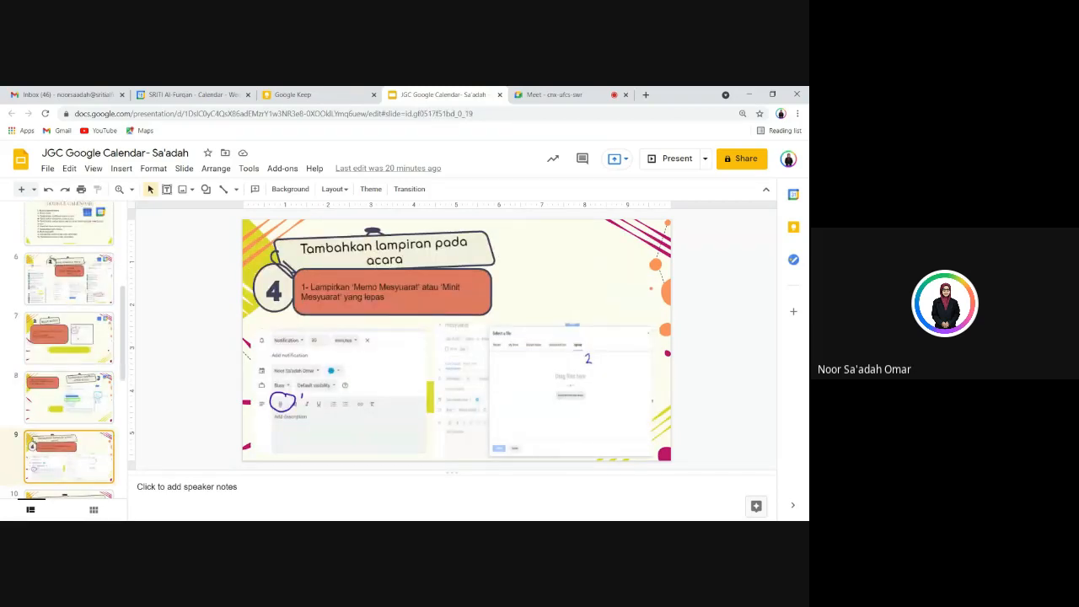
key(Down)
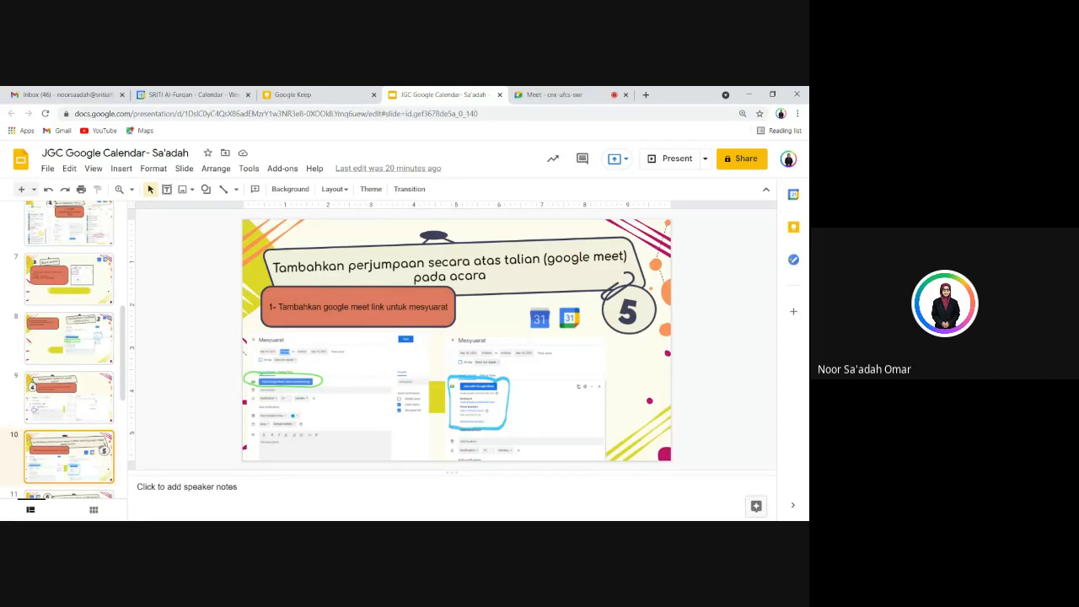
key(Down)
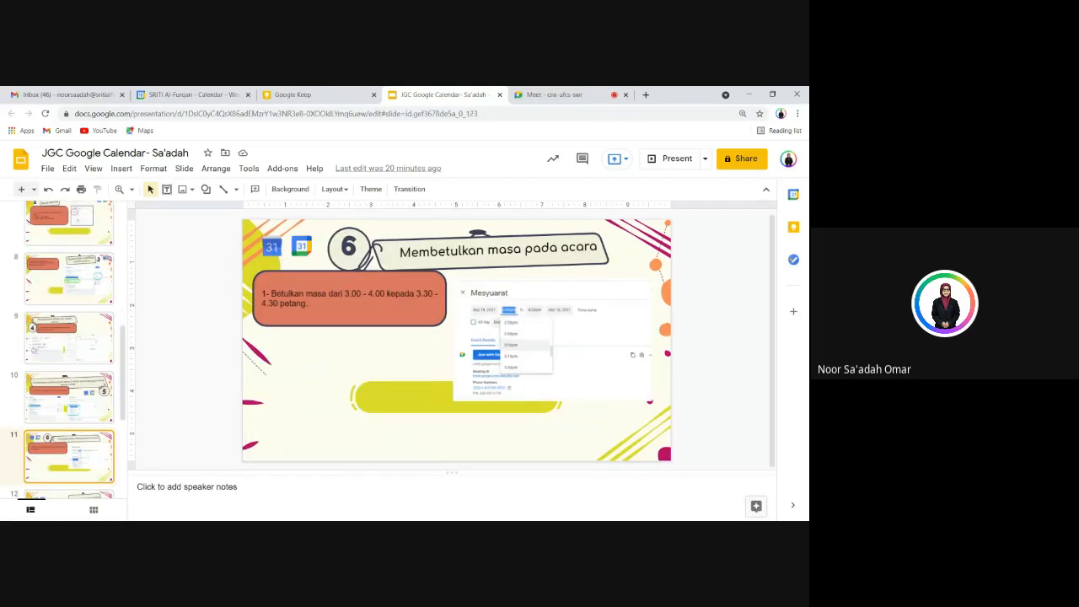
key(Down)
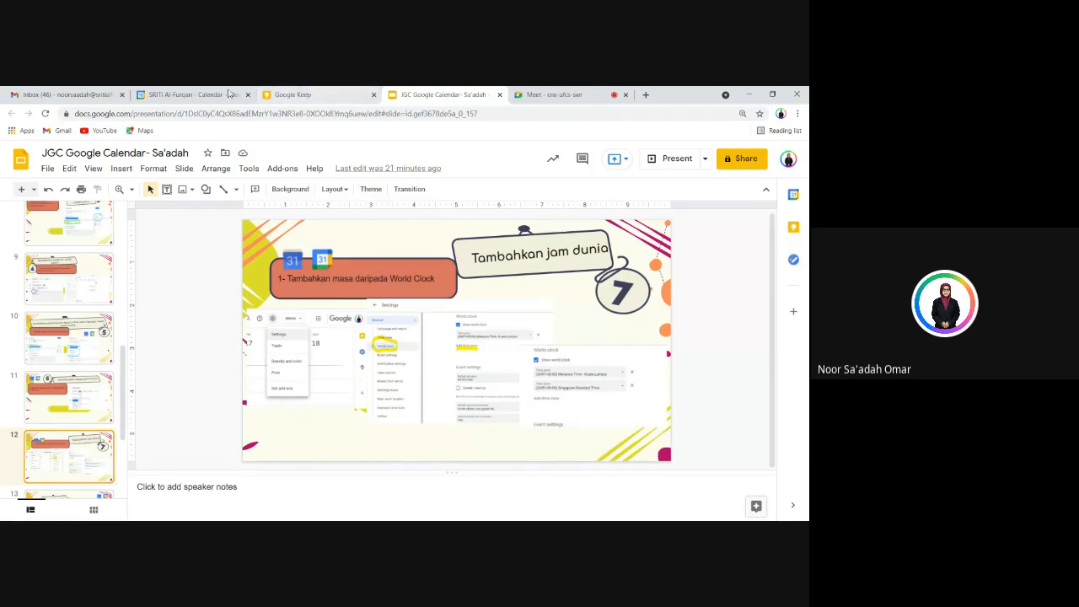
Return to Google Calendar and remove the Singapore Standard Time zone from the world clock settings
click(202, 94)
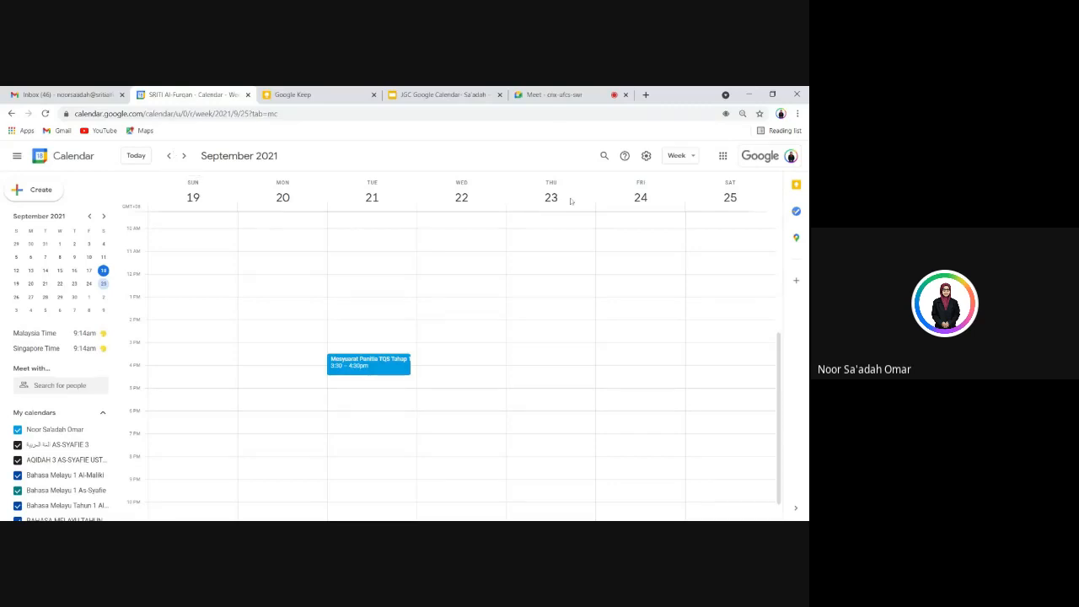
click(647, 156)
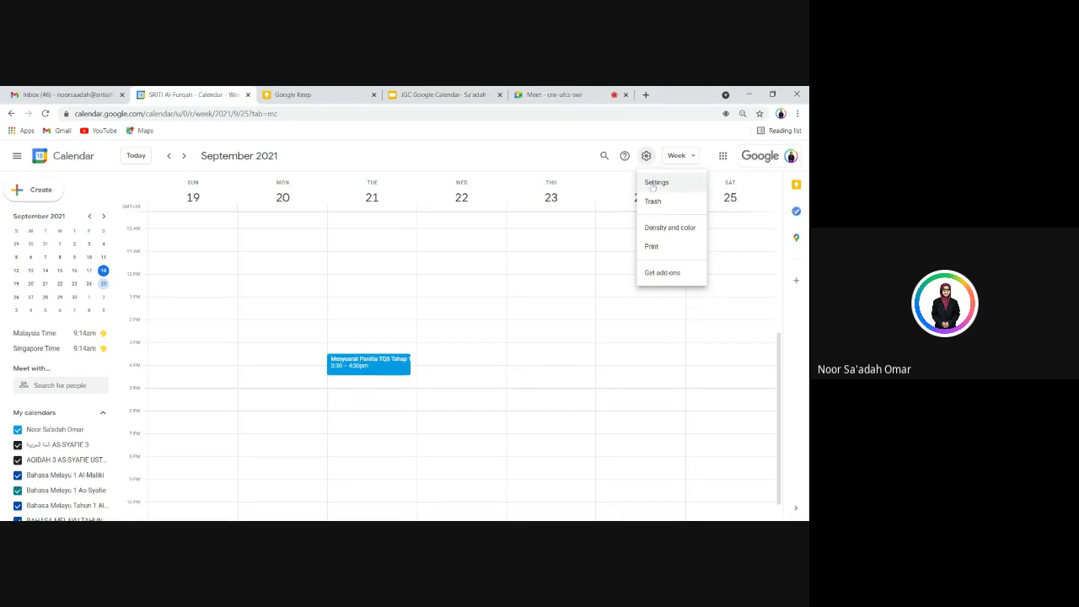
click(655, 183)
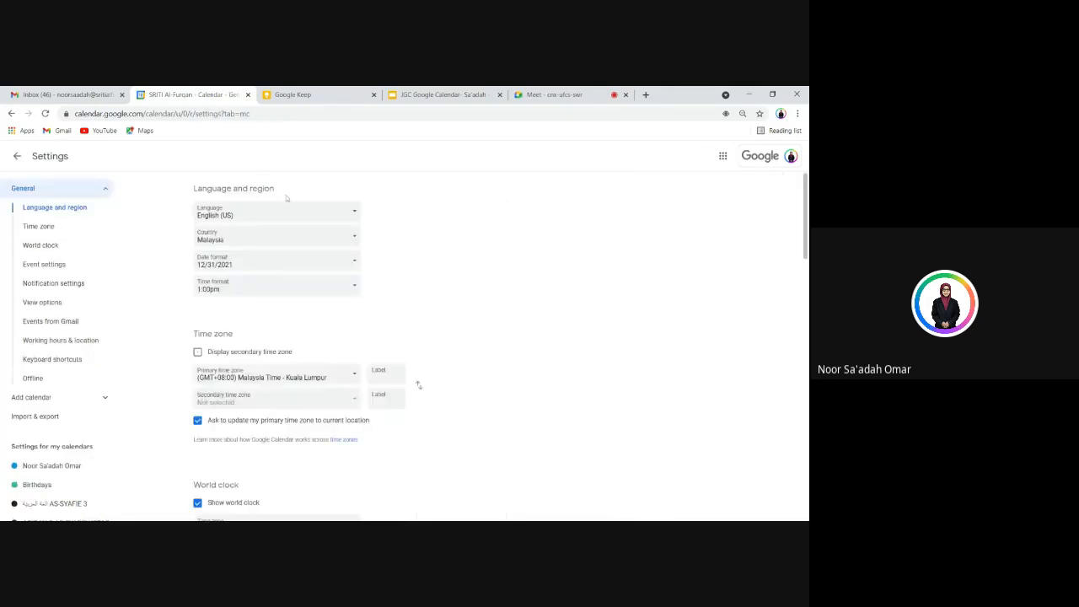
click(71, 249)
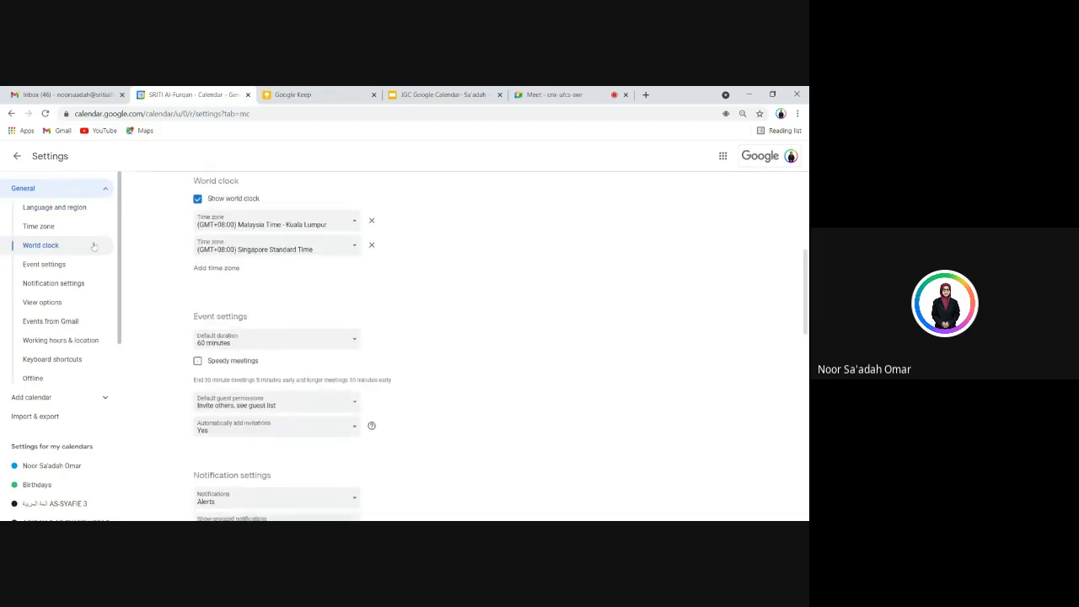
click(371, 246)
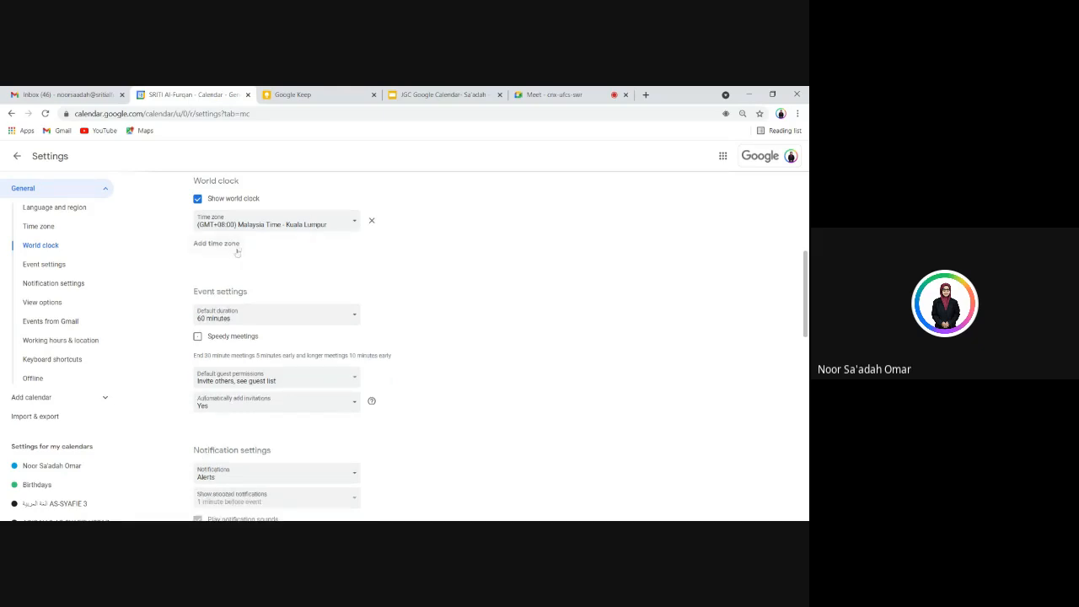
Add Singapore Standard Time (GMT+08:00) as a second world clock time zone and return to the calendar week view
click(222, 246)
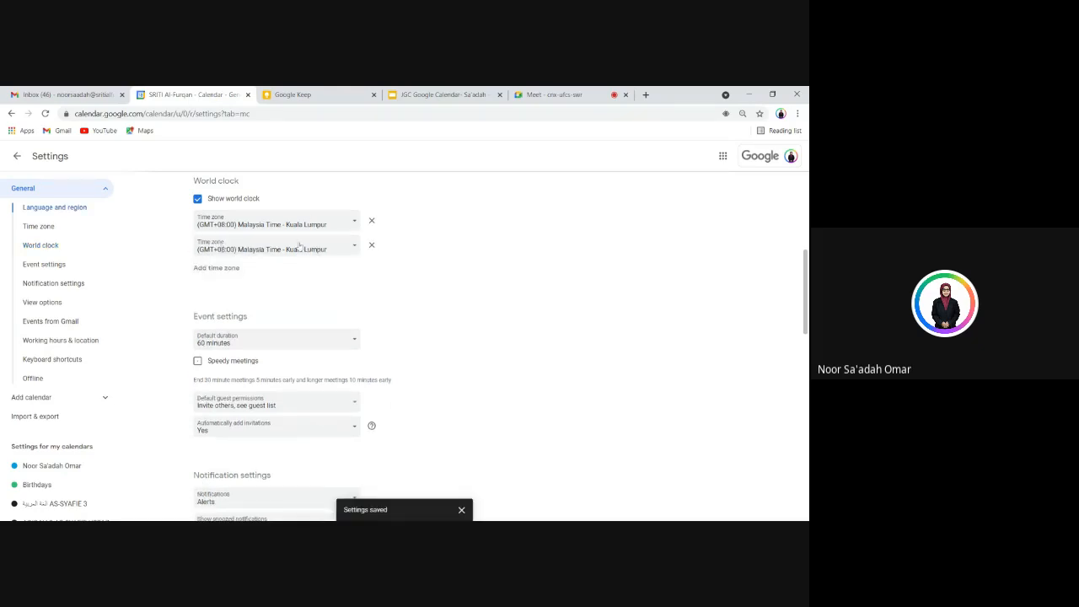
click(353, 247)
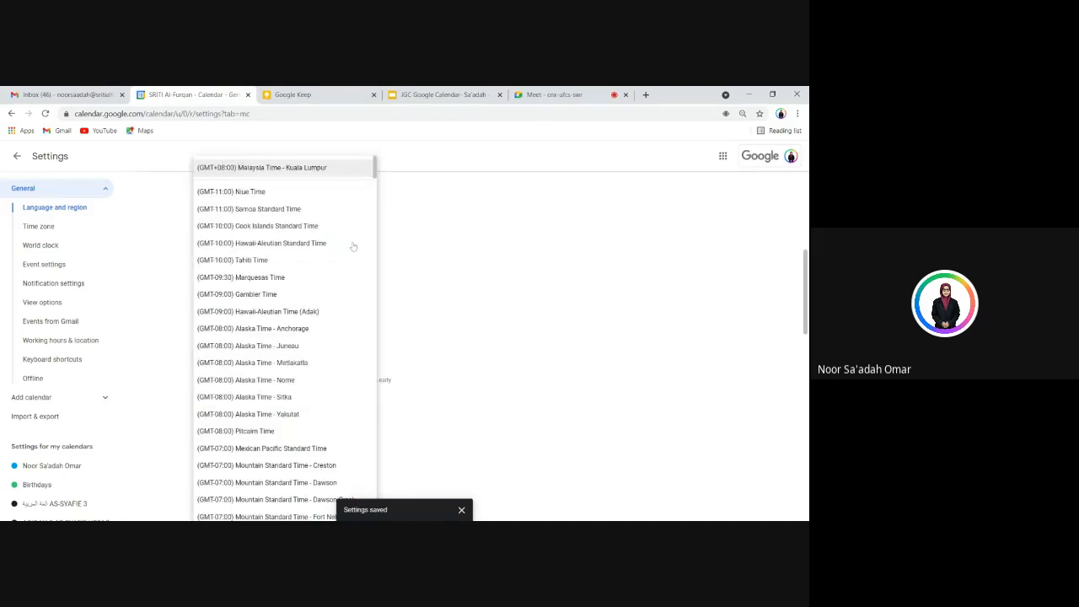
scroll(354, 246, down, 20)
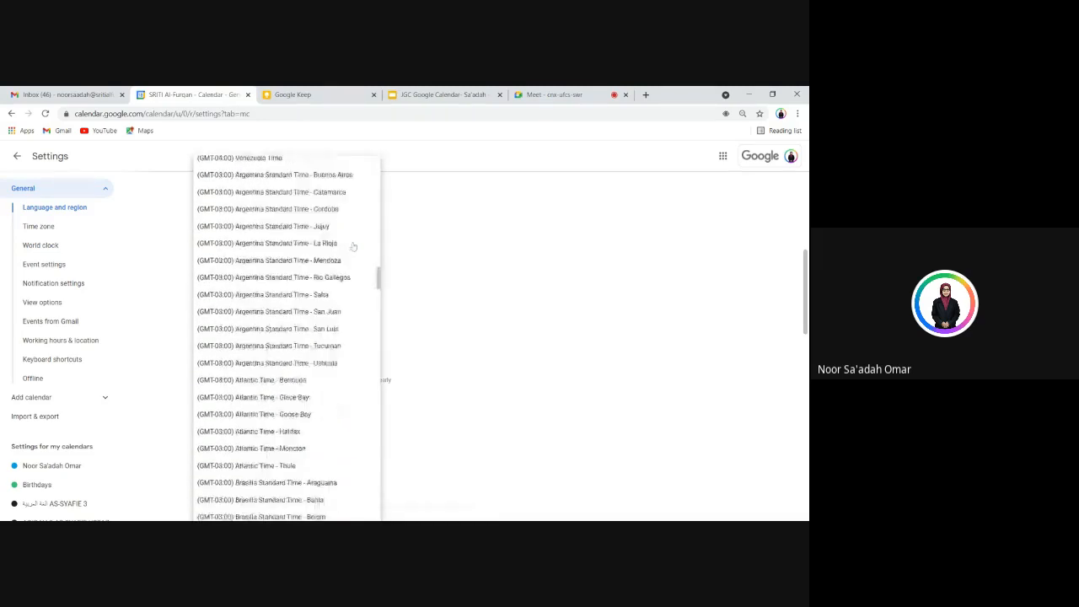
scroll(353, 246, down, 20)
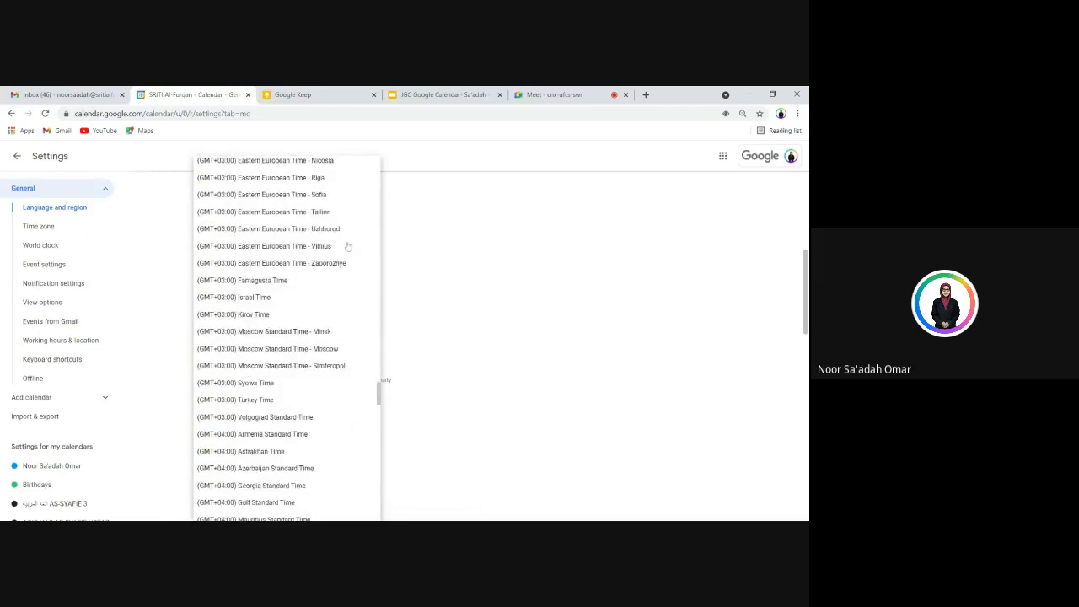
scroll(348, 246, down, 15)
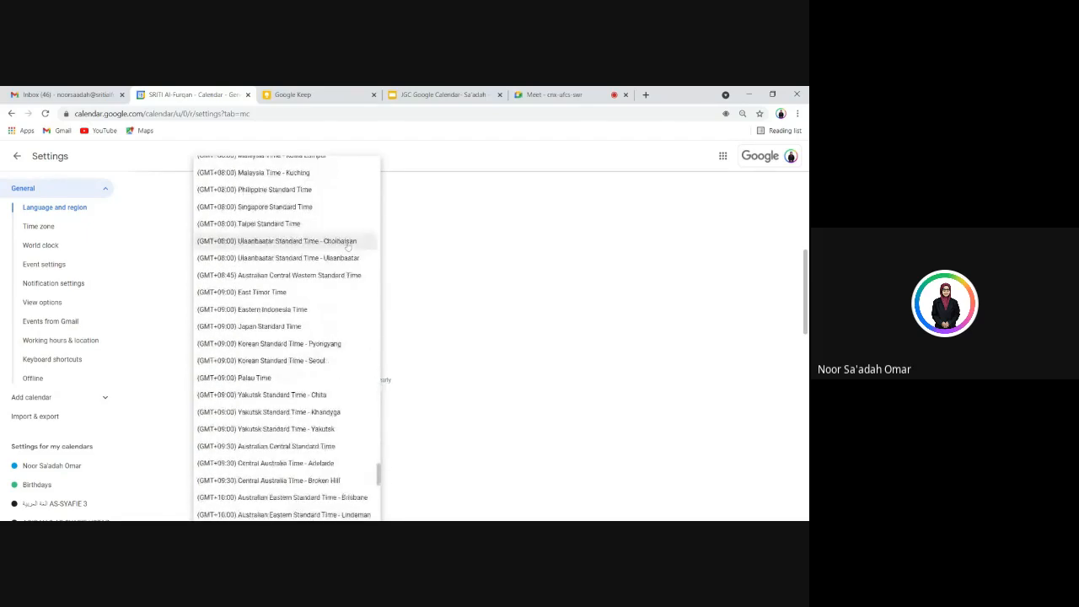
scroll(348, 245, down, 3)
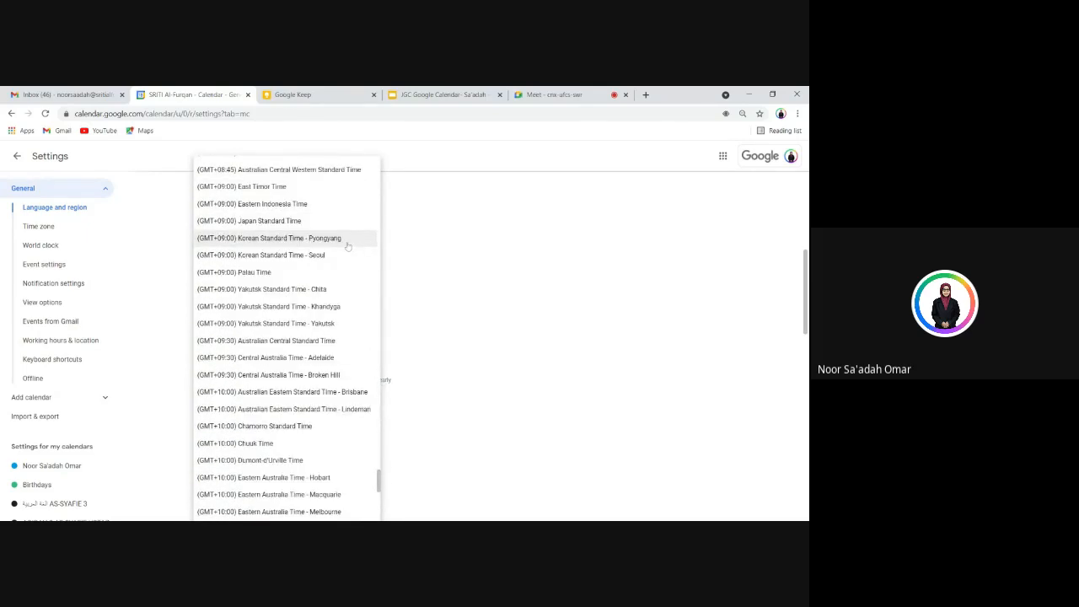
scroll(349, 245, up, 1)
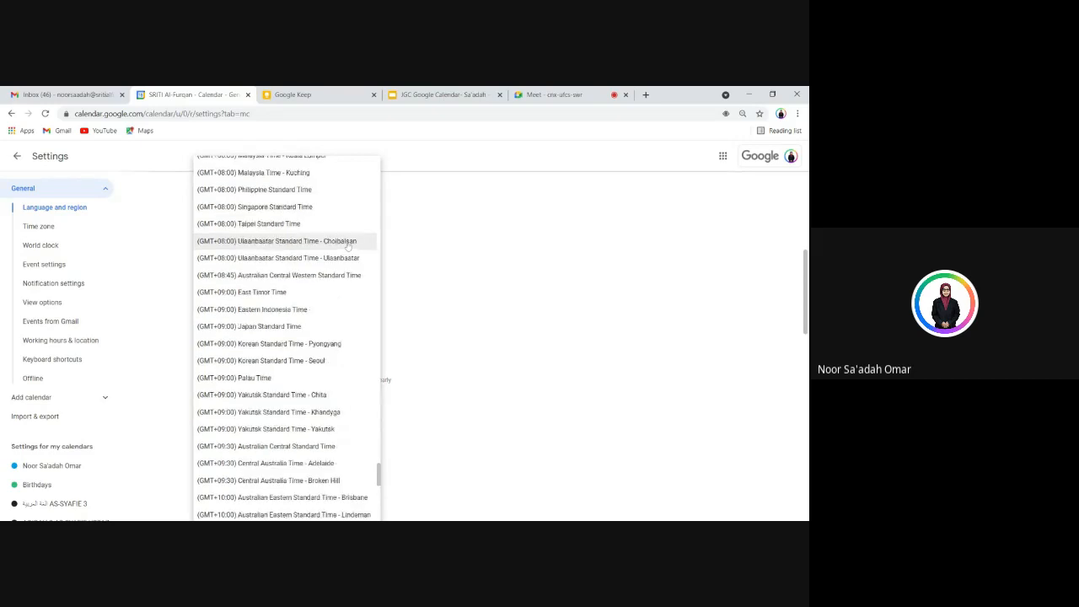
click(274, 209)
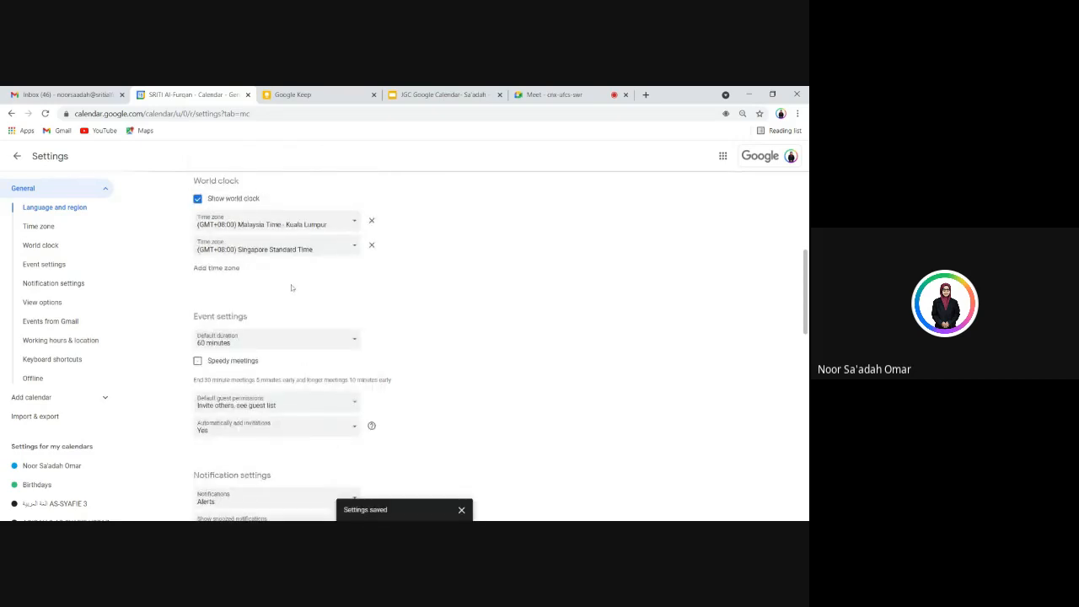
click(18, 157)
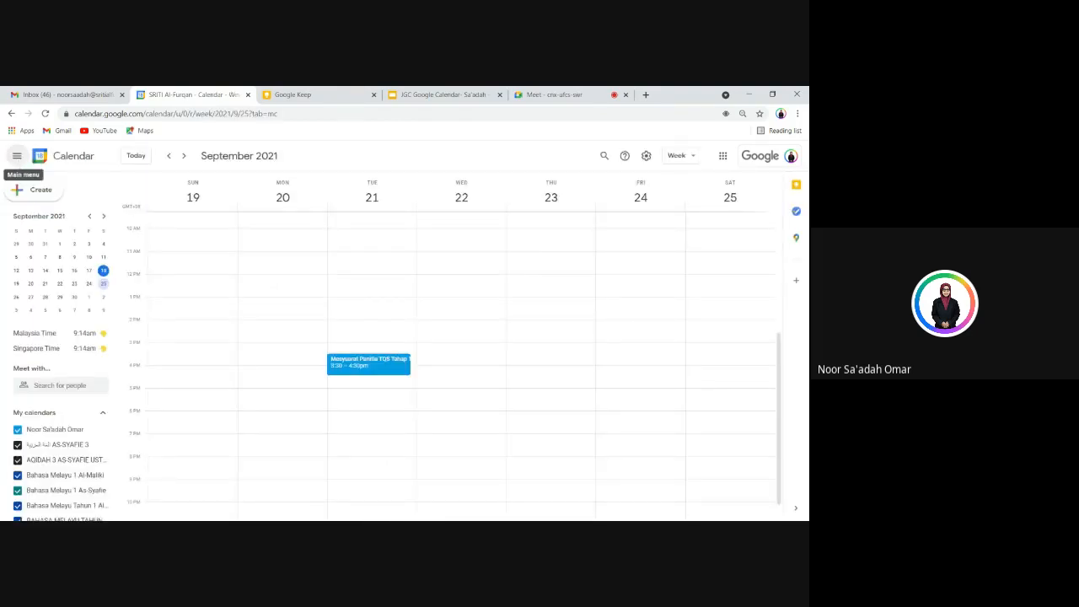
Switch to the Google Calendar presentation in Google Slides, view the Buat tugasan slide, and return to Google Calendar
click(421, 95)
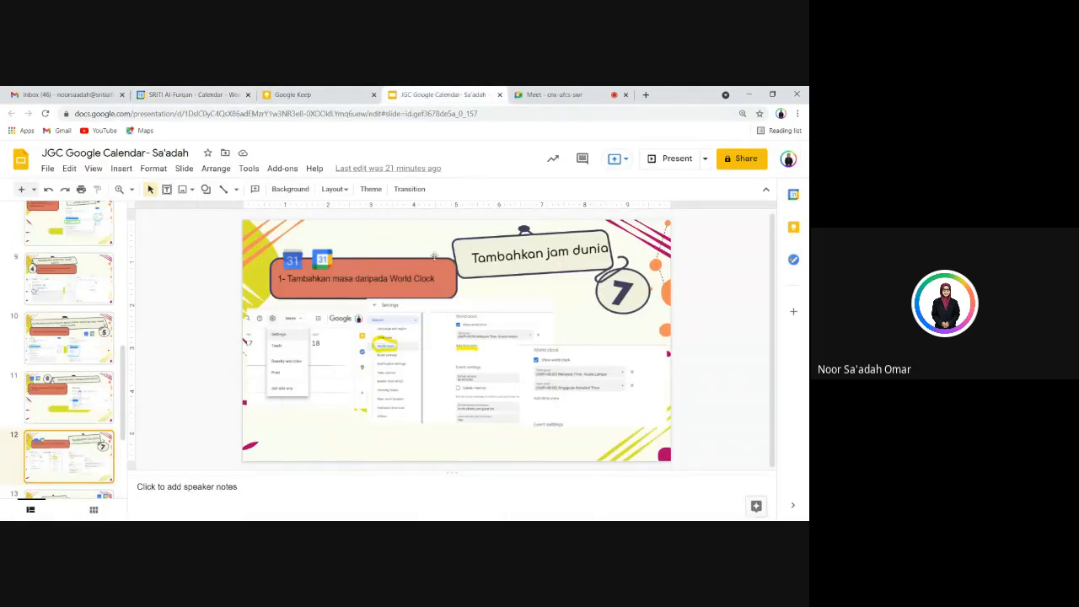
key(Down)
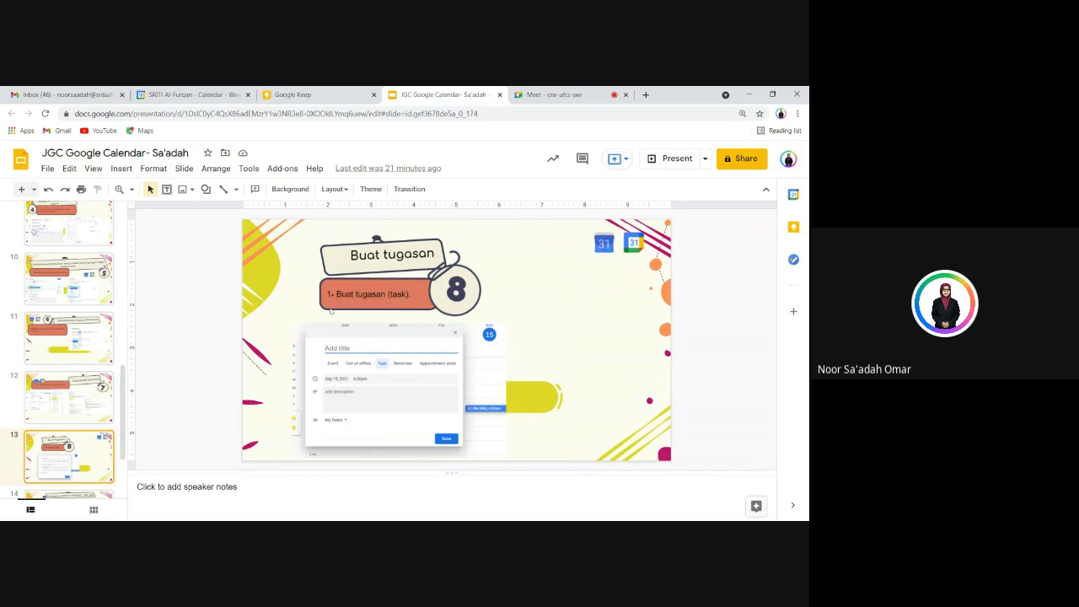
click(203, 95)
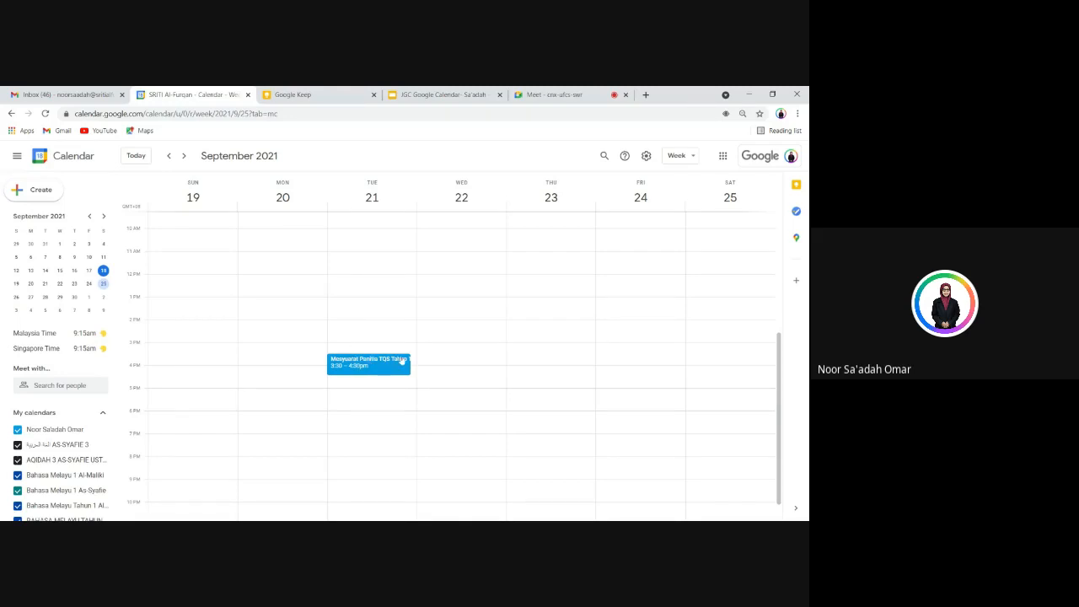
Start a new task on Thursday, September 23 titled "Hantar laporan TQS Tahap 1"
scroll(549, 359, down, 1)
click(544, 336)
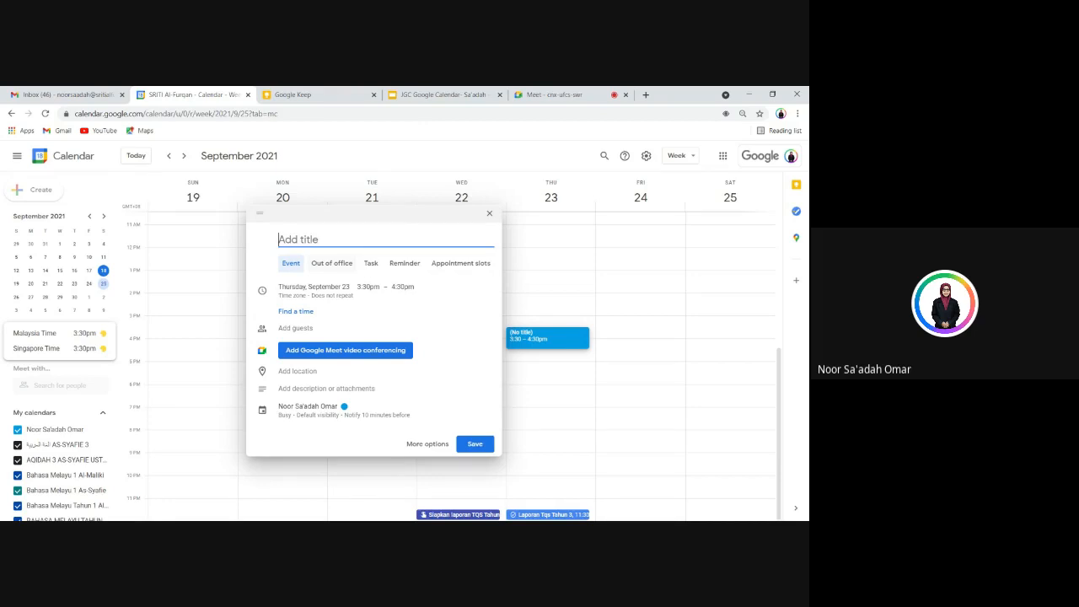
click(333, 263)
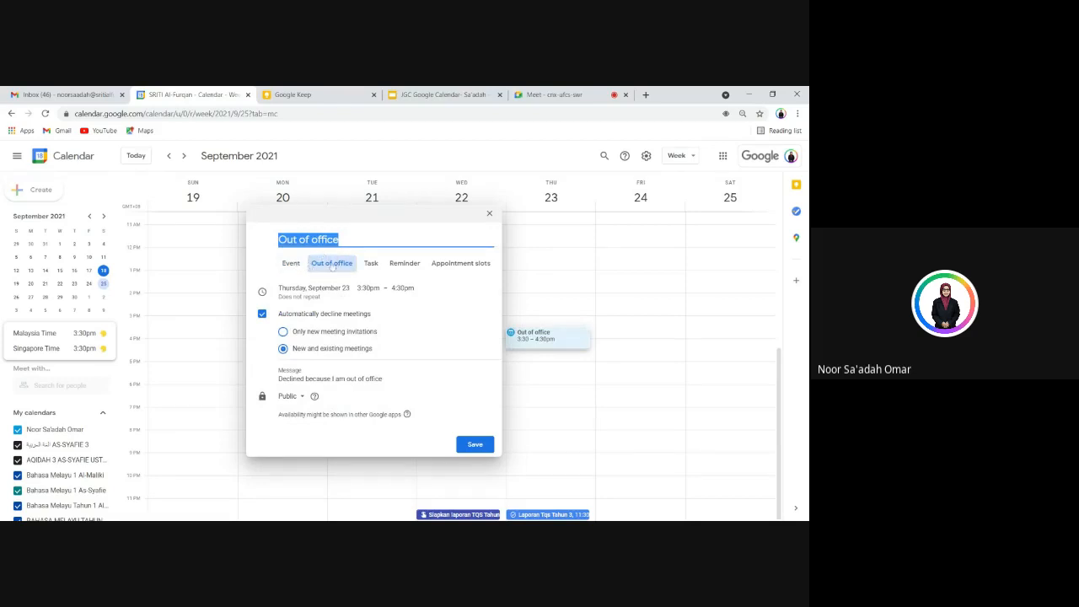
click(291, 264)
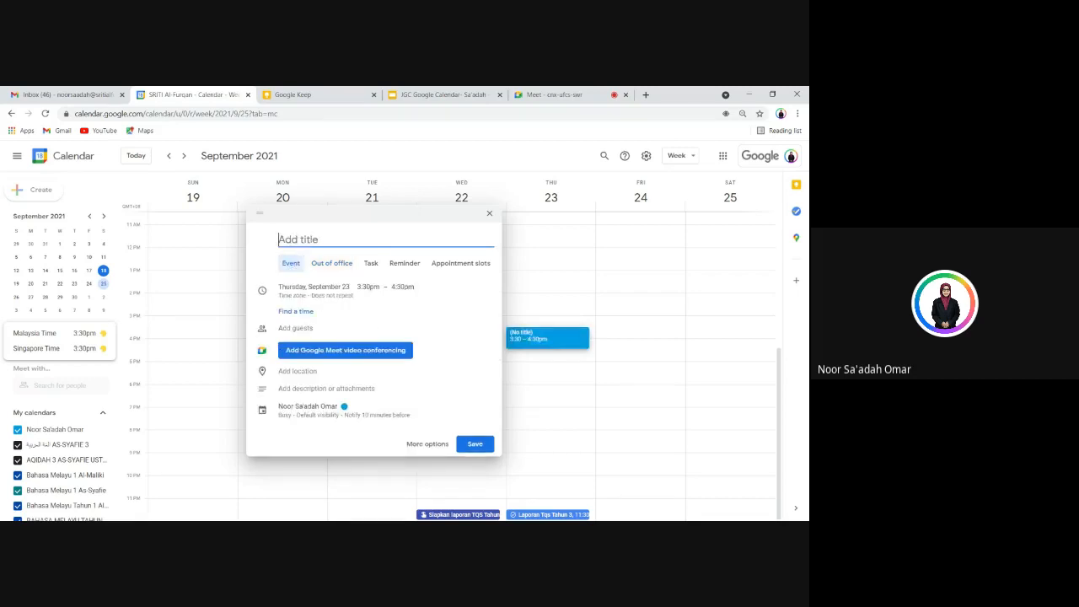
click(371, 263)
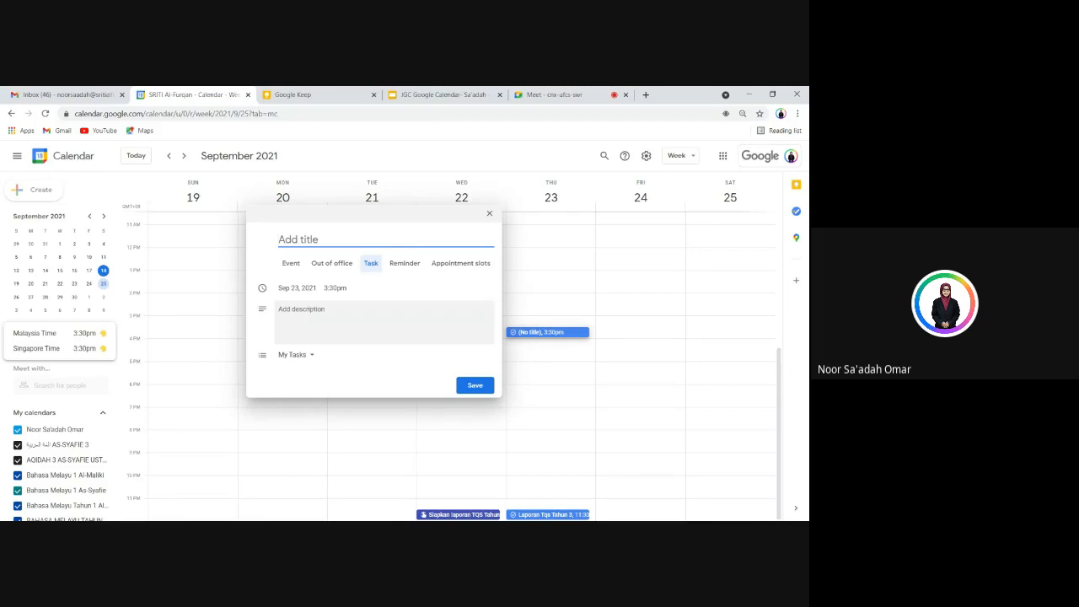
text(Hanat)
key(BackSpace)
key(BackSpace)
text(tar laporan TQS)
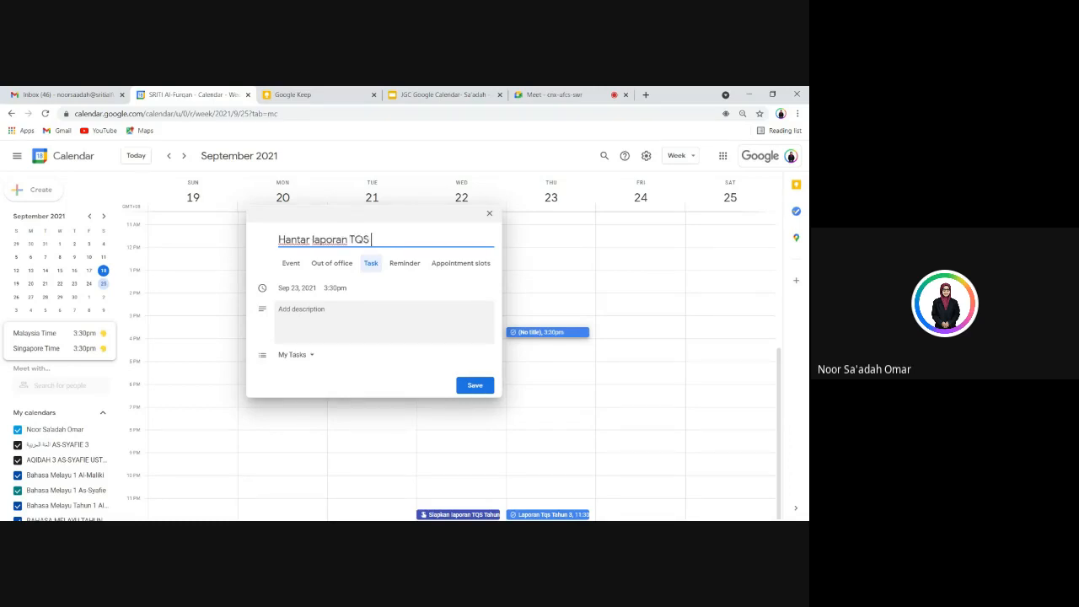
text( Tahap 1)
Set the task's time to 11:00pm and save it
click(335, 288)
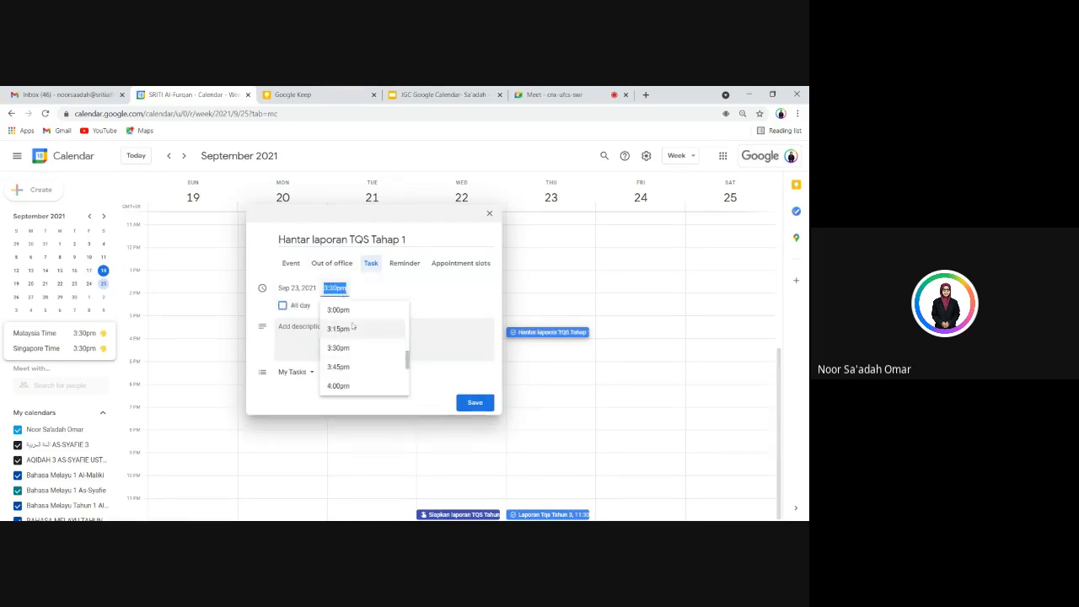
scroll(367, 346, down, 2)
scroll(367, 349, down, 4)
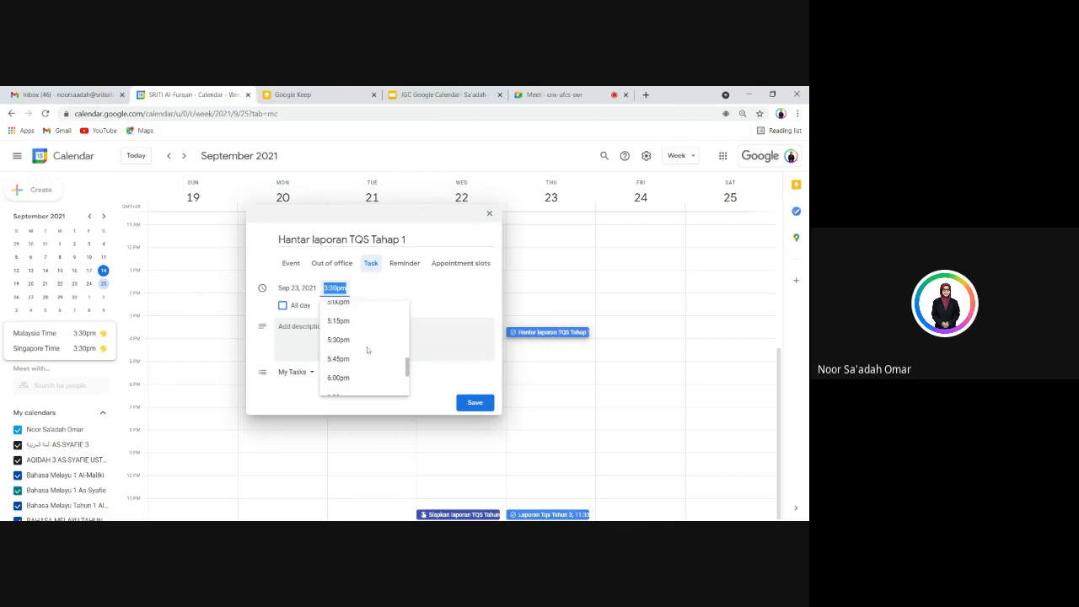
scroll(367, 349, down, 2)
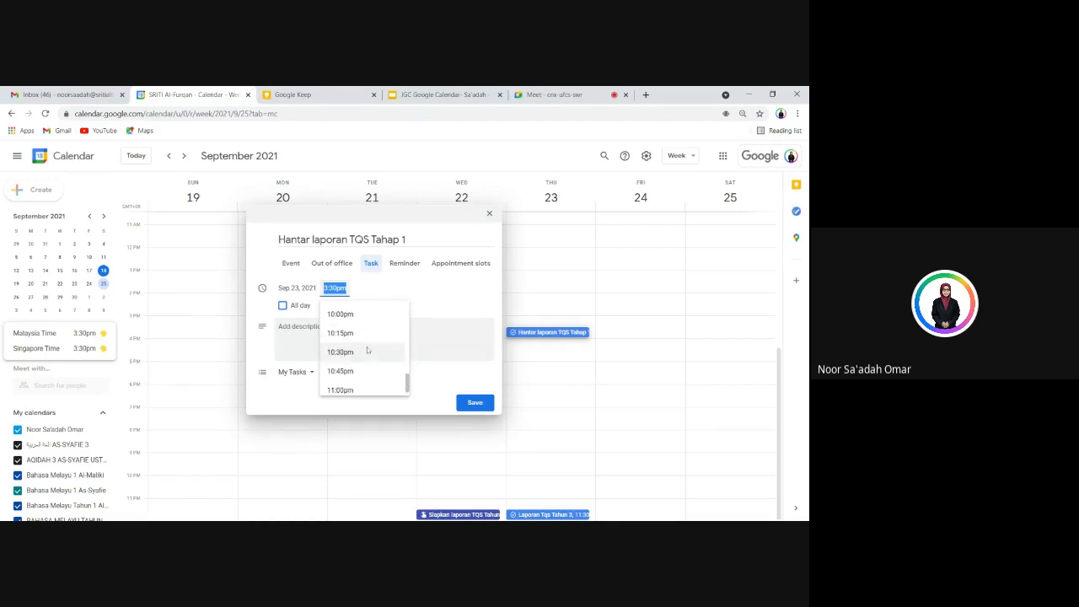
click(356, 389)
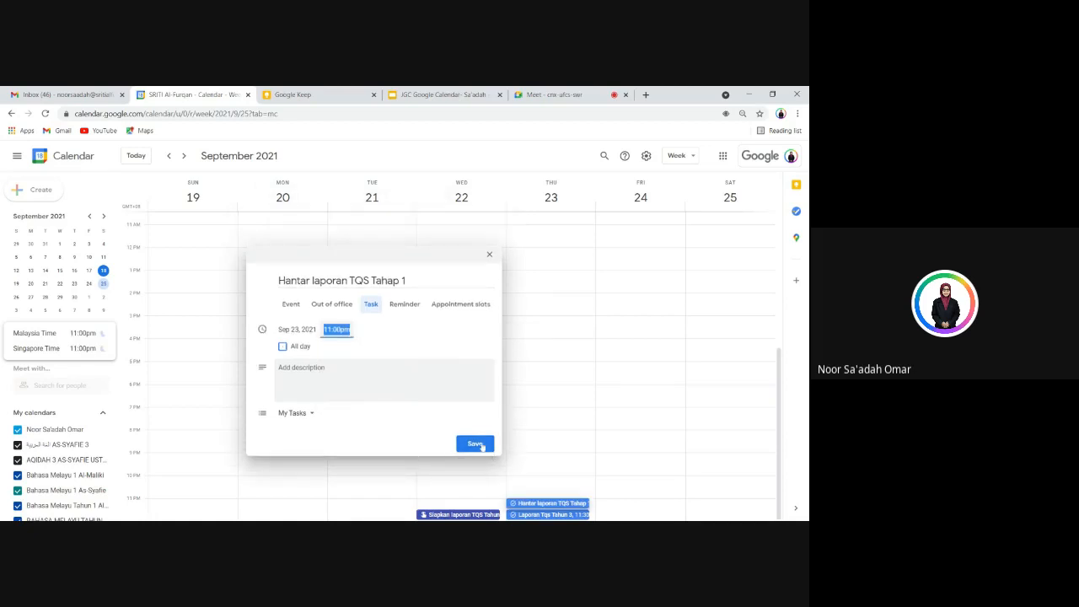
click(477, 444)
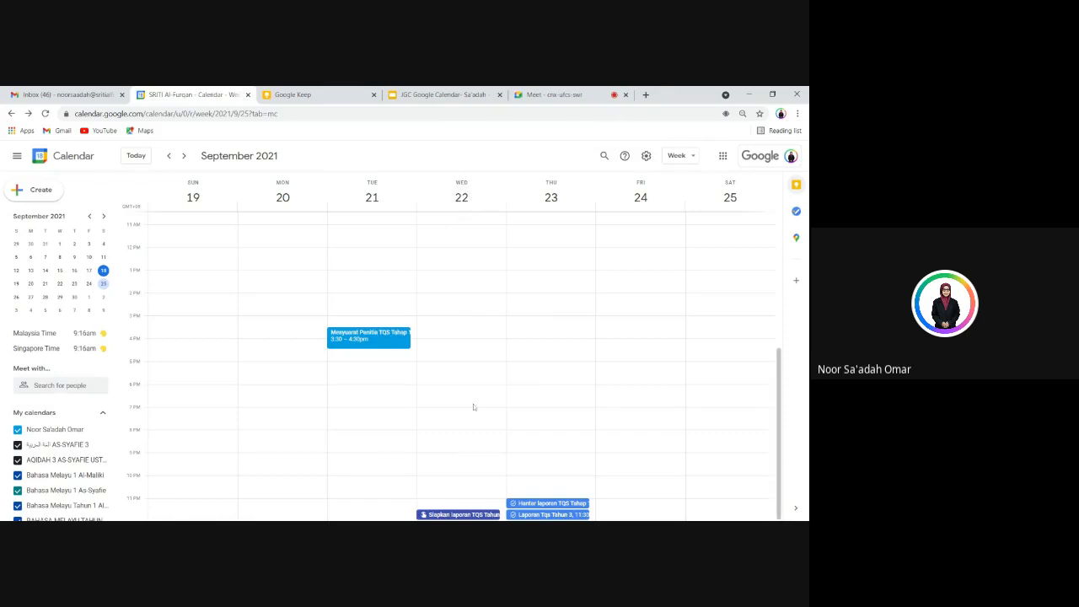
Create a non-repeating reminder titled "Siapkan laporan TQS Tahap 1" for Wednesday, September 22 at 3:30pm and save it
click(453, 337)
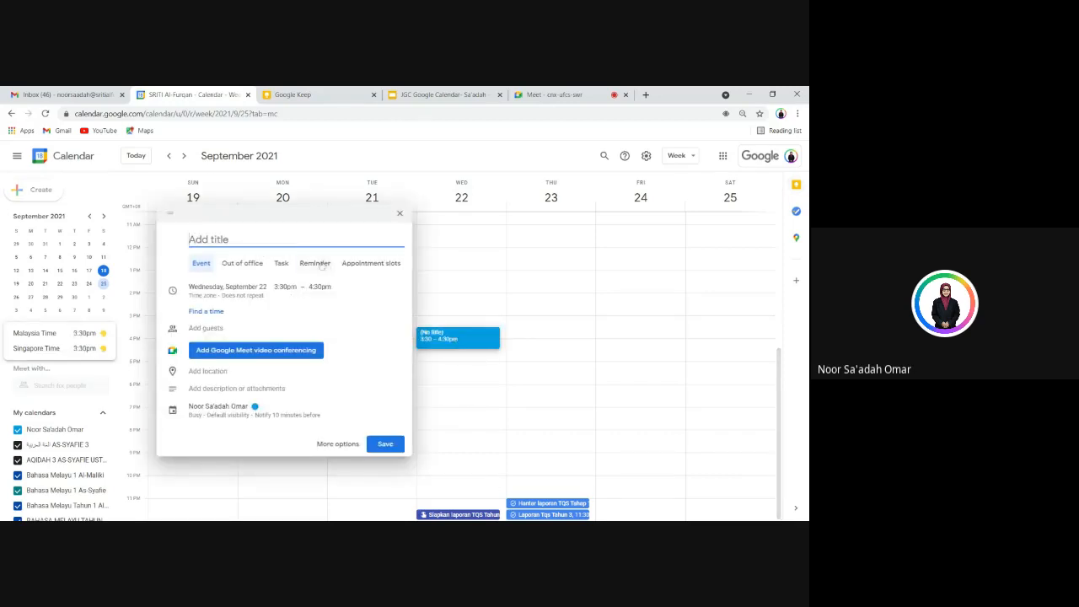
click(317, 263)
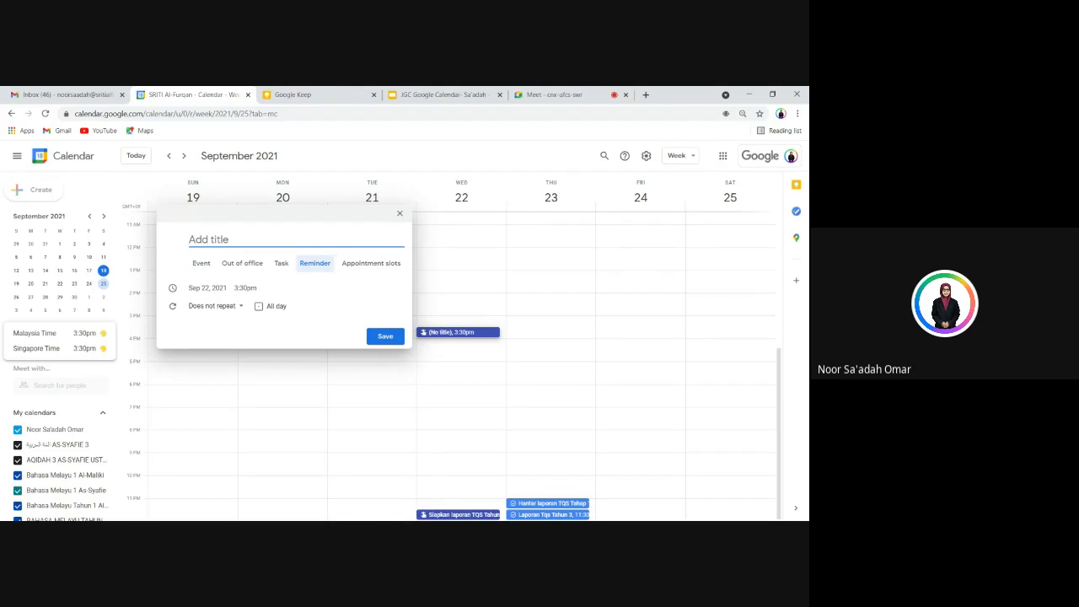
text(Siapkan laporan TQ)
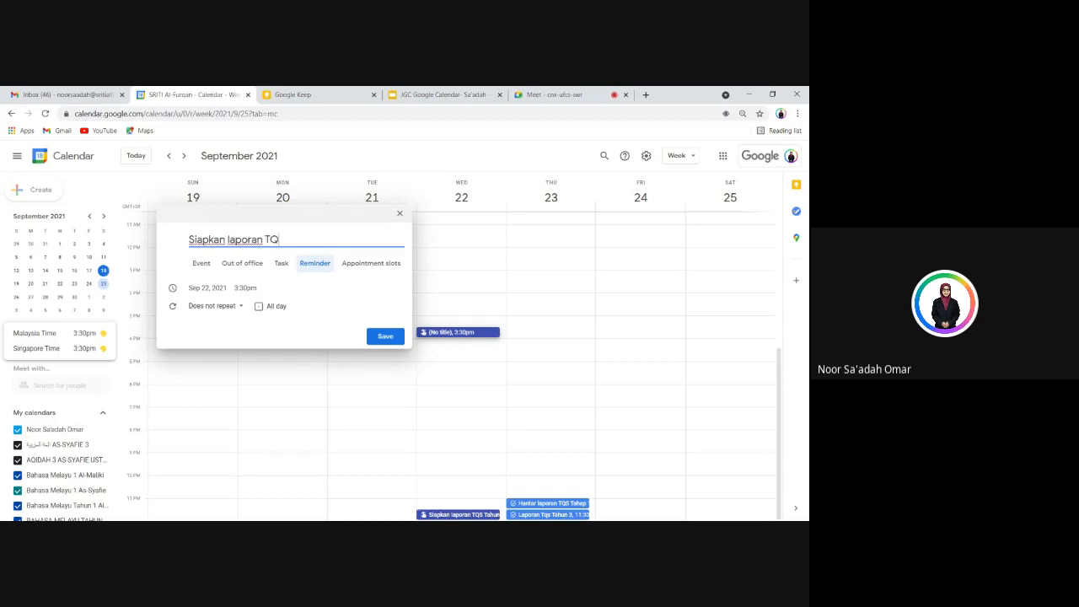
text(S Tahap 1)
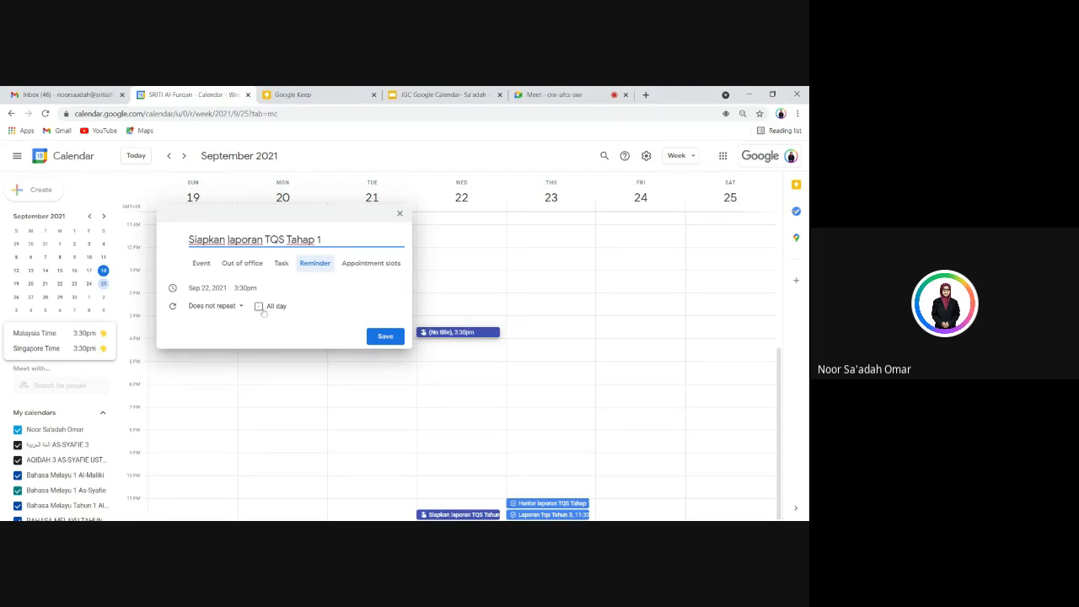
click(221, 307)
click(220, 309)
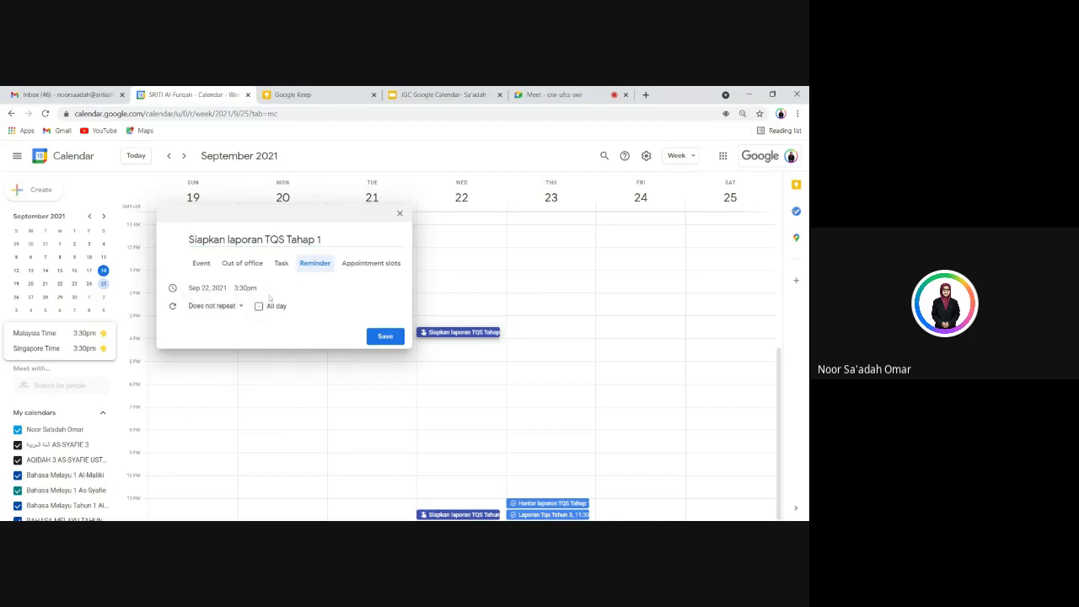
click(386, 336)
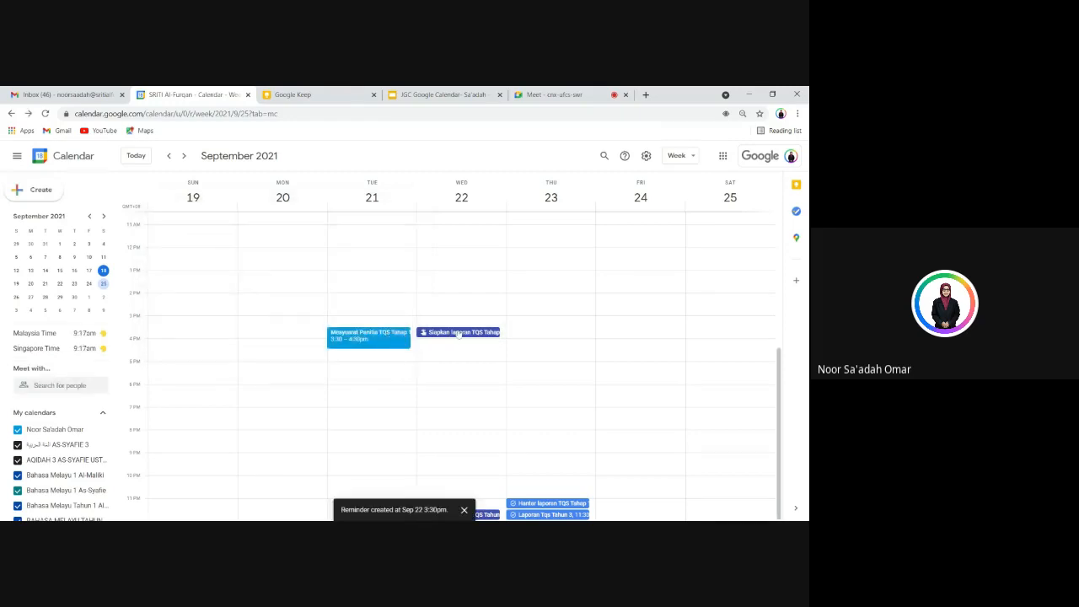
Review the details of the "Hantar laporan TQS Tahap 1" task and the "Siapkan laporan TQS Tahap 1" reminder
click(549, 504)
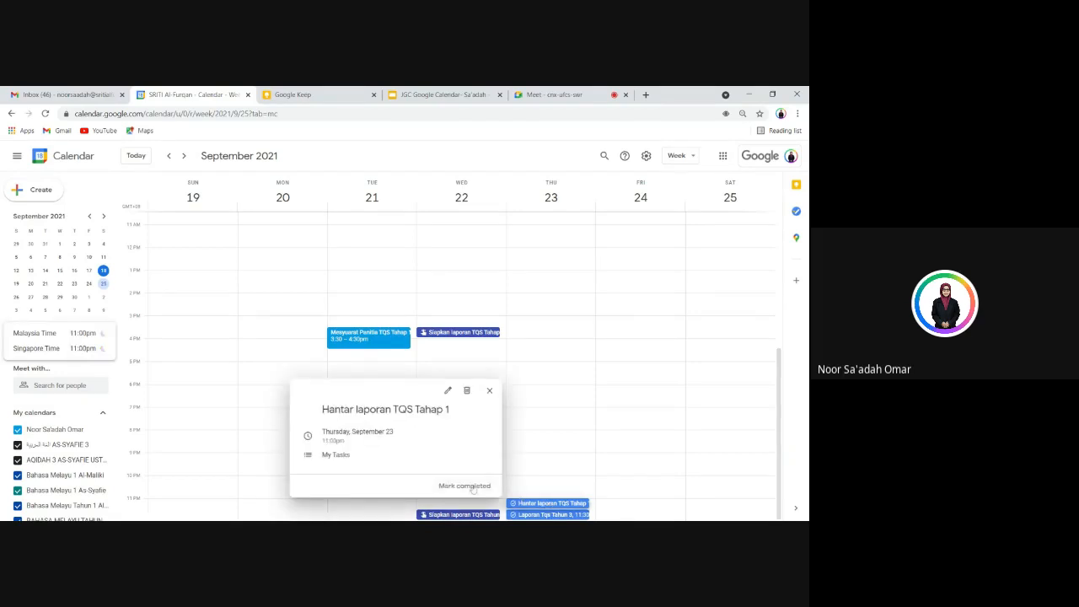
click(559, 506)
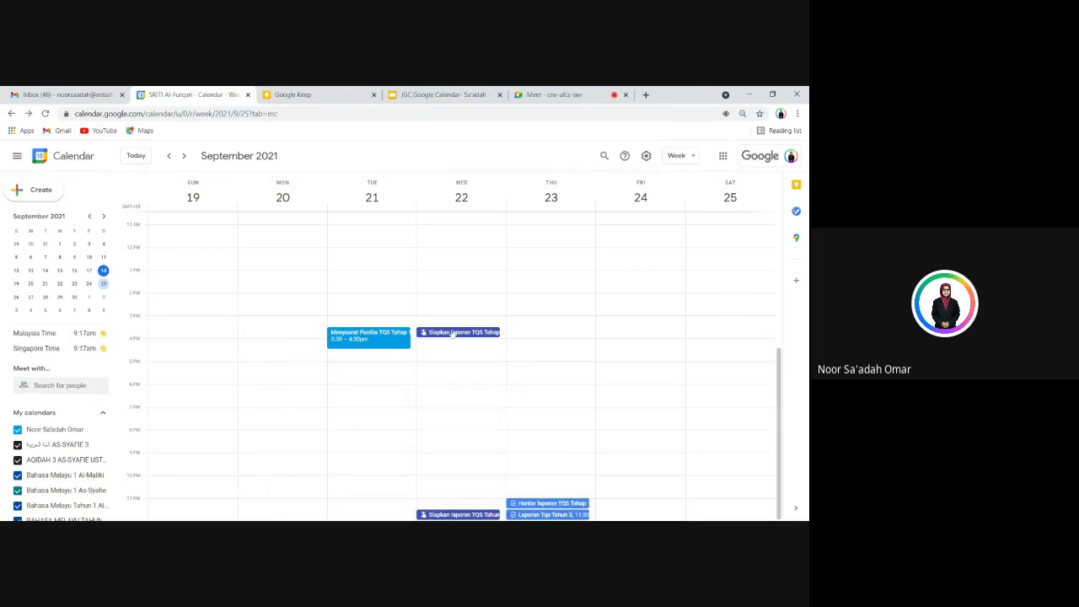
click(453, 334)
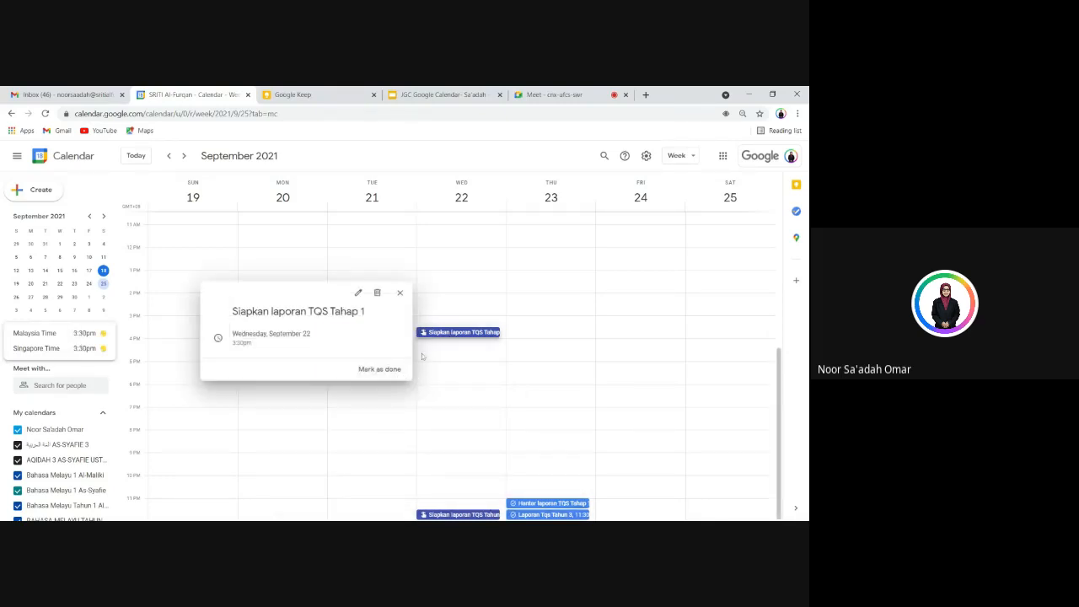
click(443, 333)
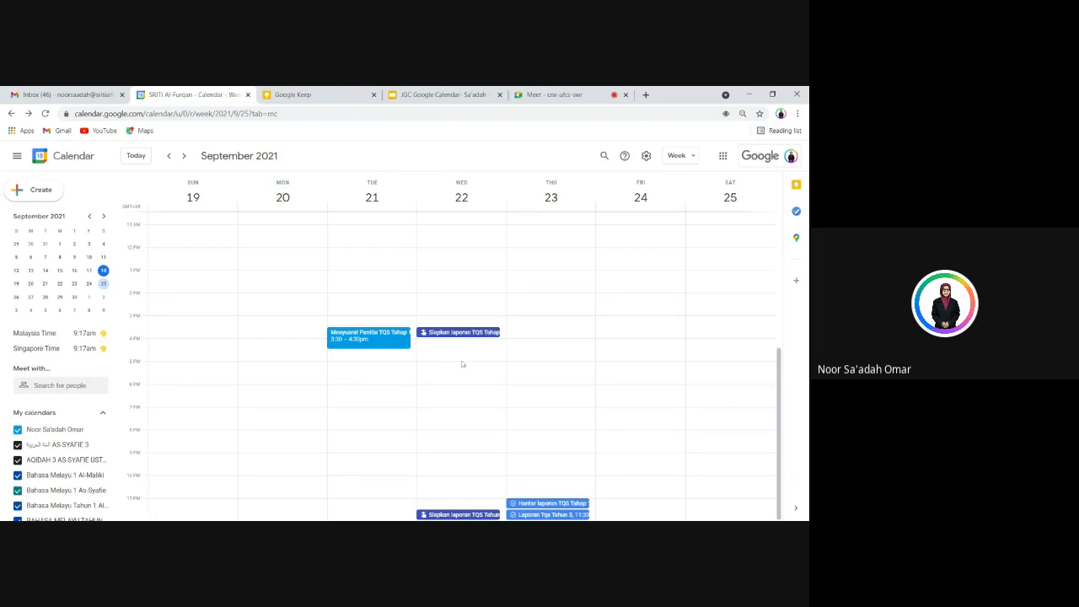
Open a new entry on Thursday, September 23, close it without saving, and show the week of September 12–18
click(533, 333)
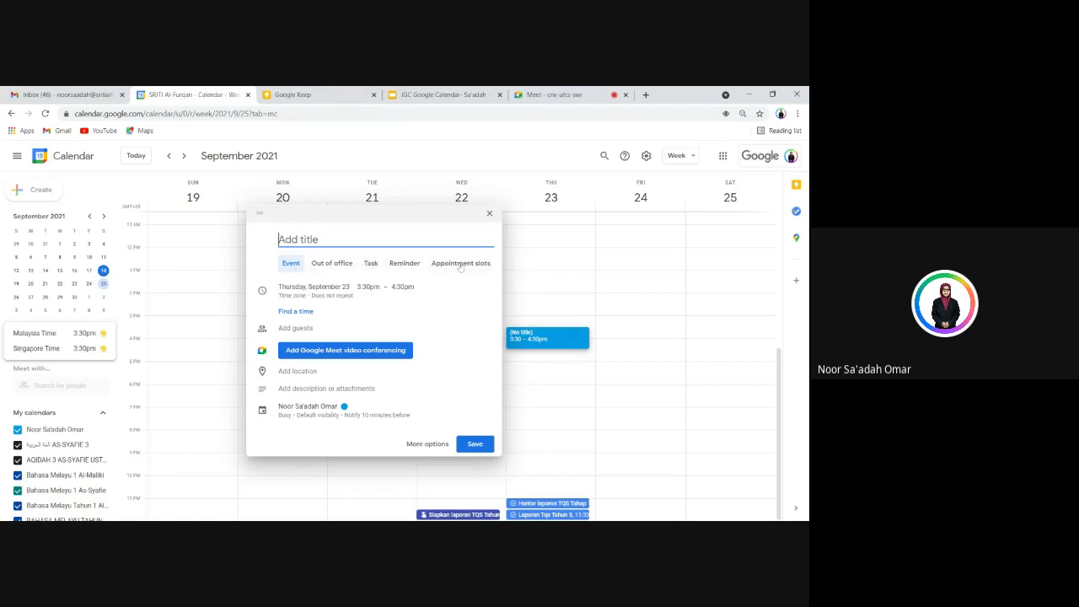
click(489, 212)
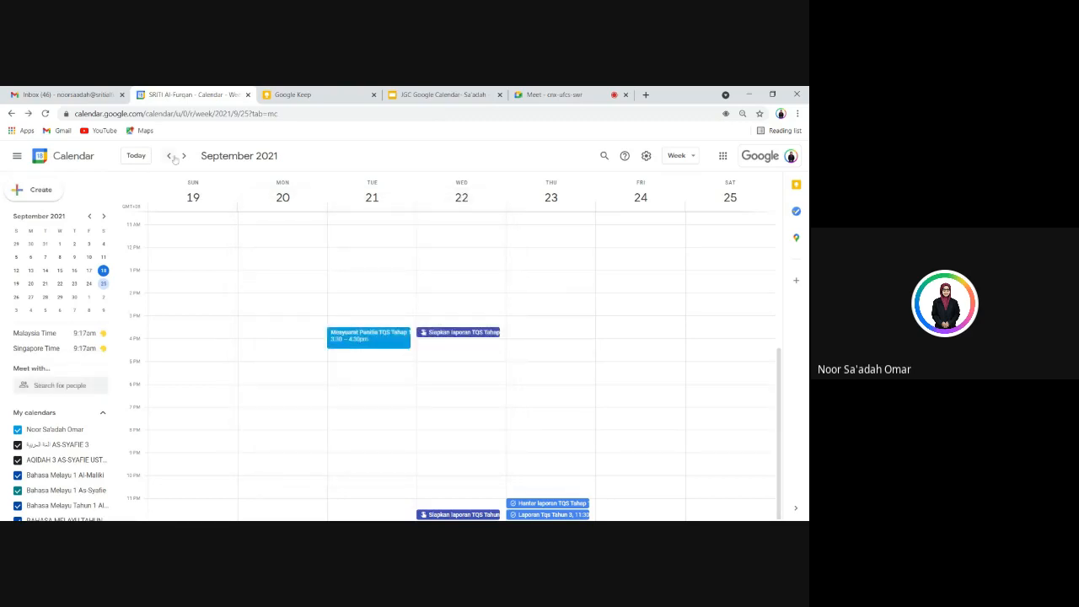
click(171, 157)
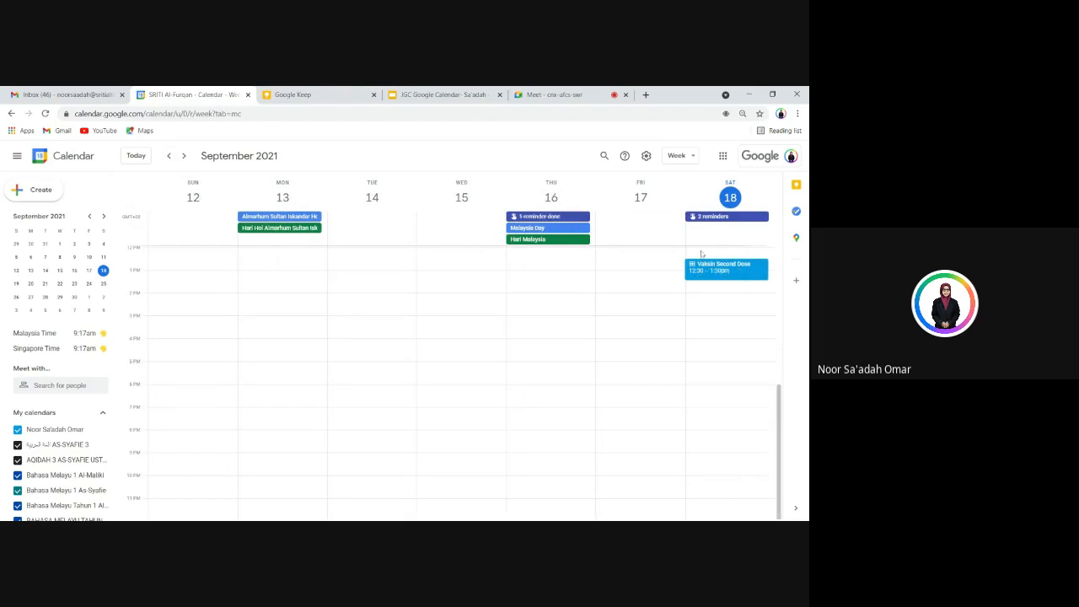
View the details of the "Vaksin Second Dose" event on September 18, close them, and show the week of September 19–25
click(730, 273)
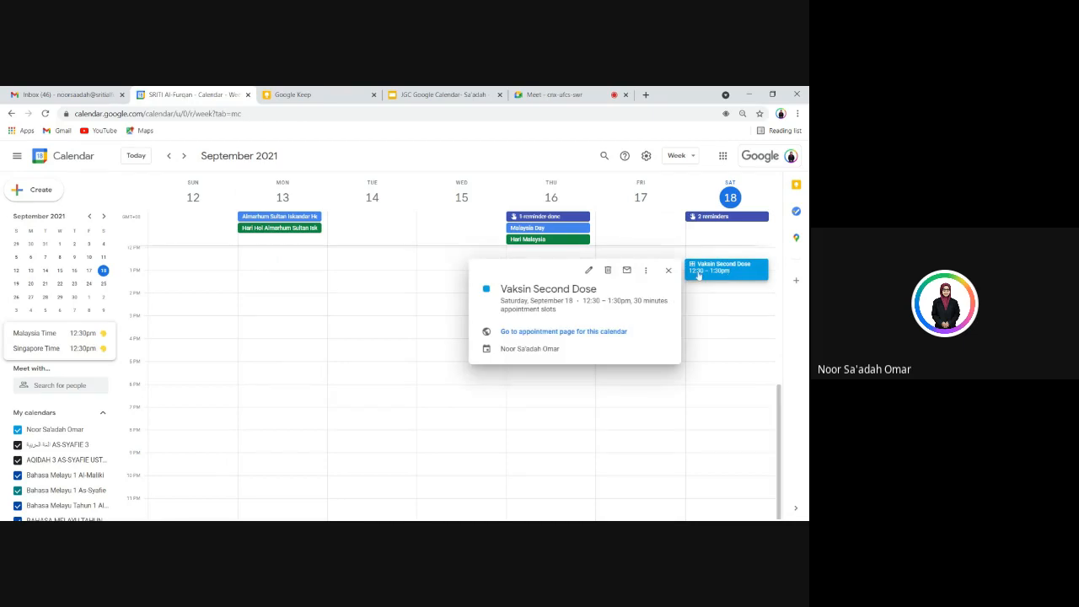
click(325, 206)
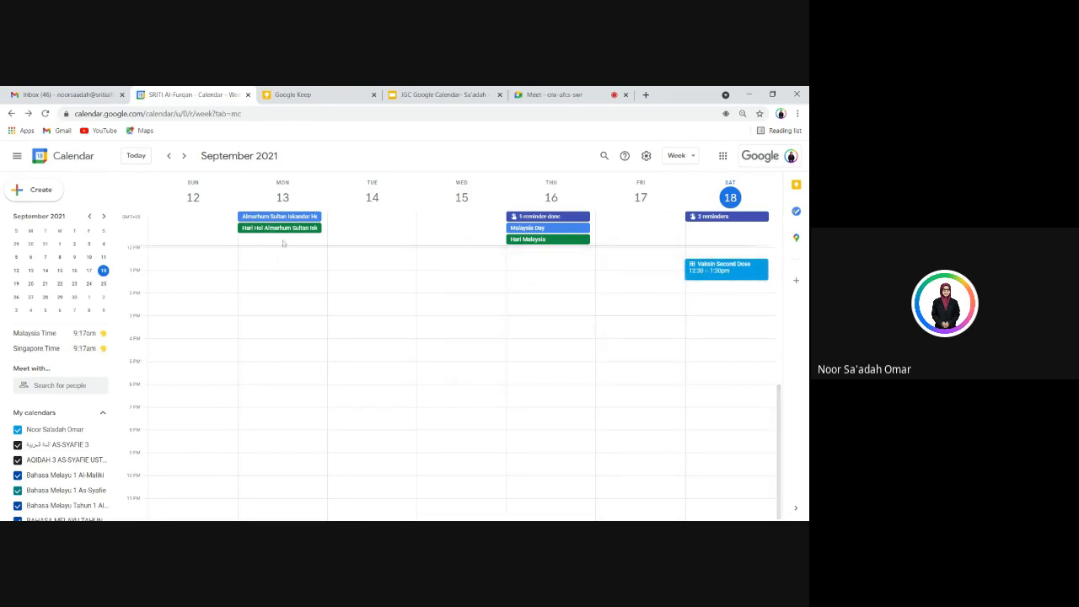
click(183, 156)
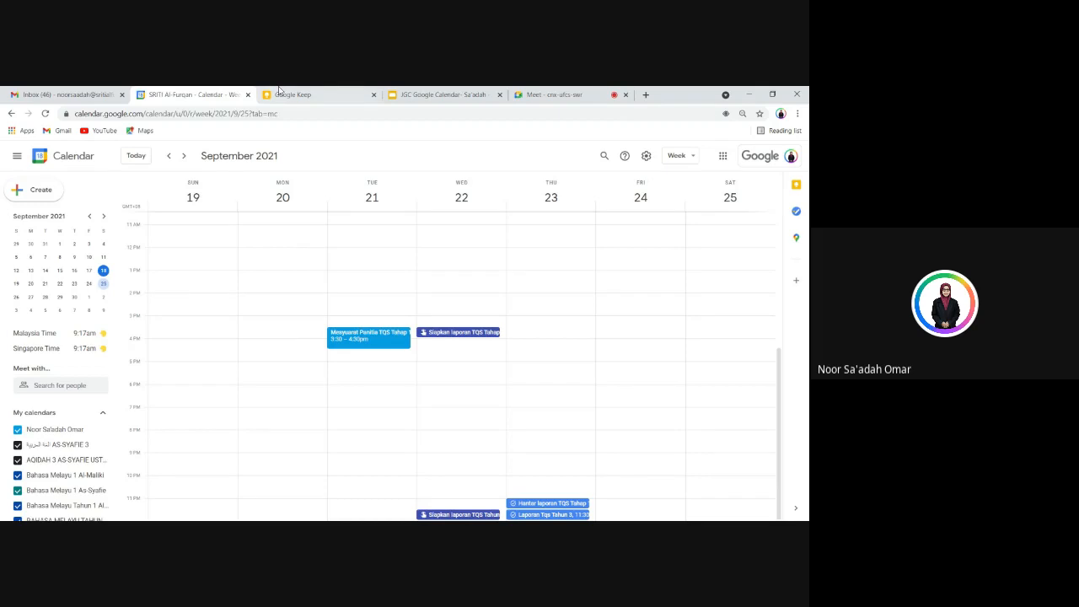
Switch to the Google Slides presentation, review the slide comparing reminders and tasks, and return to Google Calendar
click(444, 95)
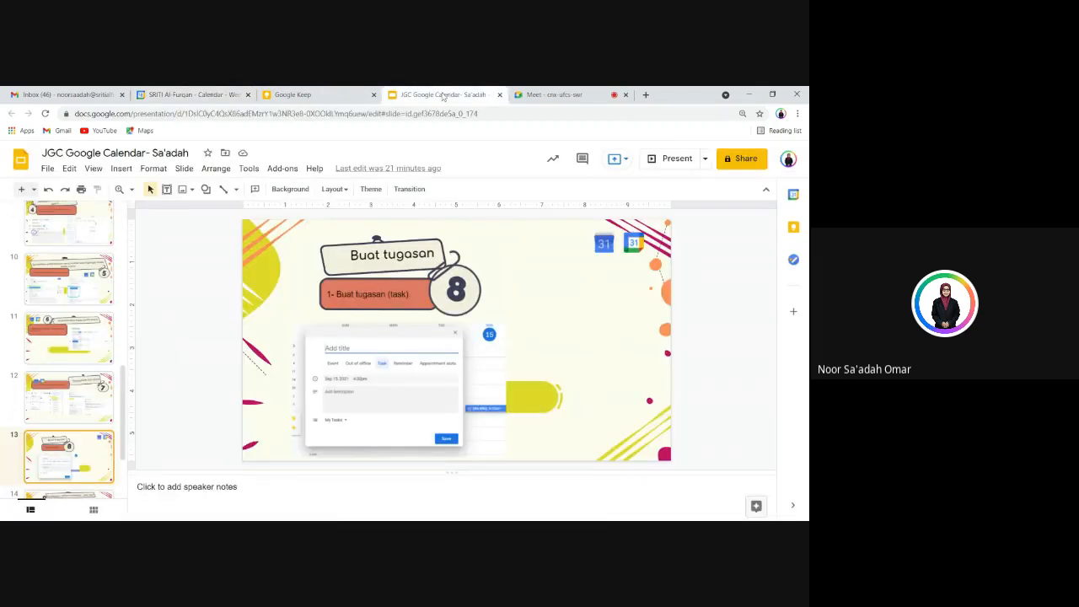
key(Down)
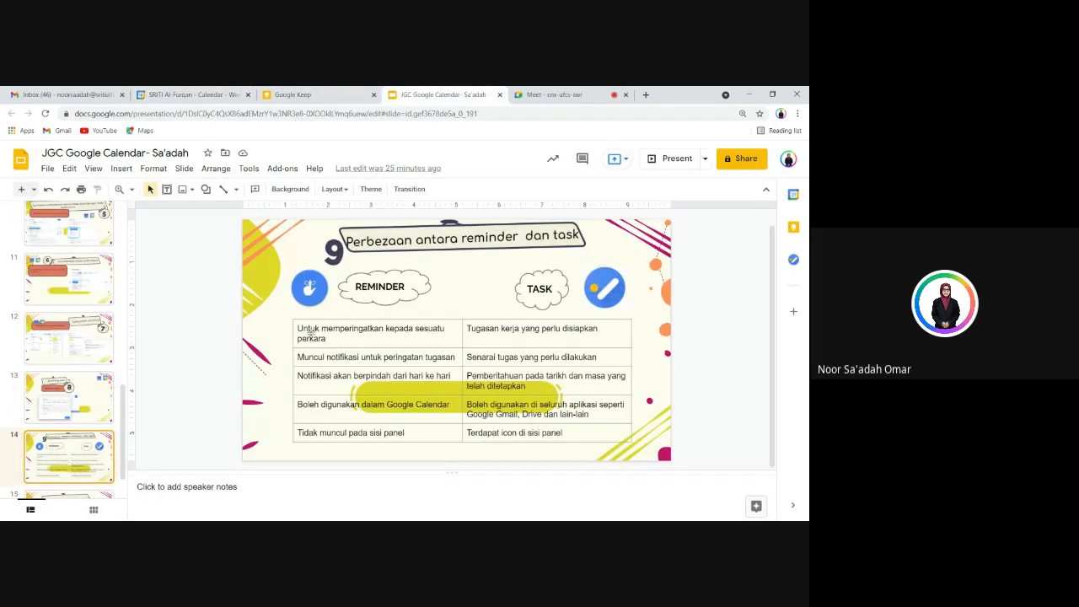
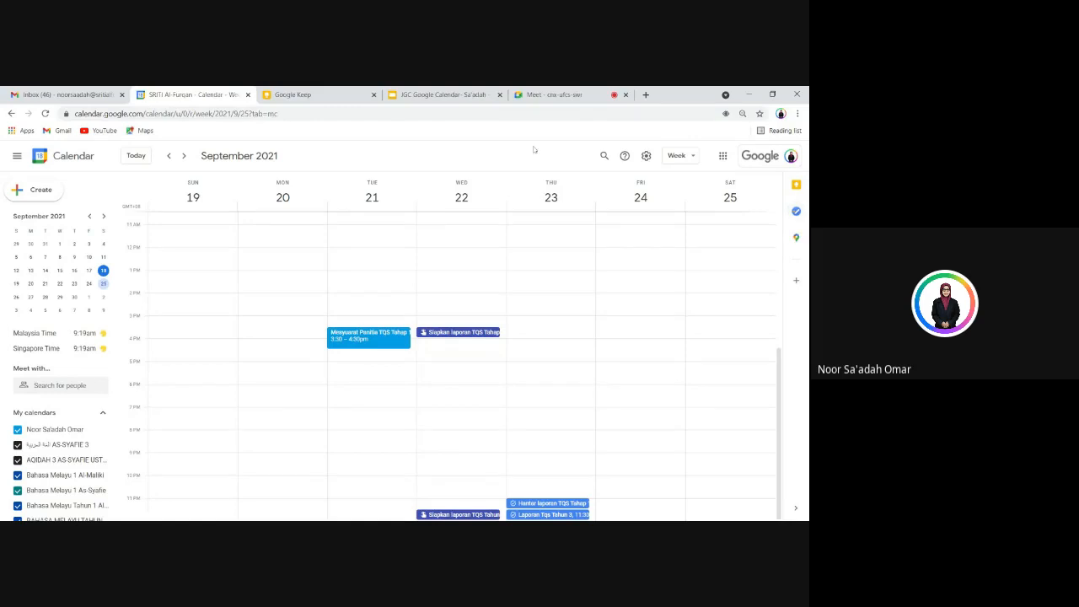
click(440, 98)
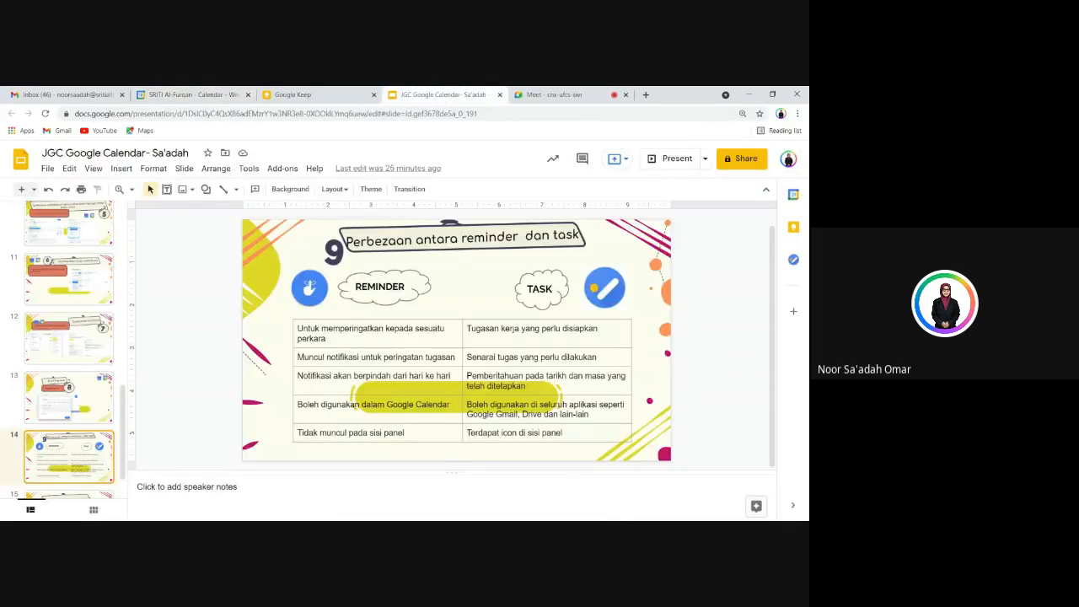
click(173, 95)
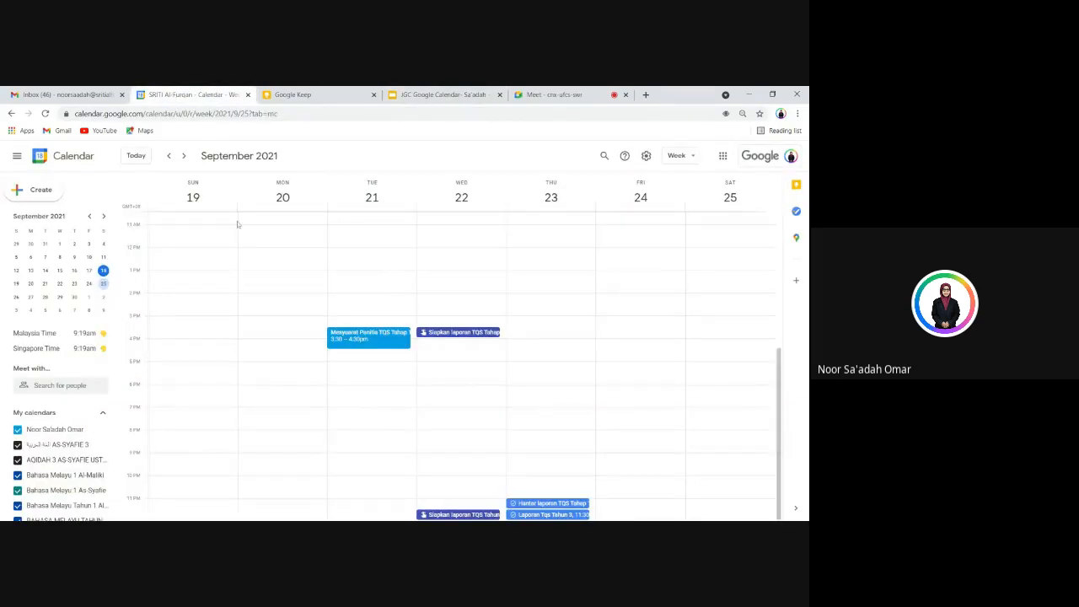
Open a blank 3:00pm entry on Thursday, September 23, discard it, and recheck the reminder and task comparison slide
click(546, 331)
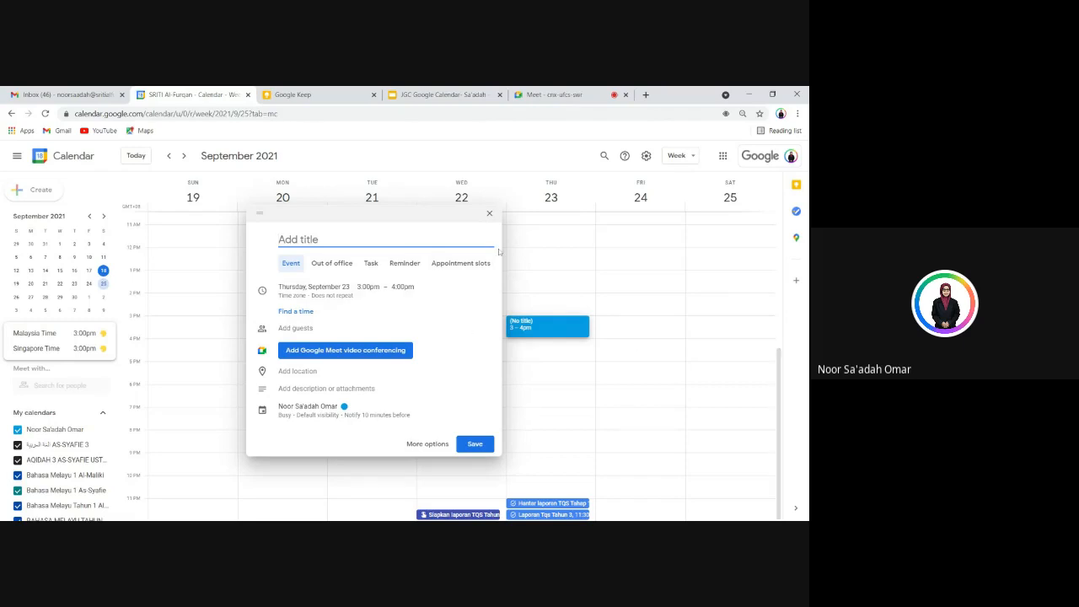
click(489, 214)
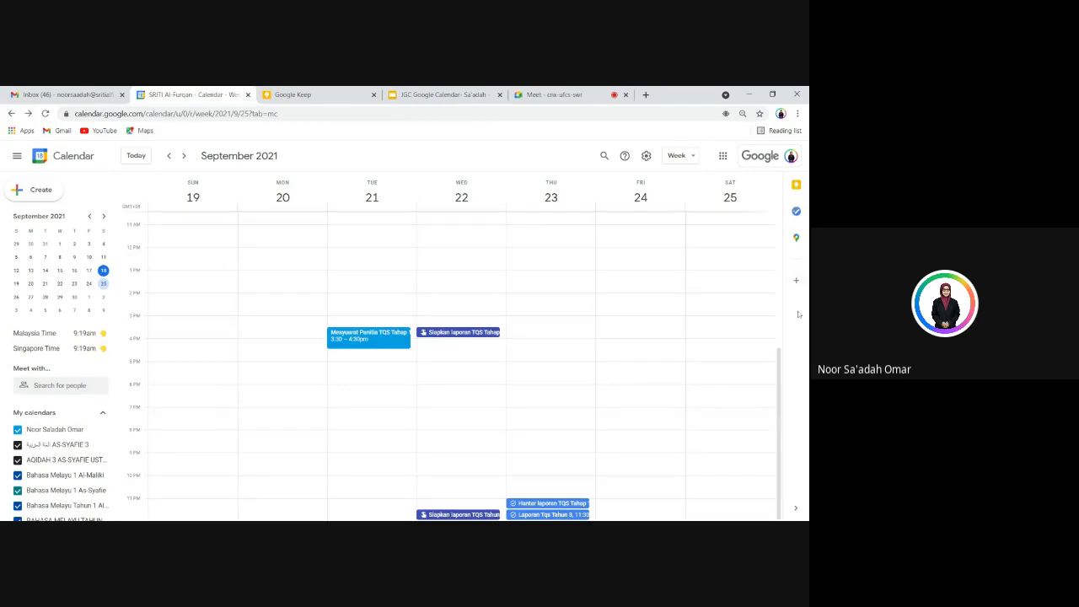
click(440, 95)
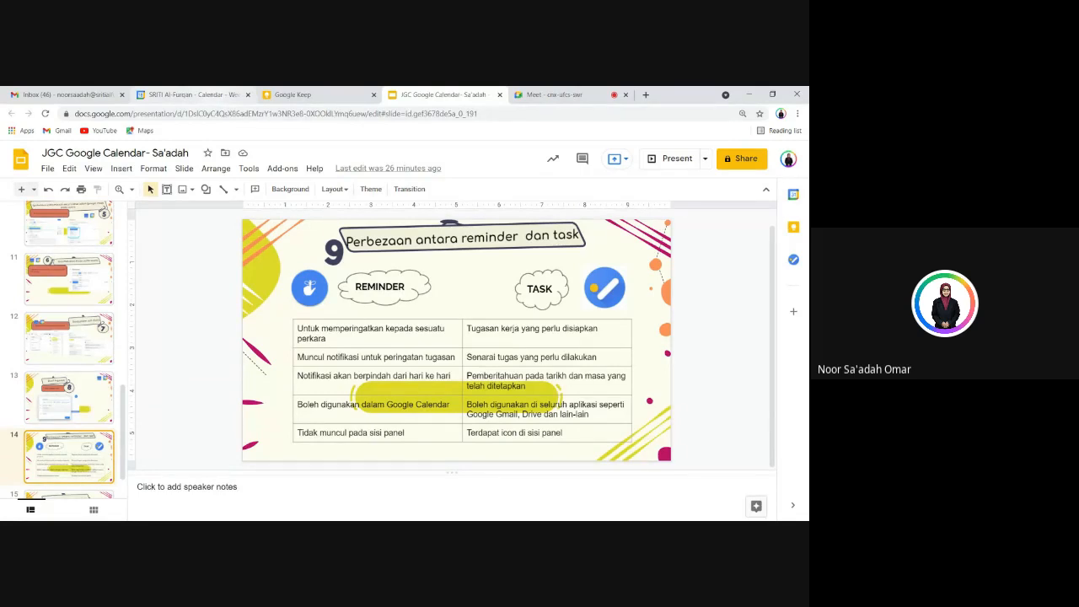
click(189, 94)
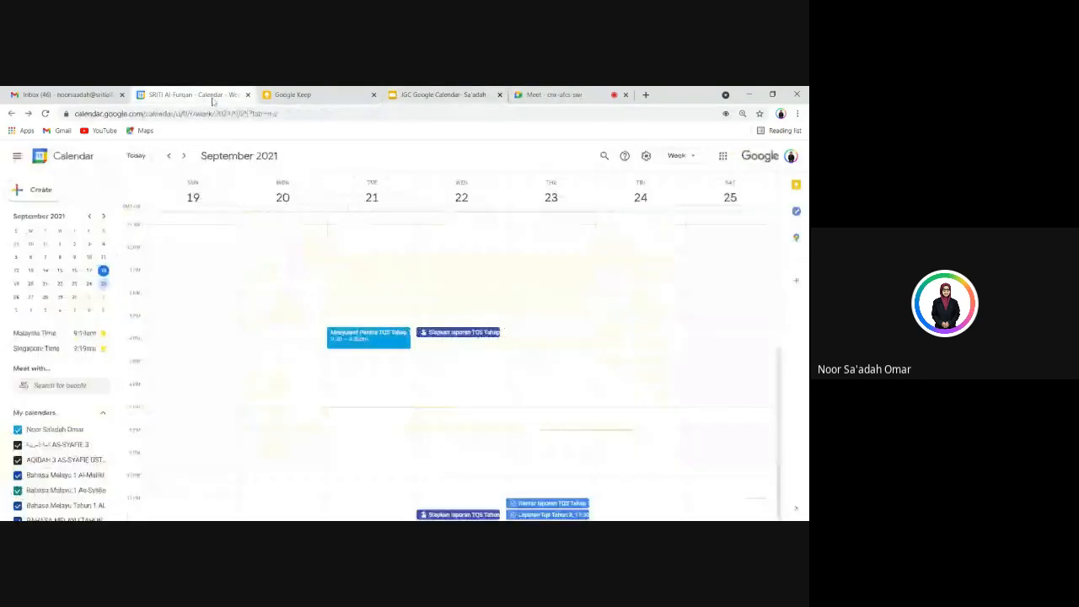
Compare the Task and Reminder options in a new 3:30pm entry on Thursday, September 23, and close it without saving
click(547, 333)
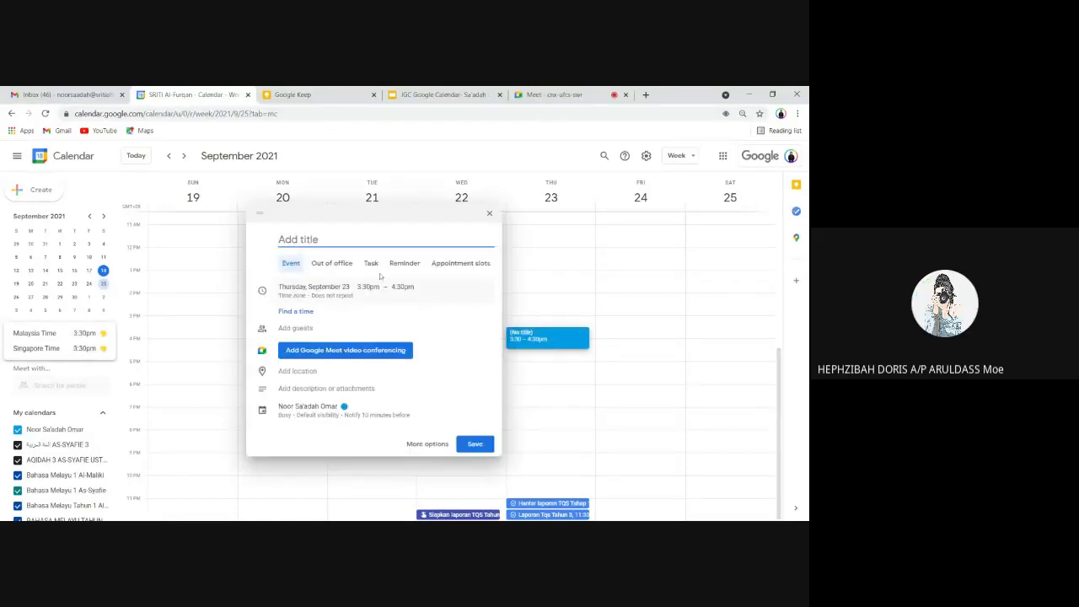
click(371, 263)
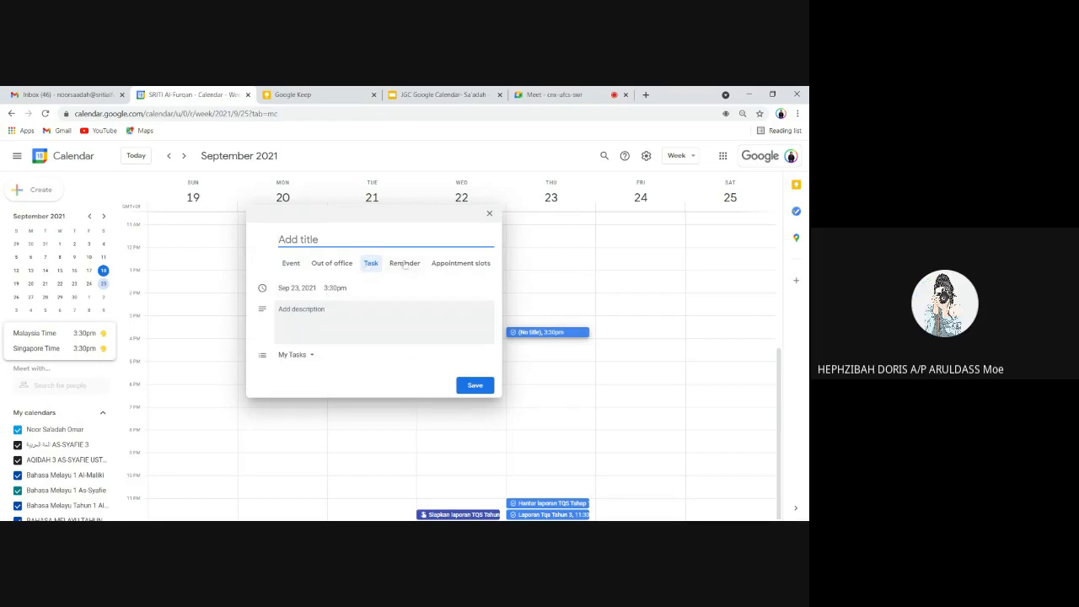
click(404, 263)
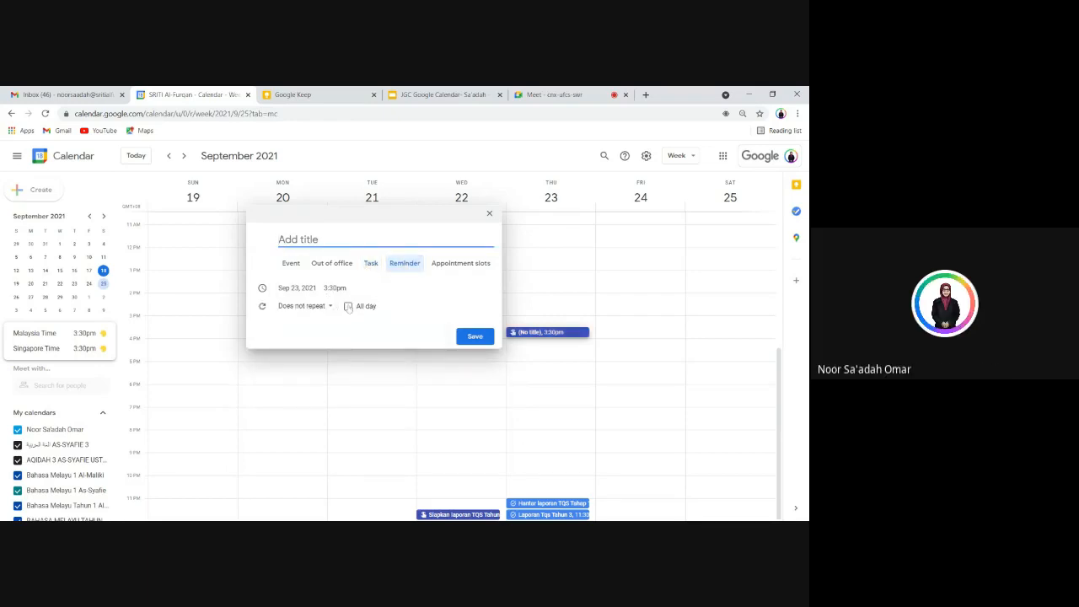
click(371, 265)
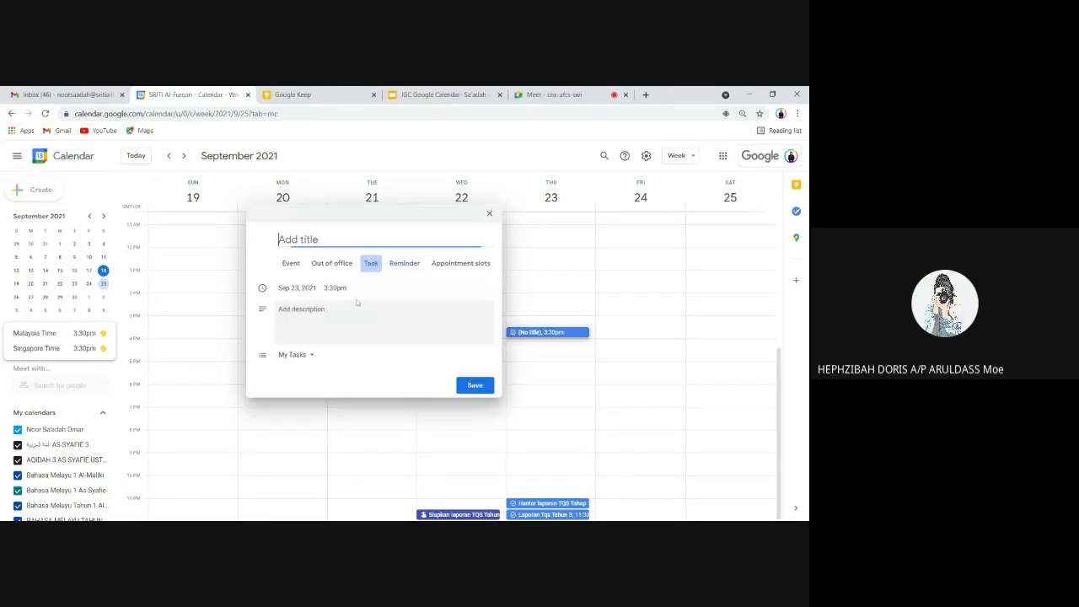
click(488, 213)
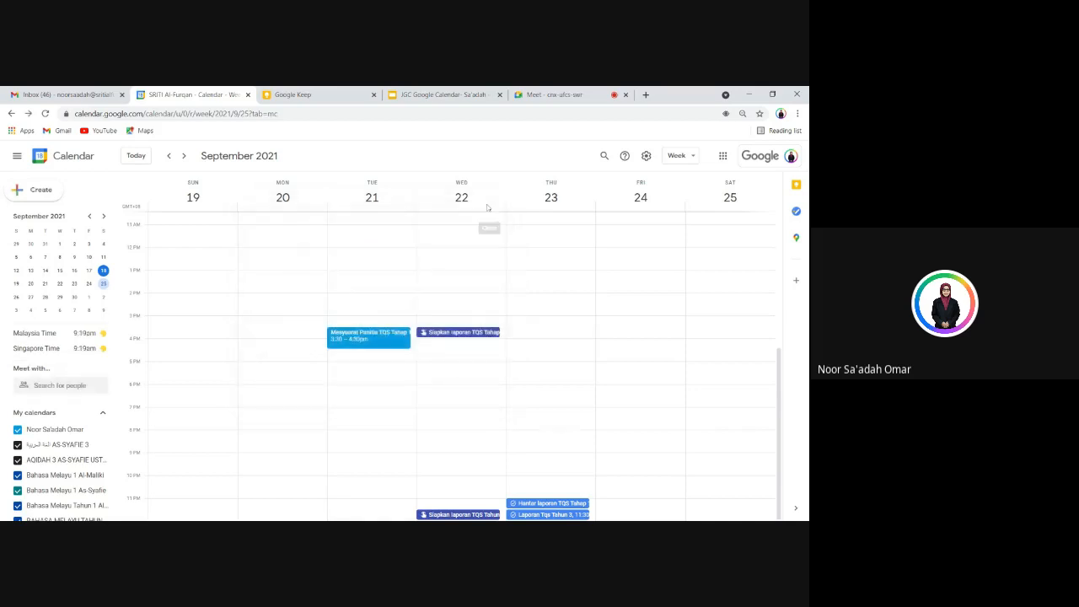
Show the Google Slides page comparing Task and Keep, switch to Google Keep, and view the "List barangan dapur" note
click(442, 96)
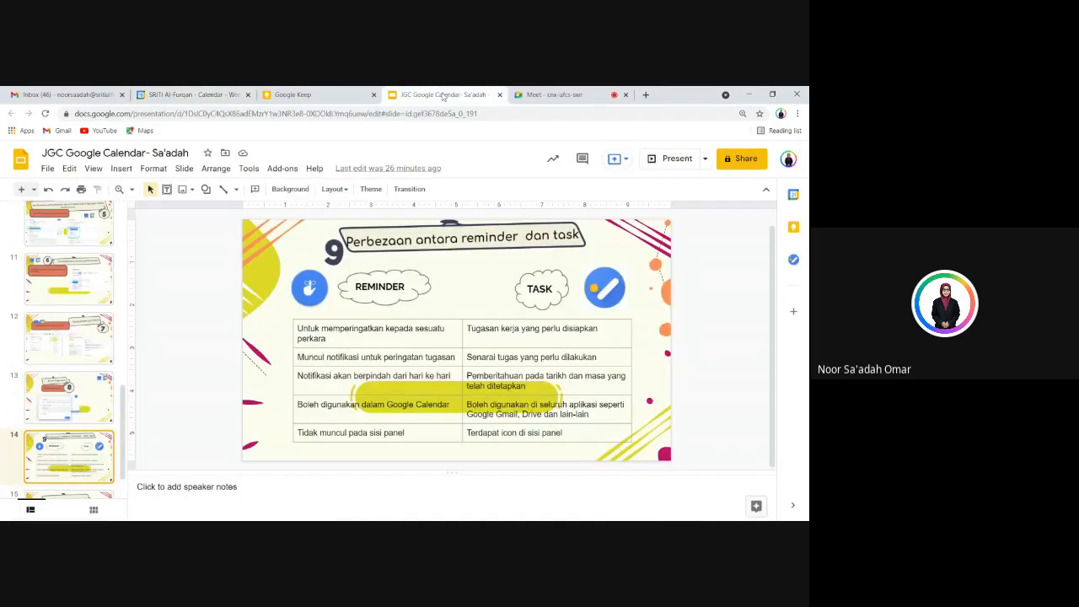
key(Down)
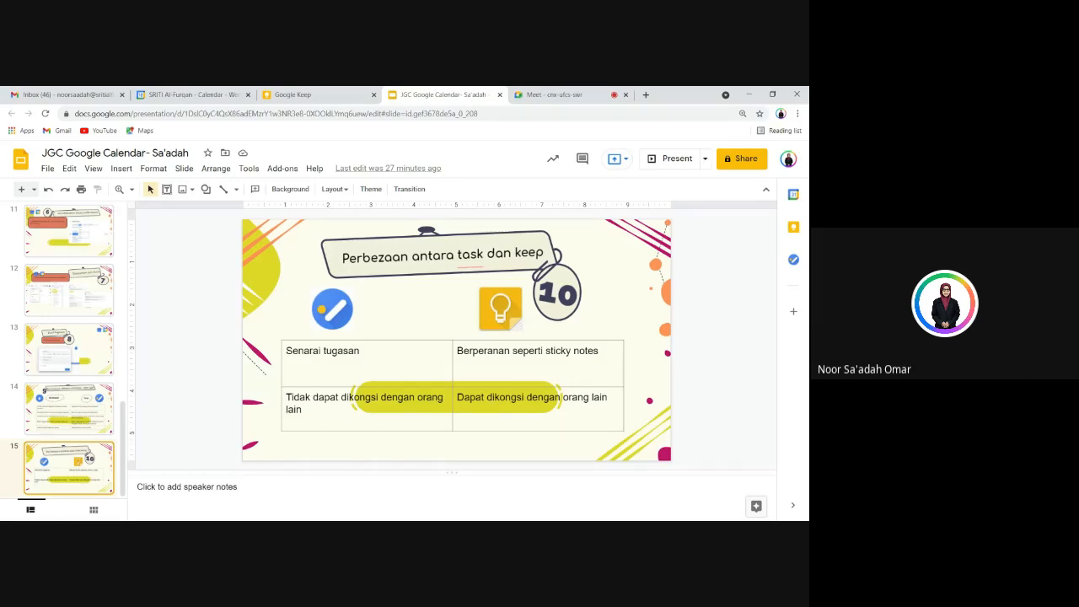
click(323, 97)
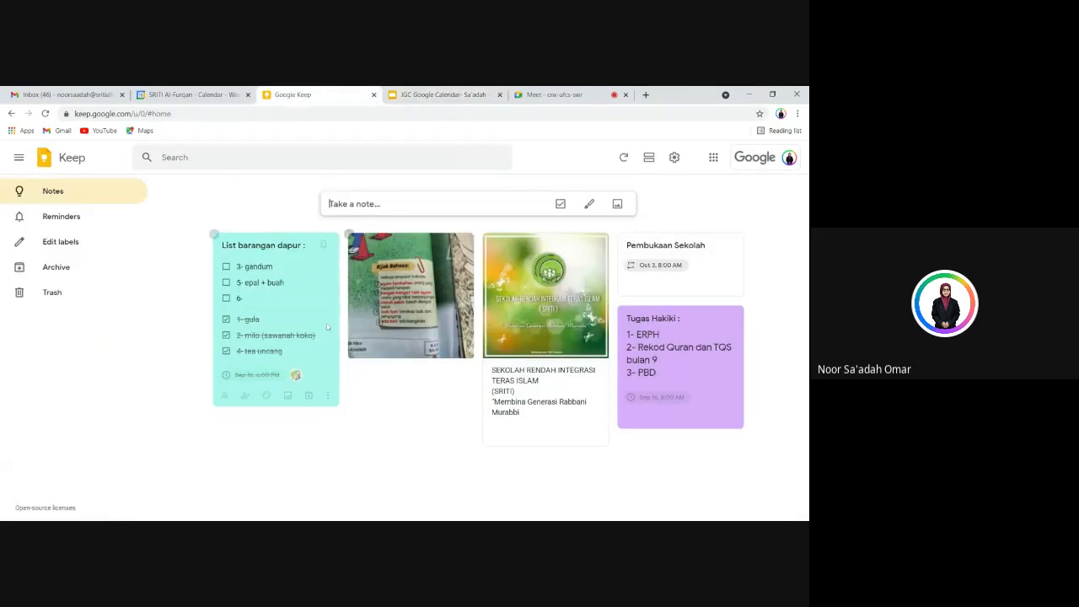
click(304, 272)
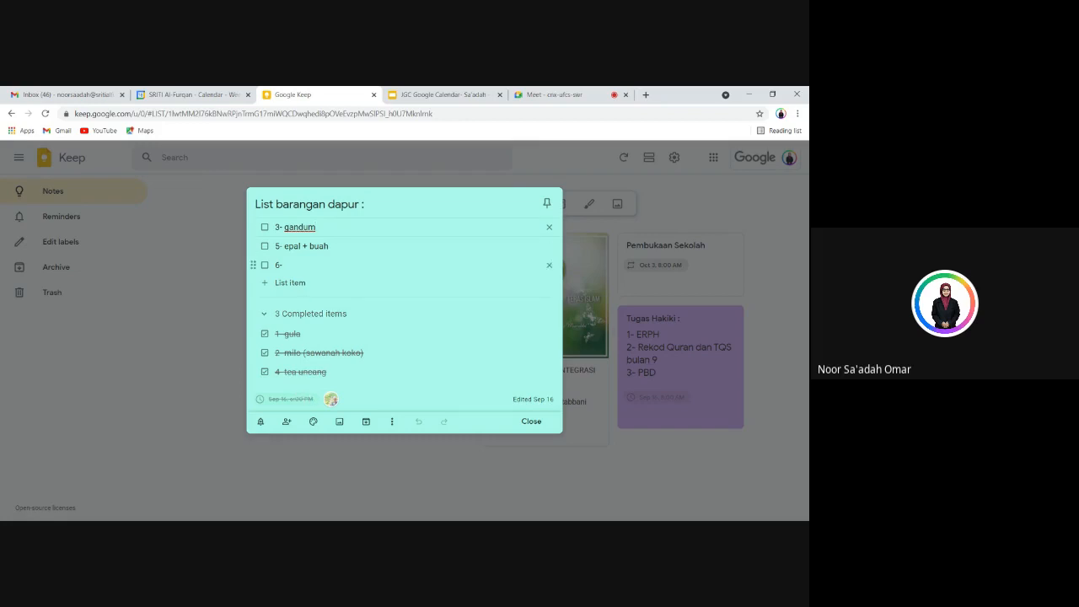
click(532, 421)
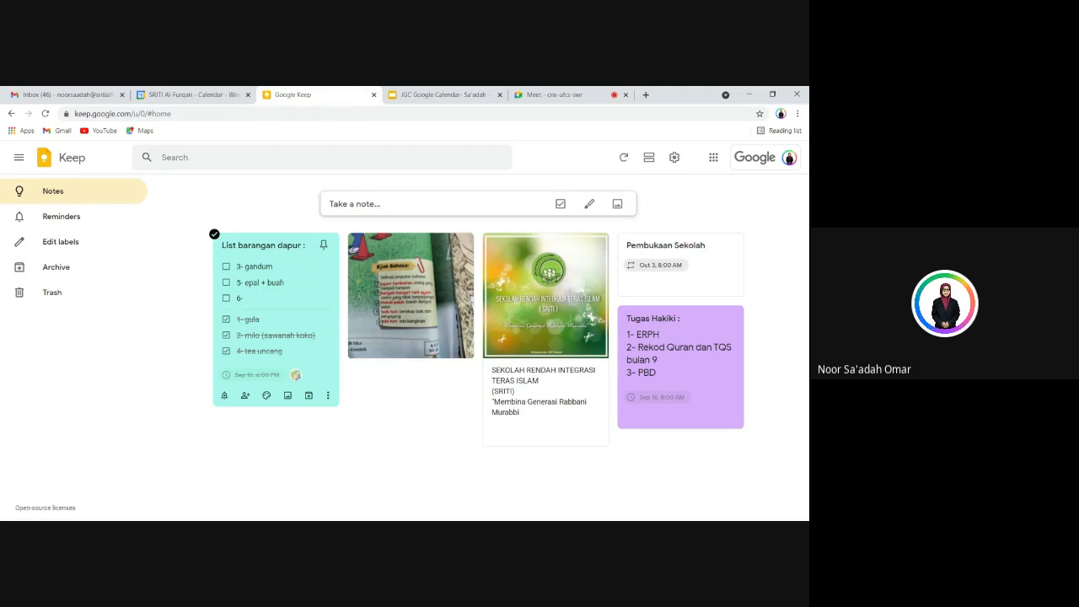
Extract the text from the "Bijak Bahasa" image note with Grab image text, review it, and close the note
mouse_move(430, 301)
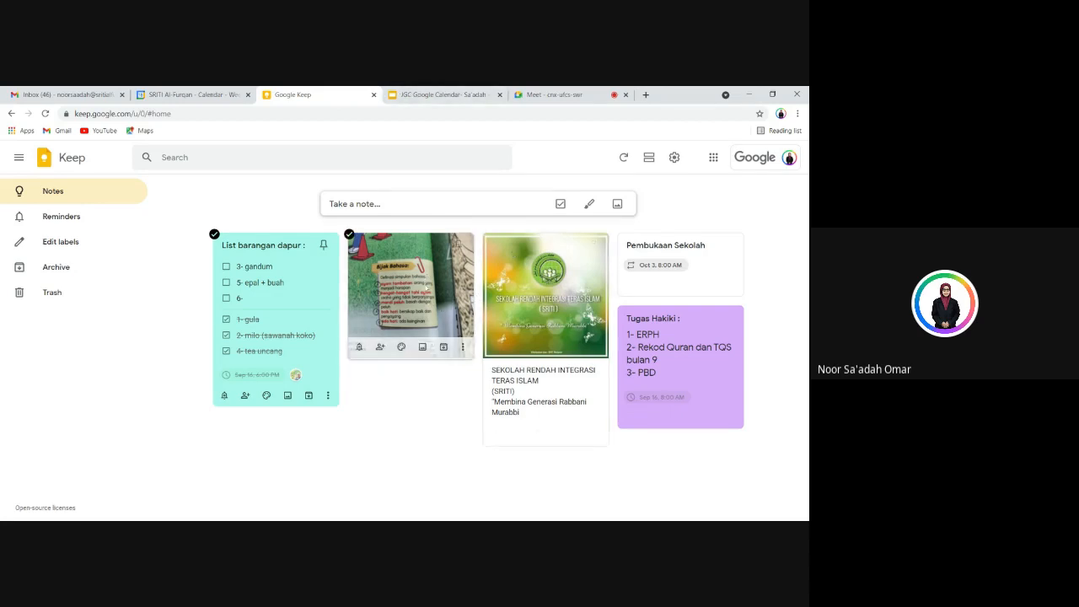
click(430, 291)
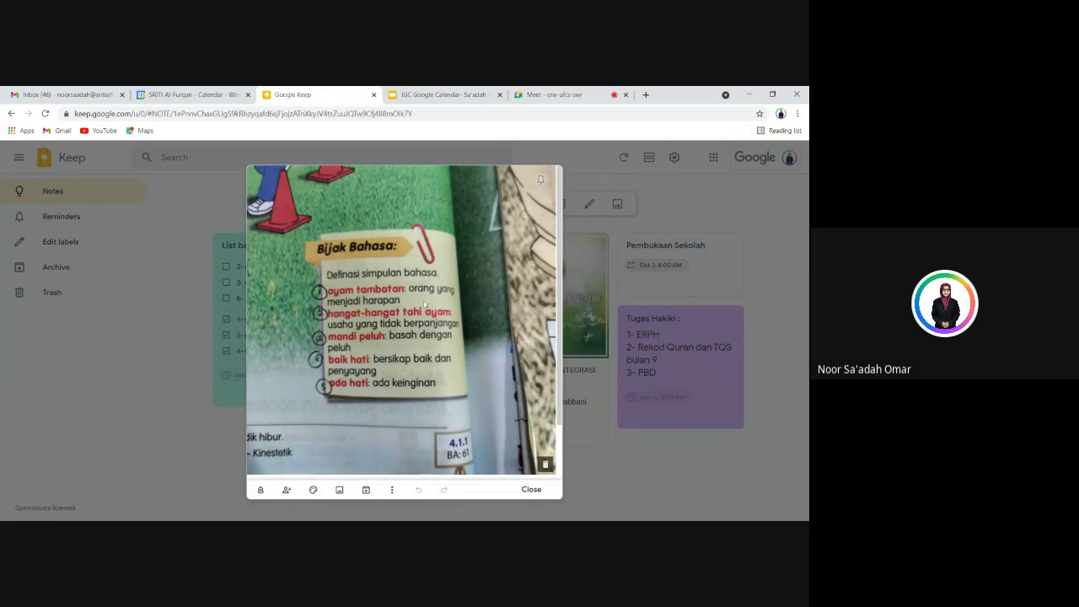
click(393, 489)
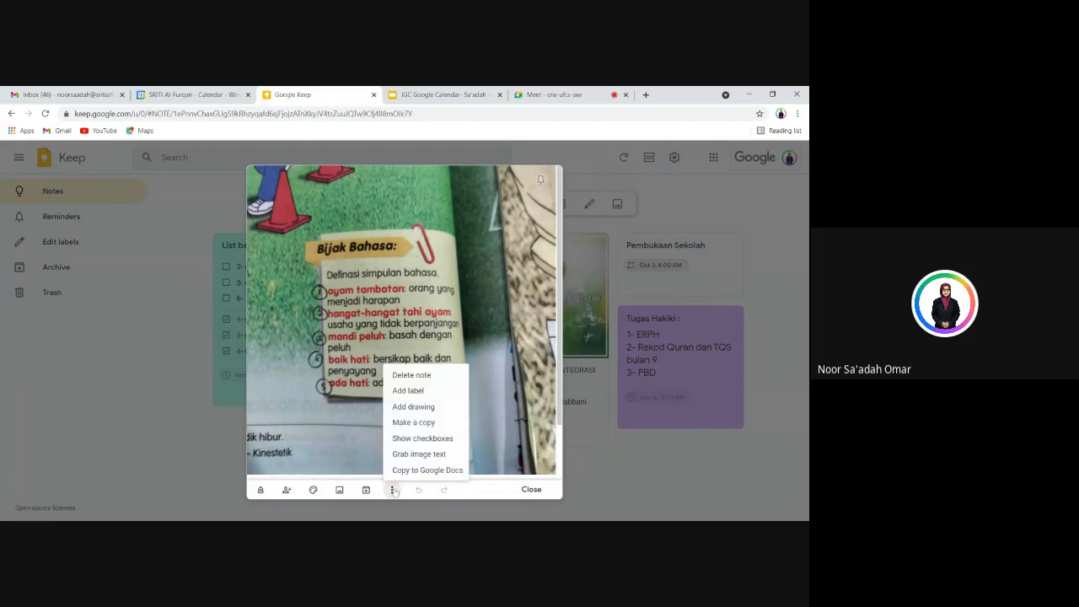
click(420, 455)
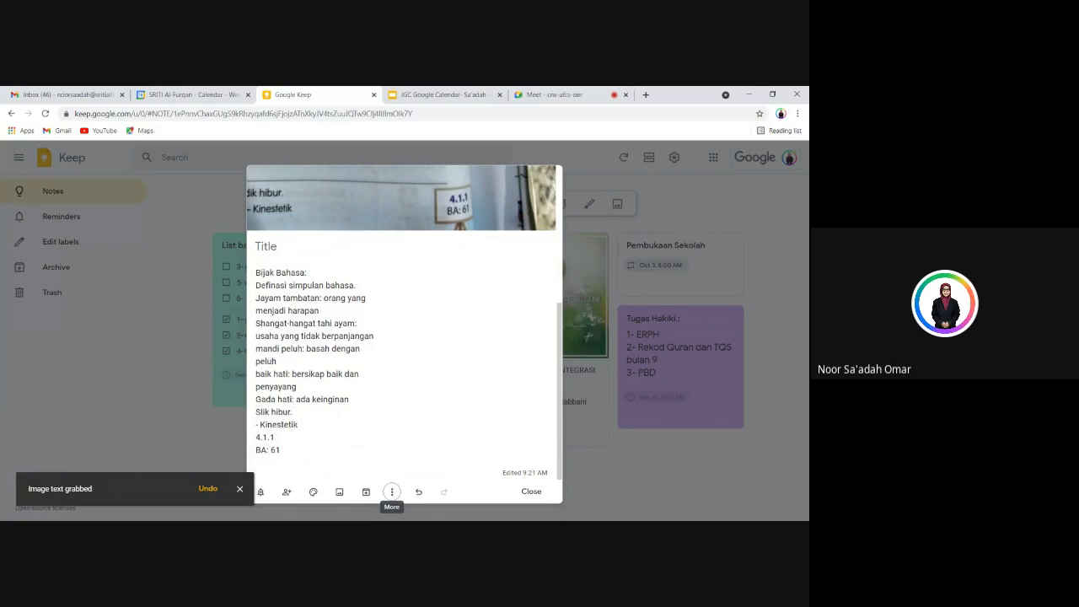
scroll(340, 364, up, 5)
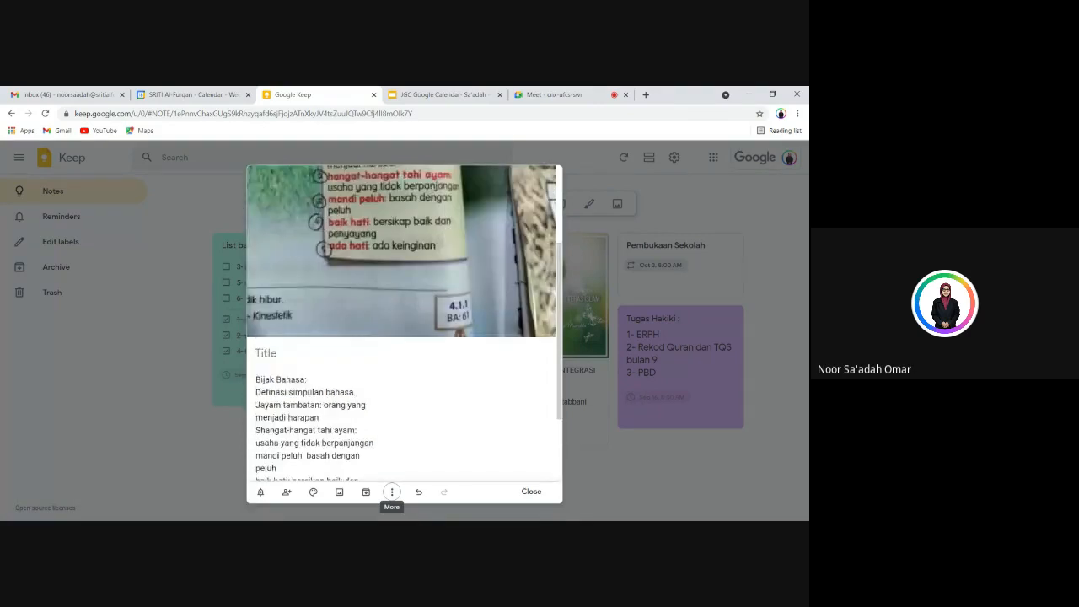
scroll(340, 364, down, 5)
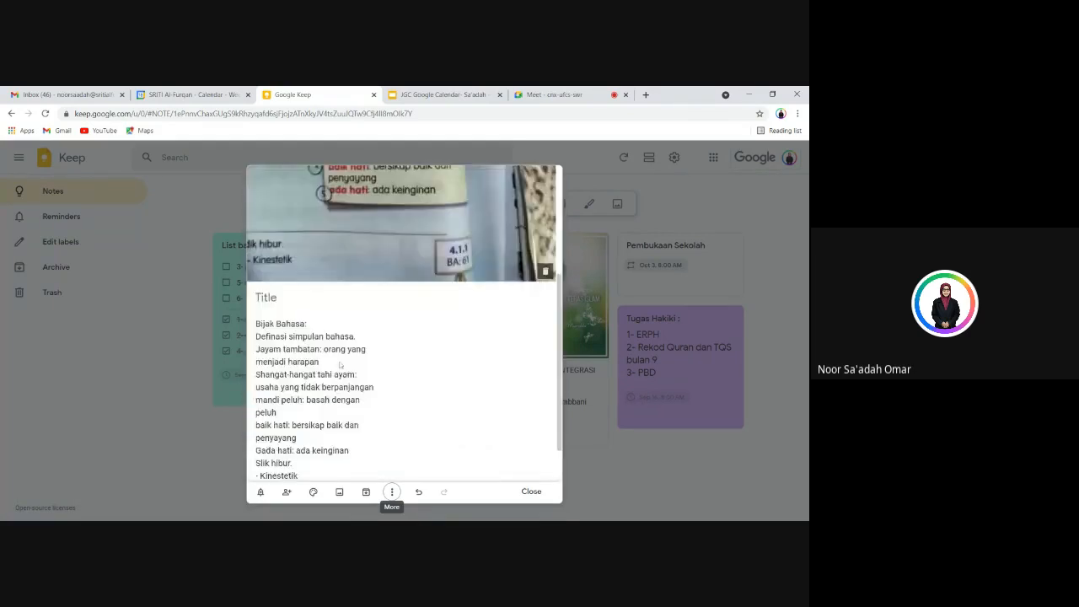
click(531, 492)
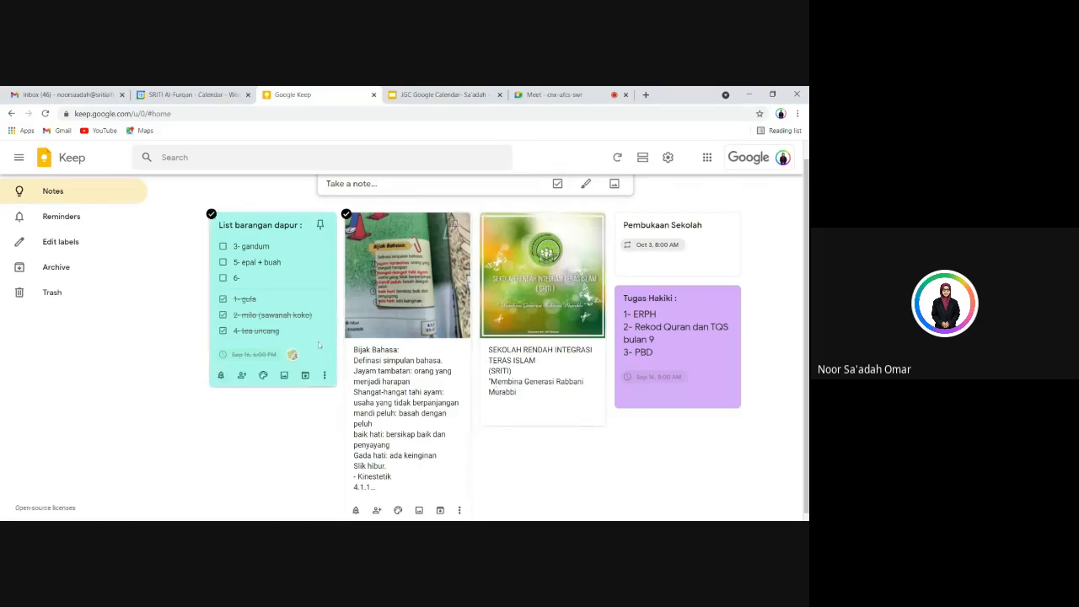
Show checkboxes on the "Tugas Hakiki" note and mark the "1- ERPH" item as completed
scroll(590, 392, up, 1)
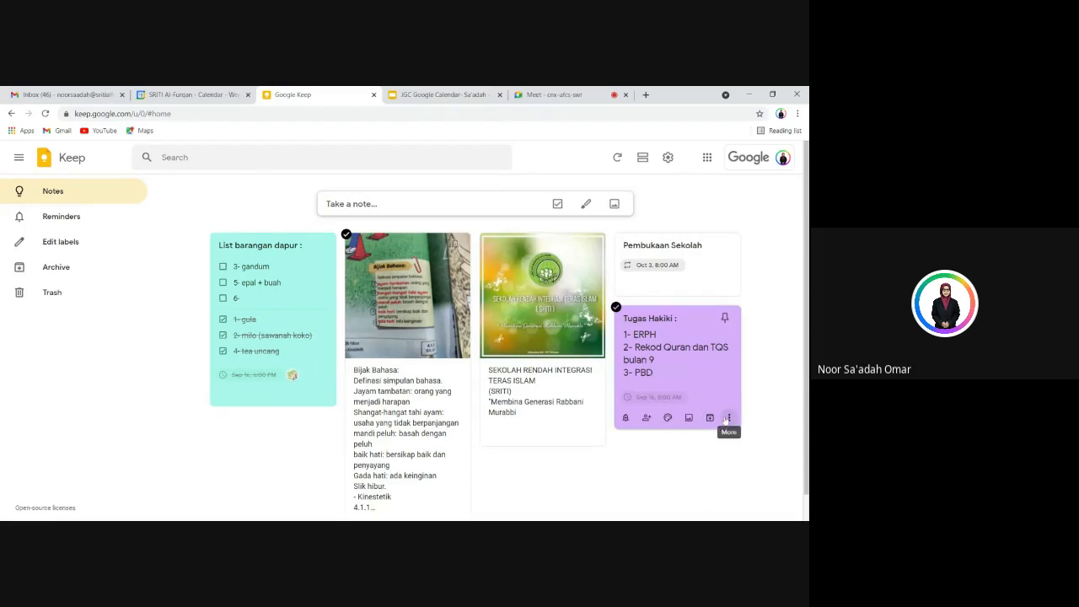
click(727, 418)
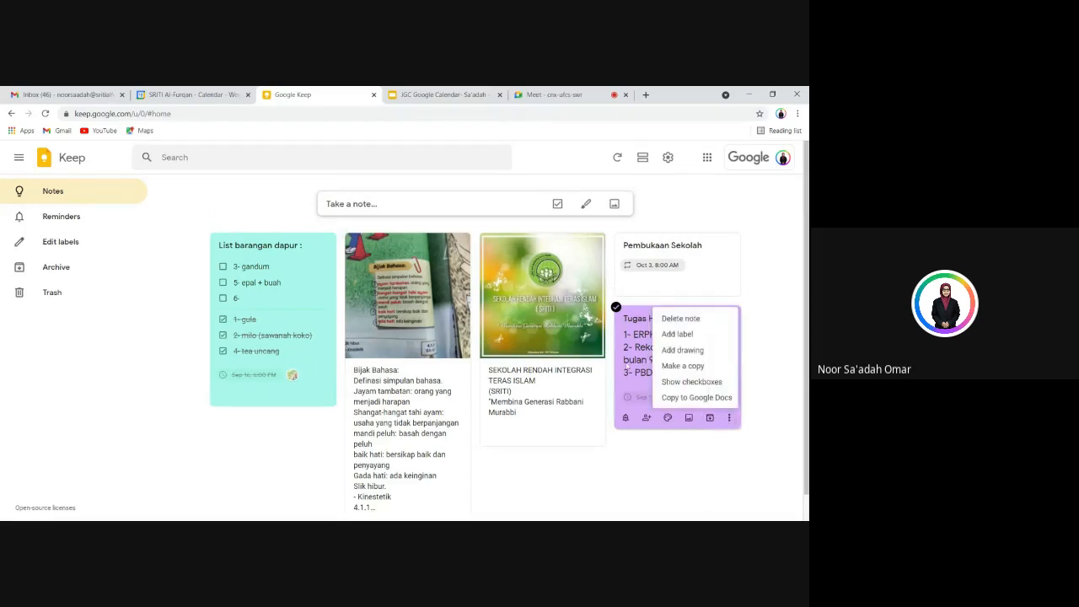
click(683, 382)
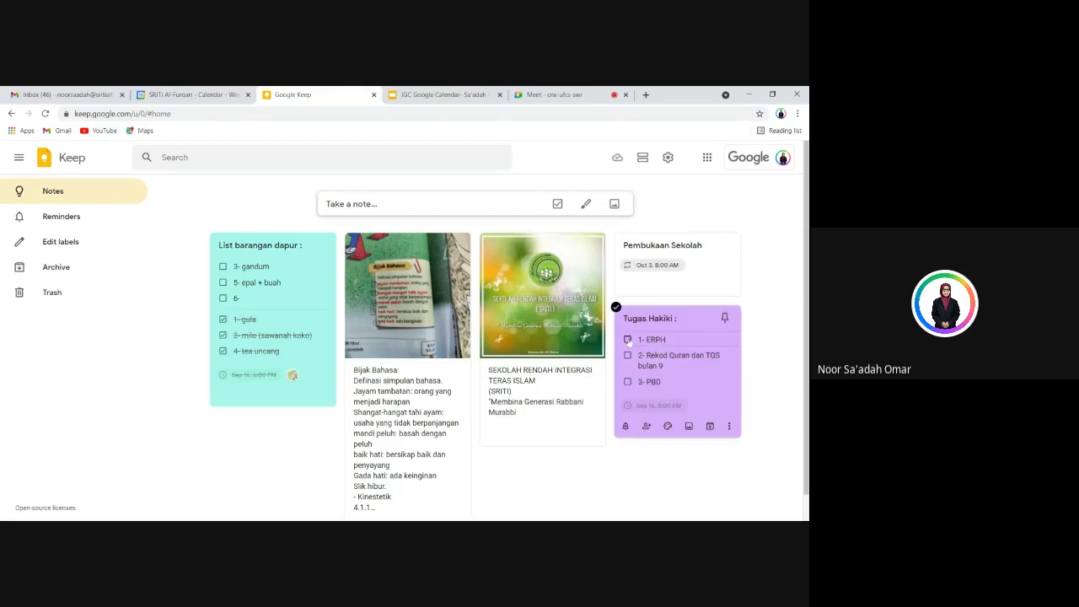
click(627, 340)
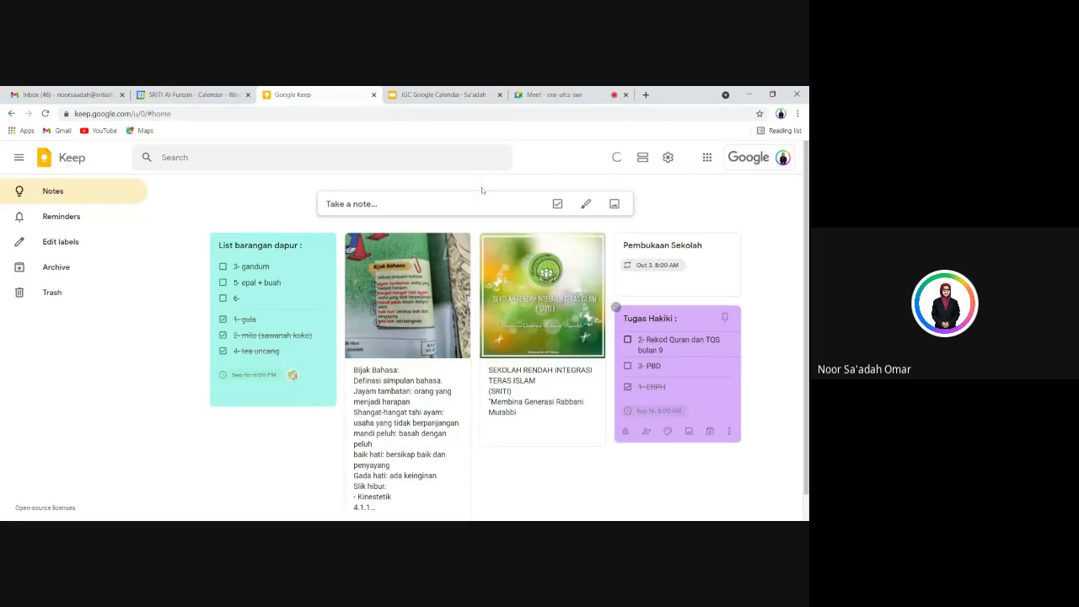
Switch to the Google Slides presentation and go back to the slide comparing reminders and tasks
click(447, 96)
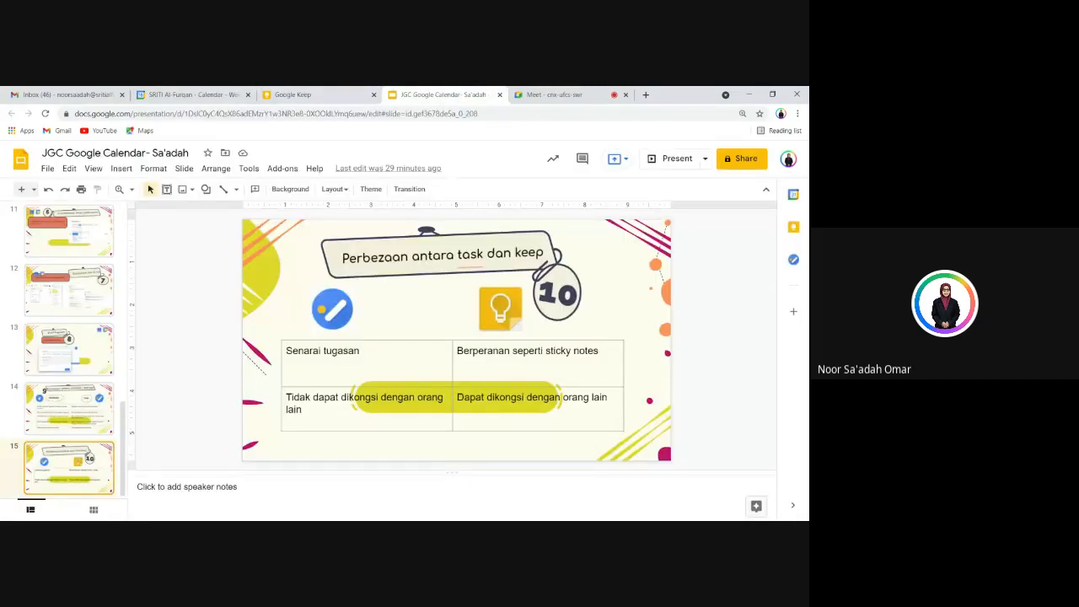
key(Up)
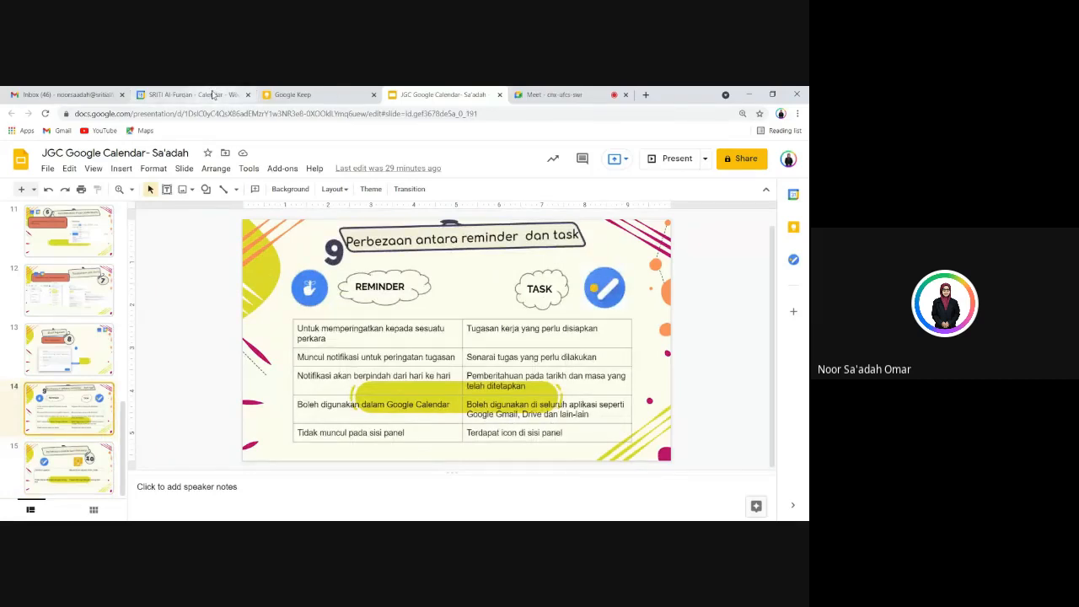
Switch to Google Calendar, start a duplicate of the September 21 "Mesyuarat Panitia TQS Tahap 1" meeting, check its guest suggestions, and discard the copy
click(213, 96)
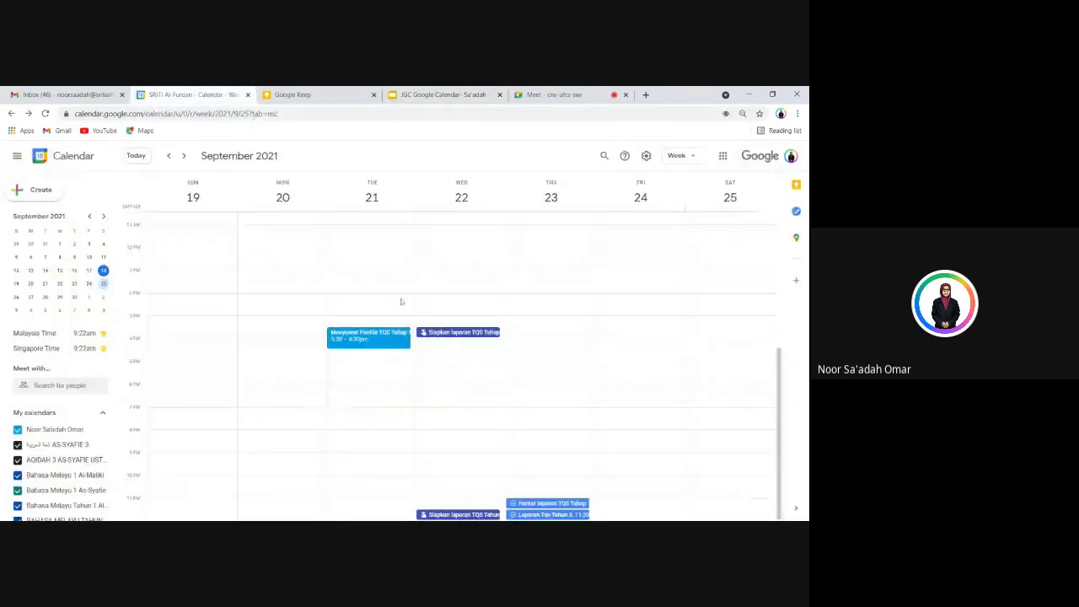
click(381, 338)
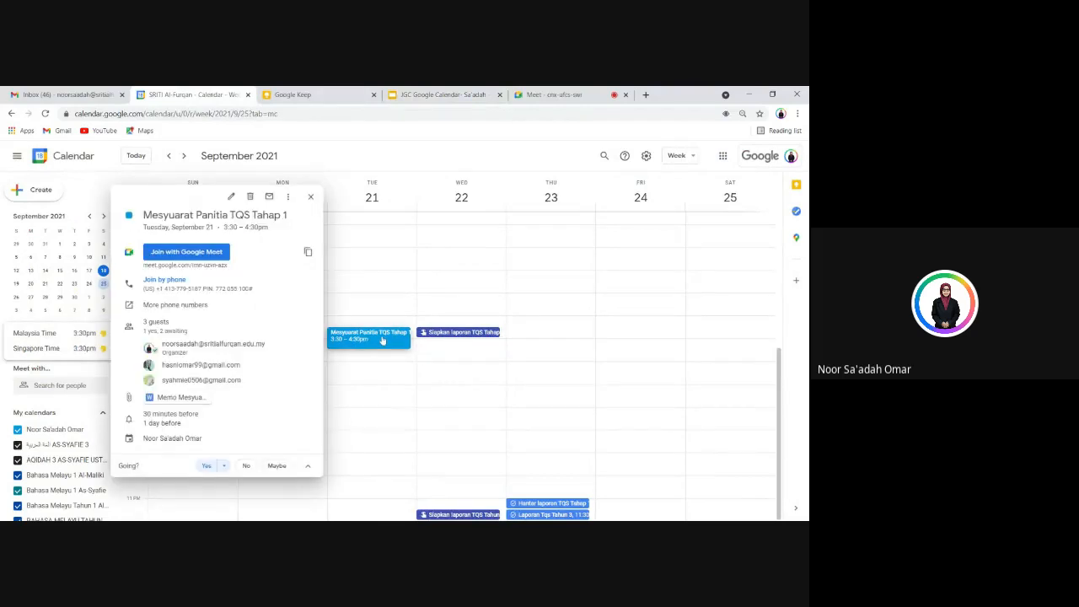
click(288, 198)
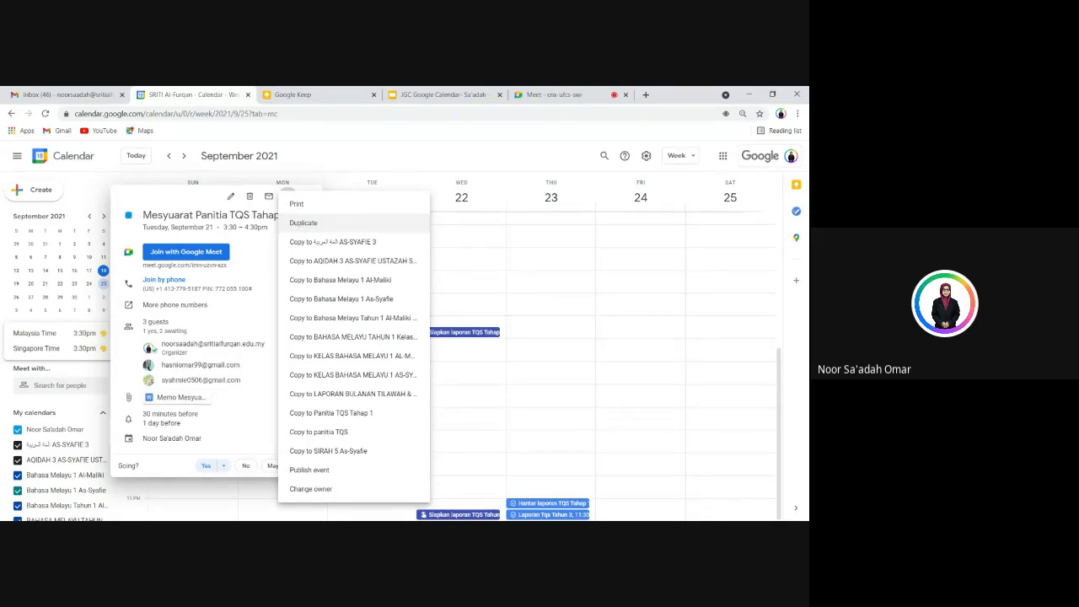
click(303, 223)
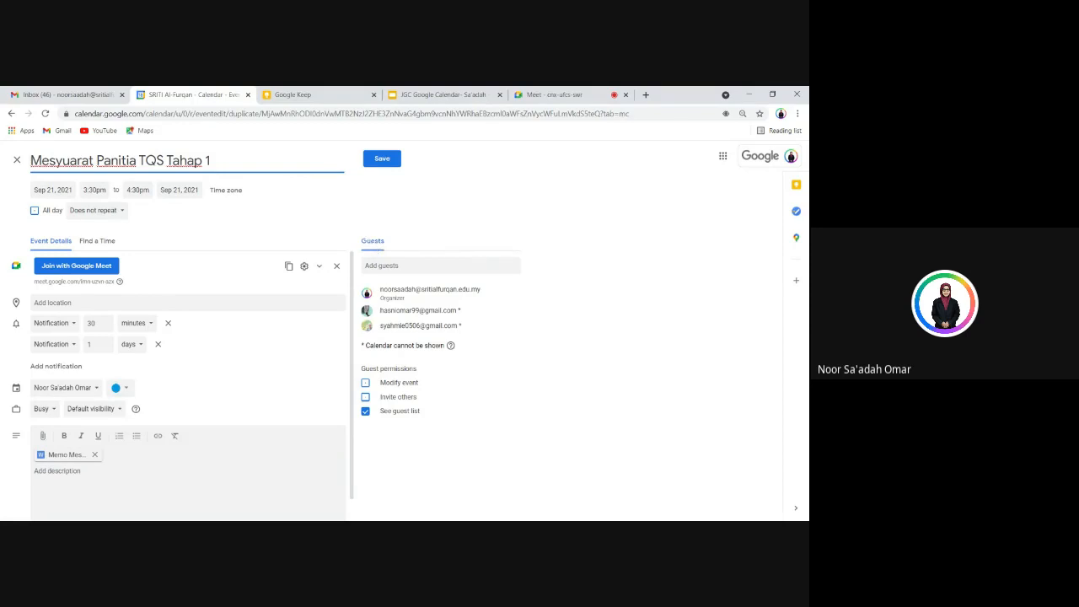
click(440, 265)
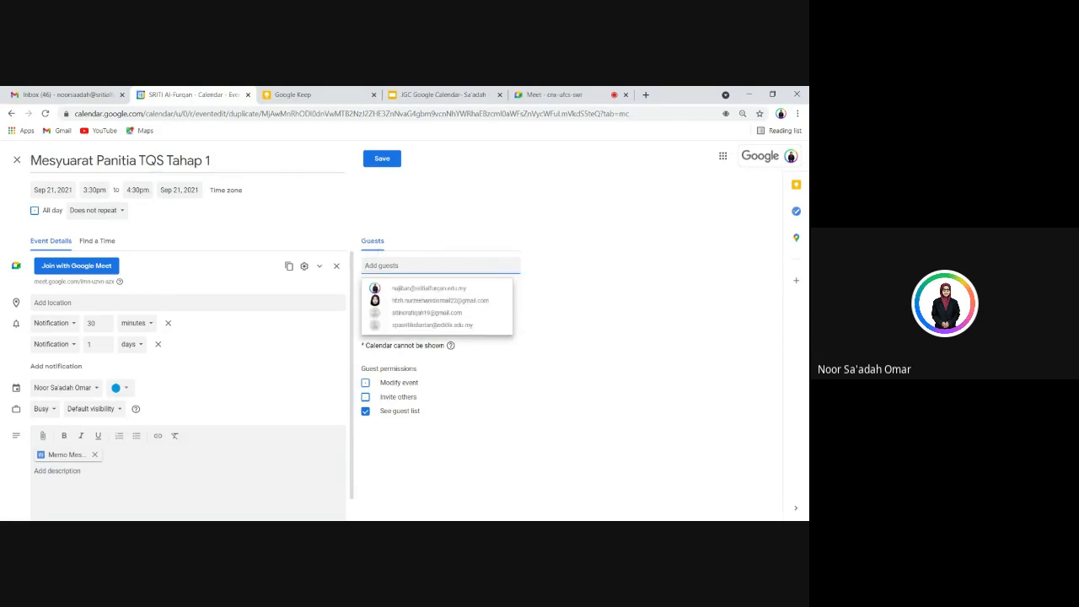
click(565, 279)
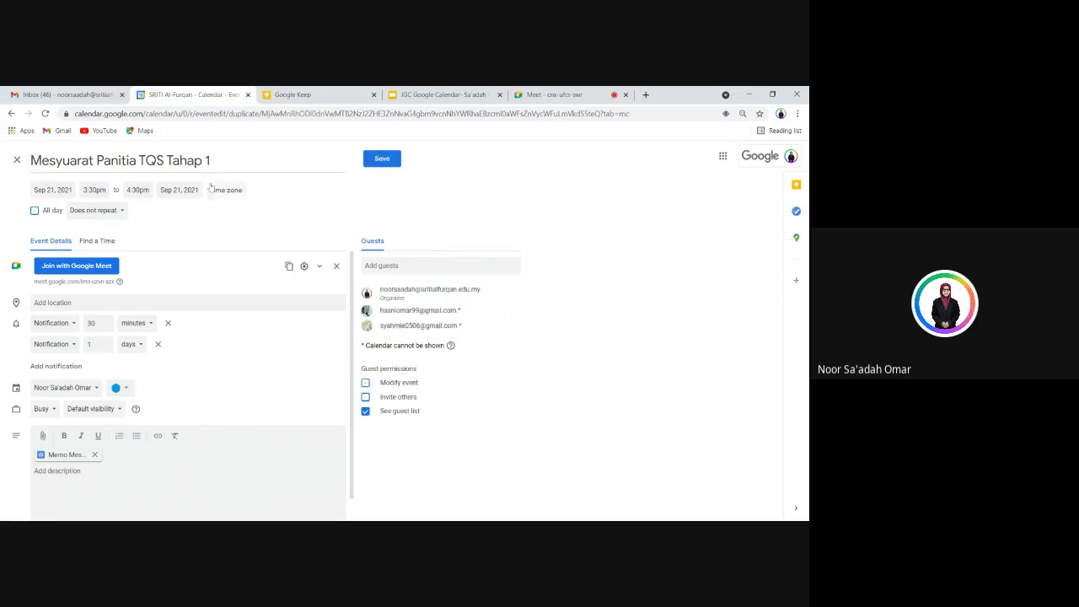
click(17, 161)
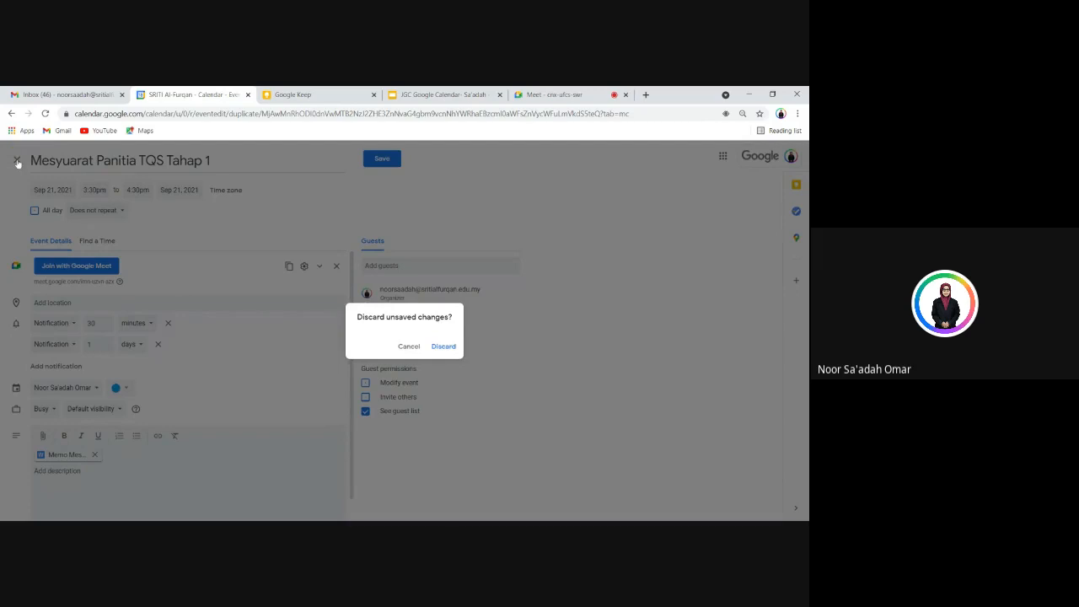
click(449, 346)
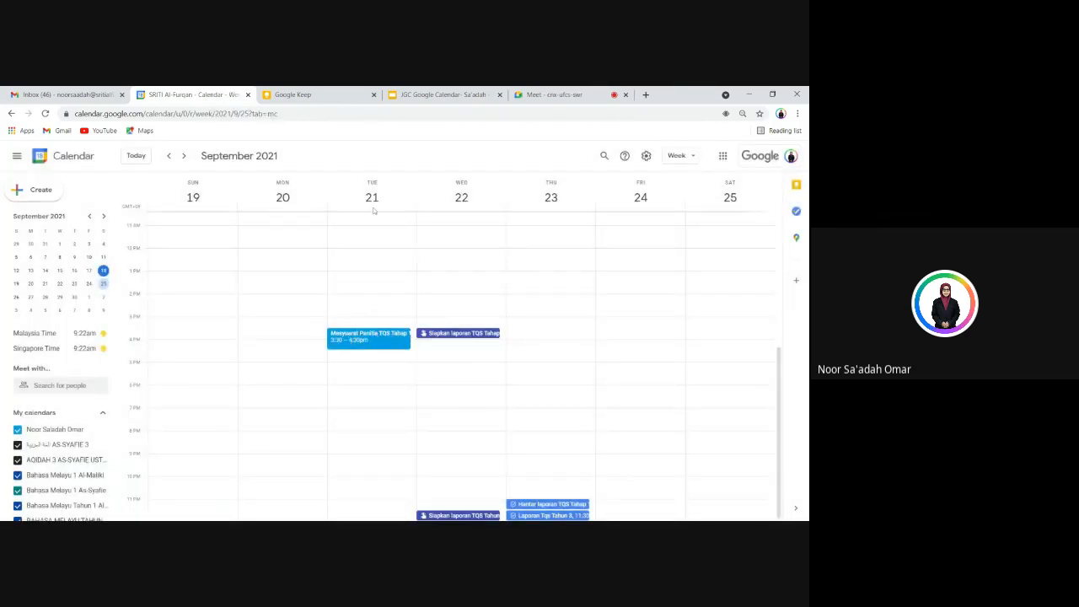
Switch to the Google Slides presentation and show the slide "Perbezaan antara task dan keep"
click(447, 94)
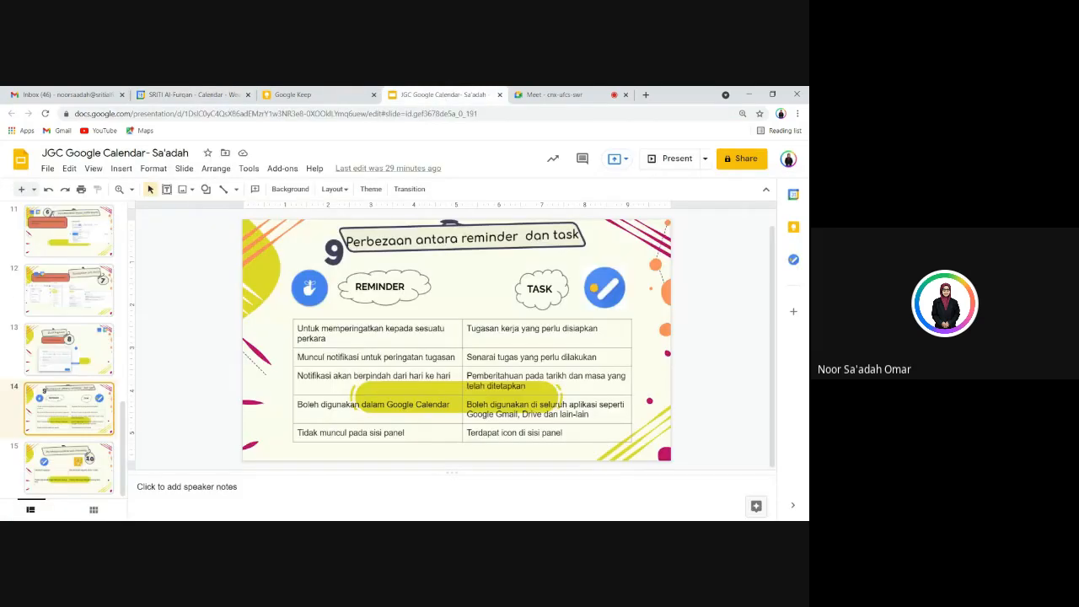
click(69, 468)
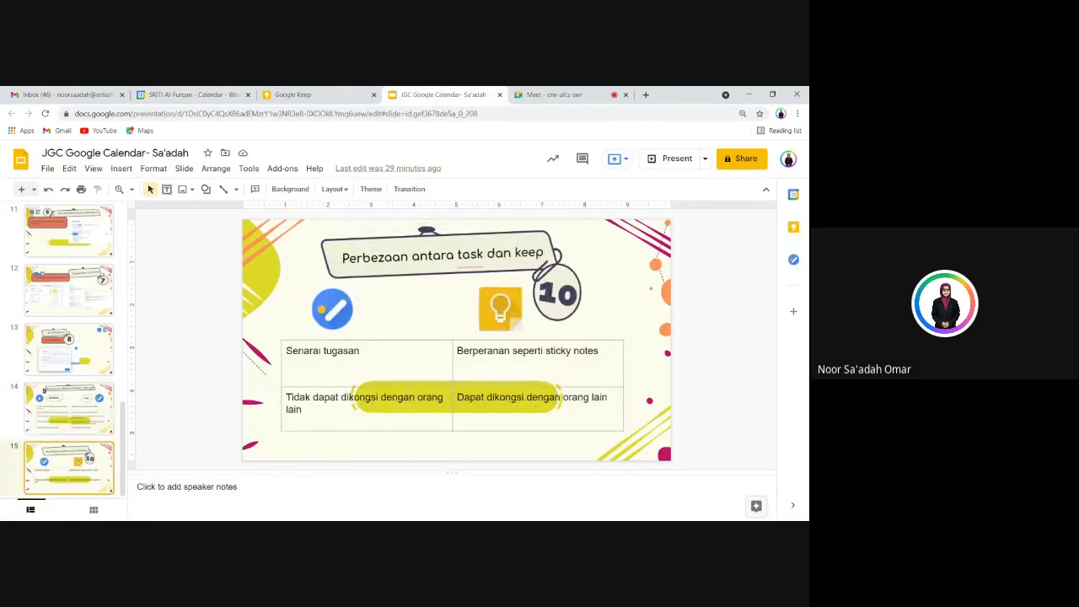
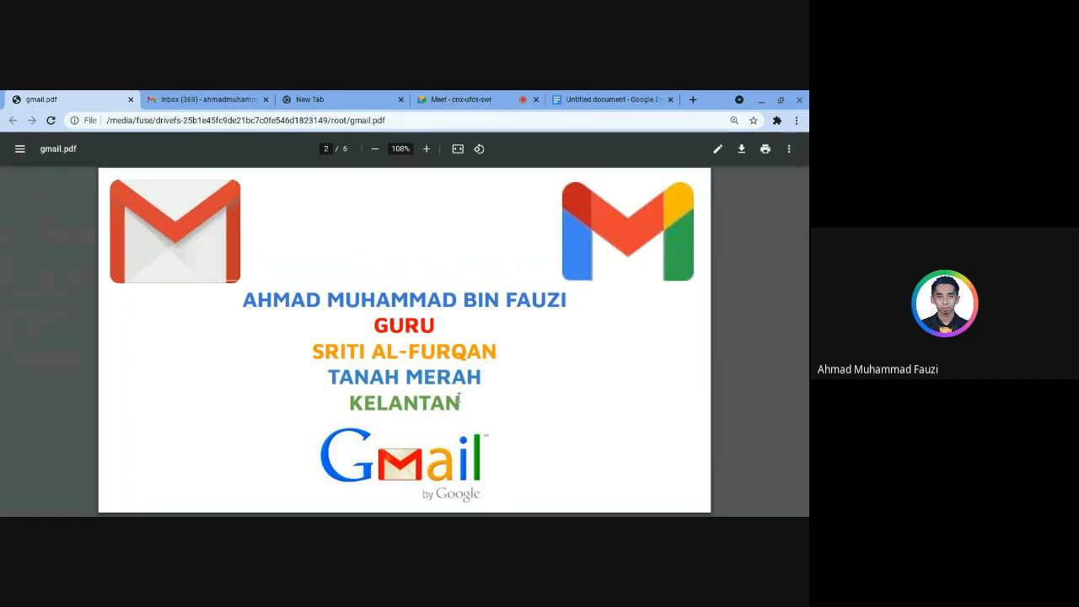
Page through gmail.pdf to present the Gmail introduction and the eight Gmail subtopics on pages 3 to 5
key(Right)
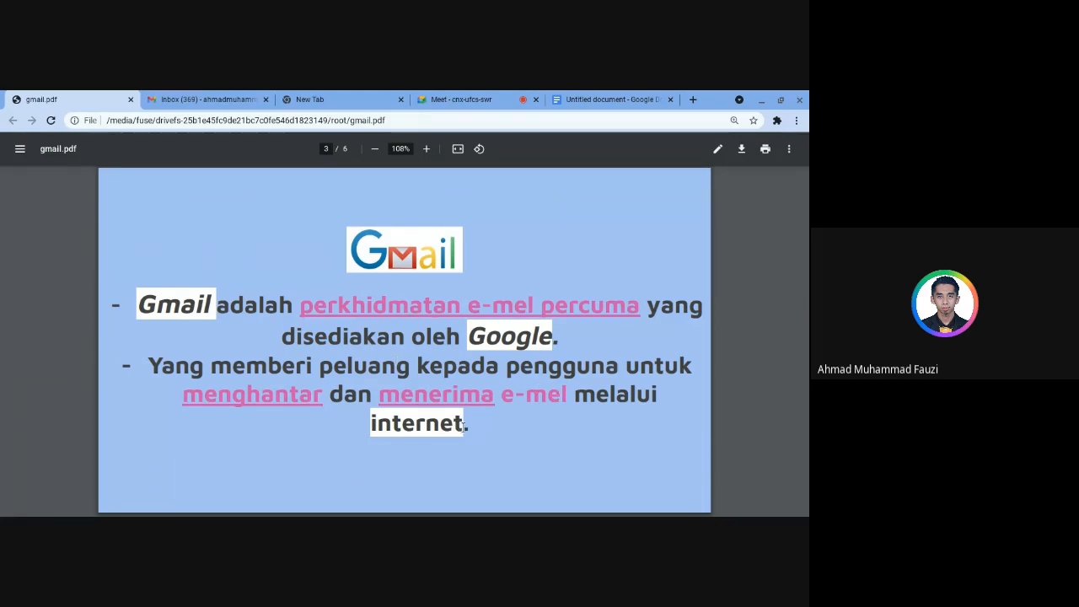
key(Right)
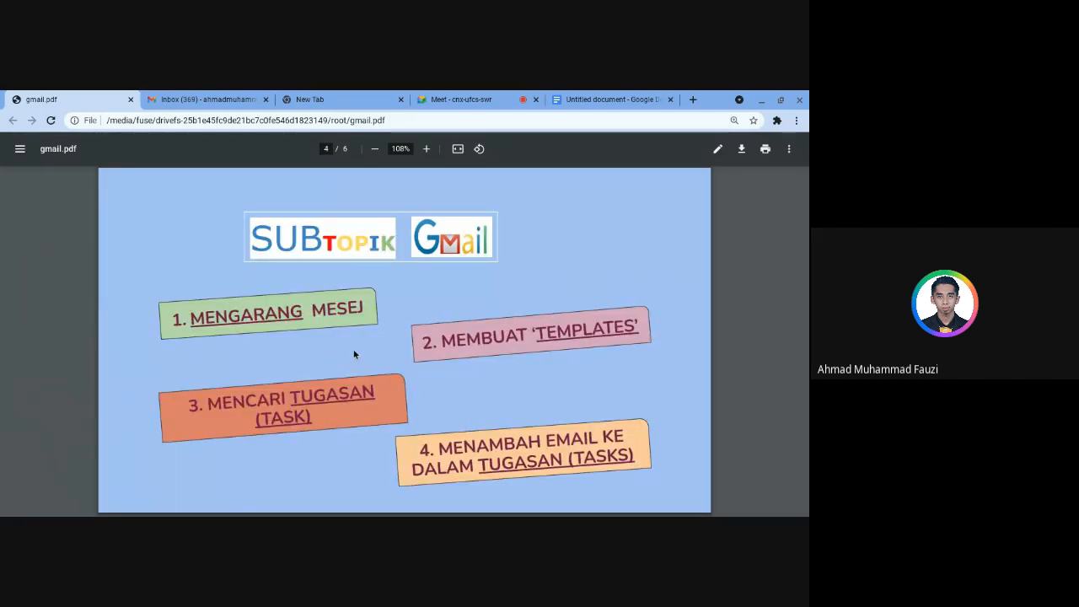
key(Right)
key(Left)
key(Right)
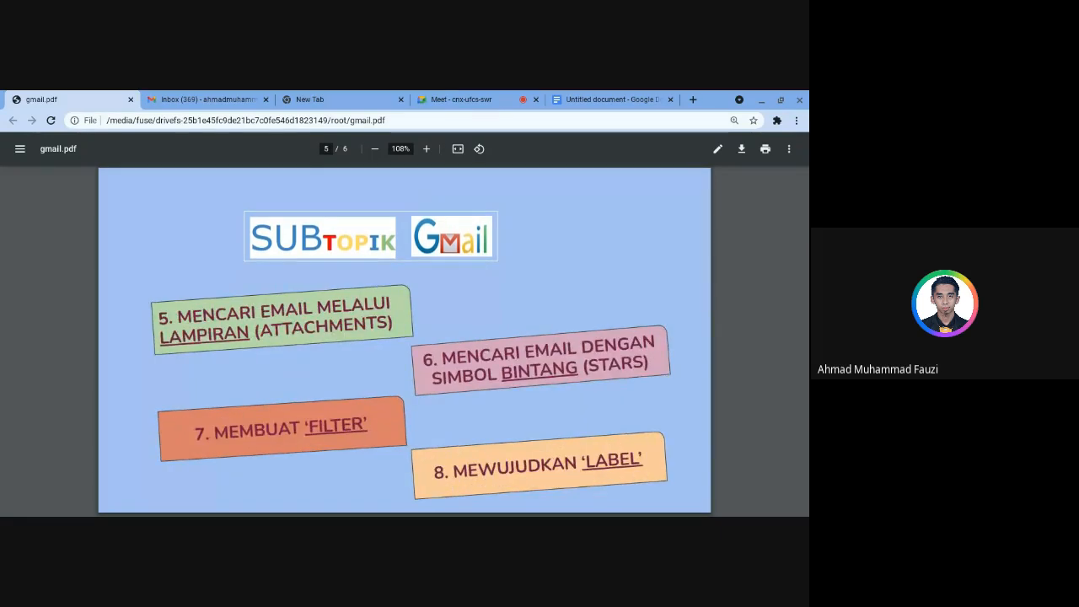
key(Left)
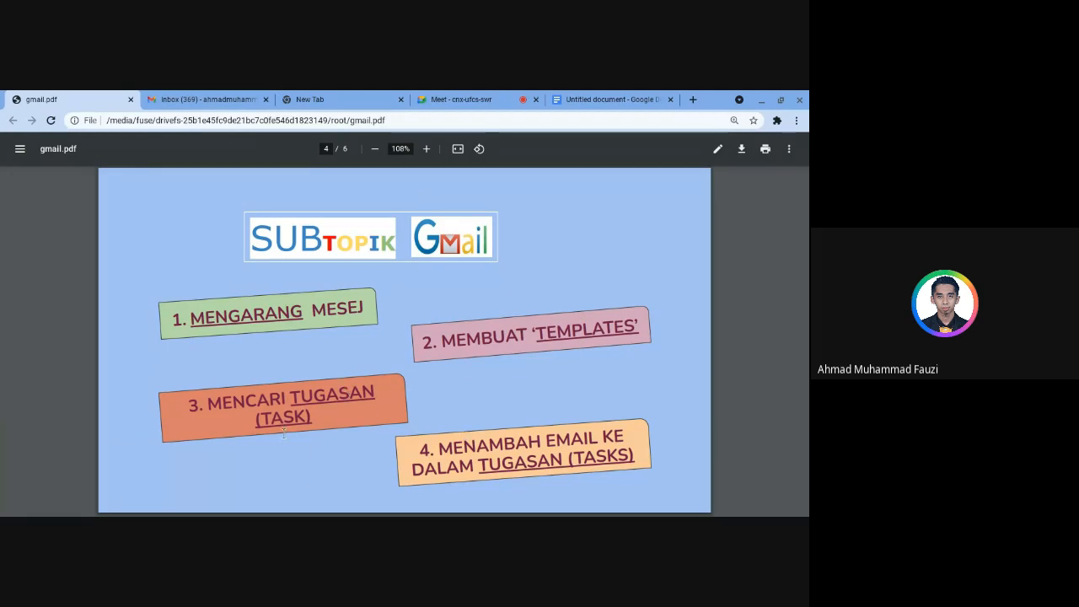
key(Right)
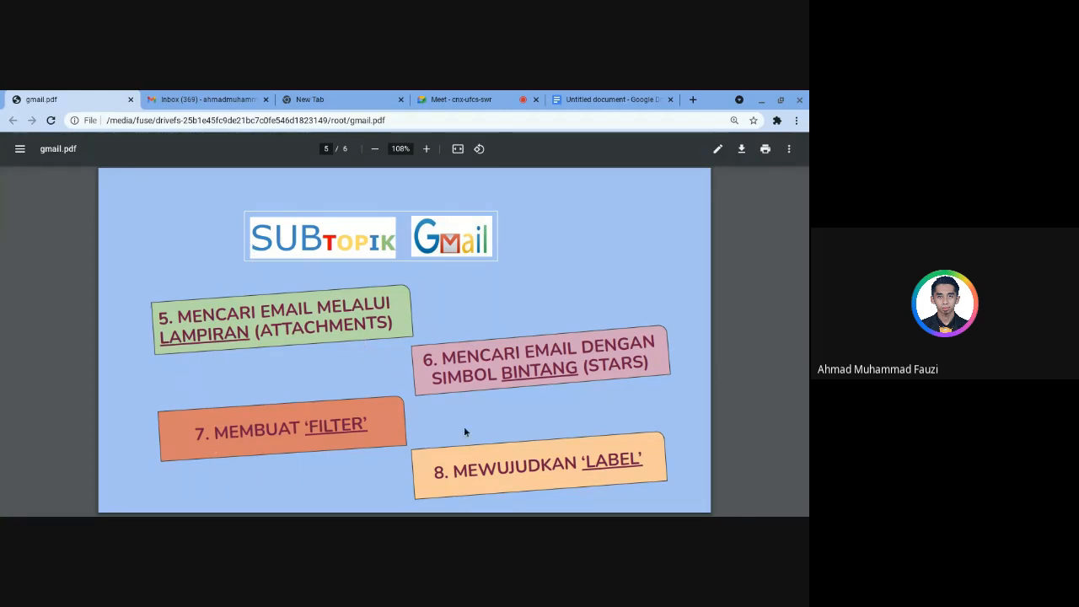
Switch to the new browser tab, enter "gmail" as a search example, and open the Gmail inbox from the Google page
click(335, 106)
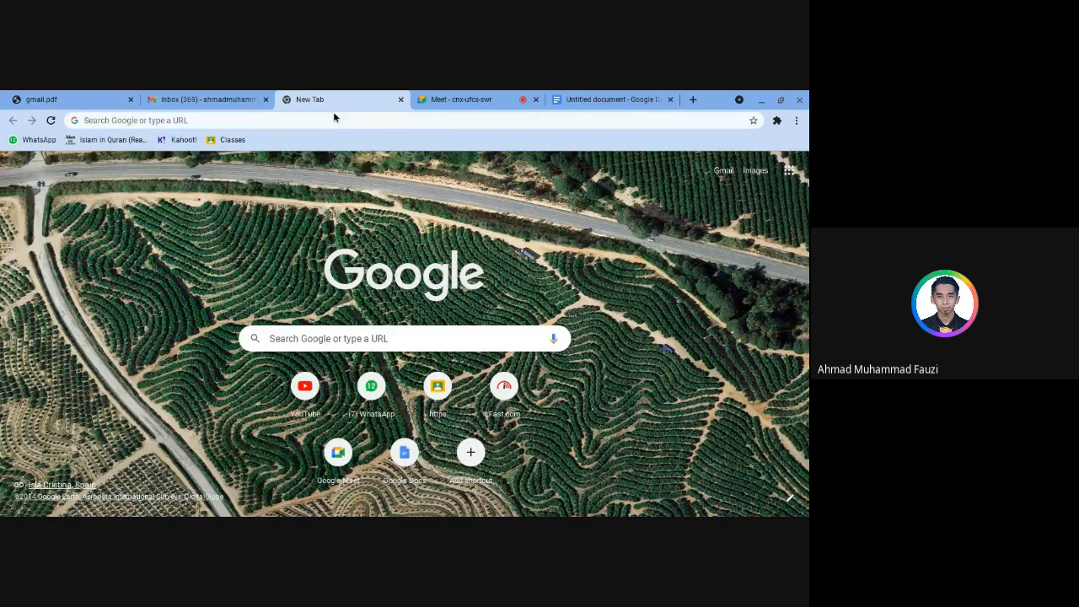
click(393, 347)
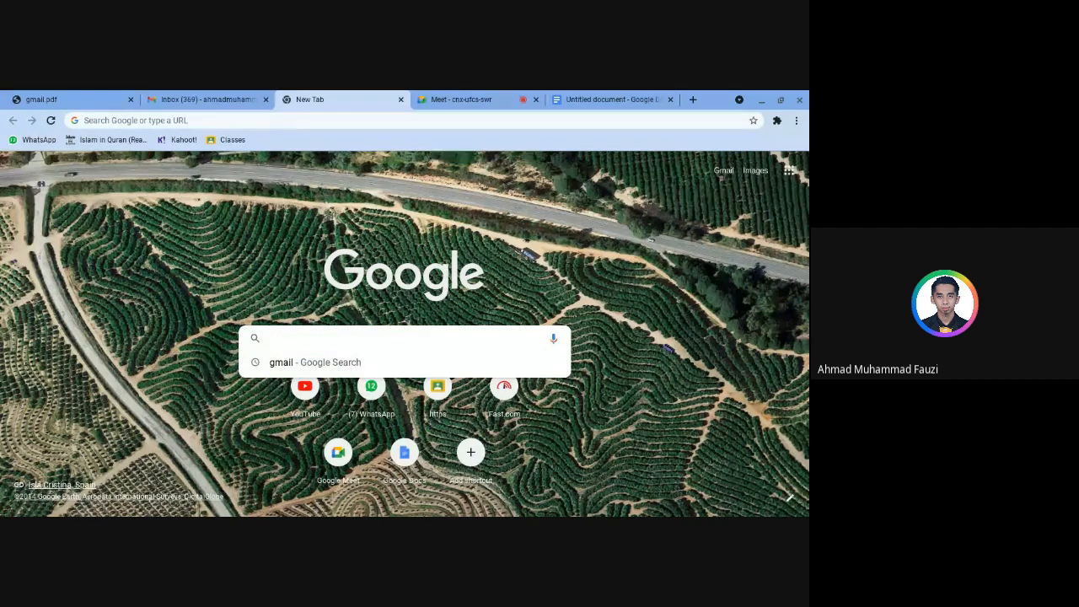
text(gmail)
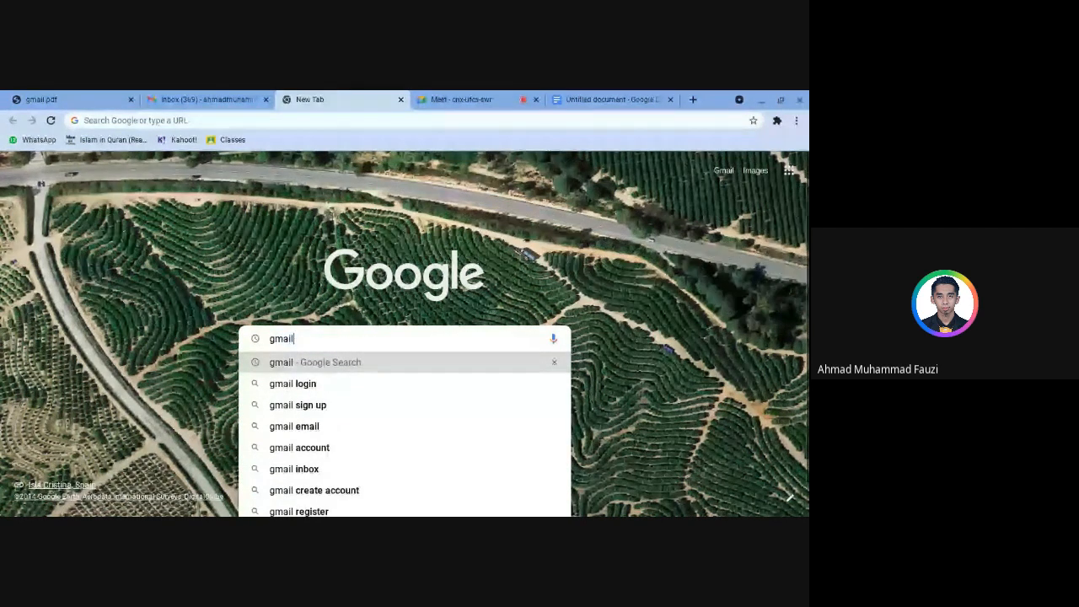
click(609, 347)
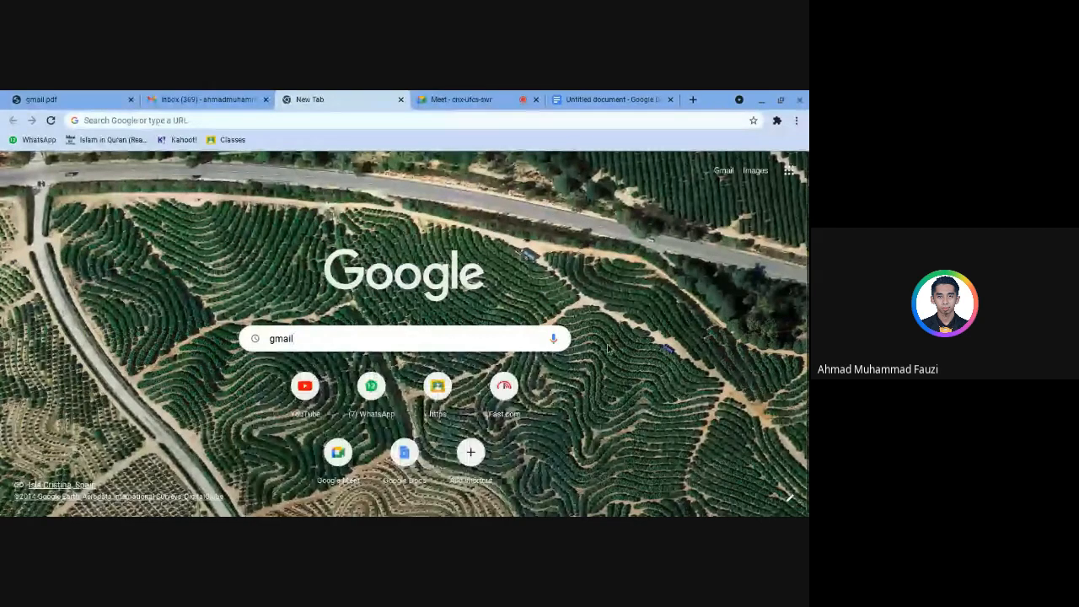
click(725, 179)
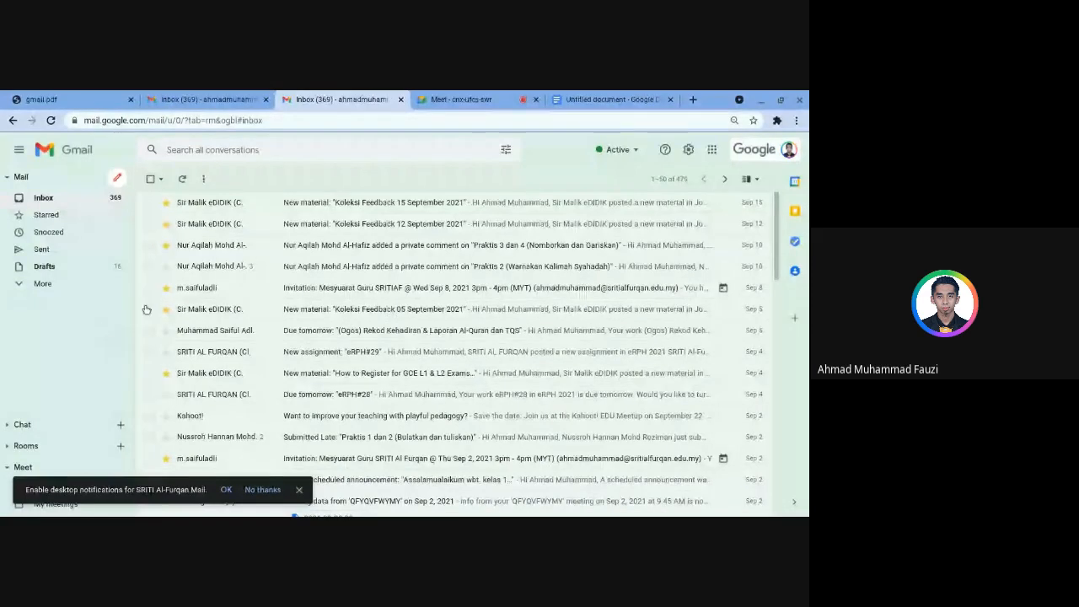
Compose a full-screen message inviting Tuan/Puan to Majlis Sambutan Maulidur Rasul, with "Butiran majlis" details: jumaat, 30 March 2020, 9 pagi
click(118, 179)
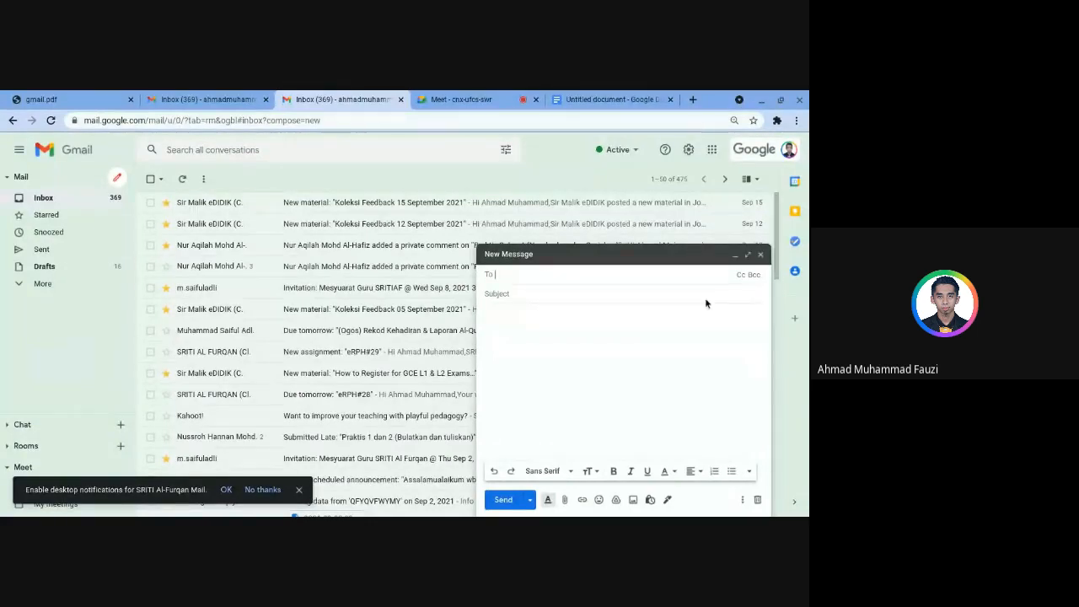
click(748, 254)
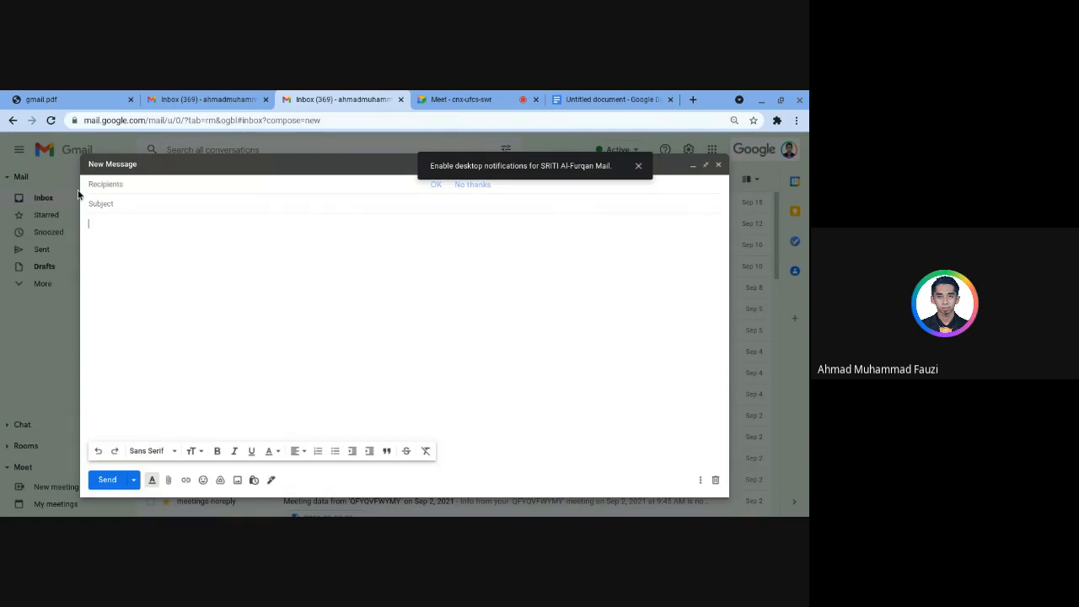
key(Tab)
click(120, 253)
text(Assalamualaikum wbt  Tuan/Puan,  Jemputan ke Majlis Sambutan Maulidur Rasul  Butiran majlis hari:	jumaat tarikh: 30 March 2020 masa: 9 pagi)
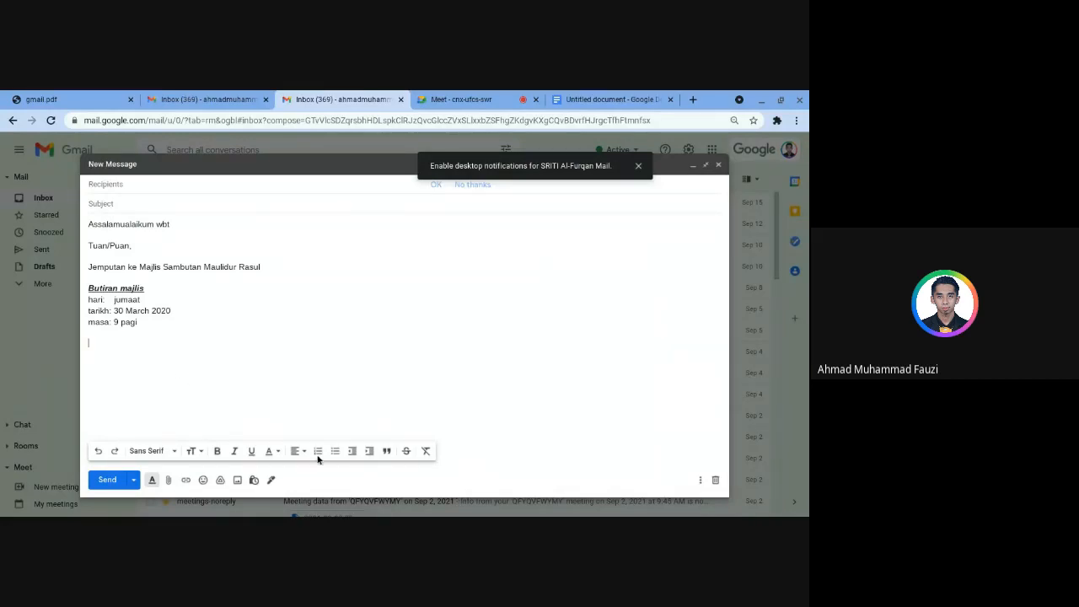
Show the font and text size choices for the message body, and try bold and italic formatting
click(147, 460)
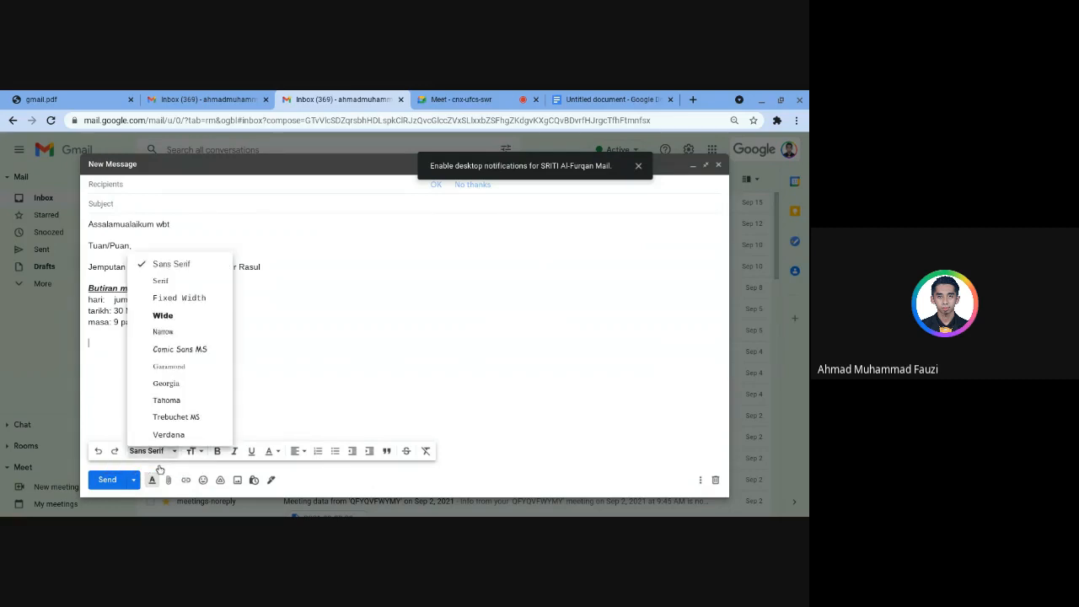
click(160, 461)
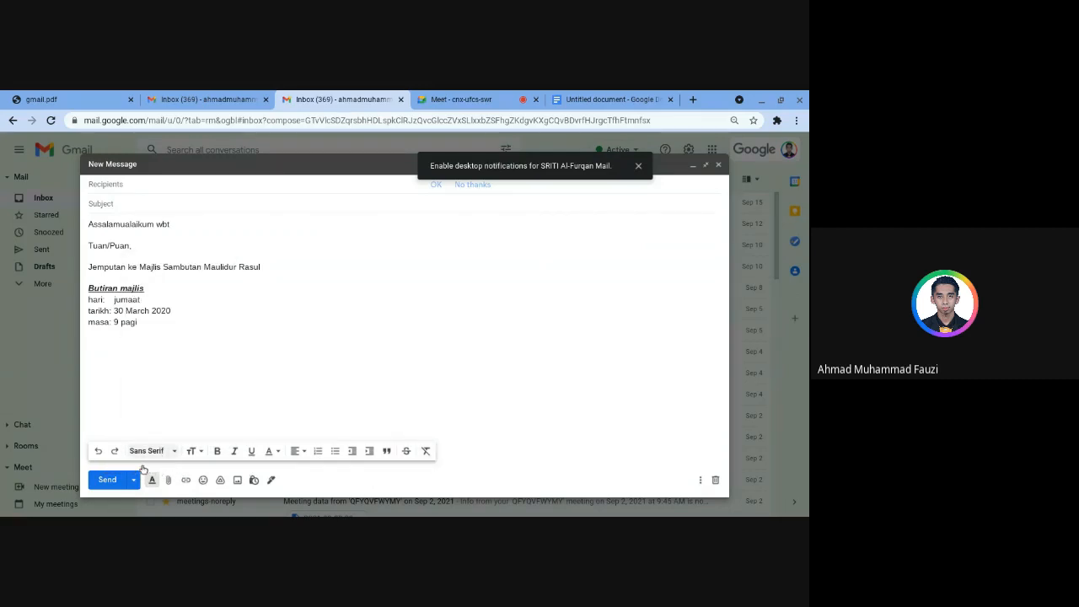
click(144, 467)
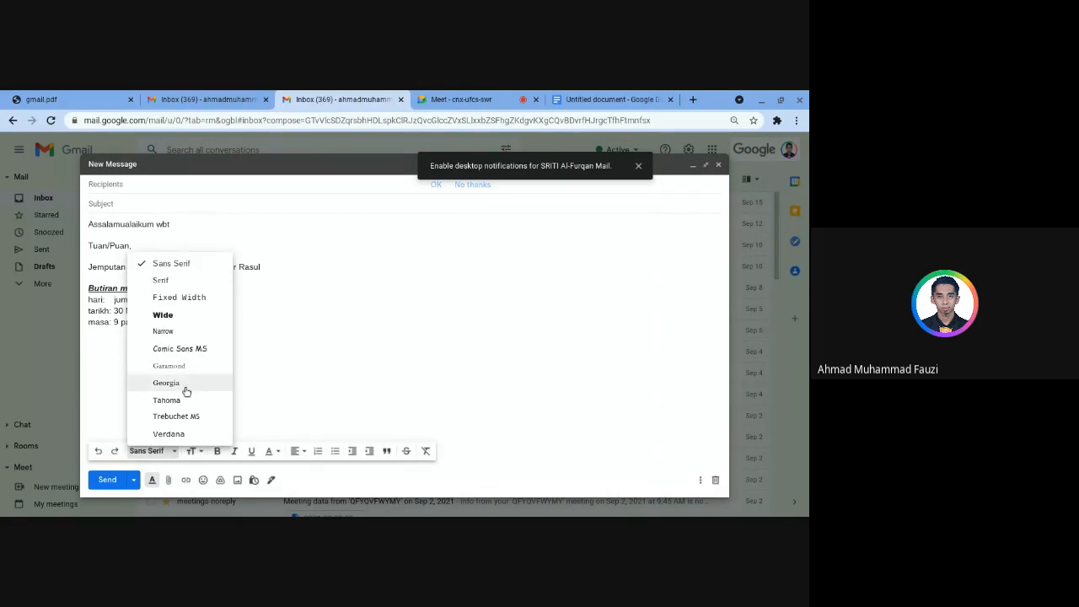
click(193, 468)
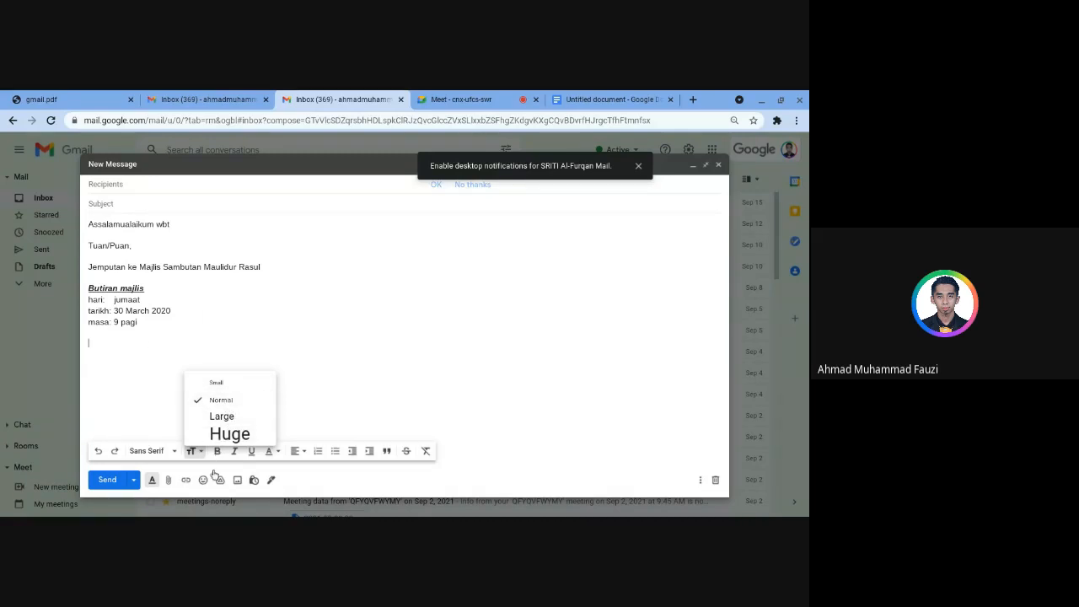
key(ctrl+b)
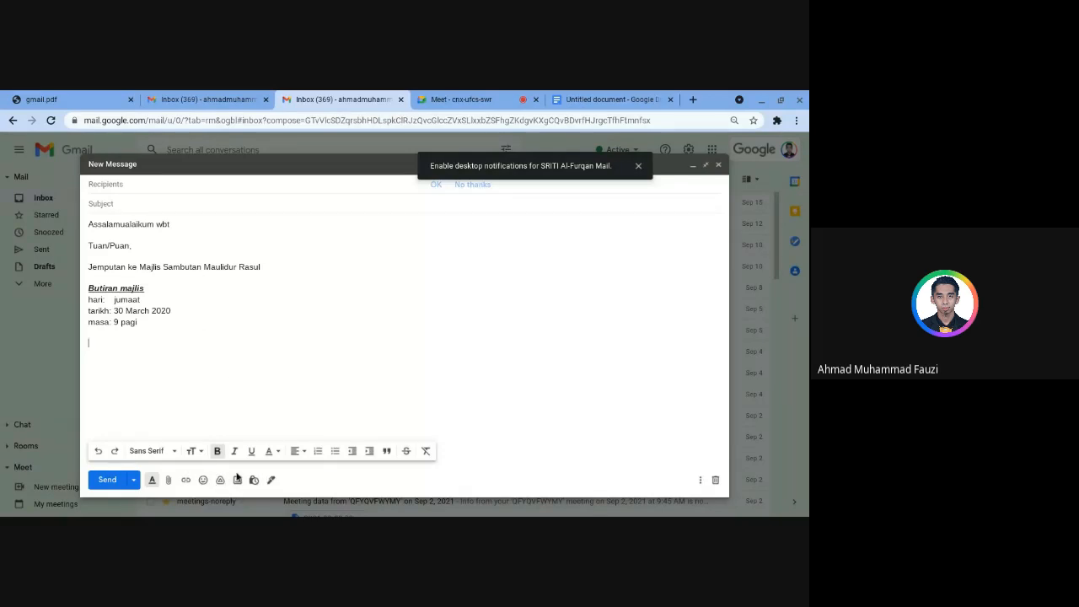
key(ctrl+i)
click(169, 494)
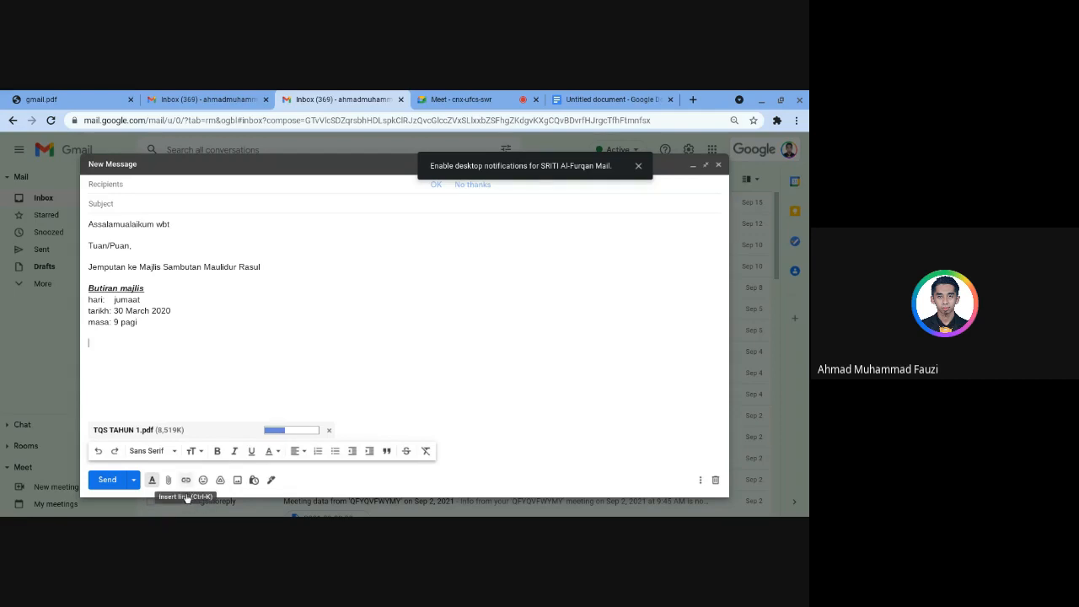
click(186, 482)
click(379, 330)
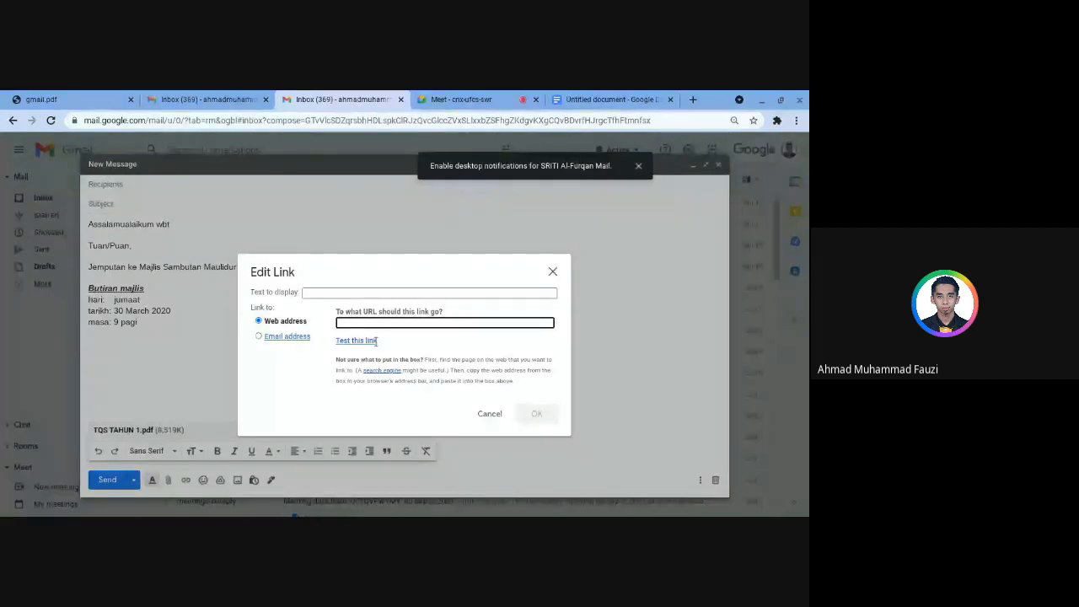
text(www)
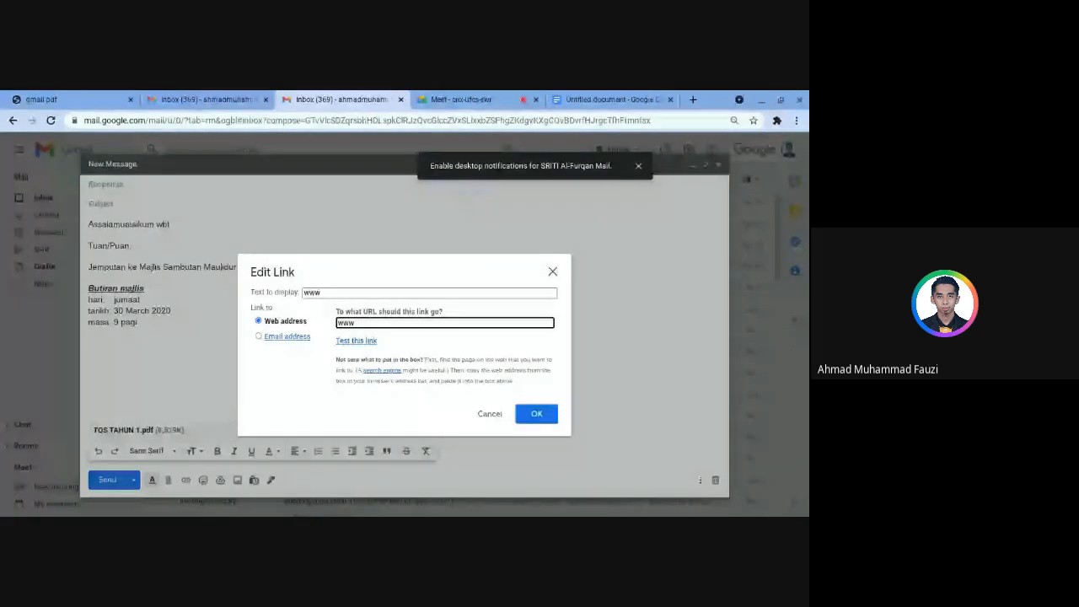
text(.gmail.com)
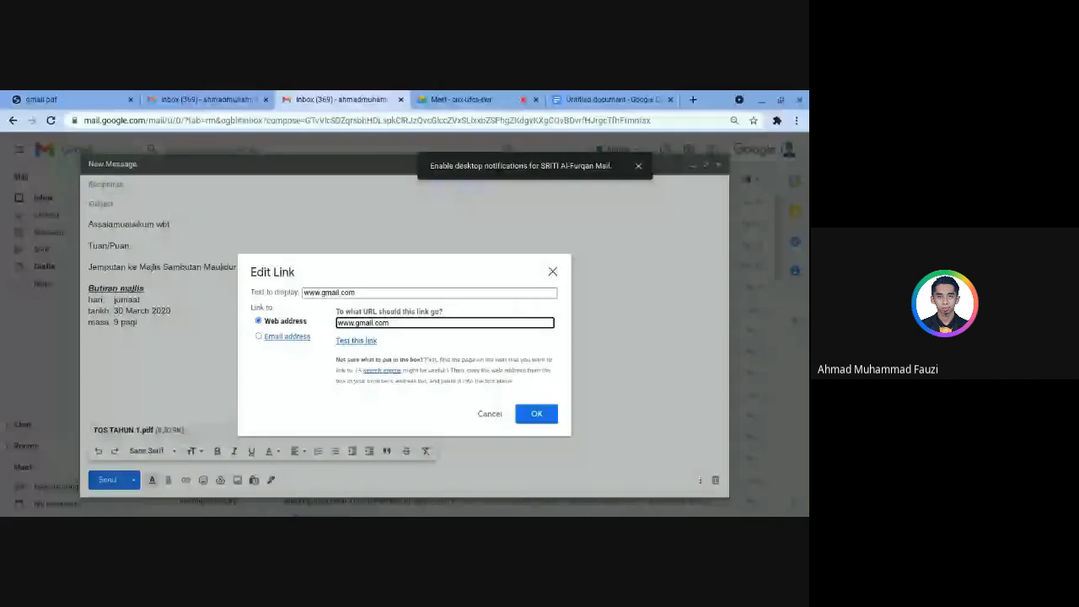
key(Return)
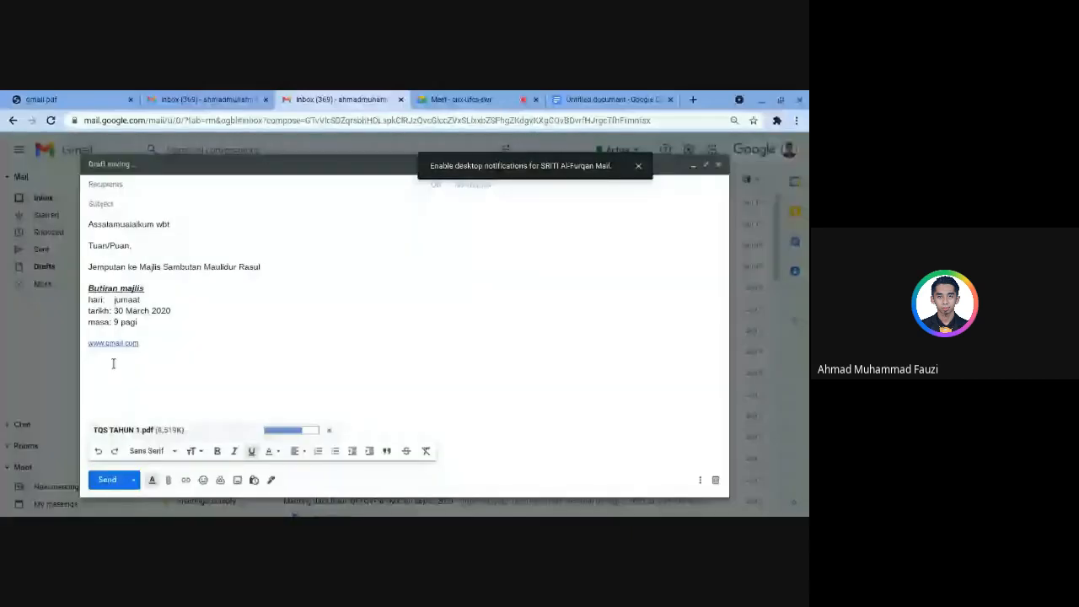
click(131, 361)
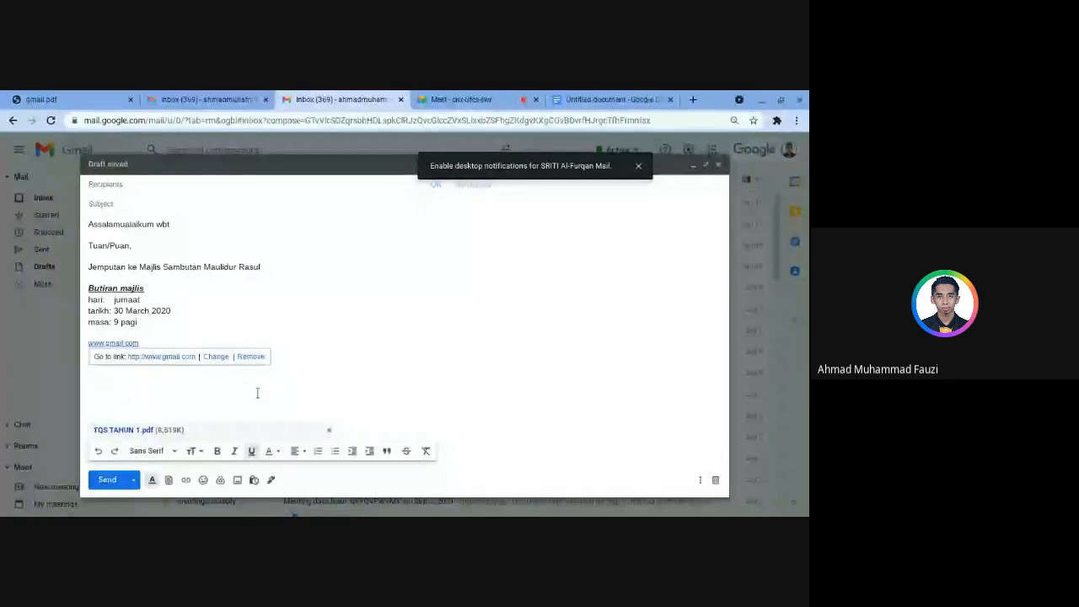
click(150, 363)
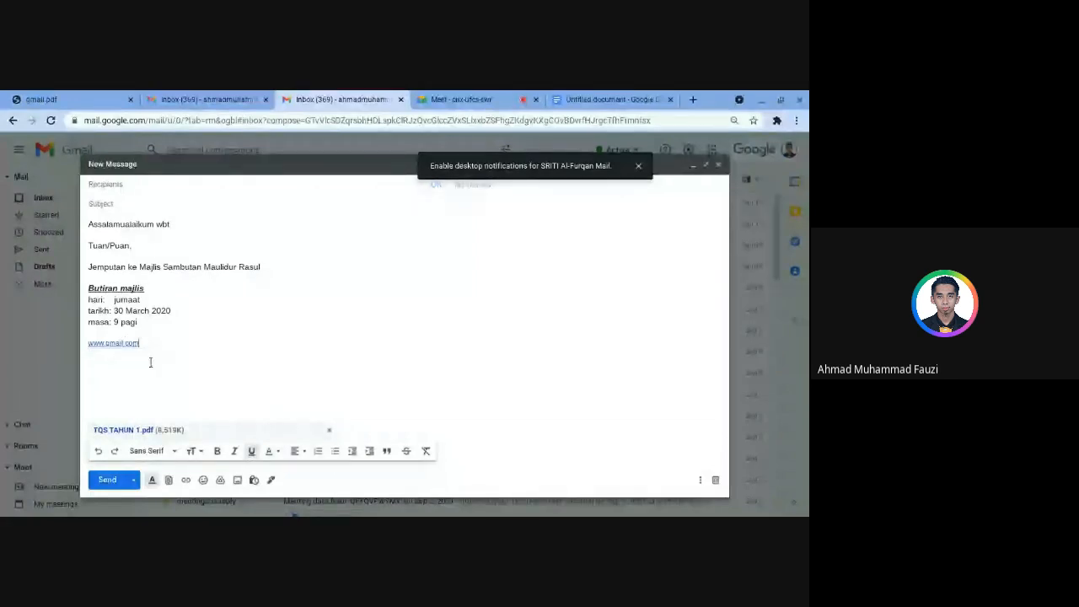
key(Return)
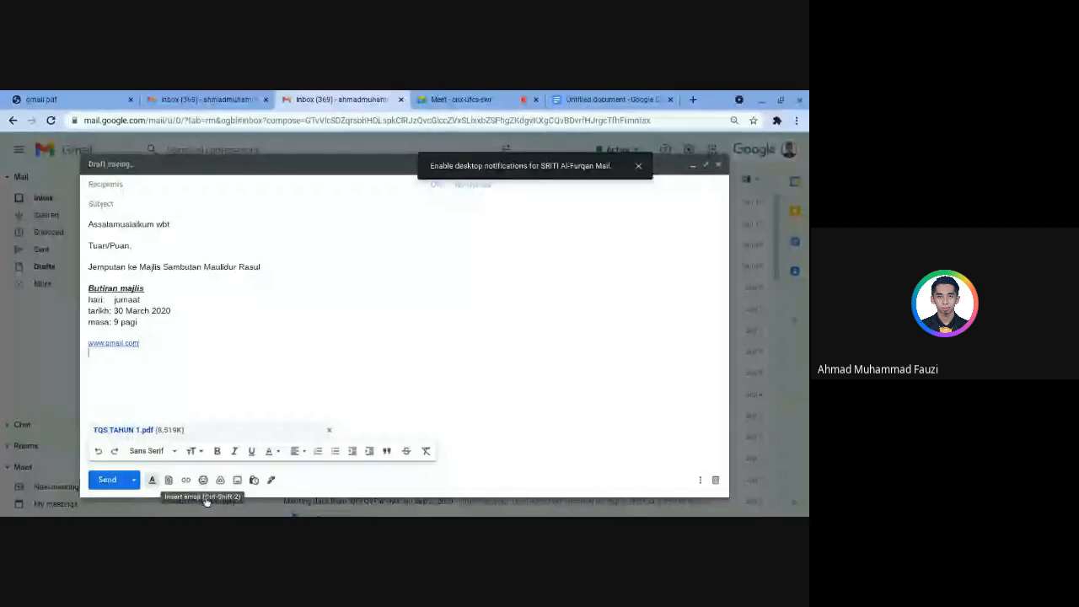
click(204, 481)
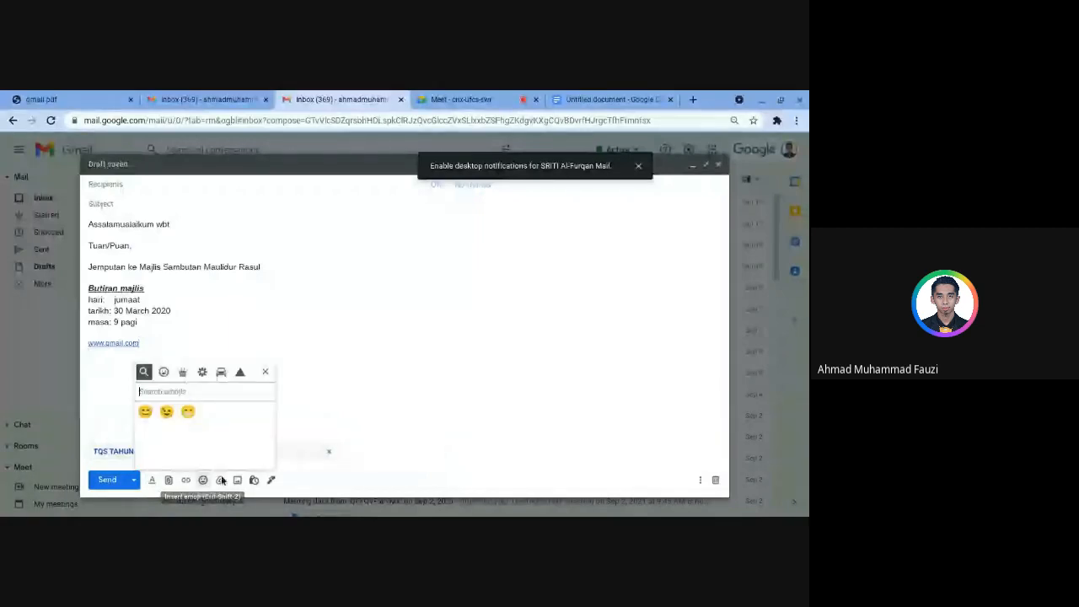
click(187, 412)
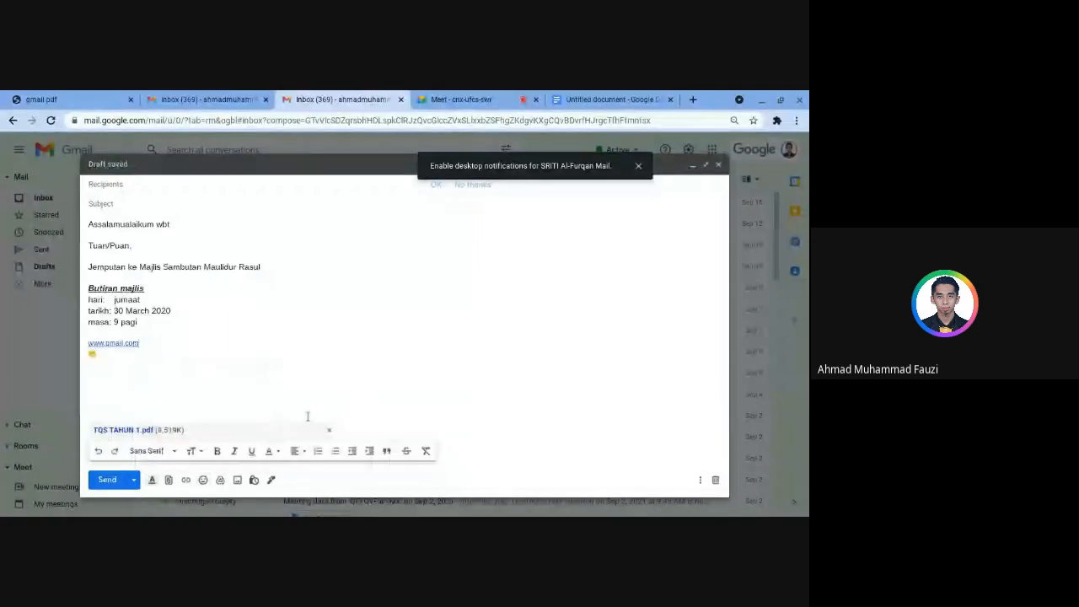
Open the Google Drive file selection for inserting a file into the message
click(220, 494)
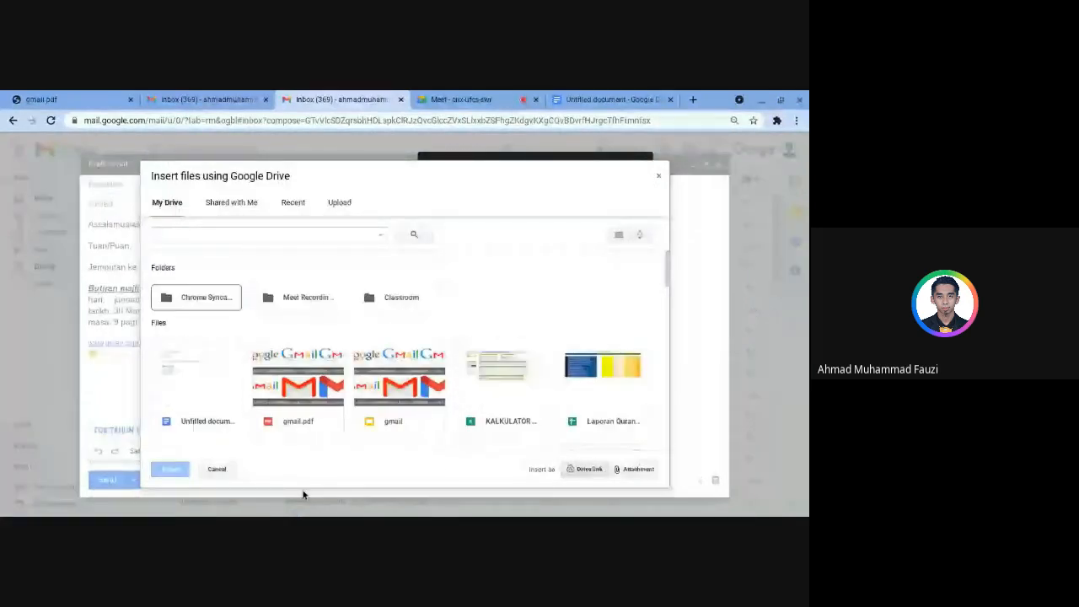
Insert gmail.pdf from Drive as a Drive link and the gold-on-dark-green calligraphy photo inline in the message body
click(302, 393)
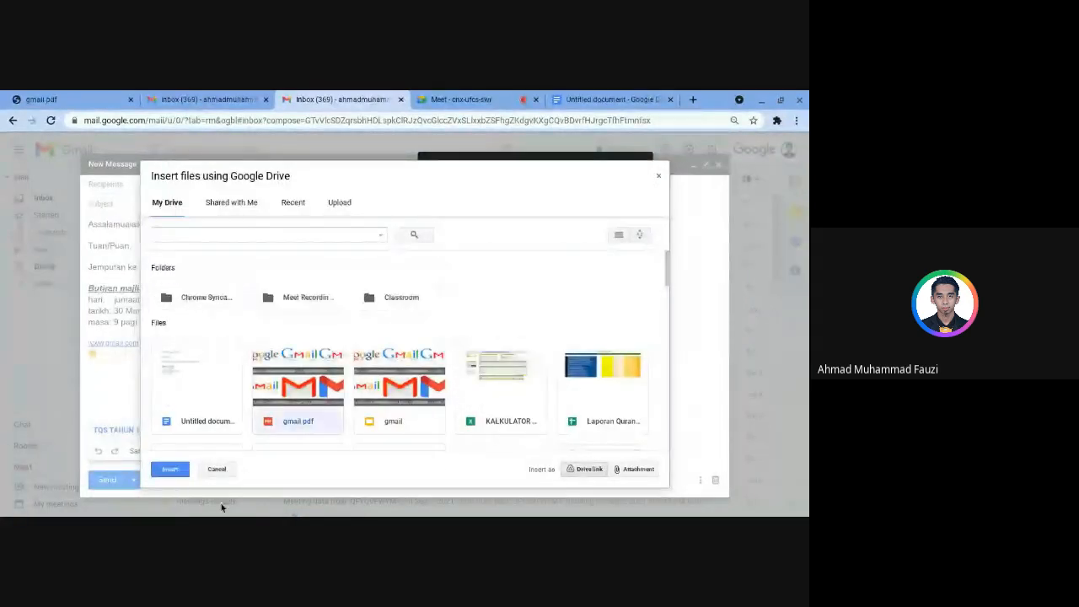
click(177, 472)
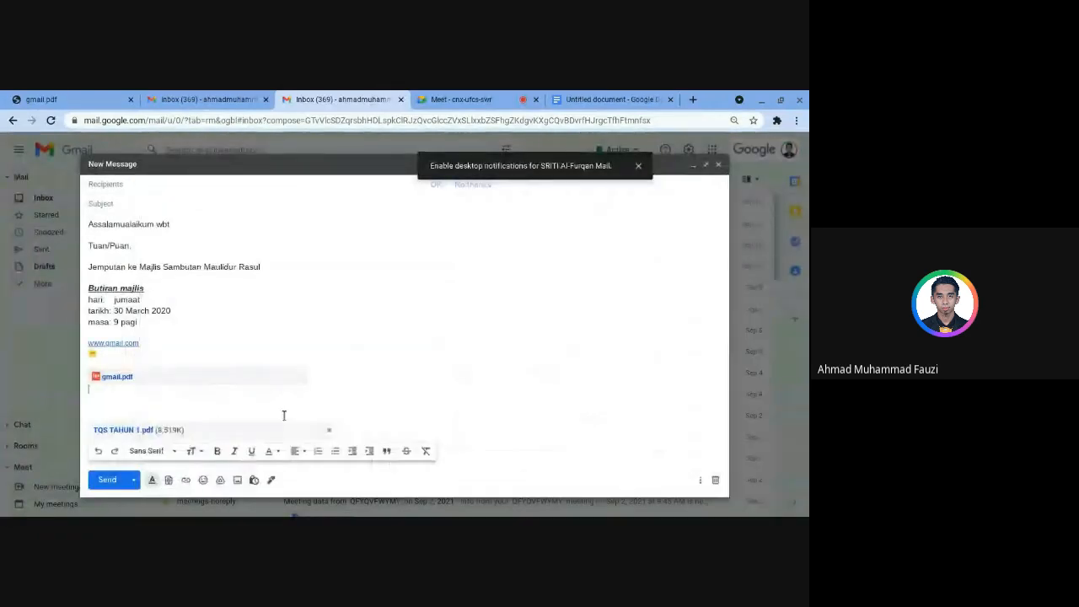
click(237, 480)
click(442, 363)
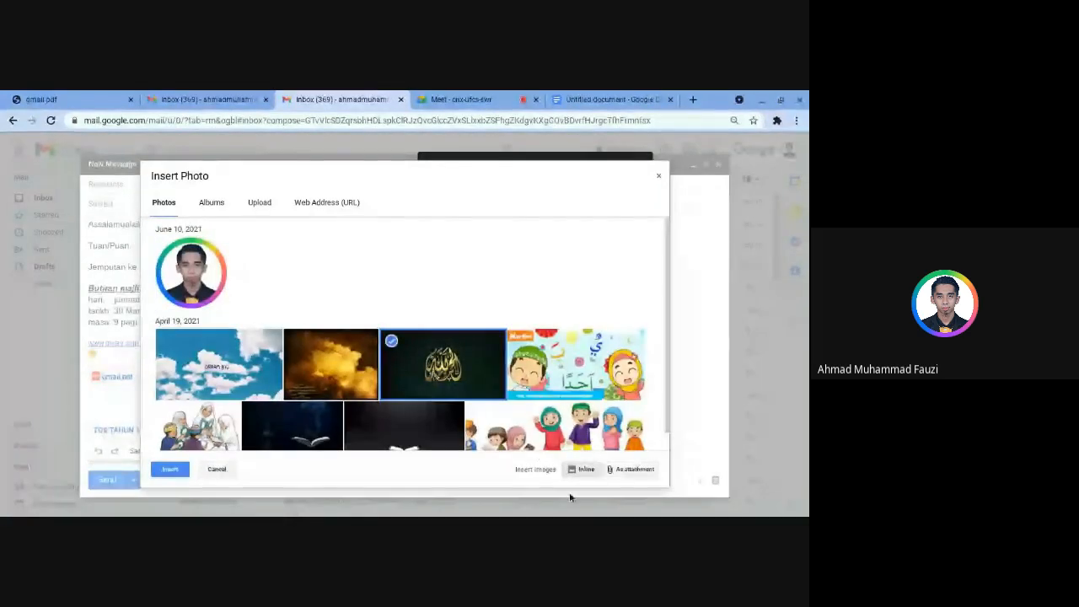
click(170, 469)
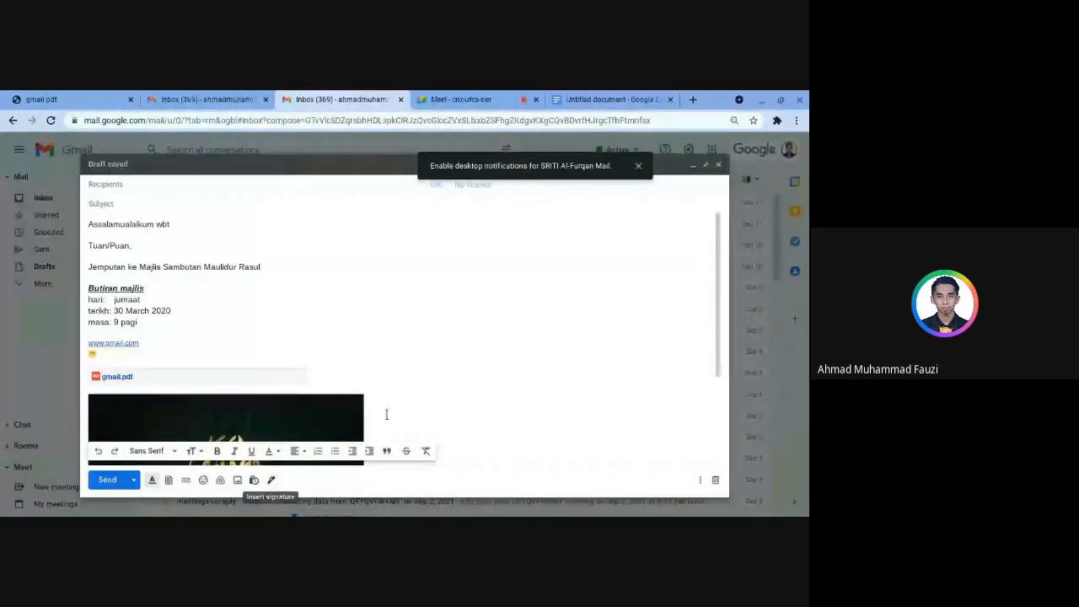
scroll(429, 362, down, 3)
scroll(420, 380, up, 3)
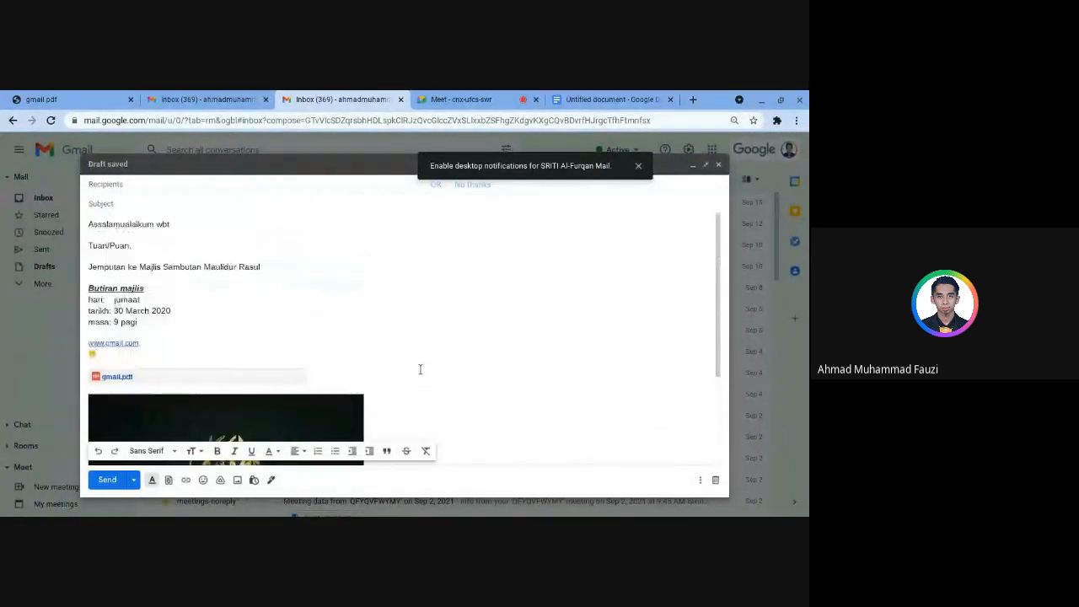
scroll(468, 421, down, 3)
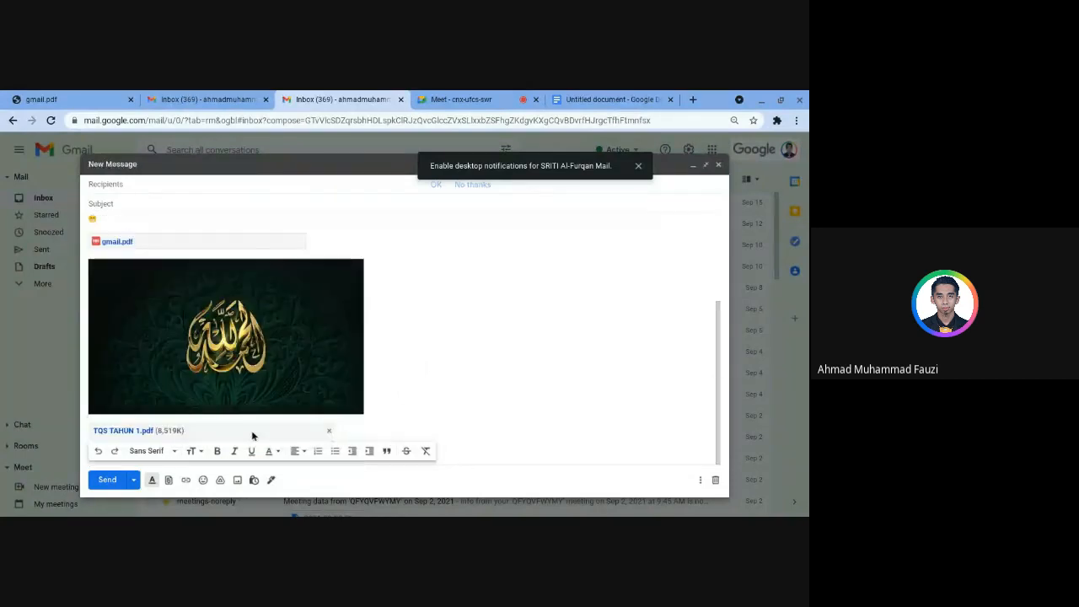
scroll(174, 267, up, 3)
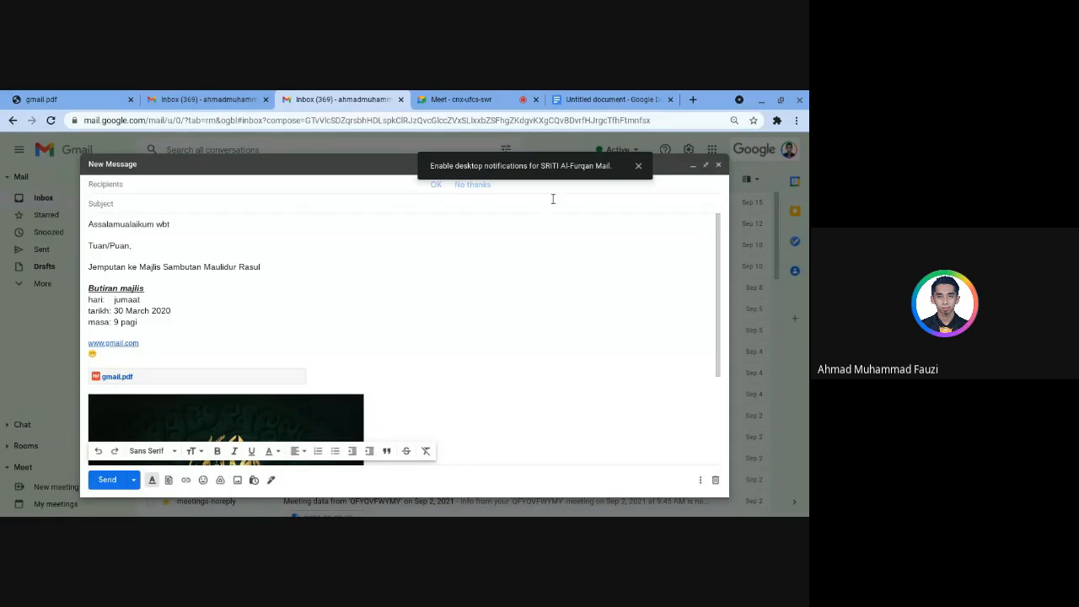
Dismiss the desktop notifications prompt and set the message subject to "Majlis maulidur rasul"
click(638, 165)
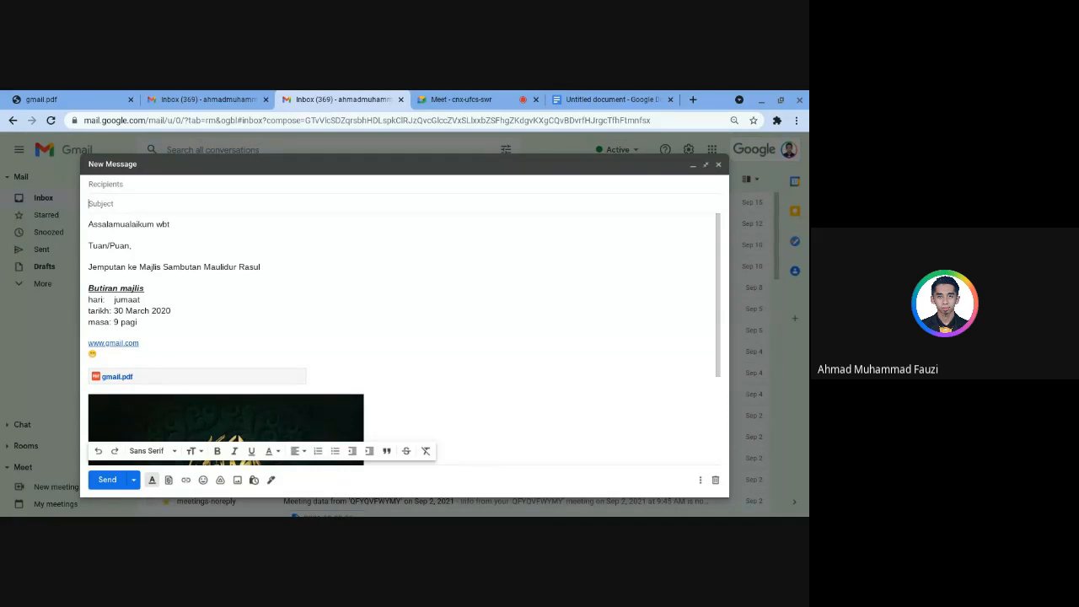
text(Majlis maulidur rasul)
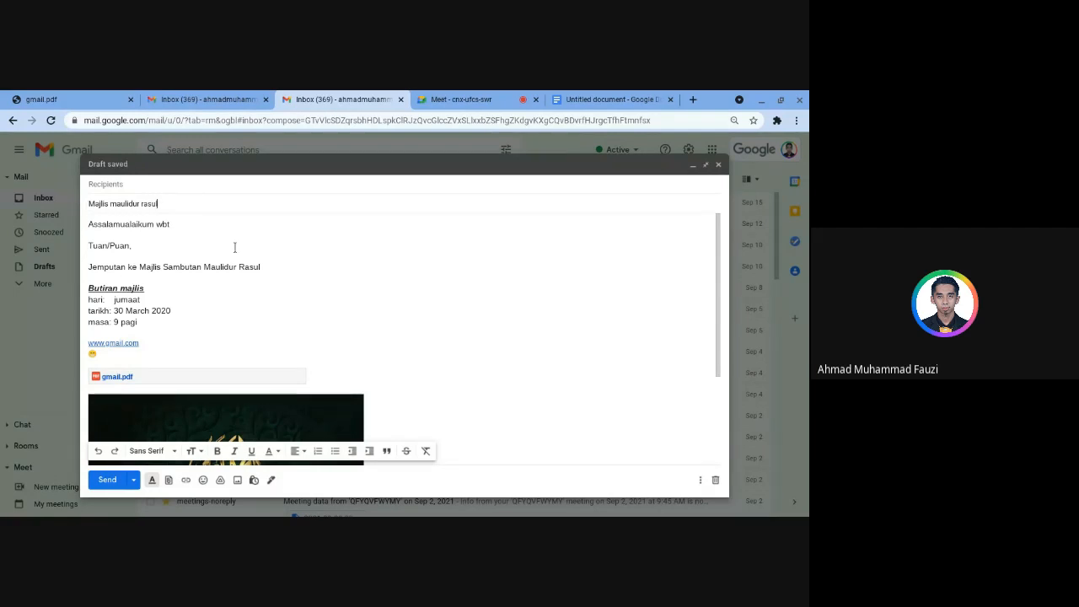
scroll(265, 279, down, 2)
scroll(270, 312, up, 2)
Add the second person in the All contacts list as the message recipient
click(128, 198)
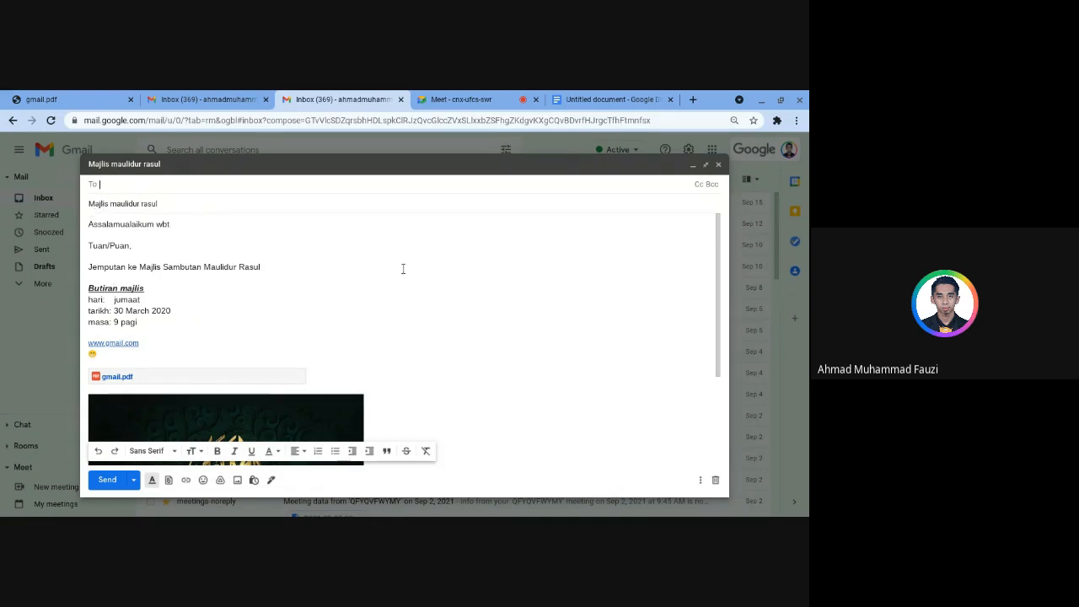
click(92, 185)
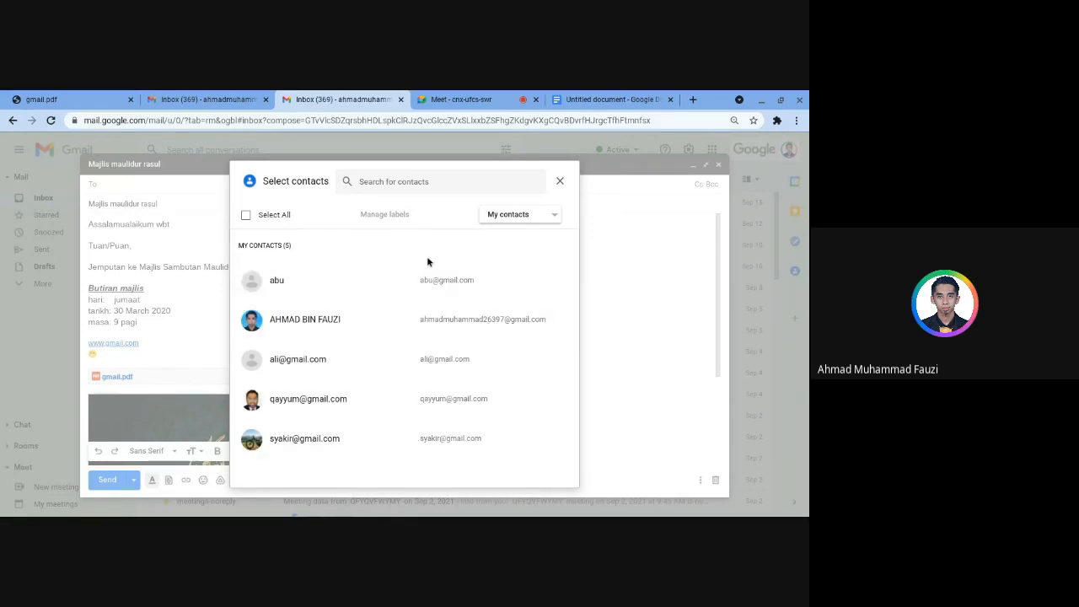
click(510, 216)
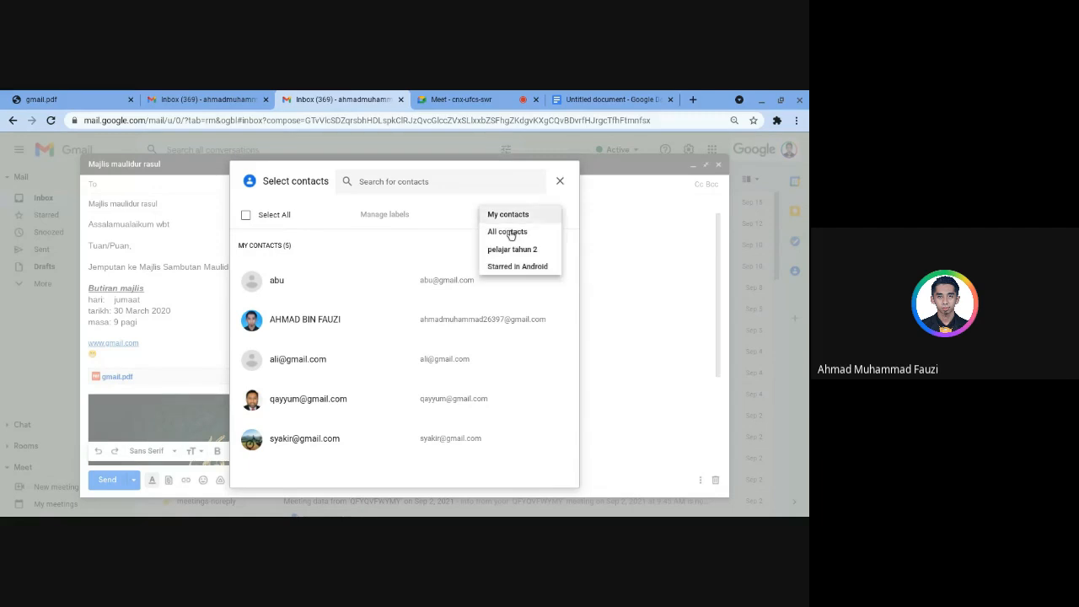
click(511, 233)
scroll(372, 341, down, 2)
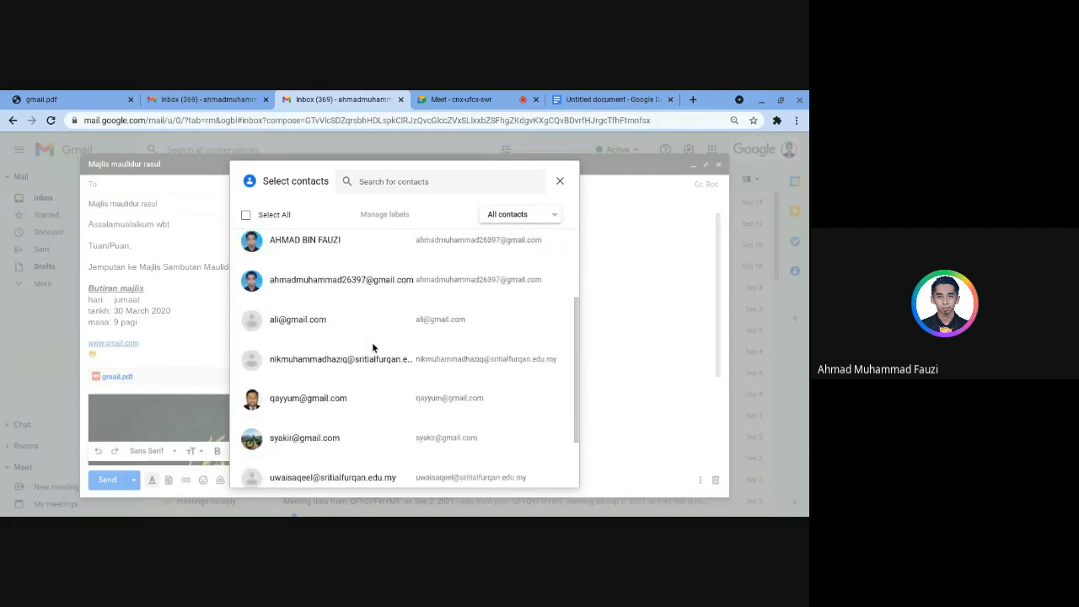
scroll(388, 378, up, 2)
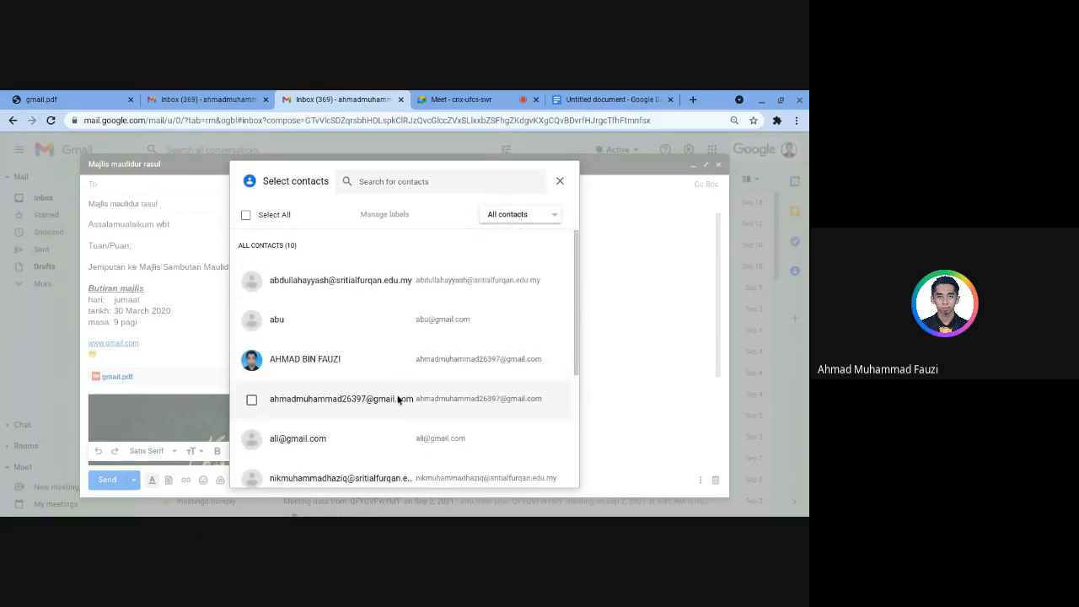
click(257, 336)
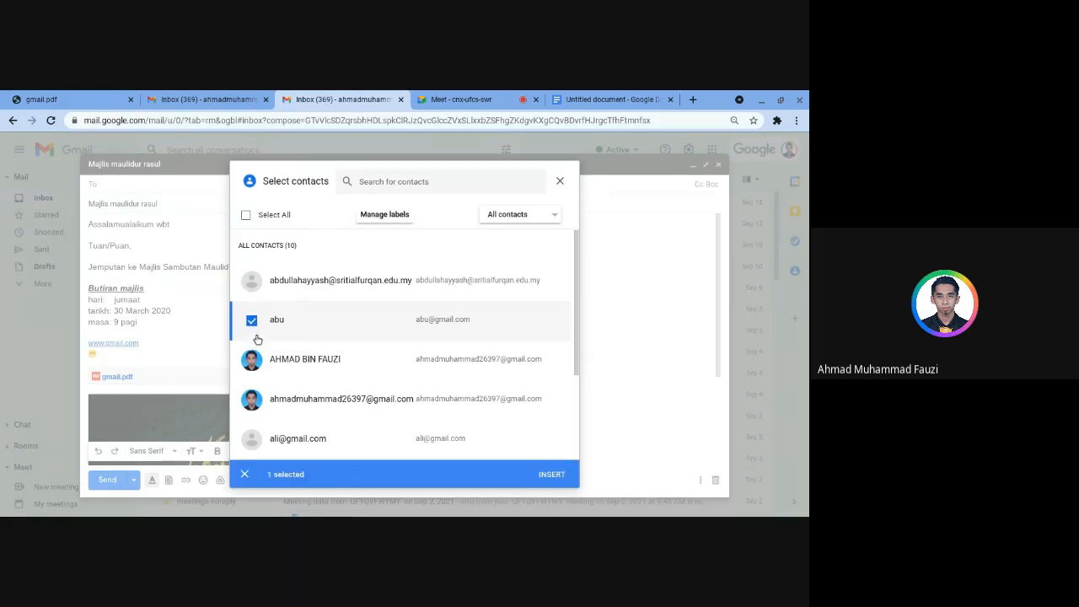
click(553, 474)
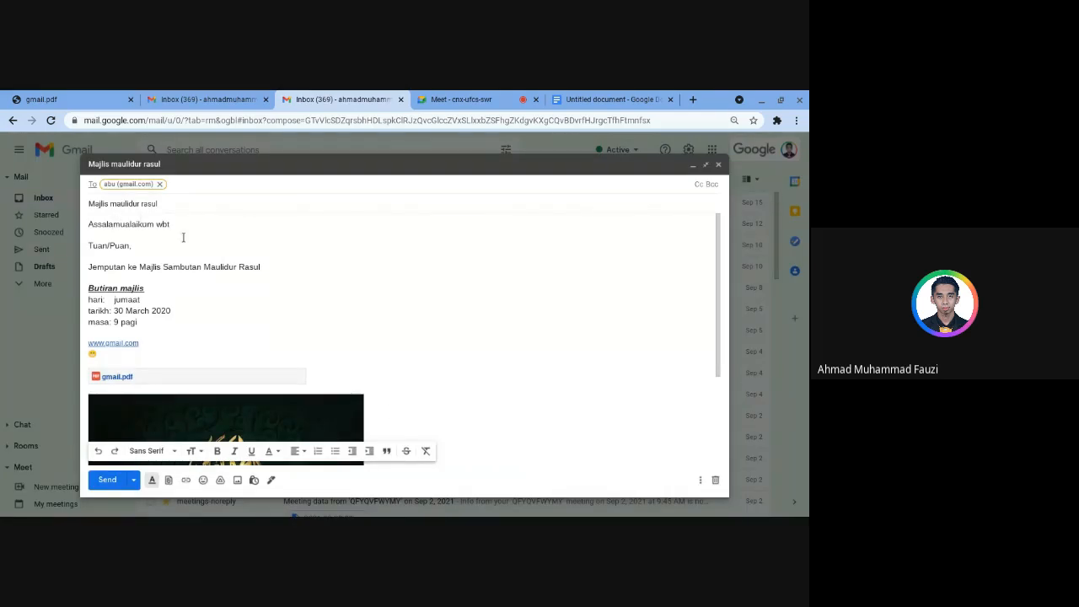
Review the message and send it with link sharing on, so anyone with the link can view the Drive file
scroll(309, 363, down, 3)
click(505, 349)
scroll(506, 349, up, 3)
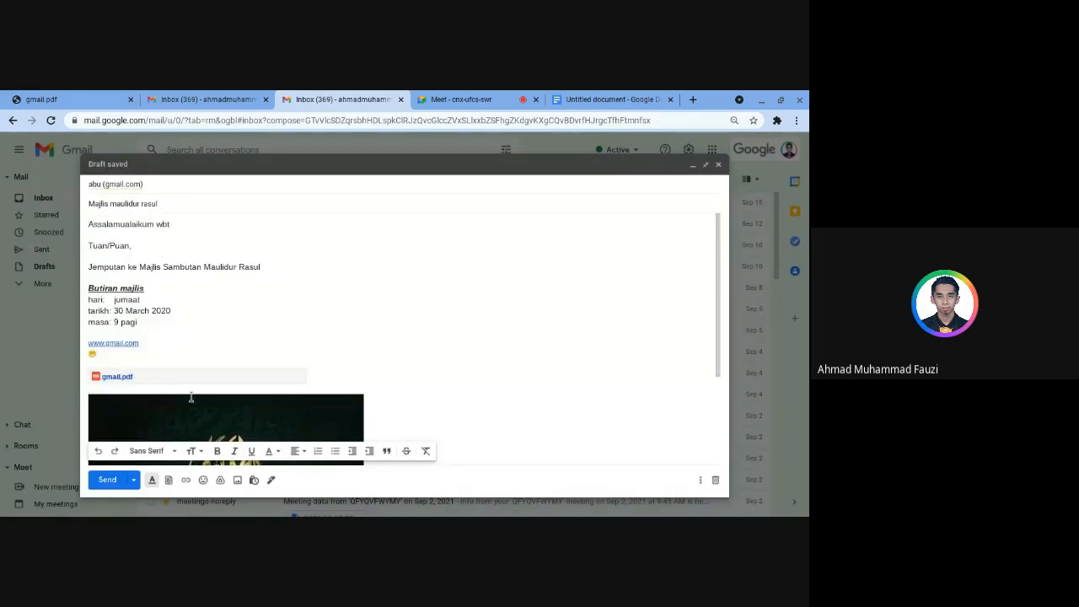
scroll(191, 398, down, 3)
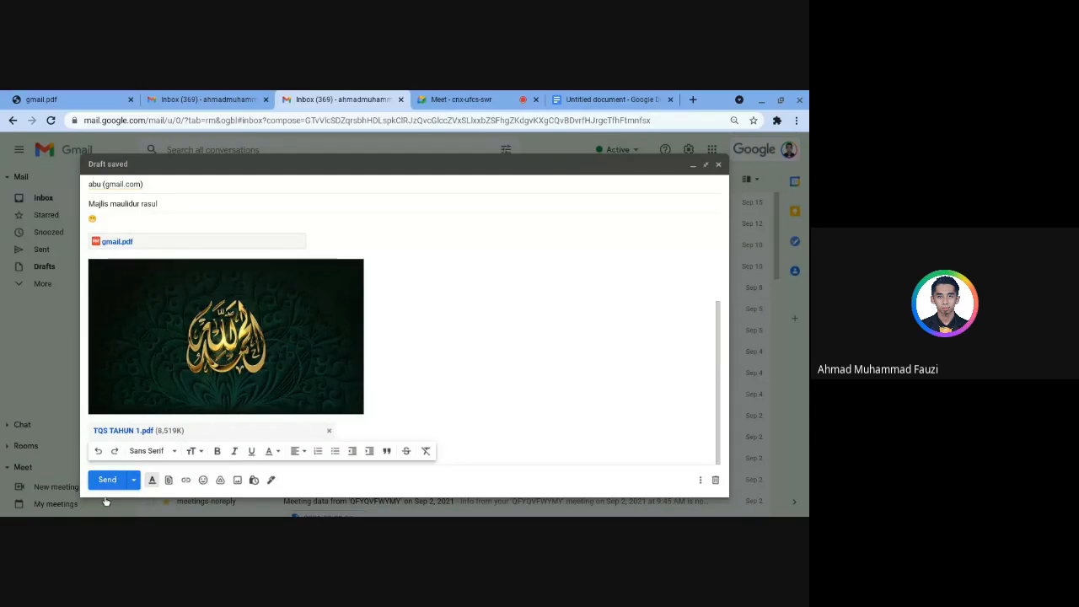
click(107, 479)
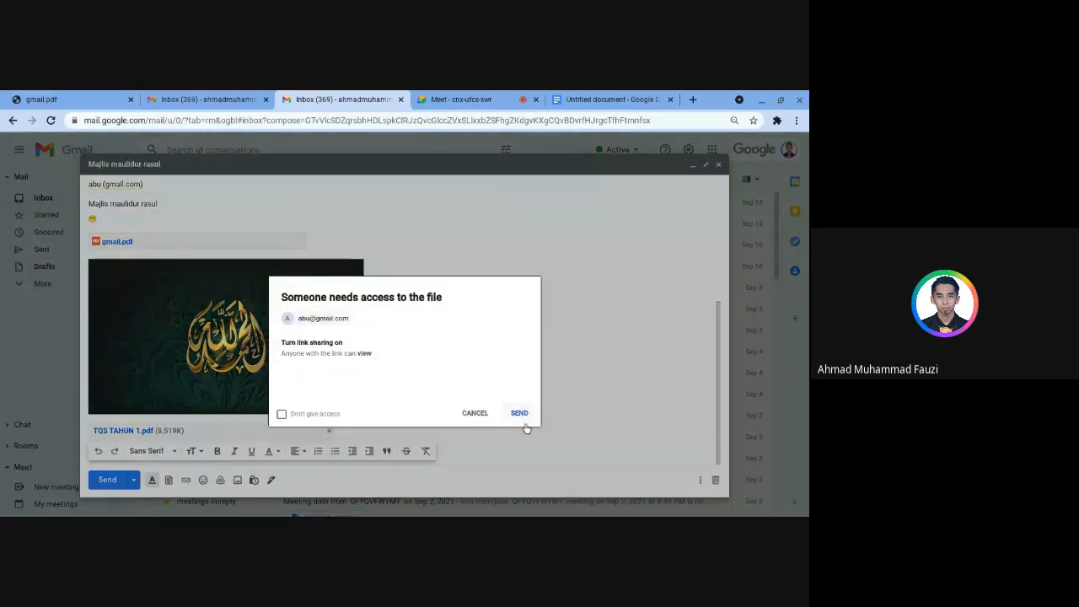
click(522, 422)
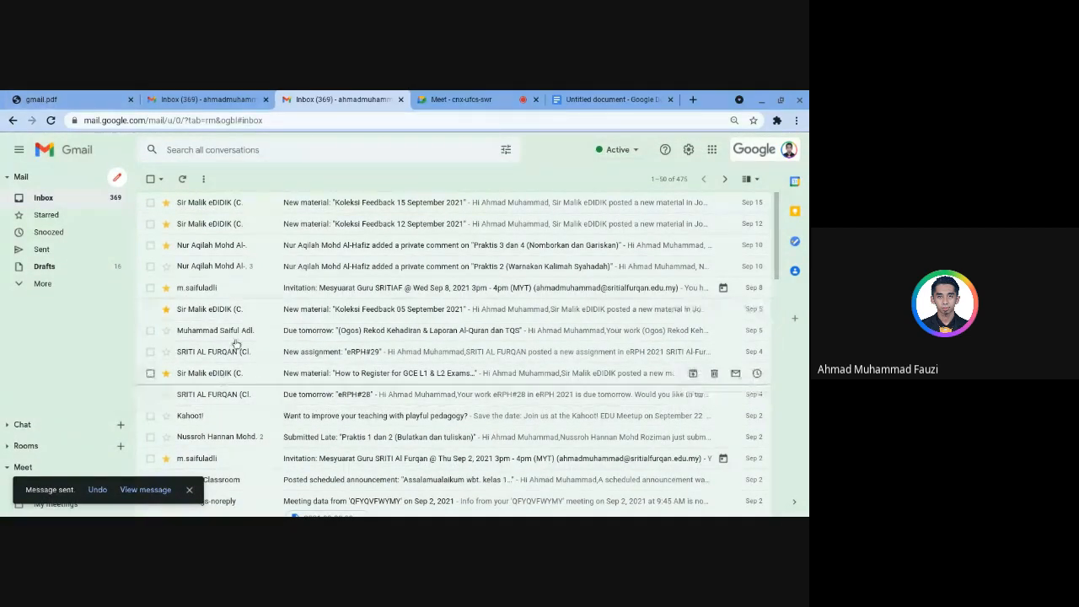
Look at the first Gmail subtopics list on page 4 of gmail.pdf and return to the Gmail inbox
click(77, 101)
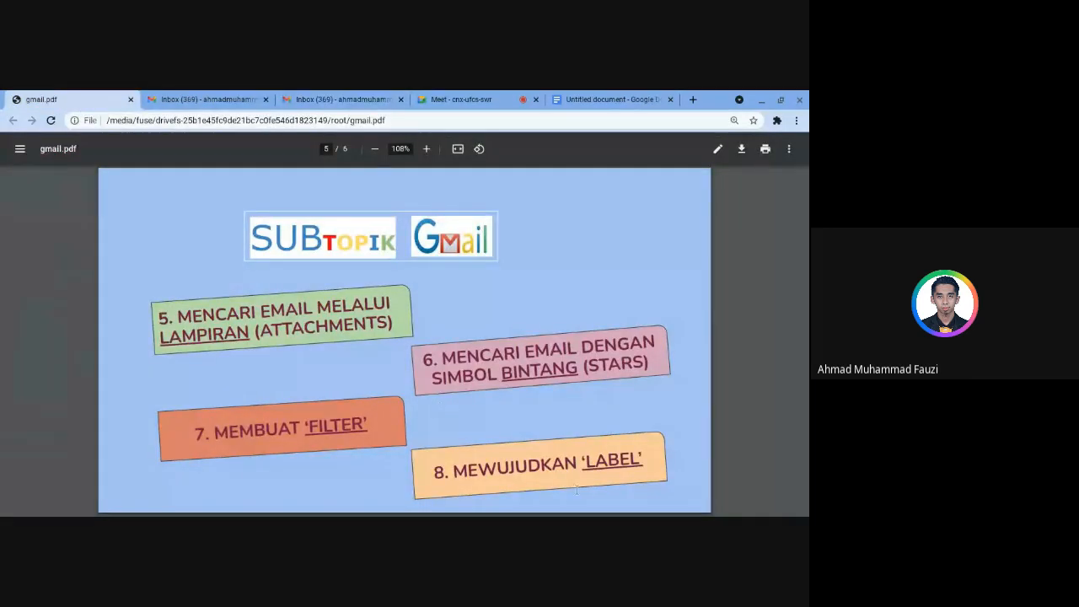
key(Left)
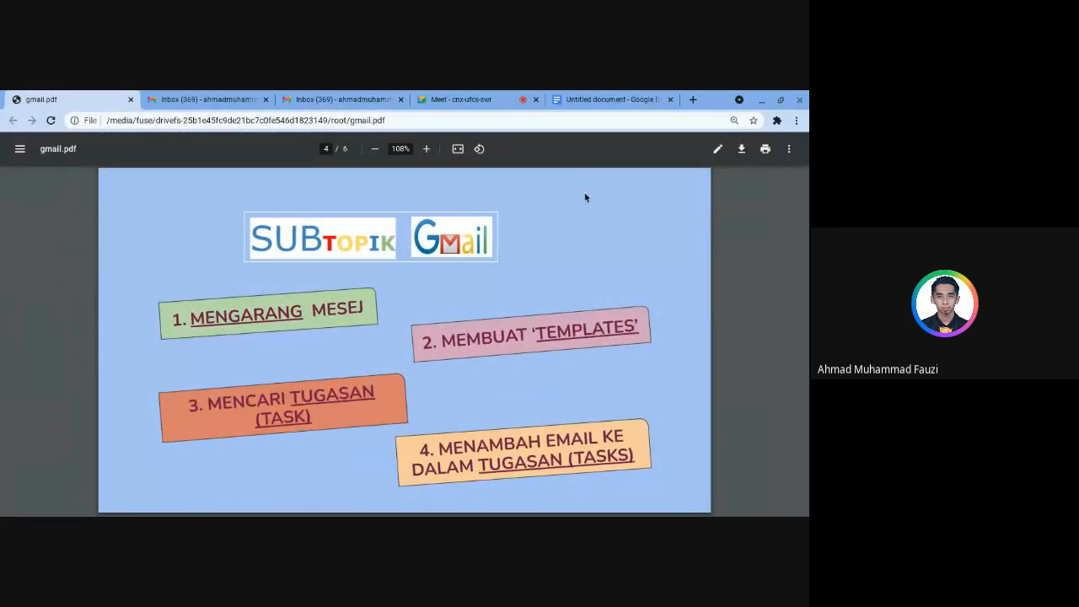
click(342, 107)
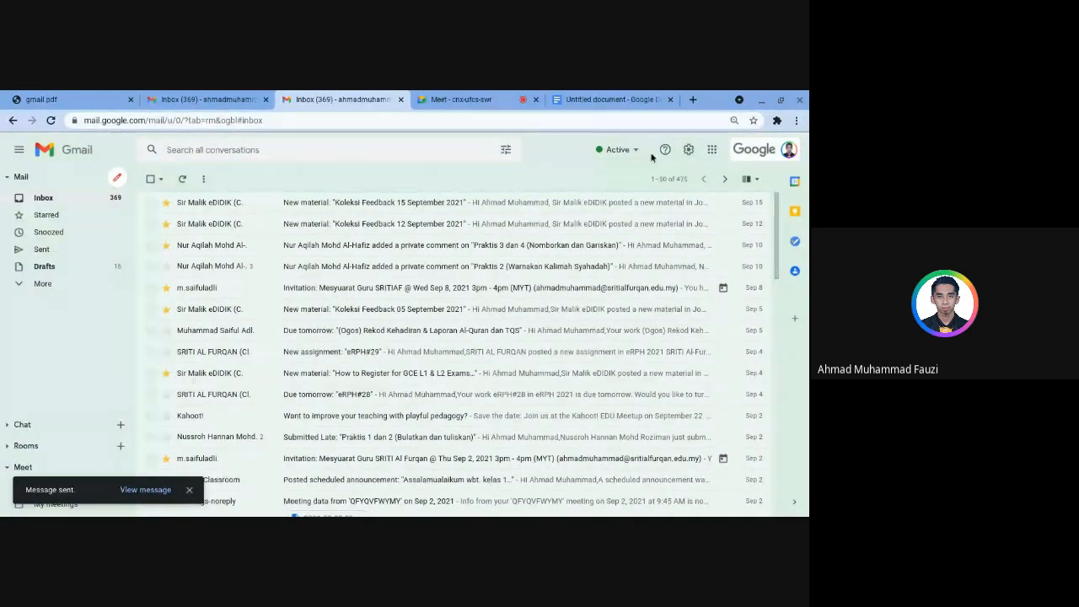
Check the Templates option in Gmail's Advanced settings and dismiss the desktop notifications prompt
click(689, 151)
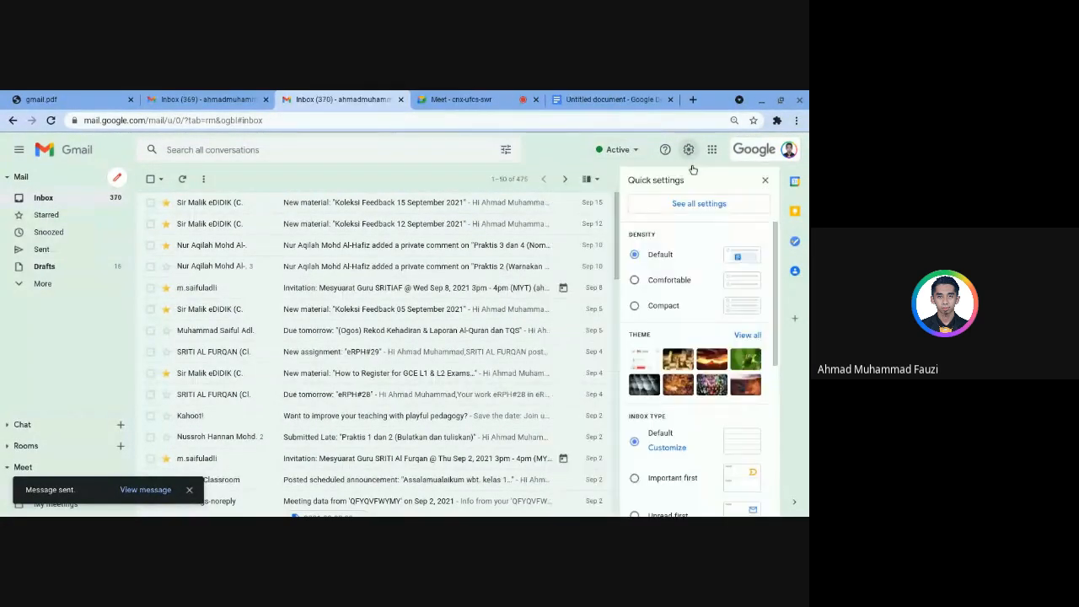
click(700, 224)
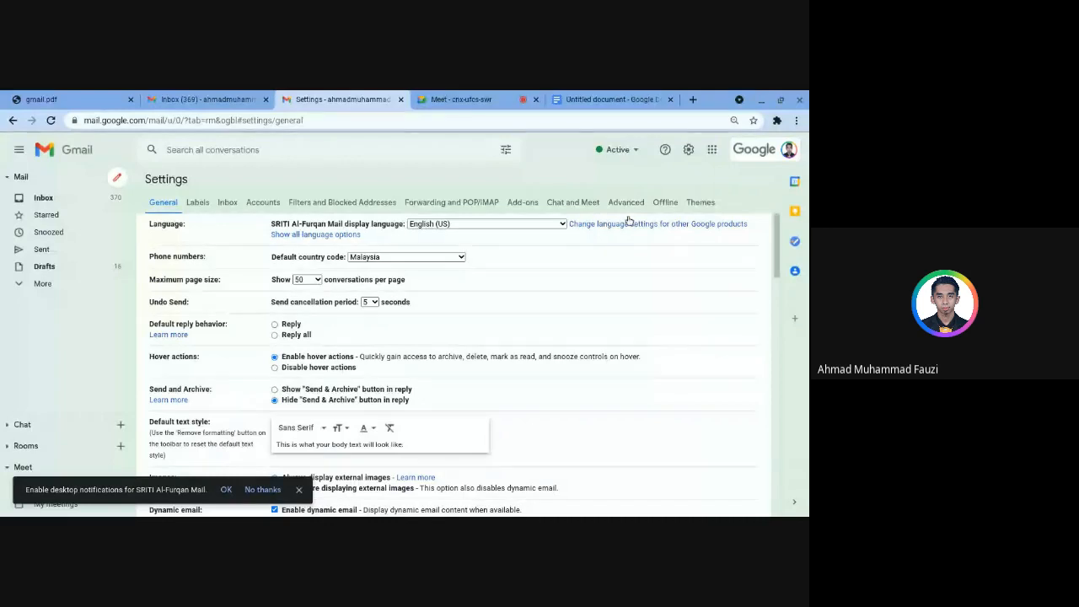
click(627, 202)
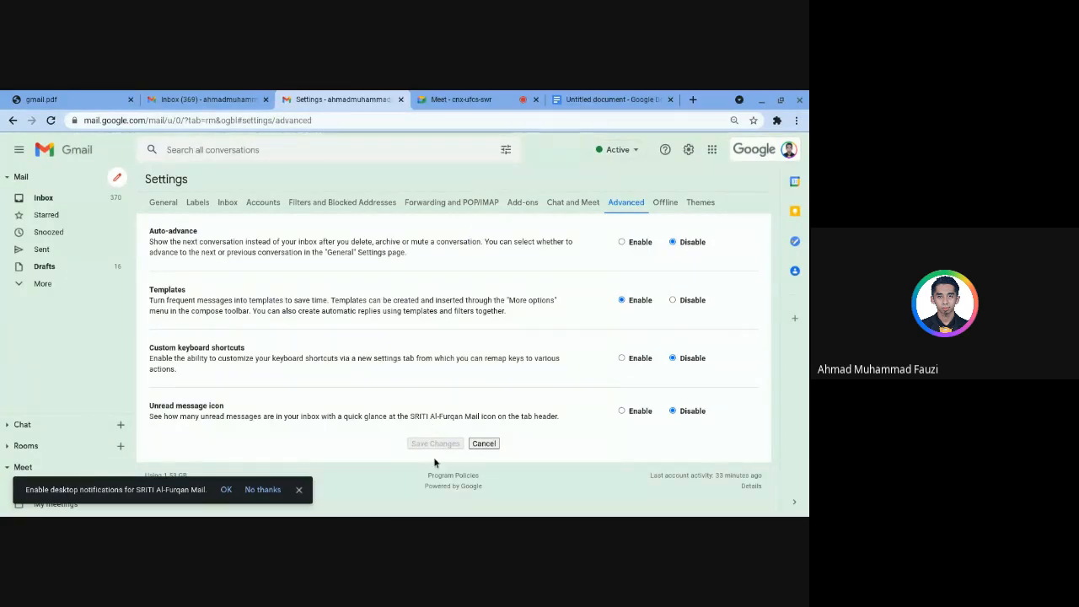
click(299, 489)
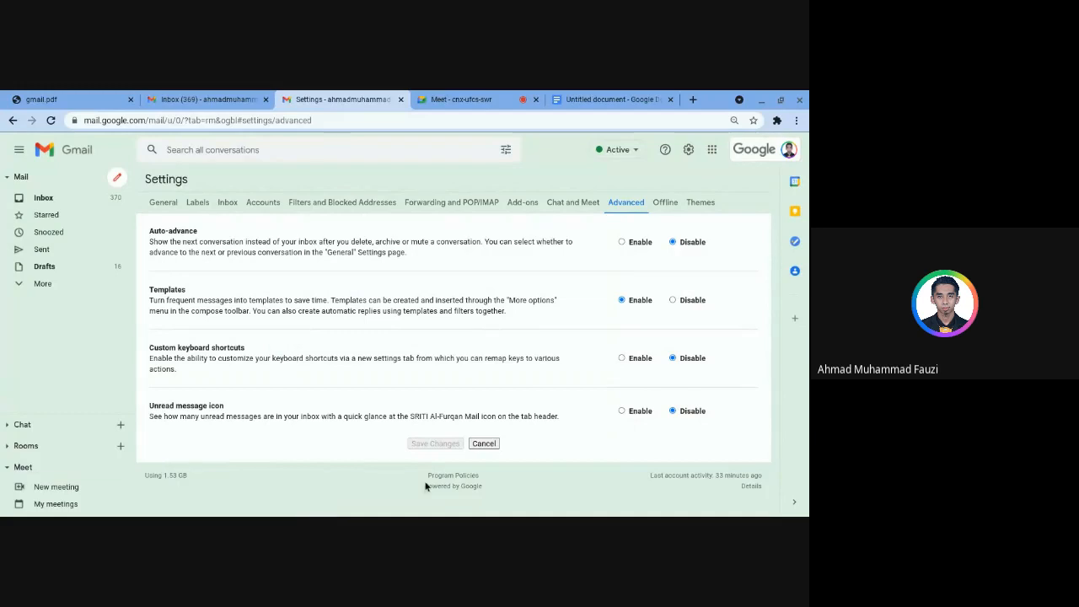
Compose a new message with the Maulidur Rasul invitation text (jumaat, 30 March 2020, 9 pagi) and the subject "majlis maulidur rasul"
click(117, 199)
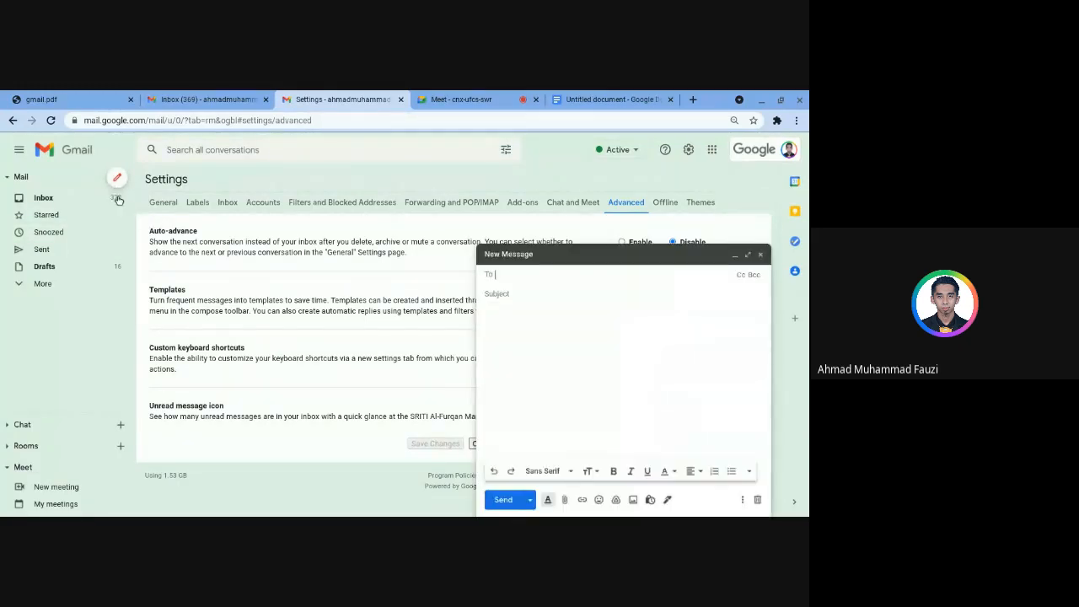
click(521, 342)
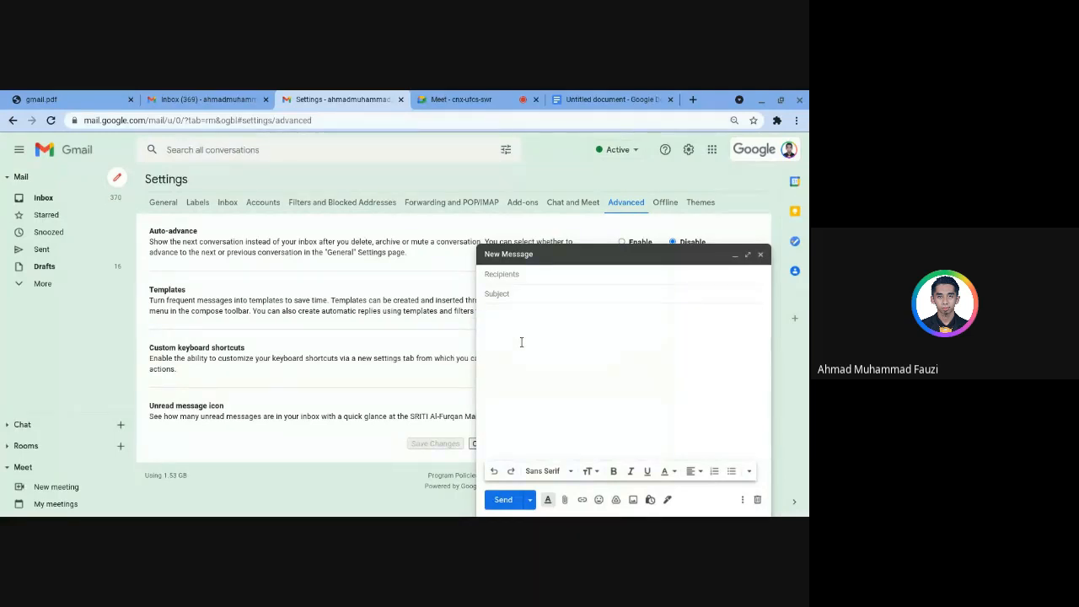
text(Assalamualaikum wbt  Tuan/Puan,  Jemputan ke Majlis Sambutan Maulidur Rasul  Butiran majlis hari:	jumaat tarikh: 30 March 2020 masa: 9 pagi)
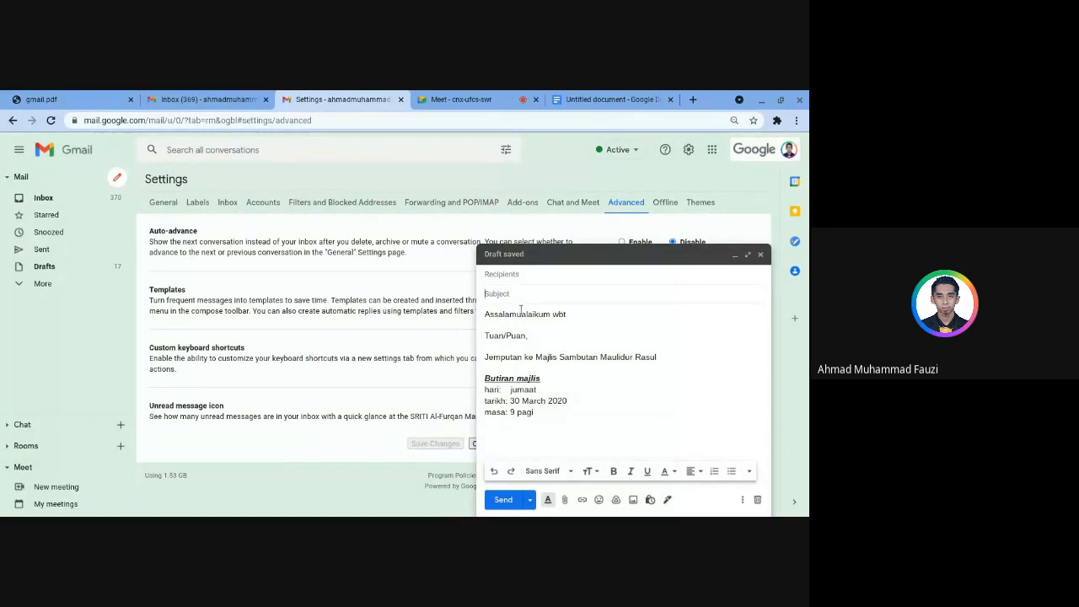
text(majlis maulidur rasul)
Save the draft as a new template named "majlis maulidur rasul" and close the draft
click(742, 499)
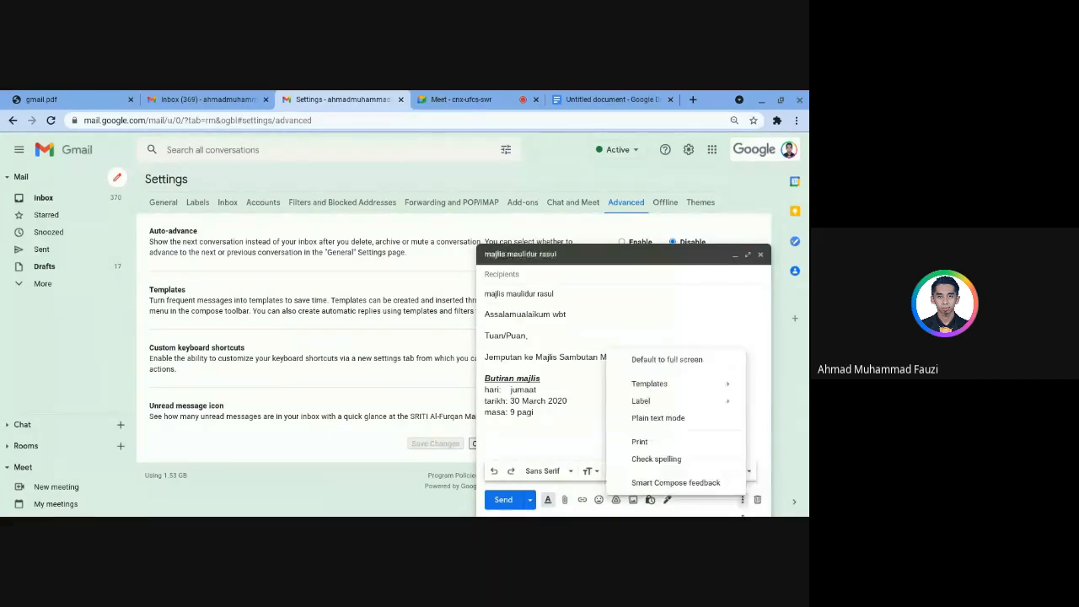
mouse_move(687, 385)
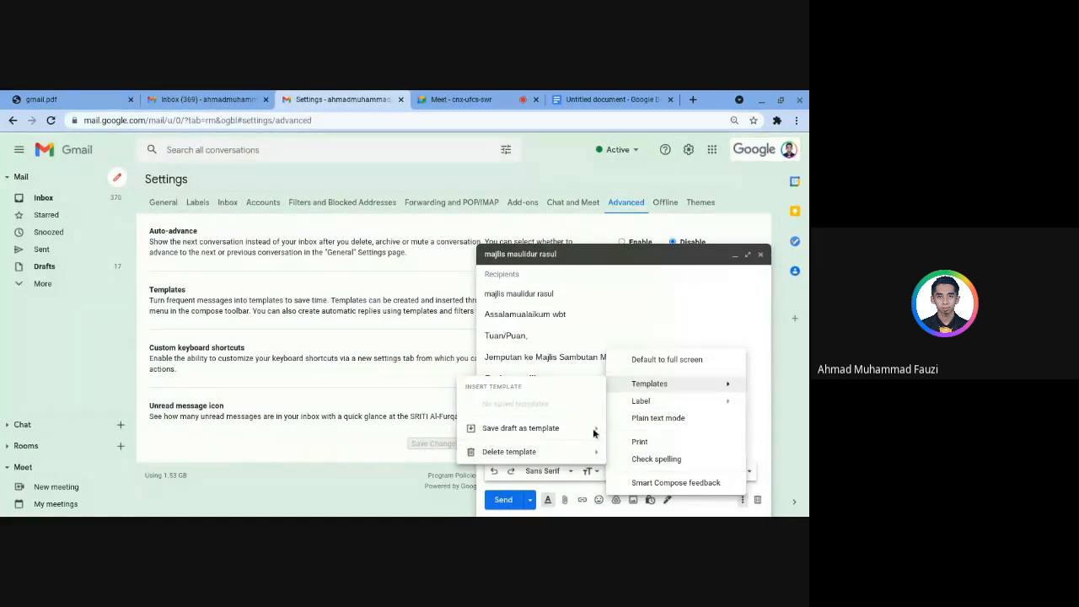
mouse_move(527, 430)
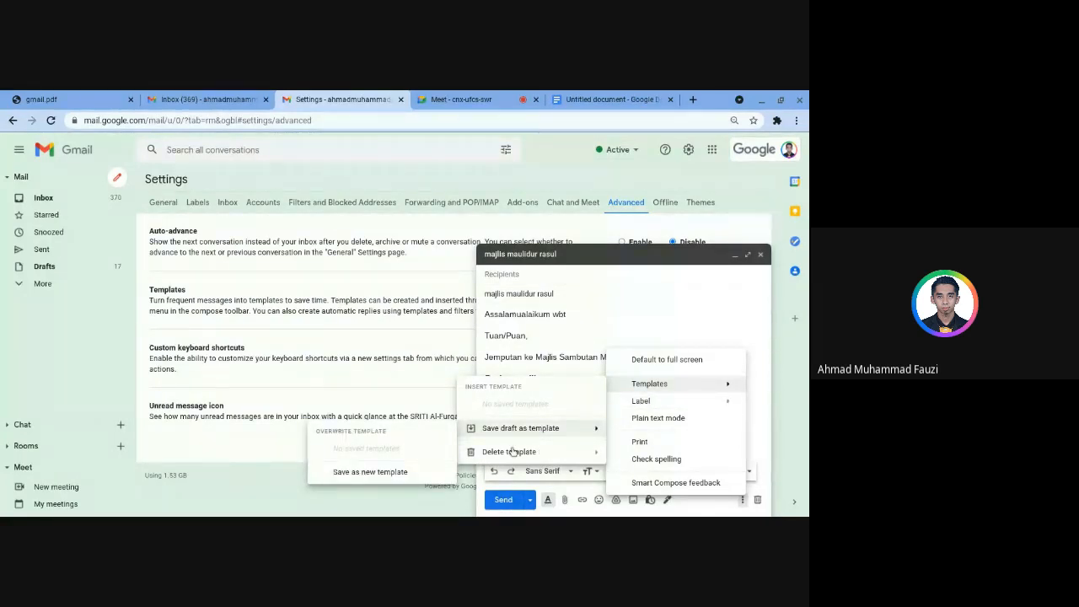
click(392, 489)
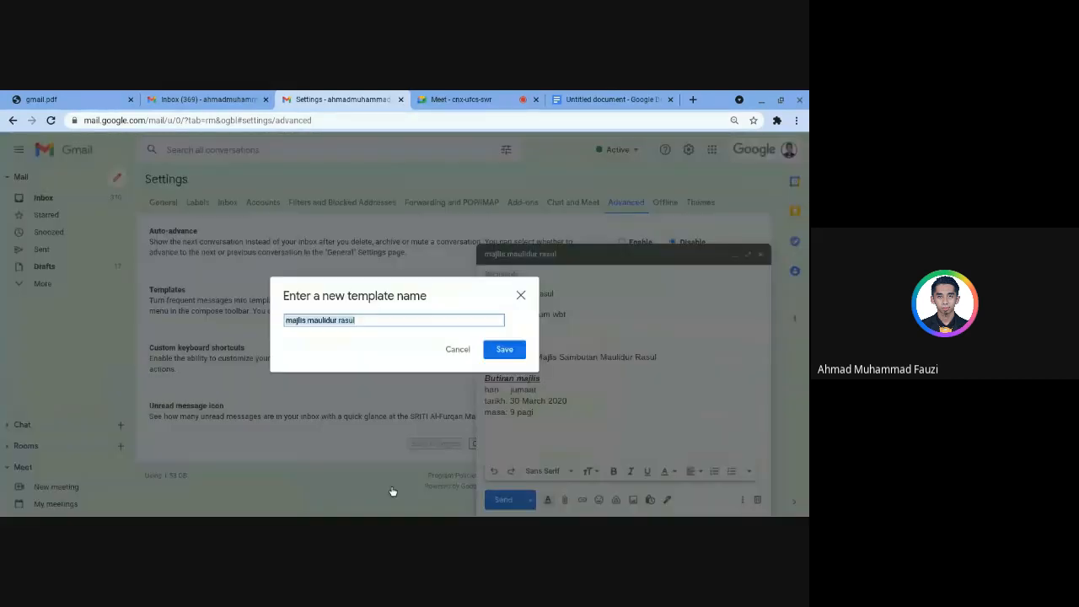
click(371, 333)
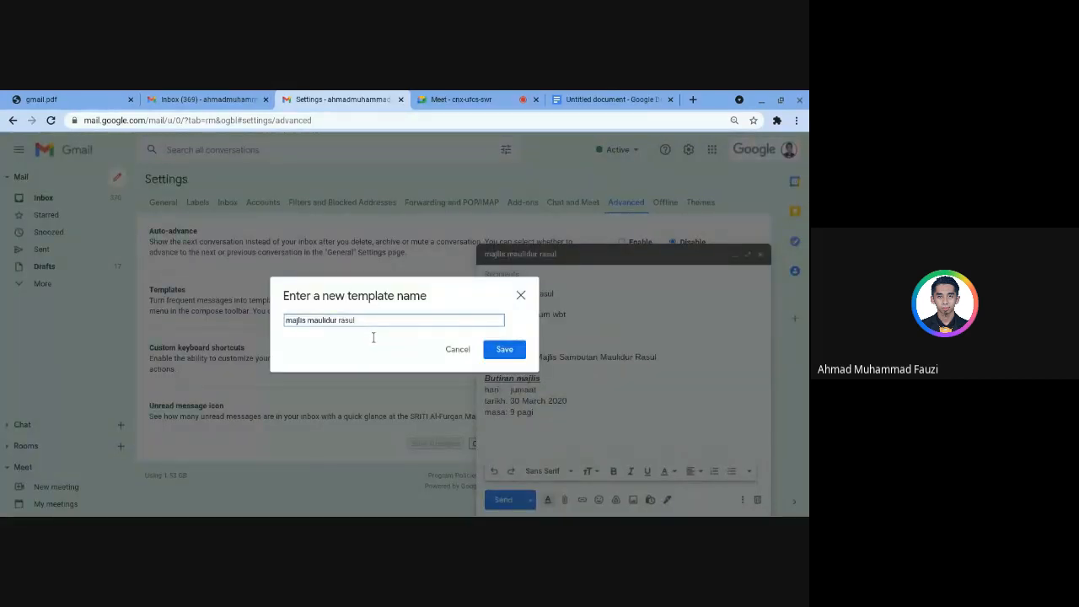
drag(277, 338, 354, 335)
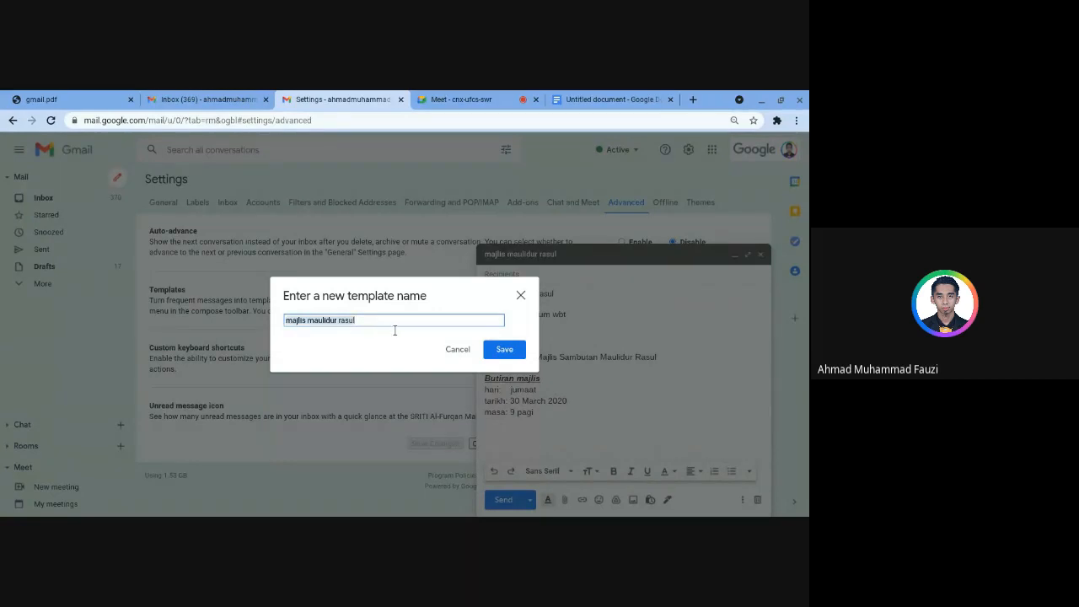
click(368, 333)
click(503, 354)
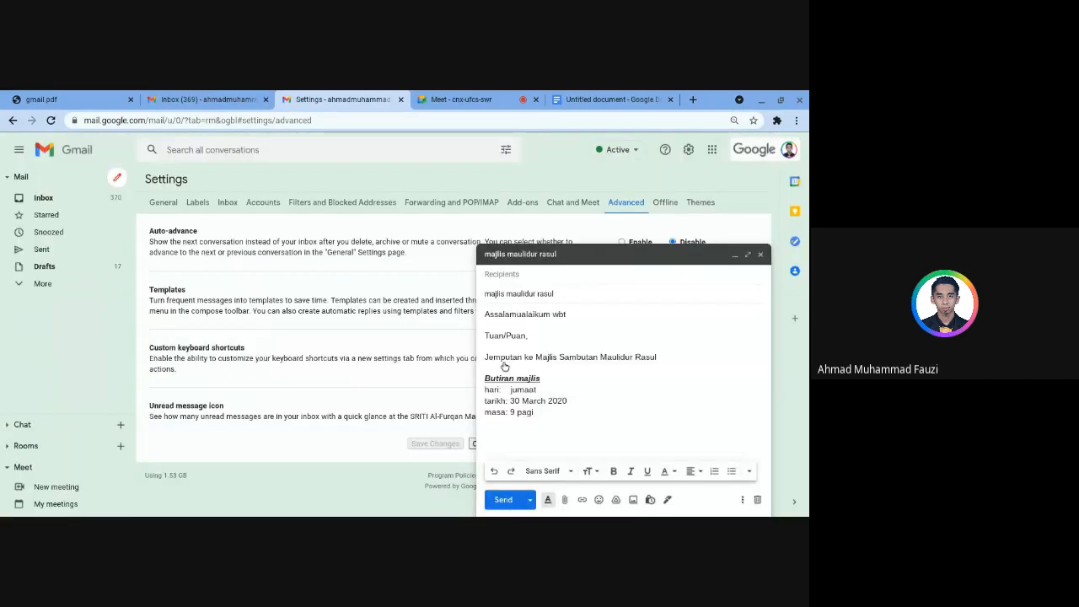
click(760, 253)
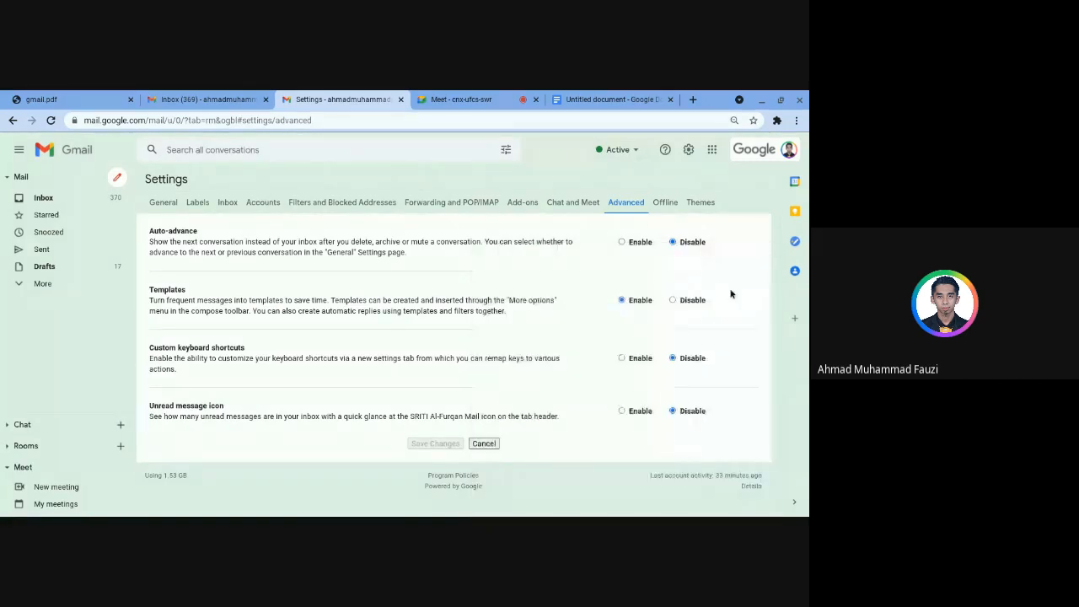
Start a new message and insert the saved "majlis maulidur rasul" template
click(117, 177)
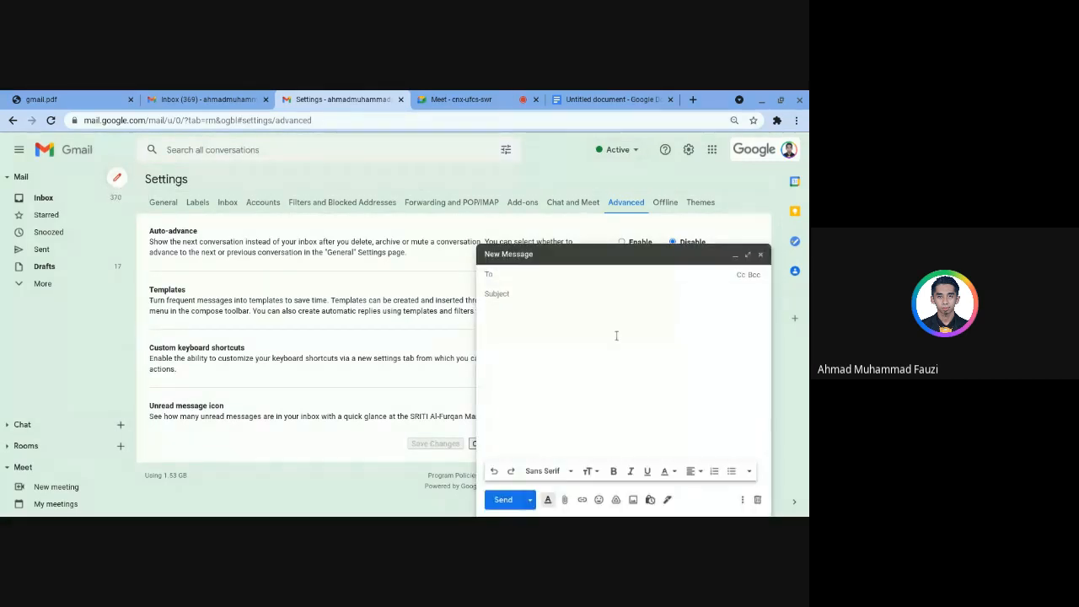
click(761, 255)
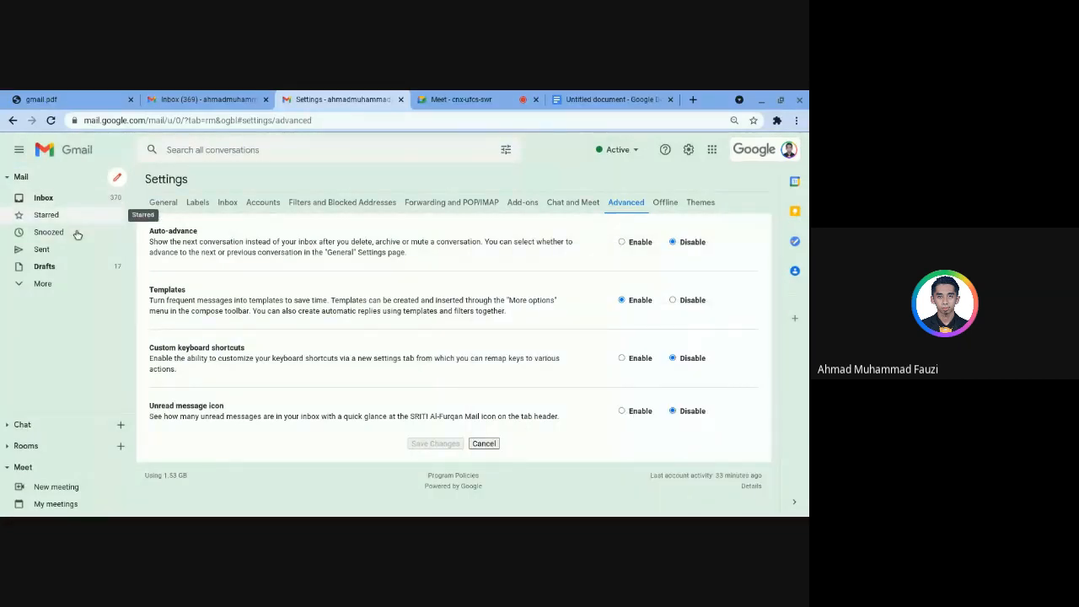
click(117, 178)
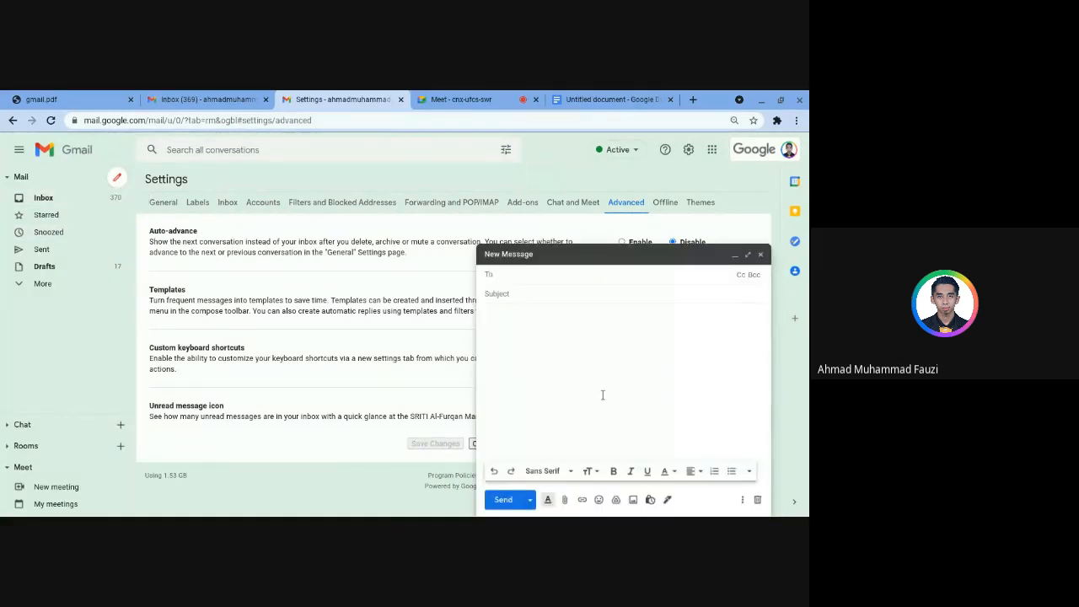
click(742, 499)
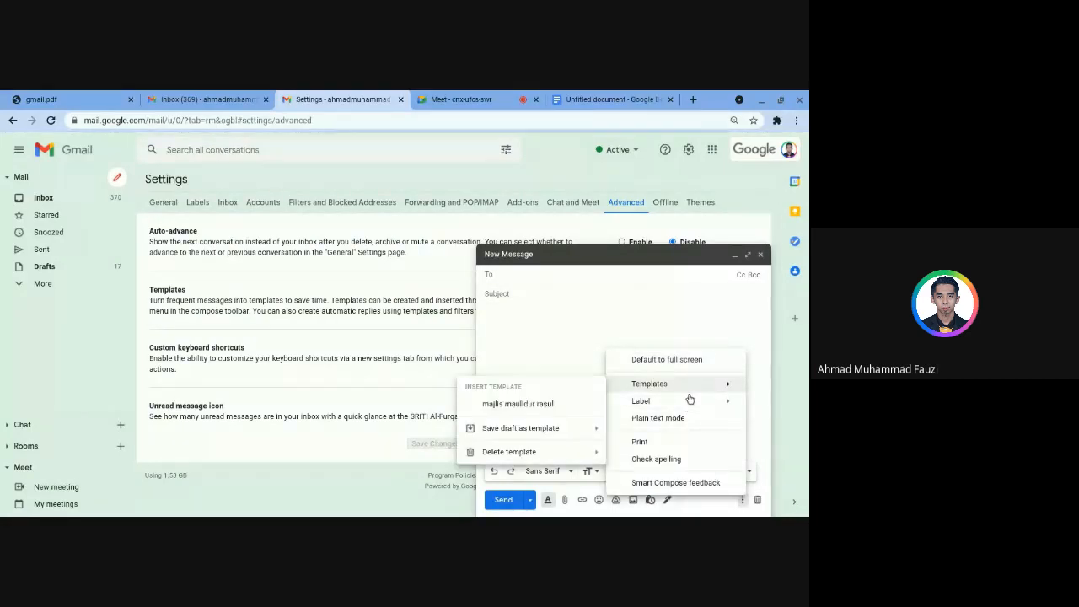
click(527, 411)
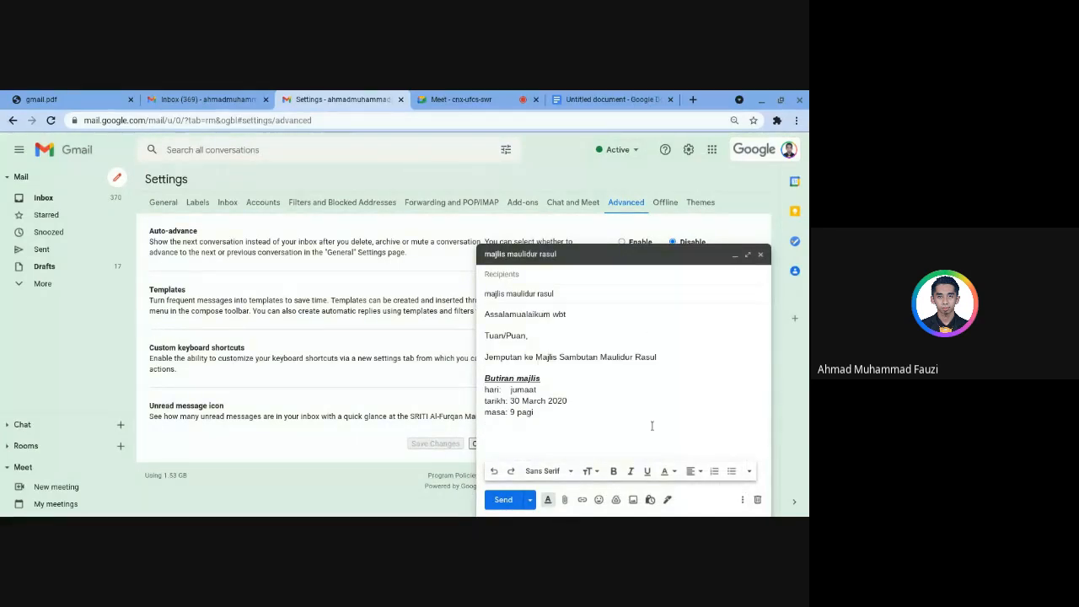
Add a suggested contact's e-mail as the recipient of the template message and send it
click(514, 287)
text(a)
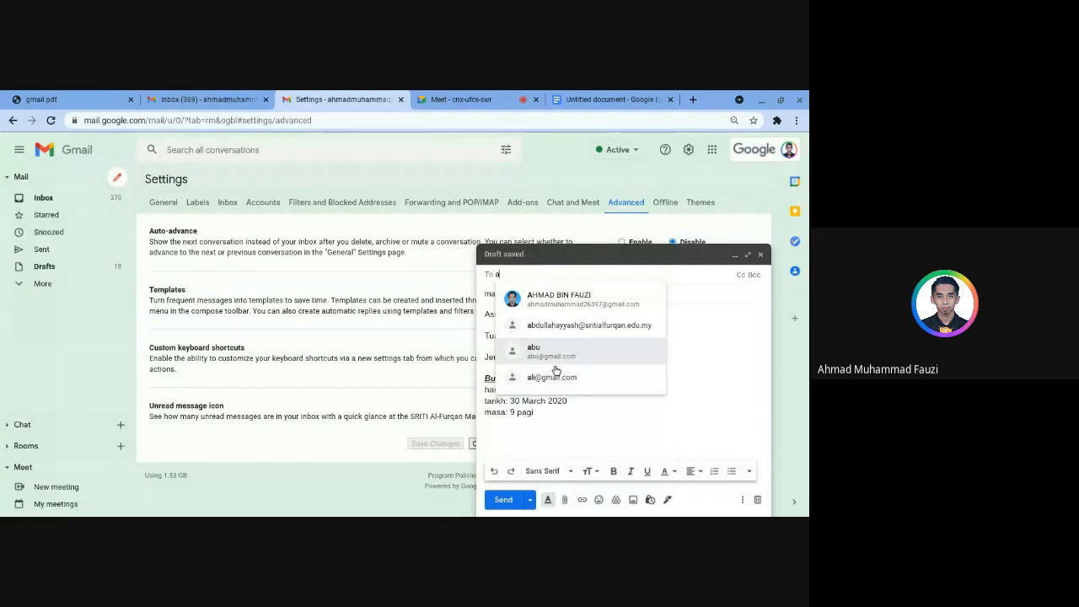
mouse_move(556, 369)
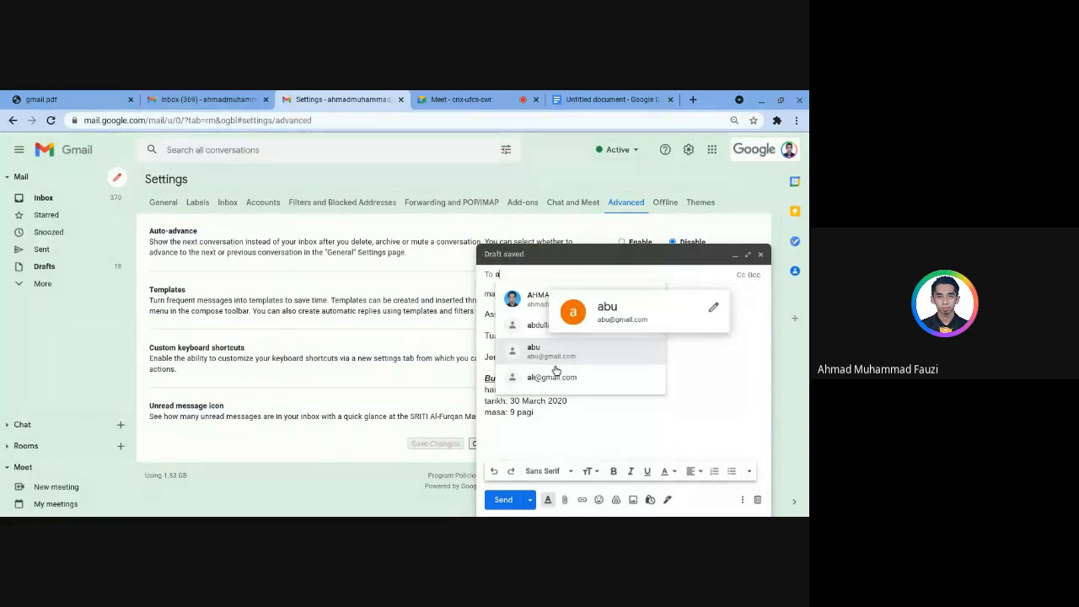
click(556, 369)
click(503, 501)
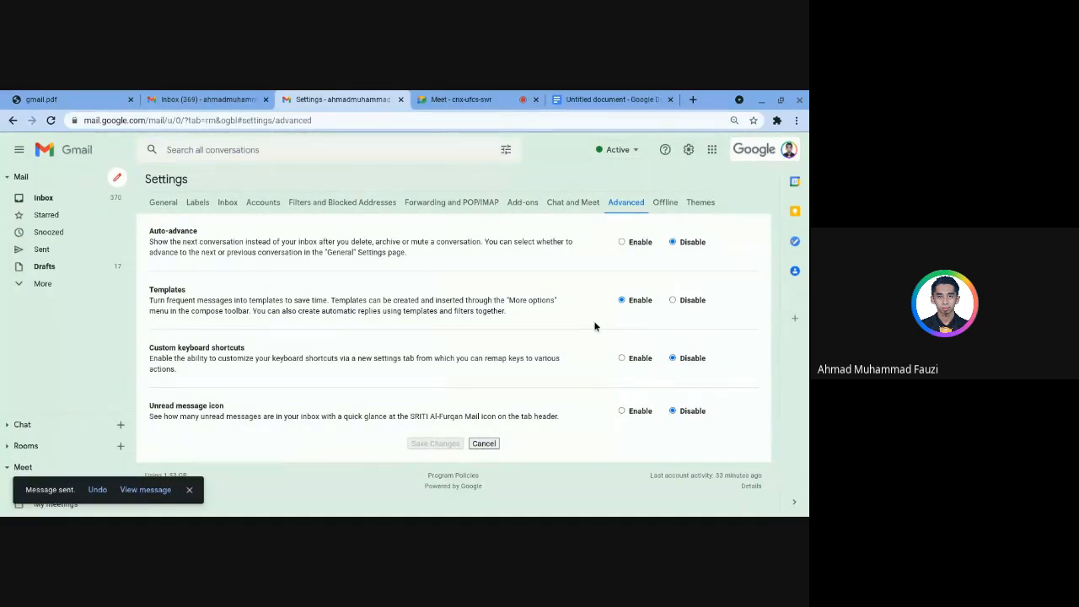
Check the Google Meet call and the Gmail inbox, and view the subtopics list on page 4 of gmail.pdf
click(42, 99)
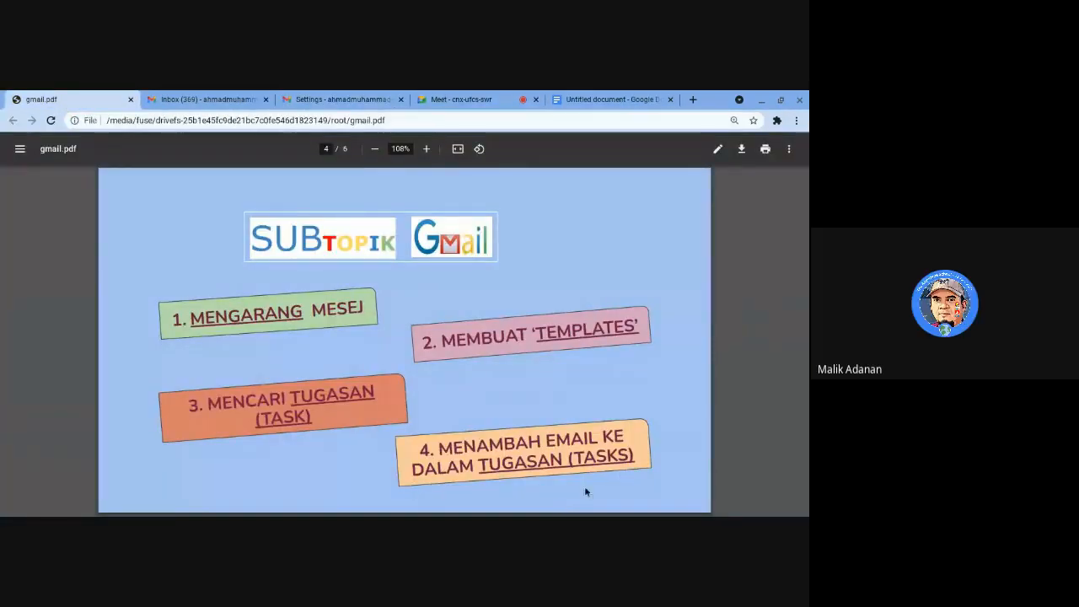
click(473, 105)
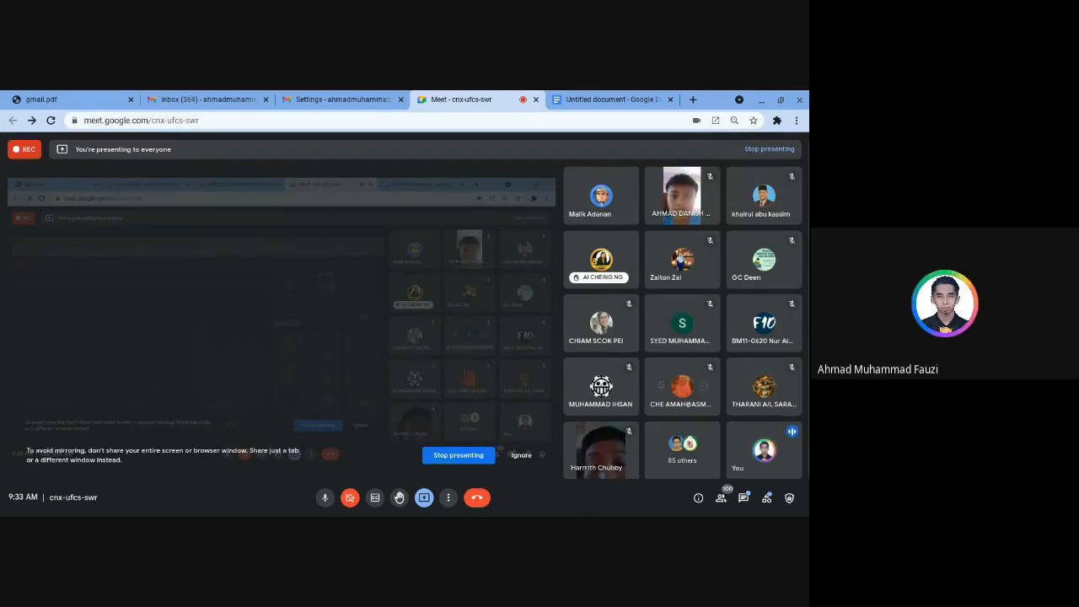
mouse_move(622, 272)
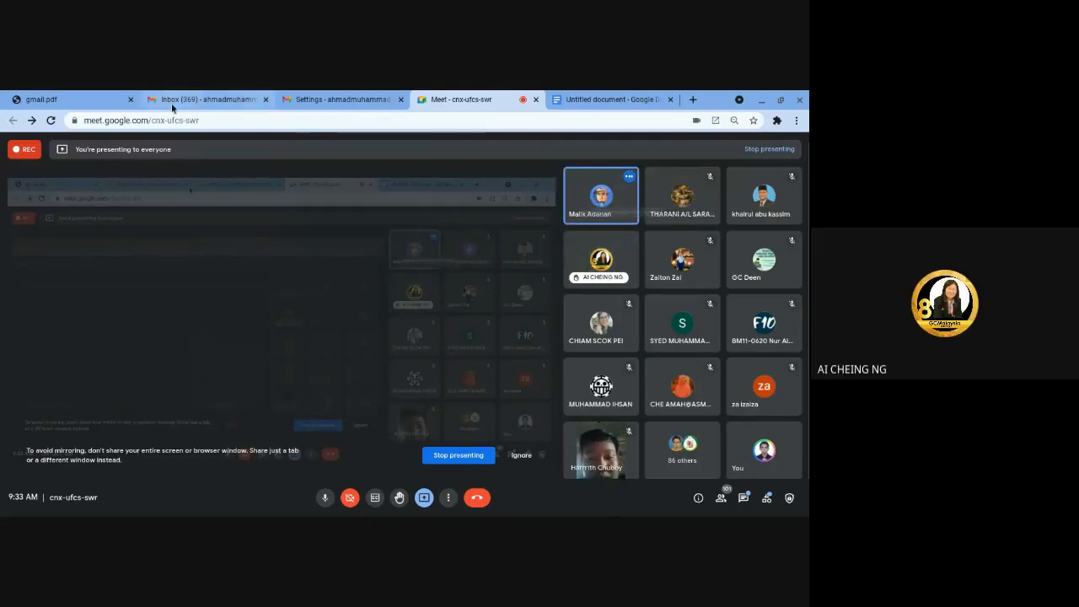
click(199, 101)
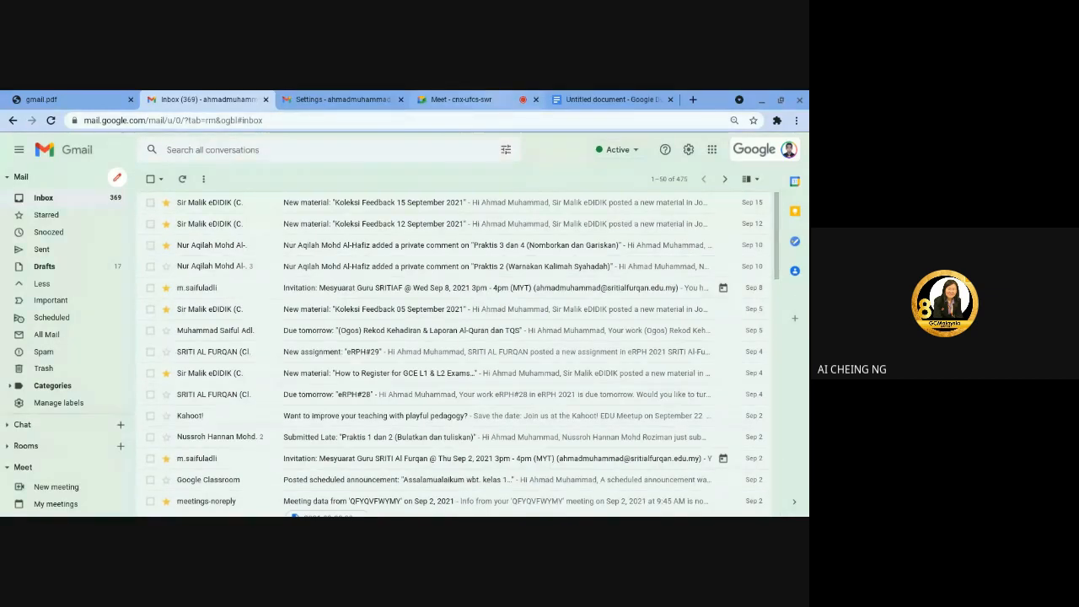
click(492, 109)
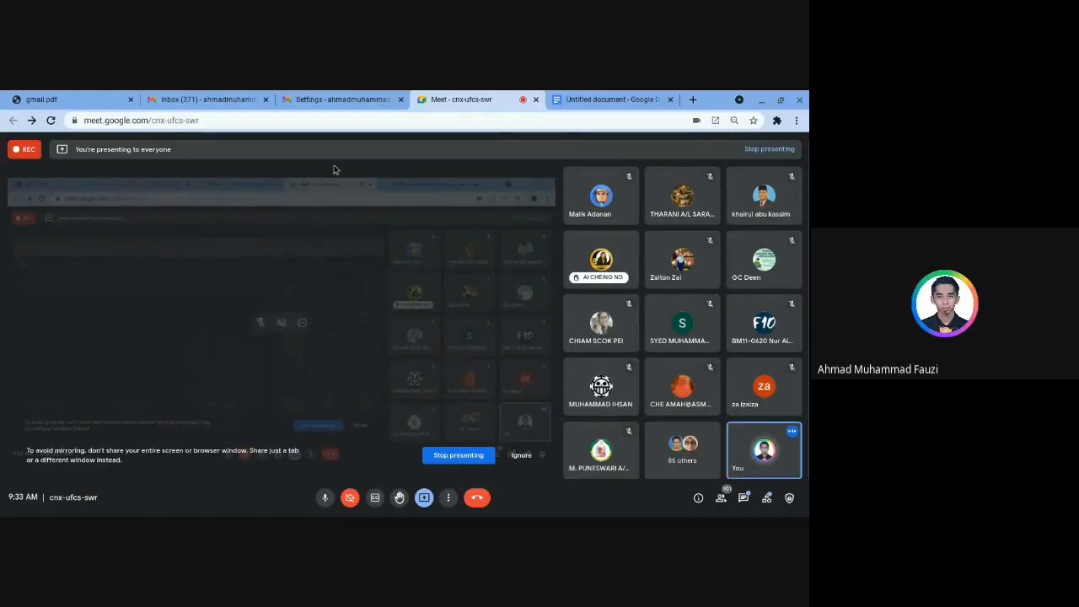
click(194, 104)
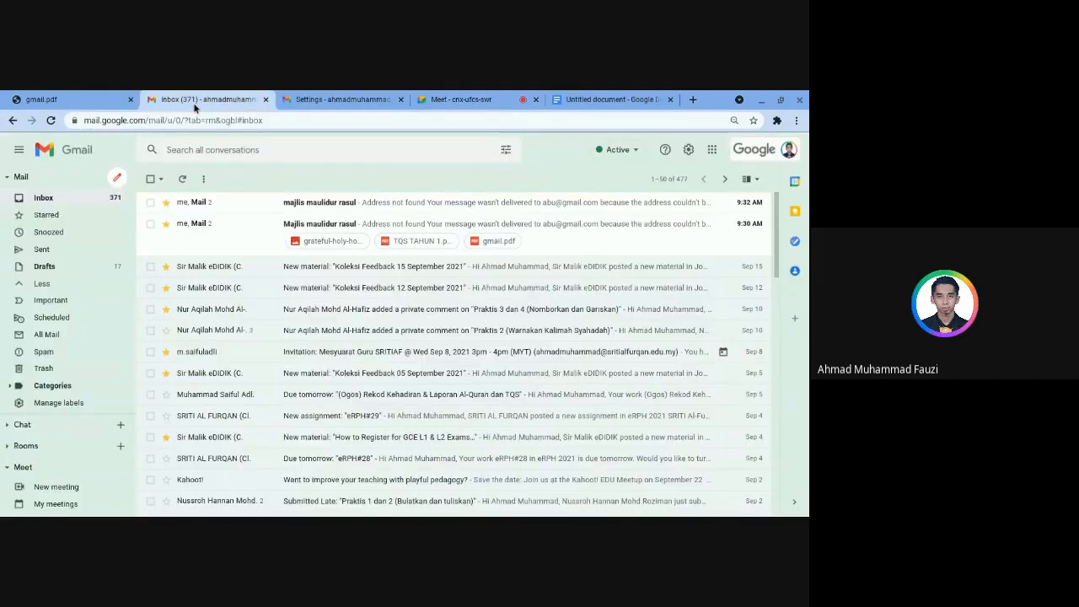
click(51, 99)
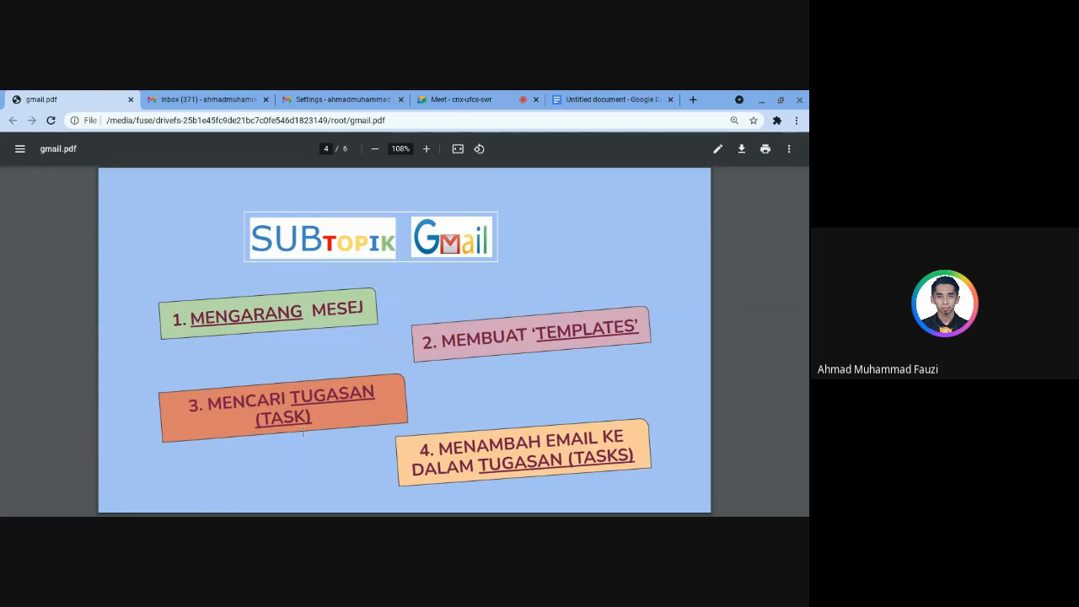
Switch back to Gmail and add a task titled "erph" with the details "minggu 29" to My Tasks
click(313, 100)
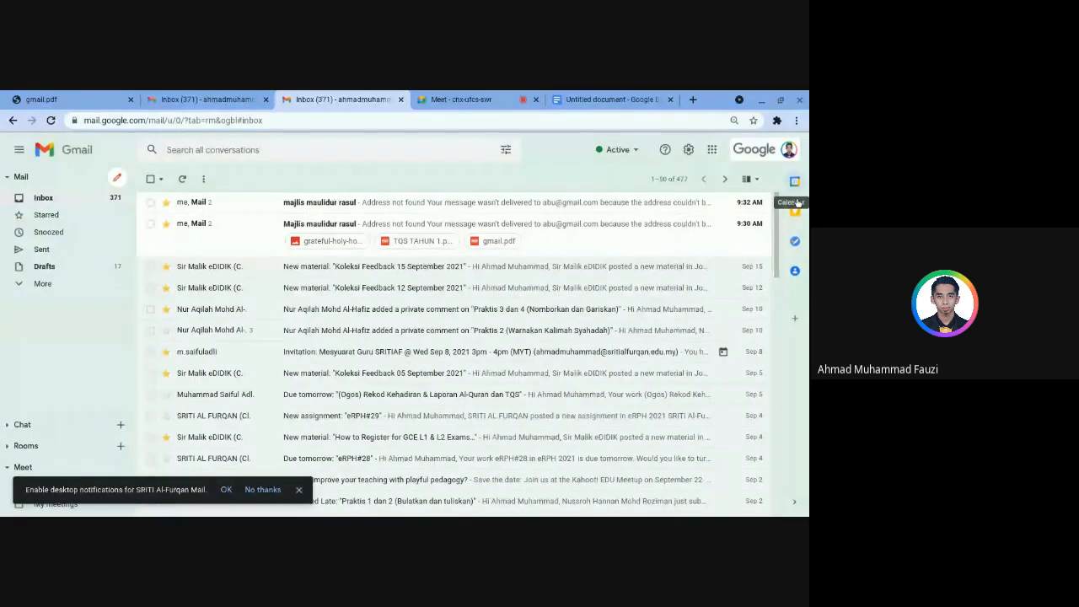
click(795, 244)
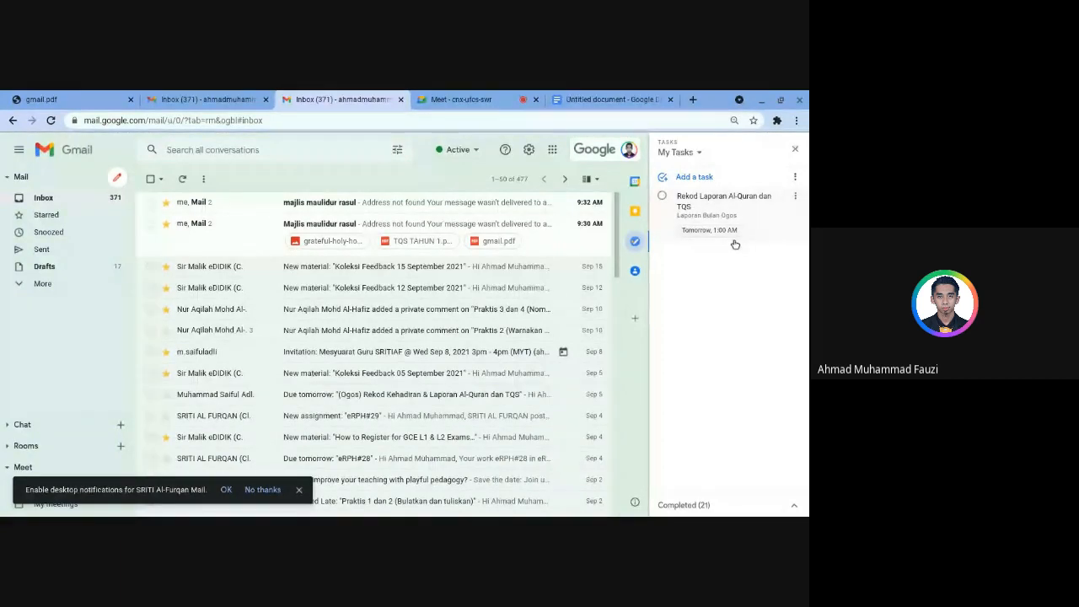
click(695, 177)
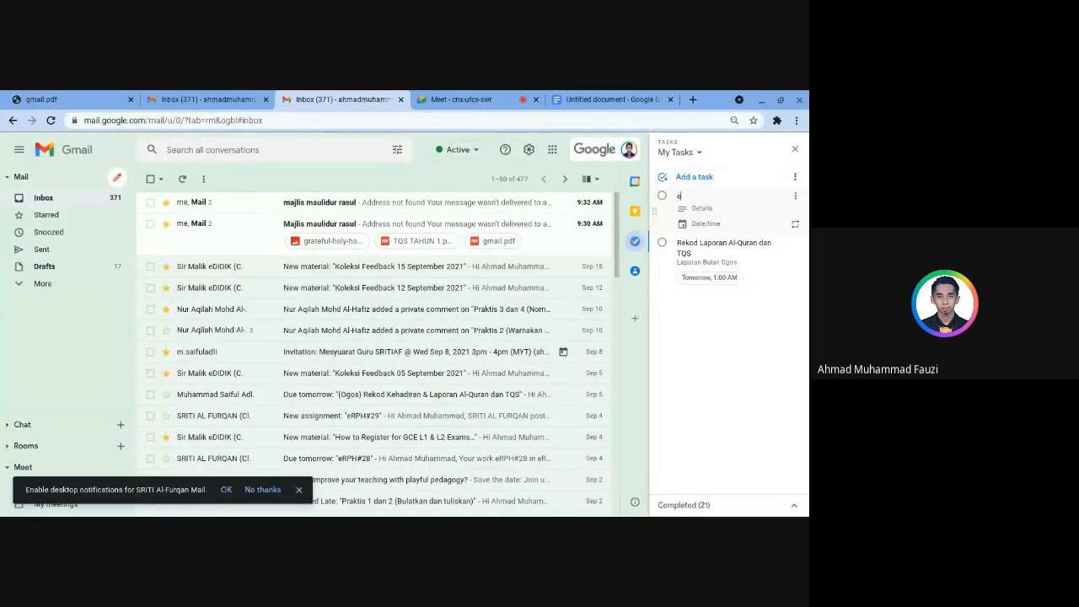
text(erph)
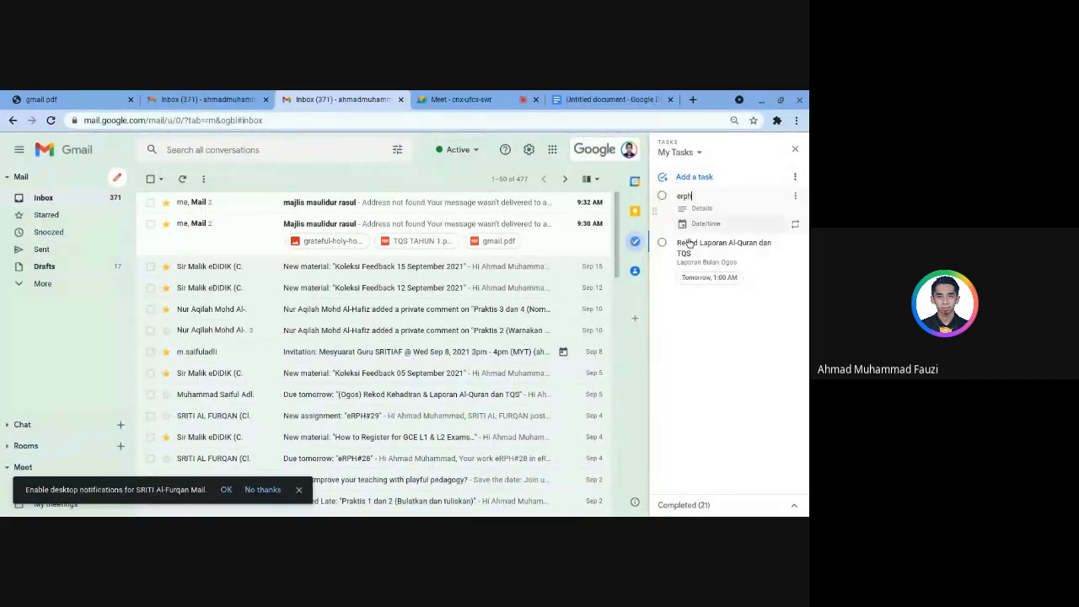
key(Tab)
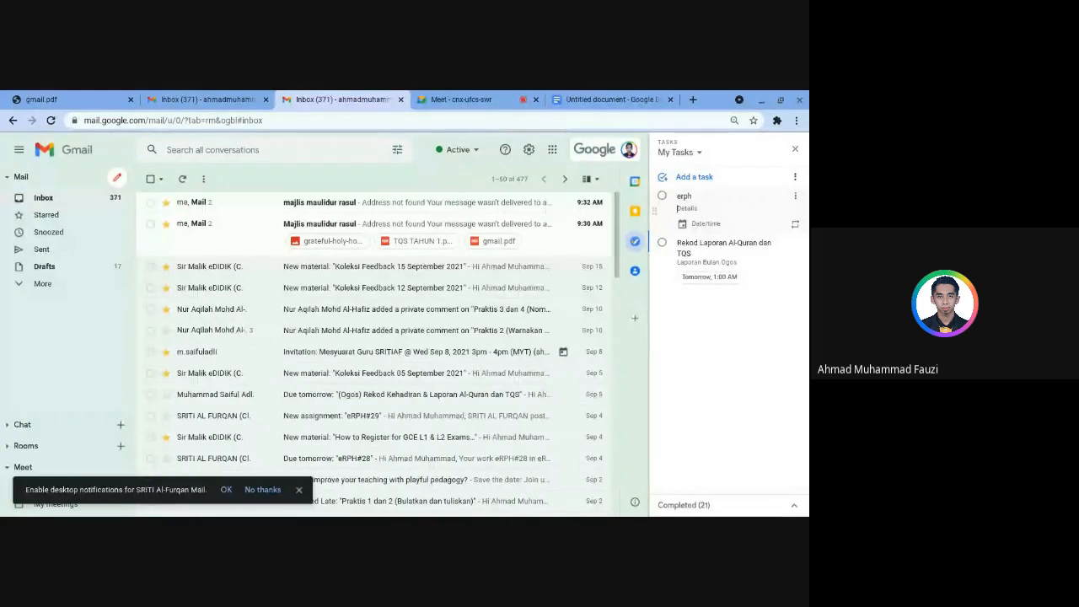
text(minggu 29)
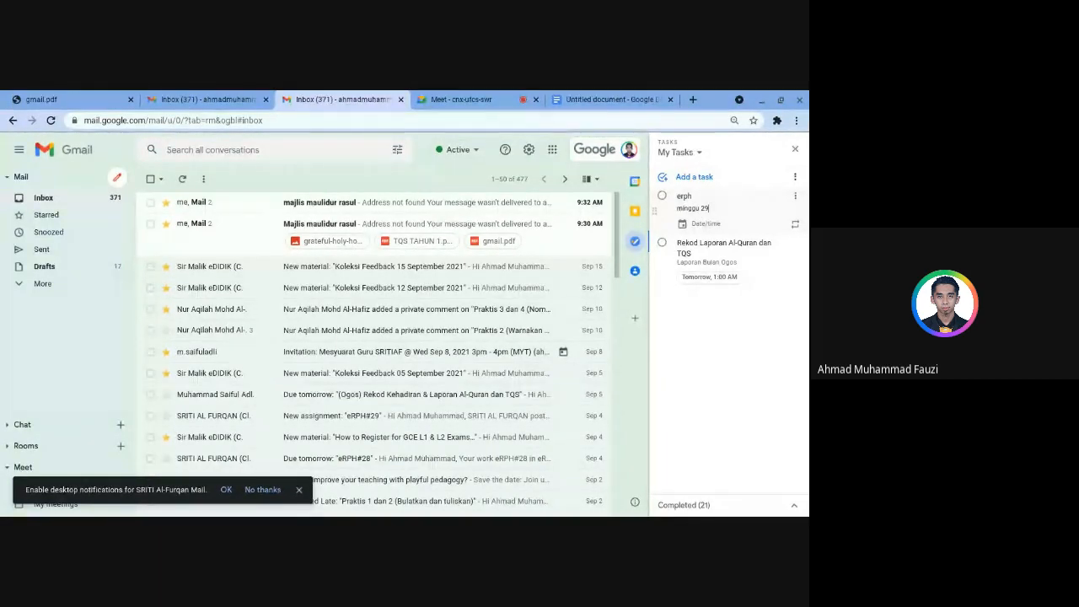
Set the "erph" task's due date to 29 September 2021 at 10:30 AM
click(706, 227)
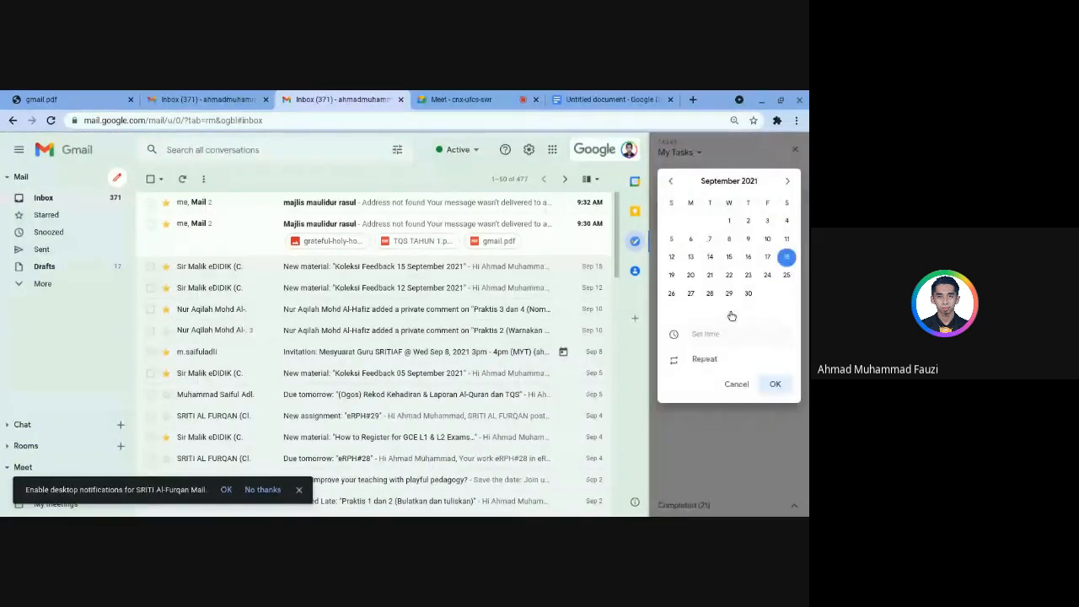
click(728, 293)
click(728, 337)
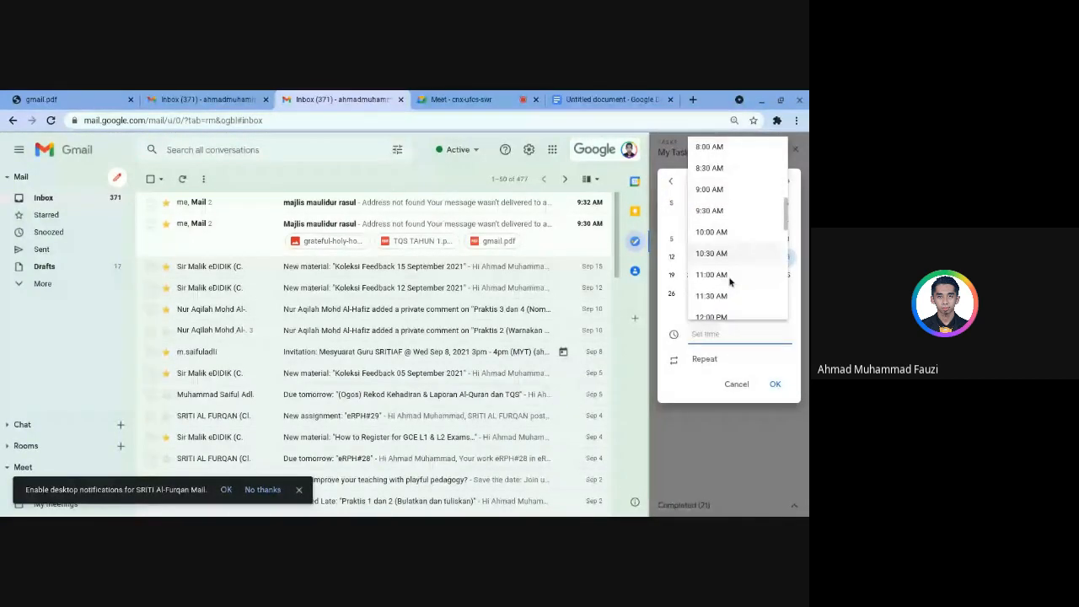
click(763, 253)
click(775, 386)
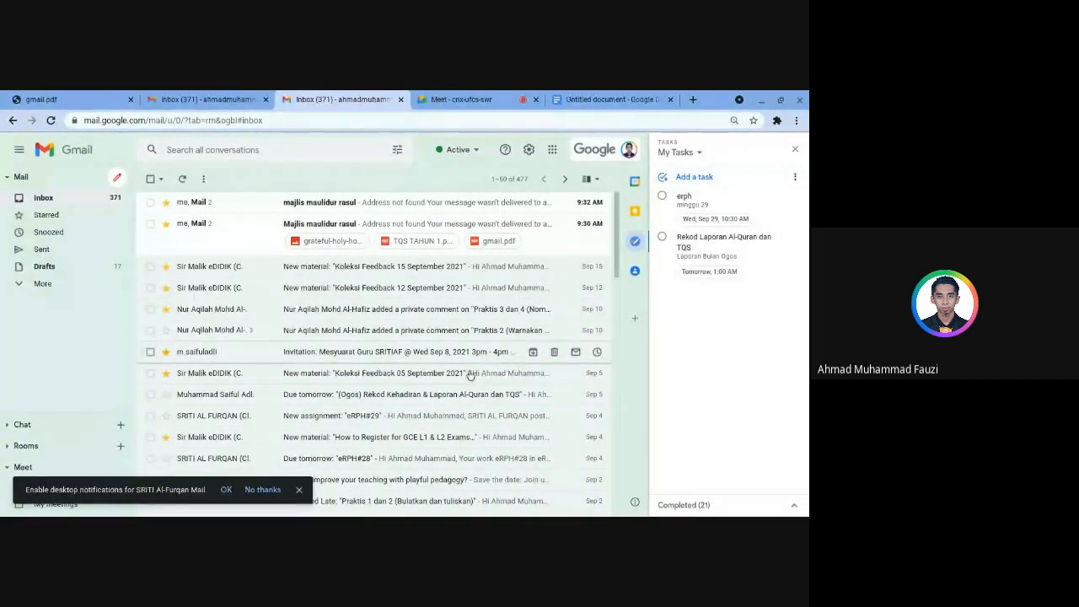
Look at the Gmail subtopics list in gmail.pdf again and return to the inbox with the task list open
key(ctrl+1)
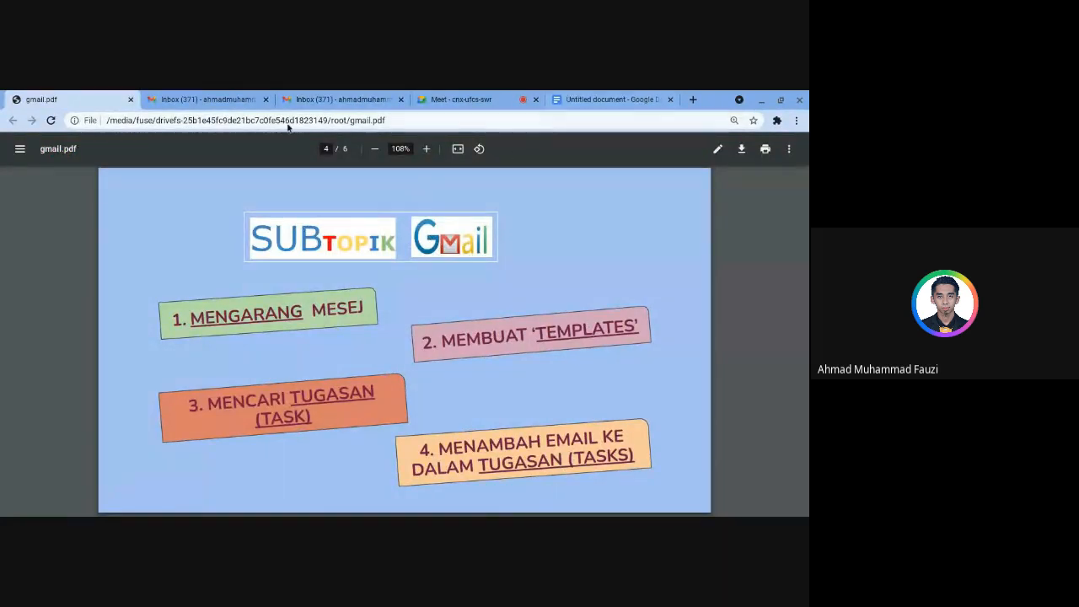
click(202, 100)
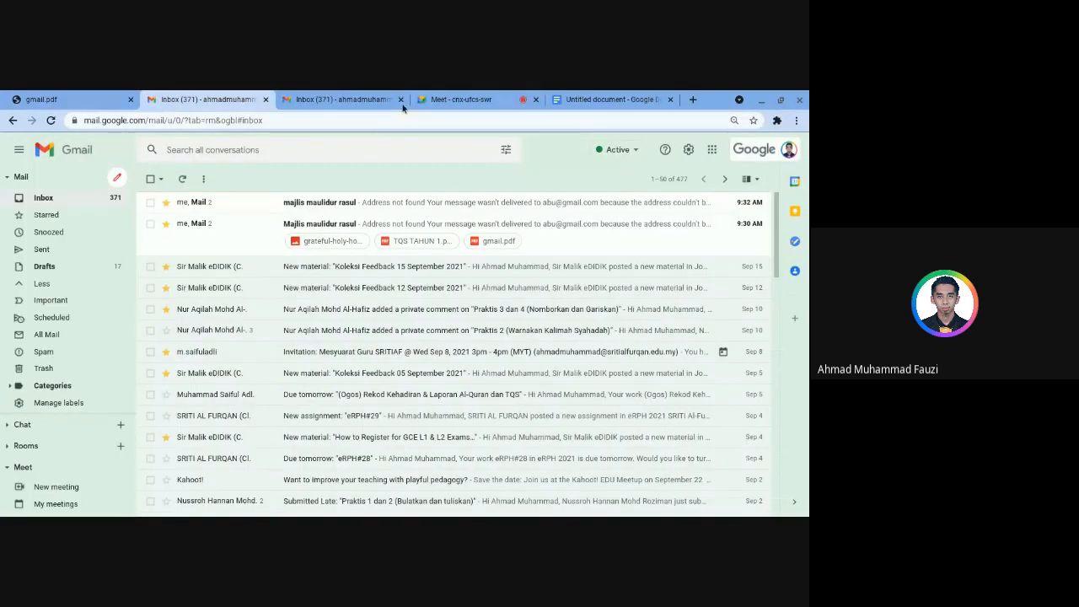
click(324, 102)
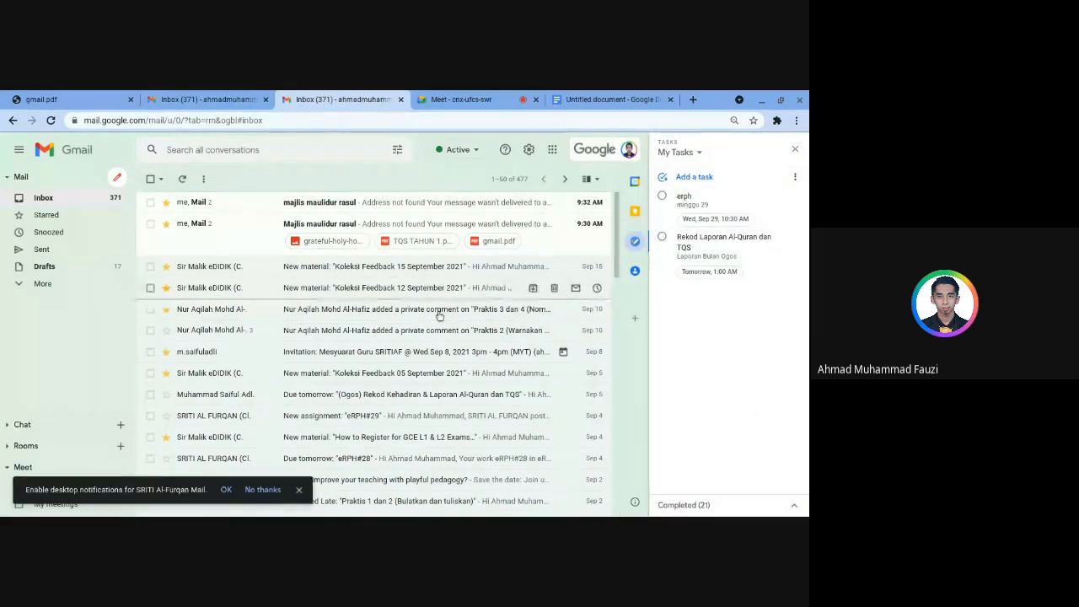
Add the "Koleksi Feedback 15 September 2021" email to My Tasks as a new task
click(150, 268)
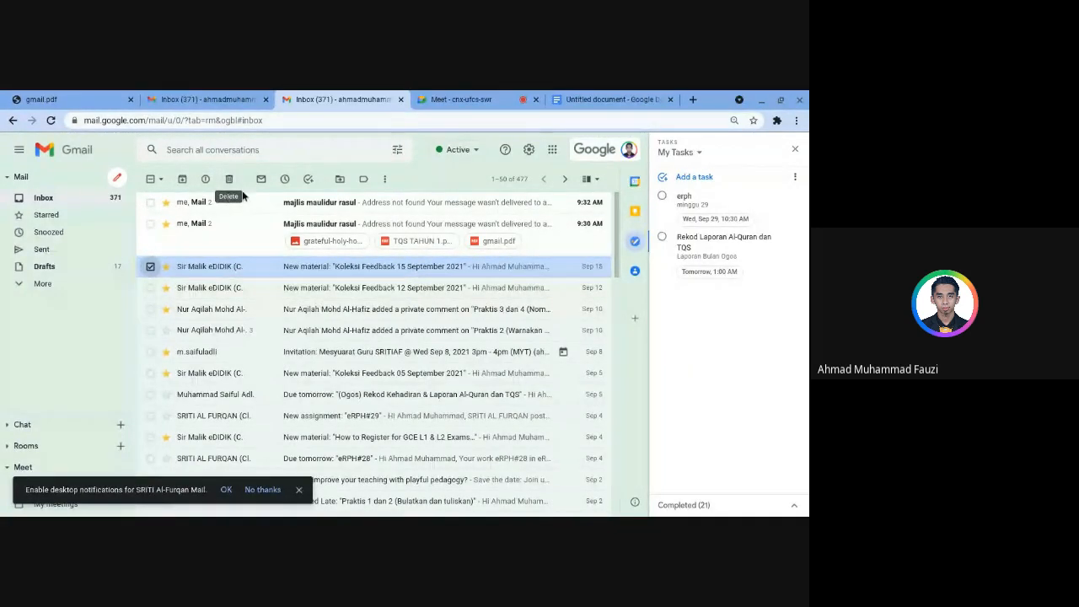
click(308, 180)
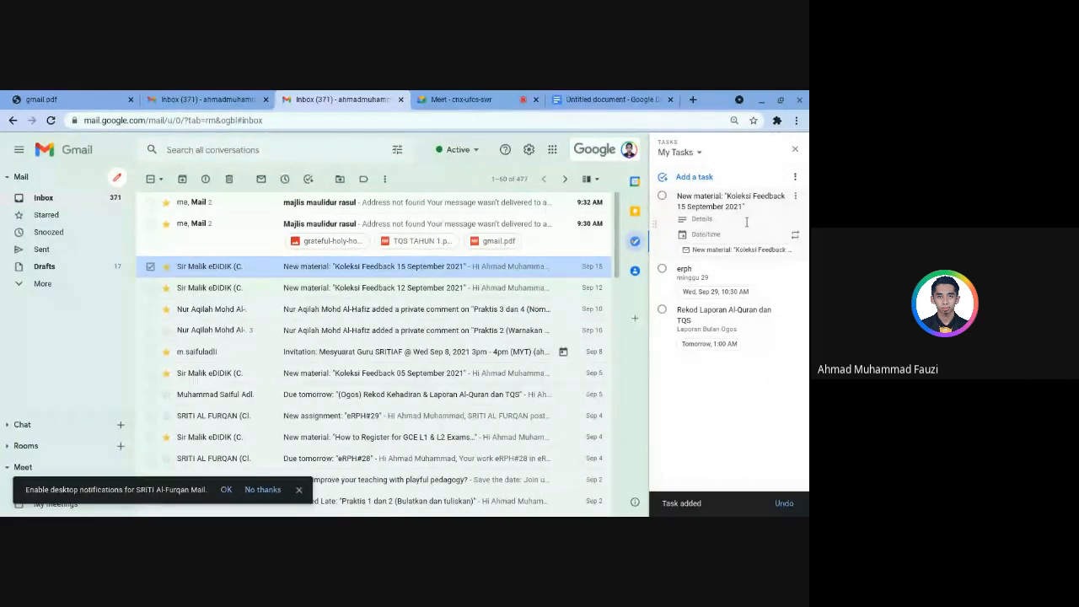
drag(745, 207, 680, 213)
key(Tab)
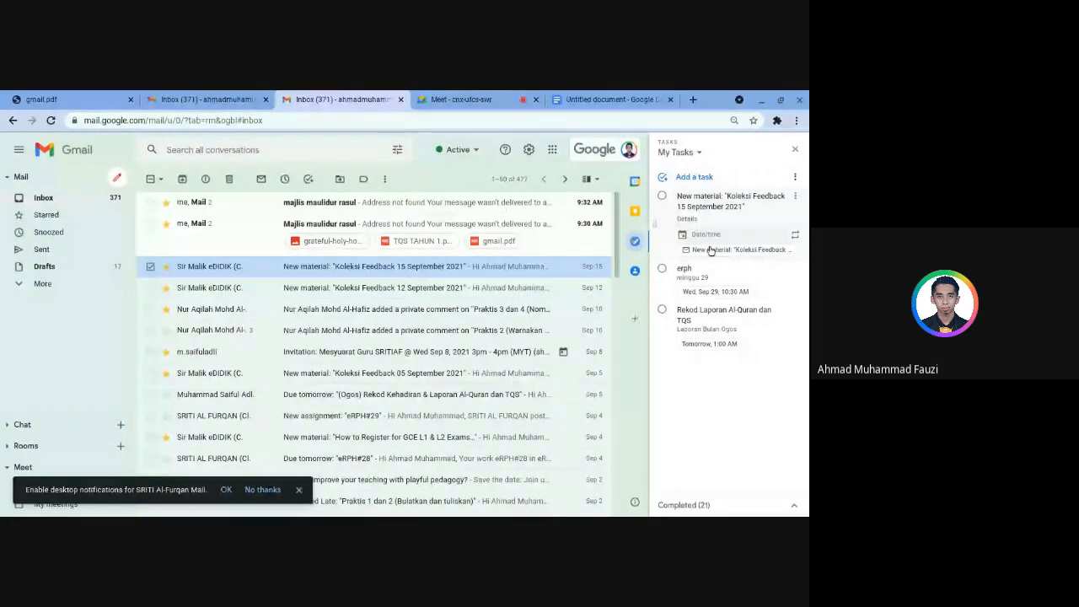
Set the "Koleksi Feedback 15 September 2021" task's due date to 29 September 2021 at 11:00 AM
click(705, 234)
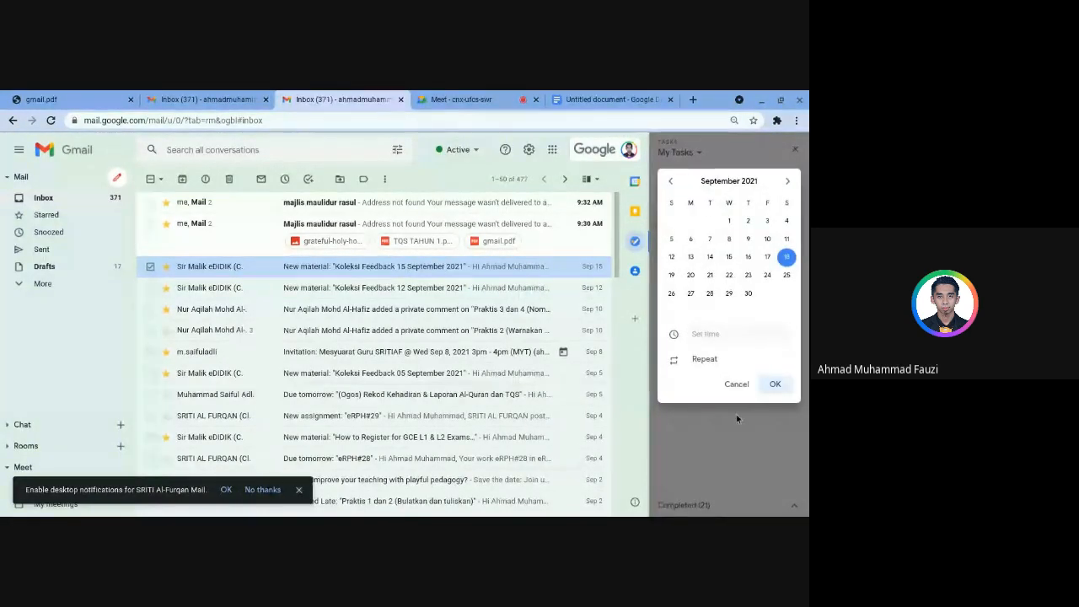
click(729, 292)
click(717, 333)
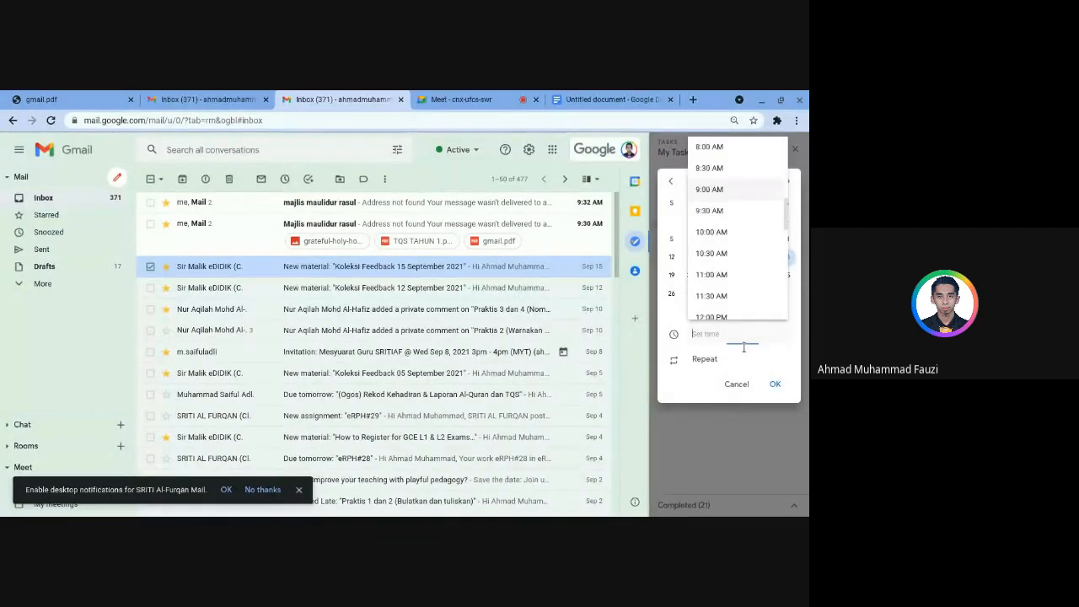
click(729, 309)
click(773, 385)
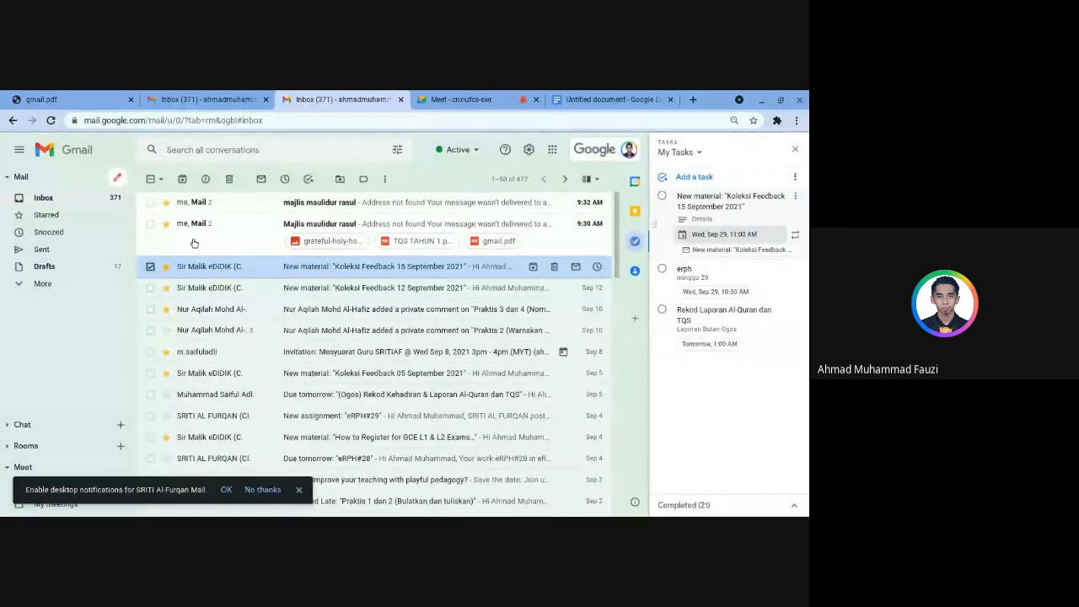
Create a task from the private comment email on "Praktis 3 dan 4 (Nomborkan dan Gariskan)" and close the task list
click(151, 267)
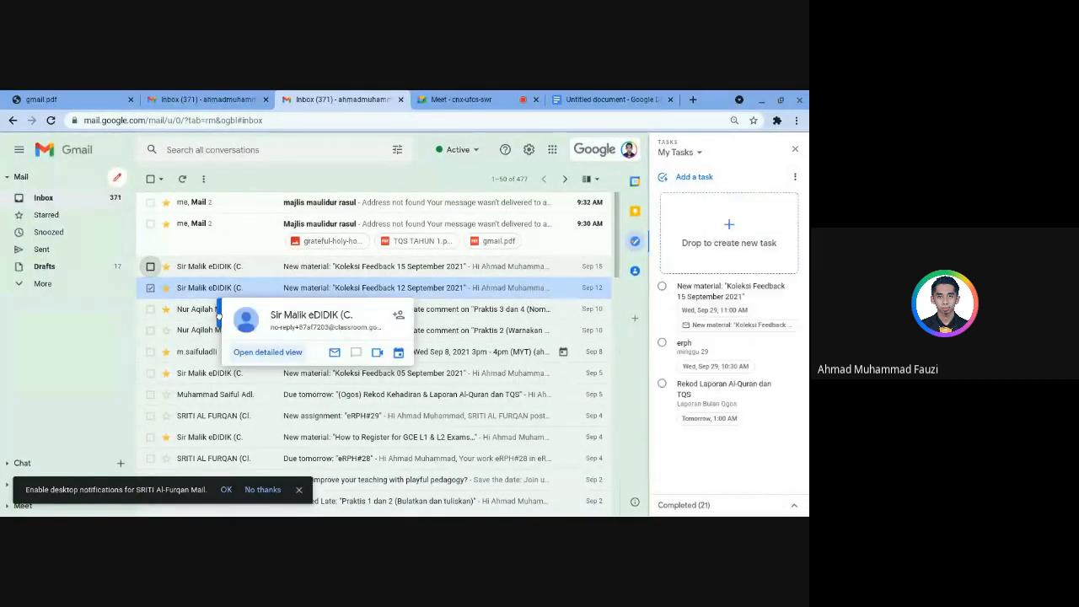
drag(218, 296, 708, 257)
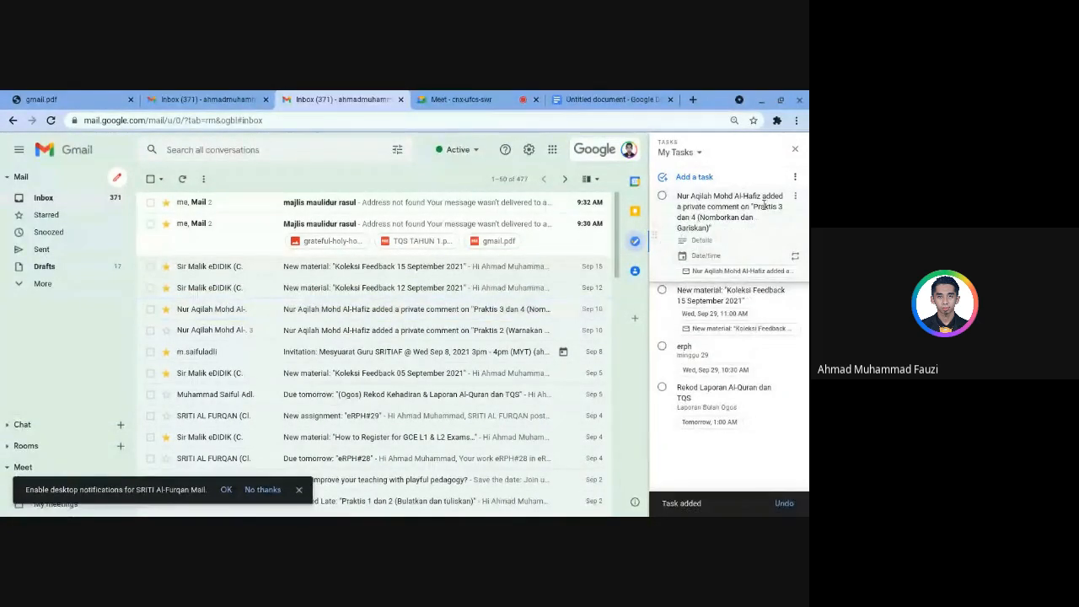
click(704, 243)
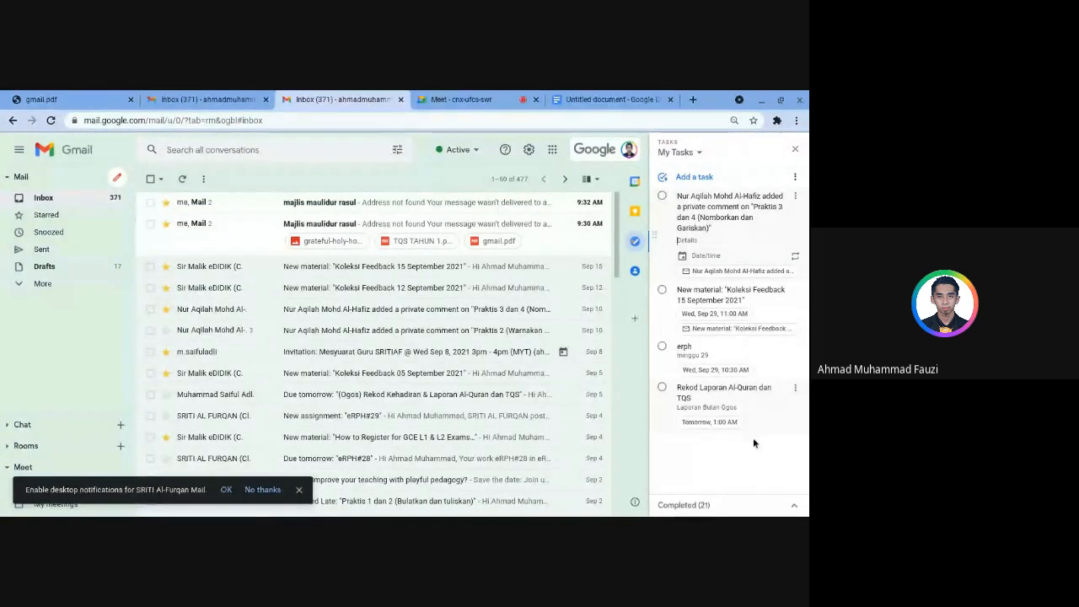
click(796, 152)
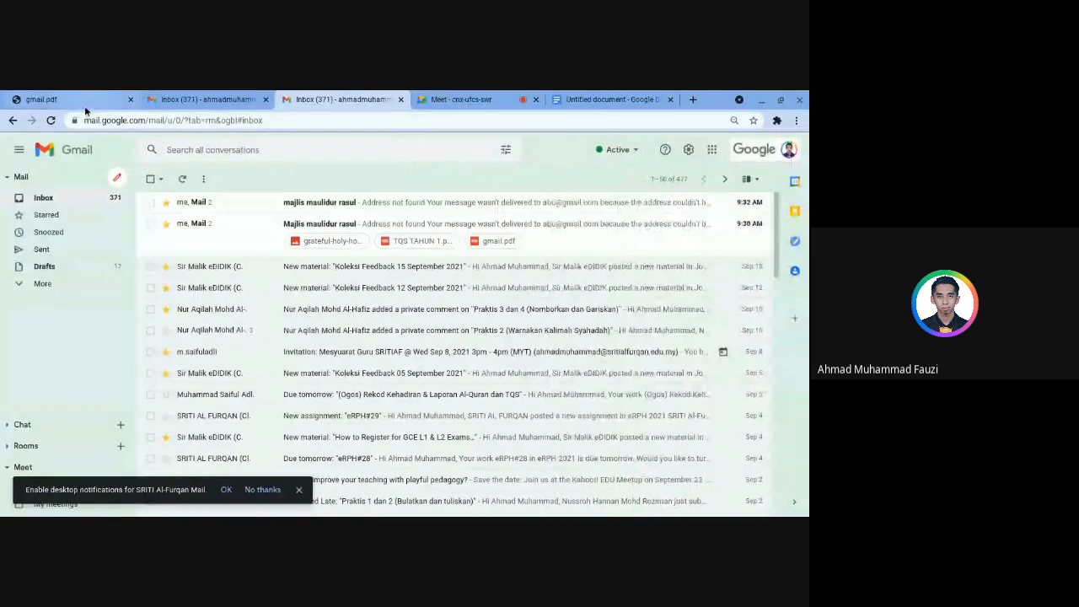
View the subtopics on page 5 of gmail.pdf and return to the Gmail inbox
click(84, 106)
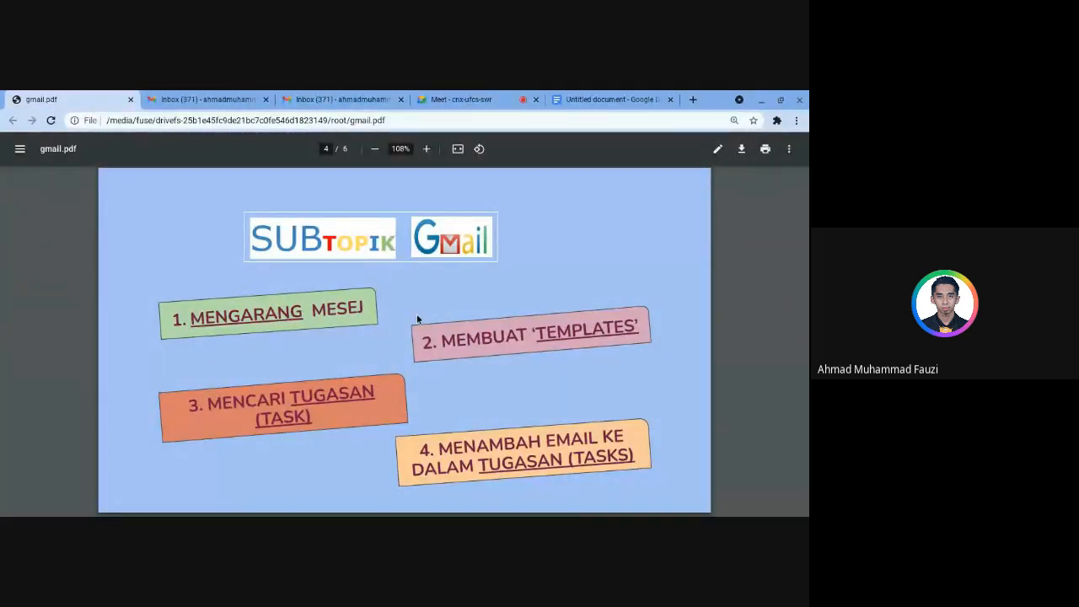
key(Right)
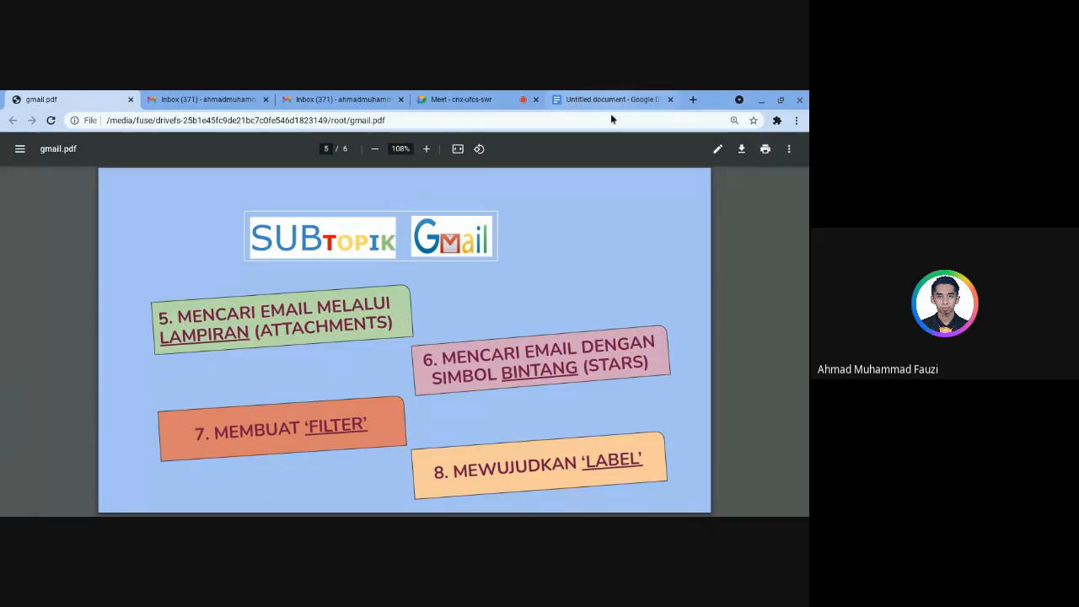
click(304, 105)
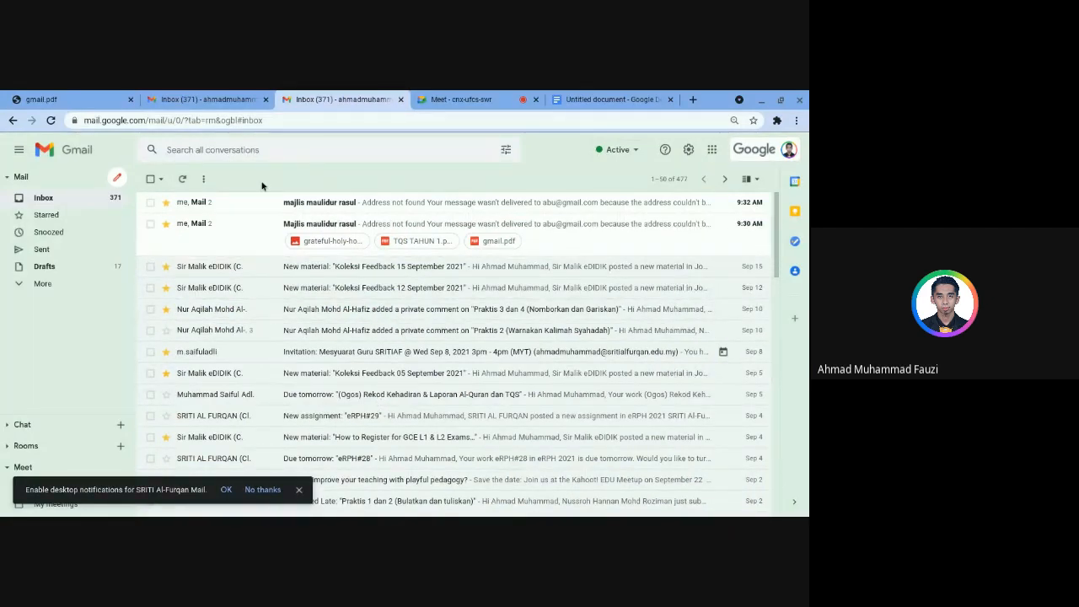
Search all mail for messages that have attachments and look through the results
click(509, 161)
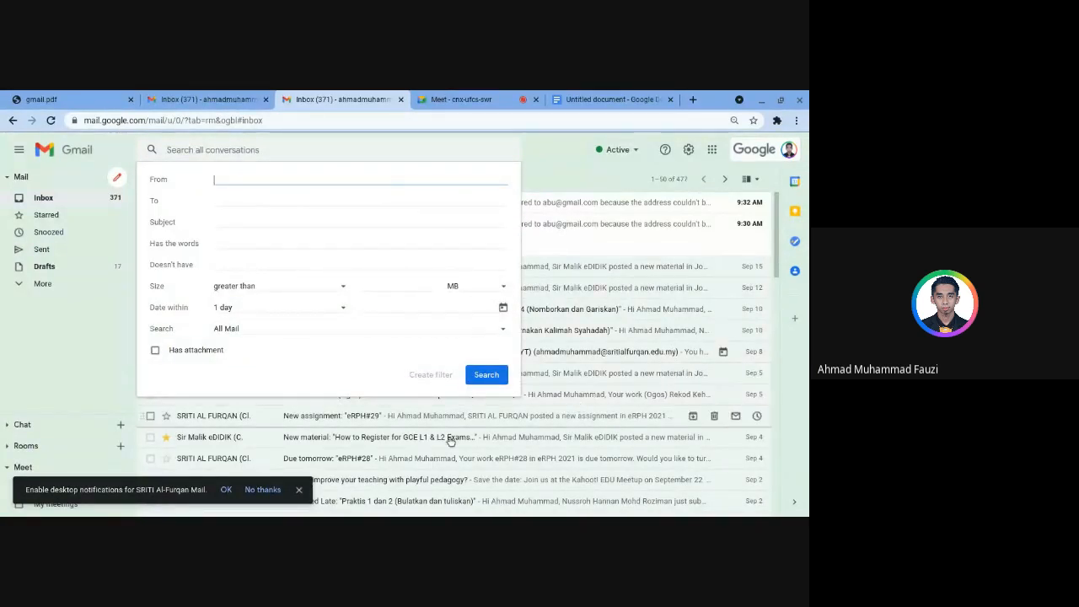
click(157, 361)
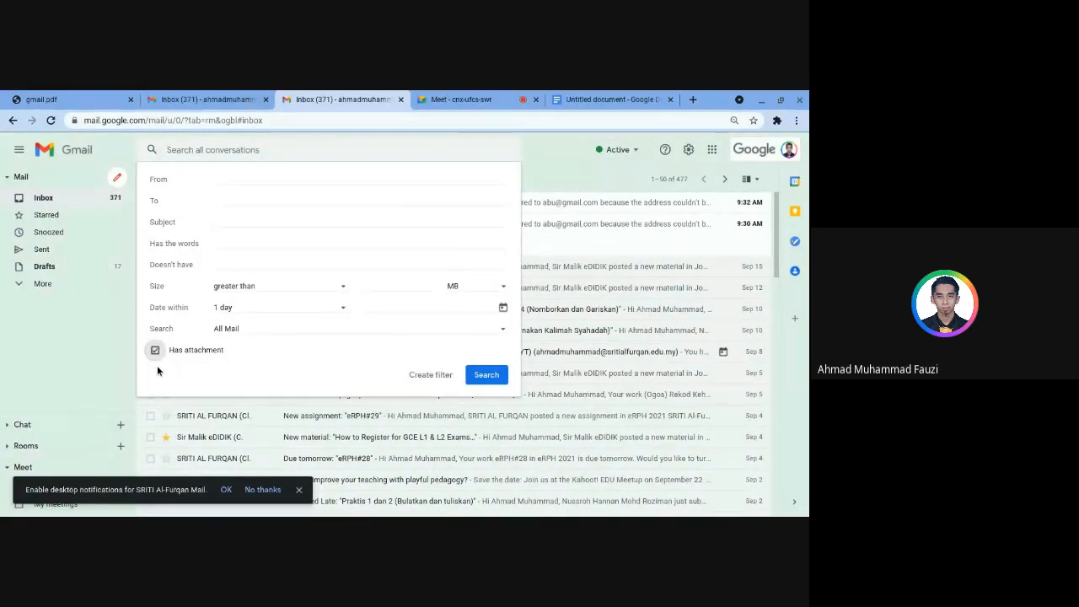
click(491, 379)
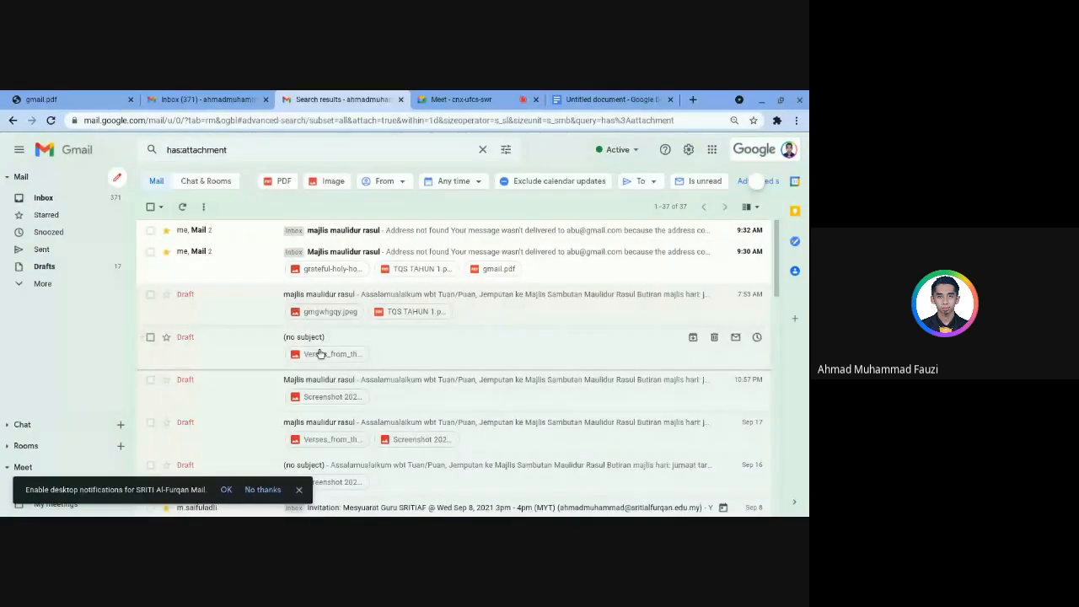
scroll(615, 369, down, 4)
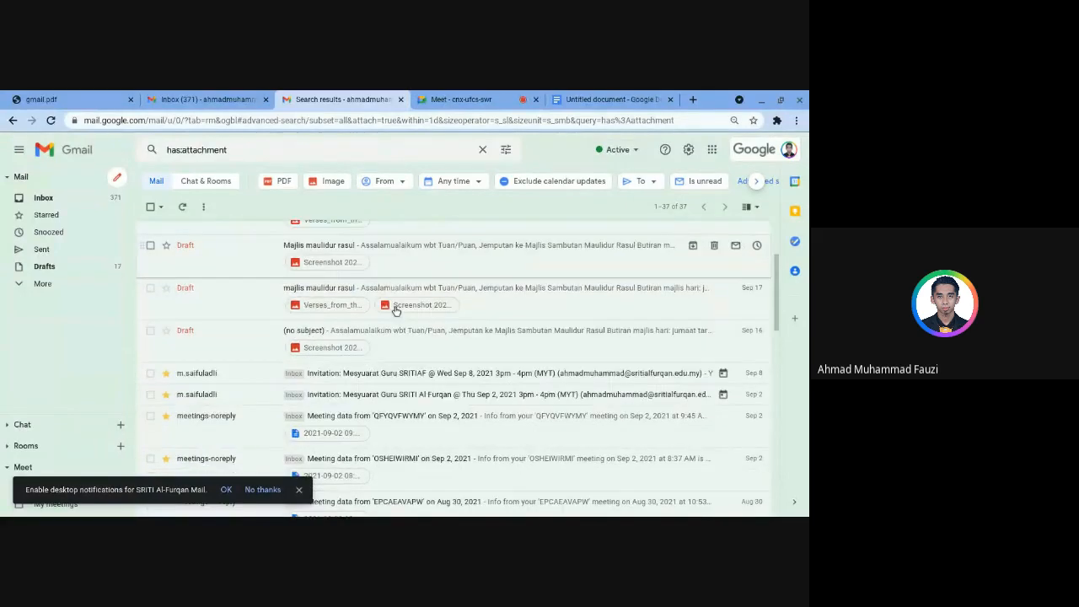
scroll(615, 368, down, 10)
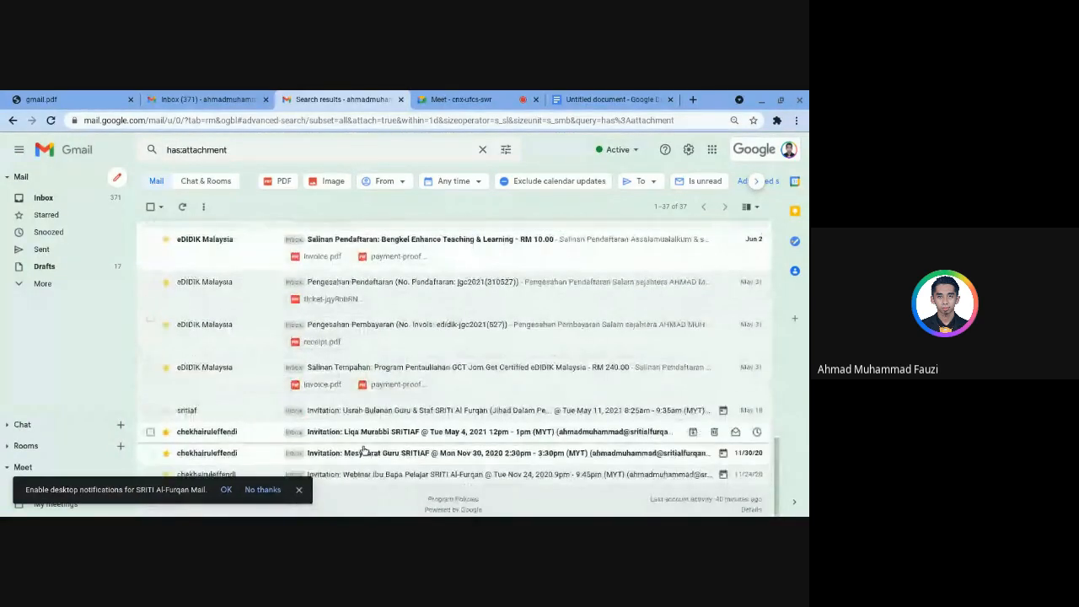
scroll(366, 438, up, 8)
scroll(365, 437, up, 7)
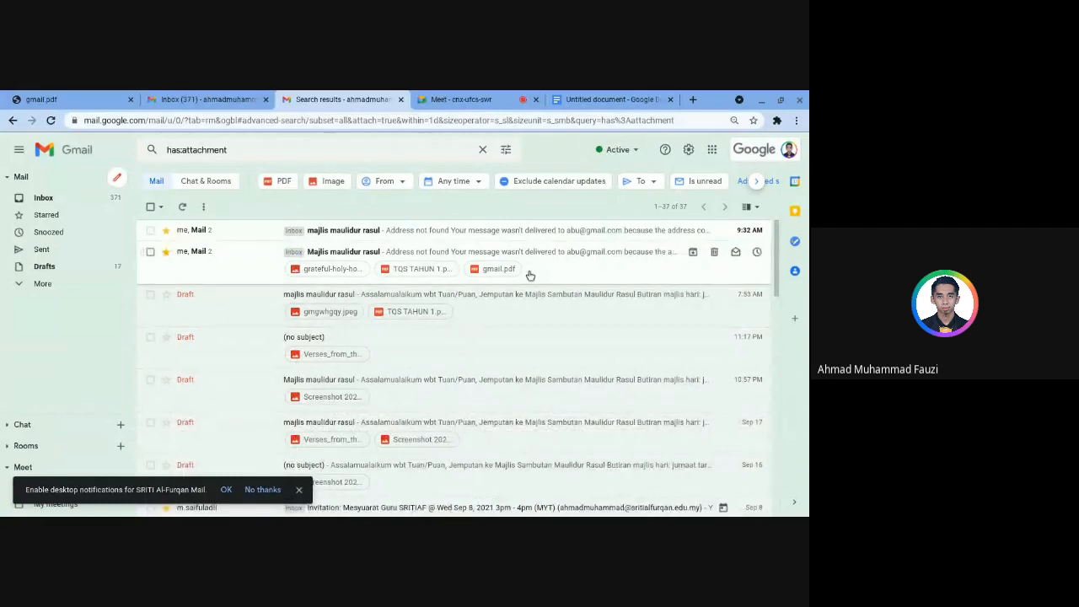
scroll(433, 345, down, 15)
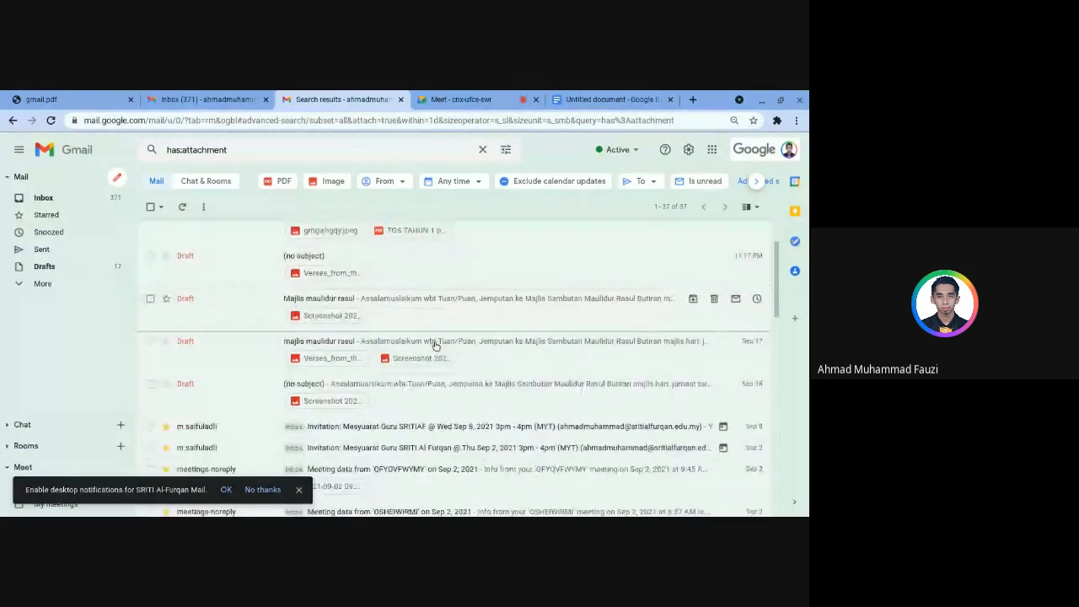
scroll(413, 395, up, 15)
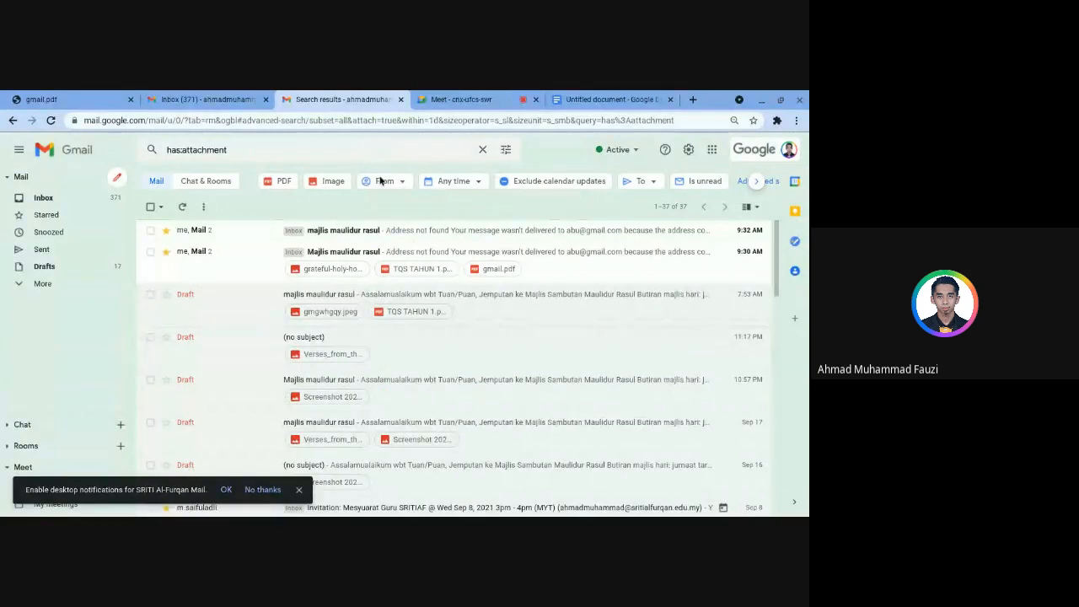
Check the subtopics in gmail.pdf, replace the attachment search in Gmail with one for starred mail, and look through the results
click(38, 101)
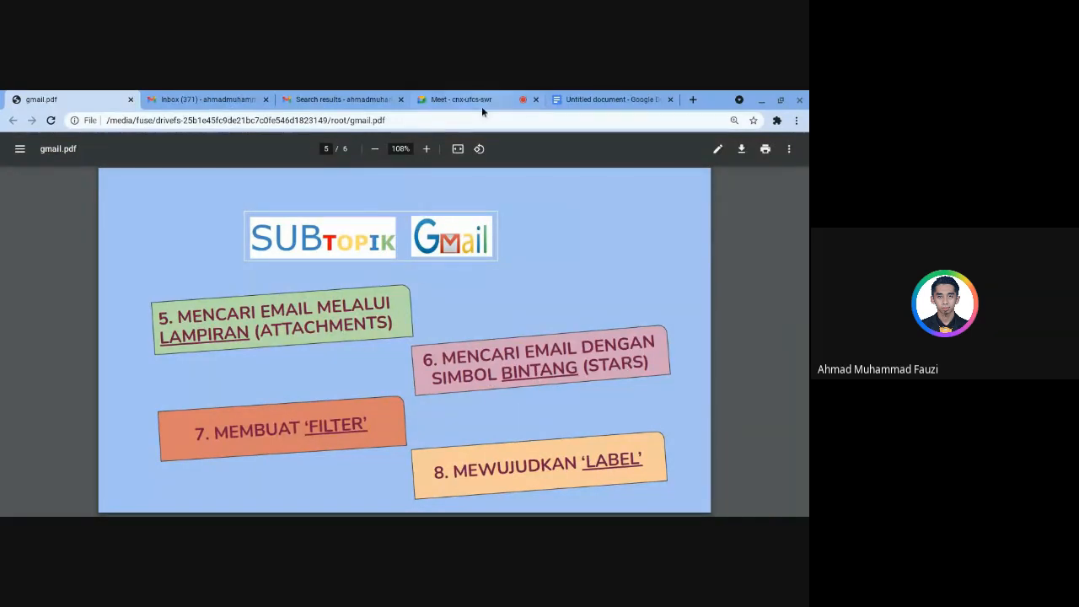
click(329, 103)
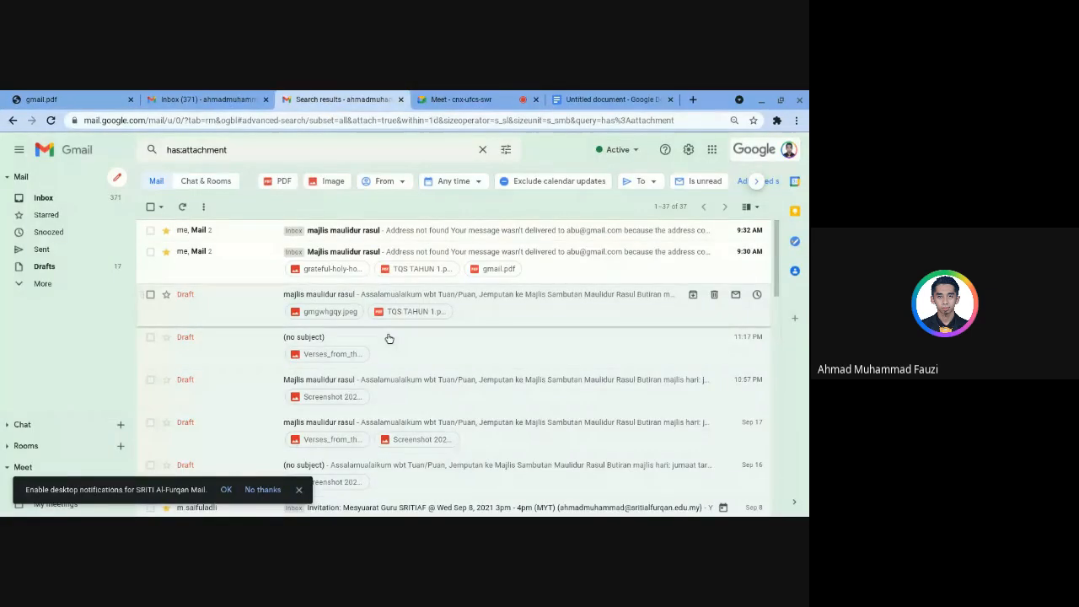
click(482, 150)
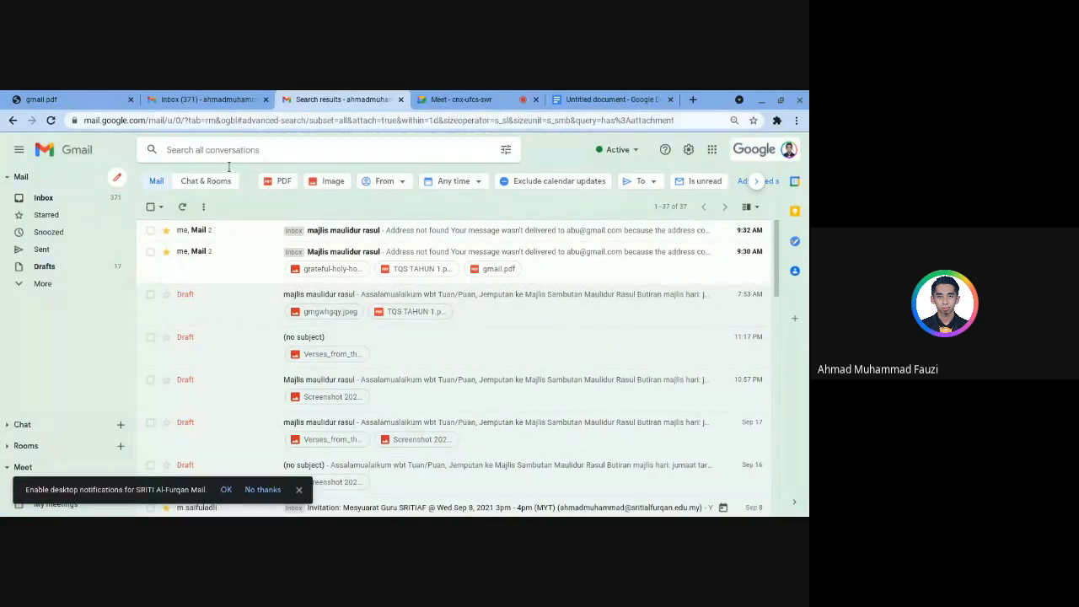
click(507, 168)
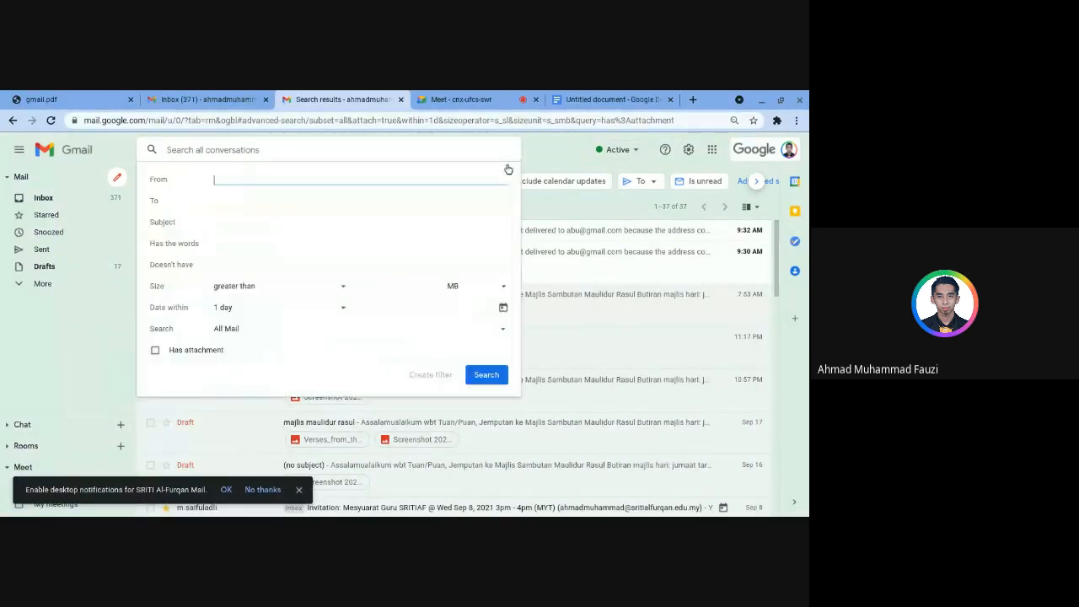
click(237, 338)
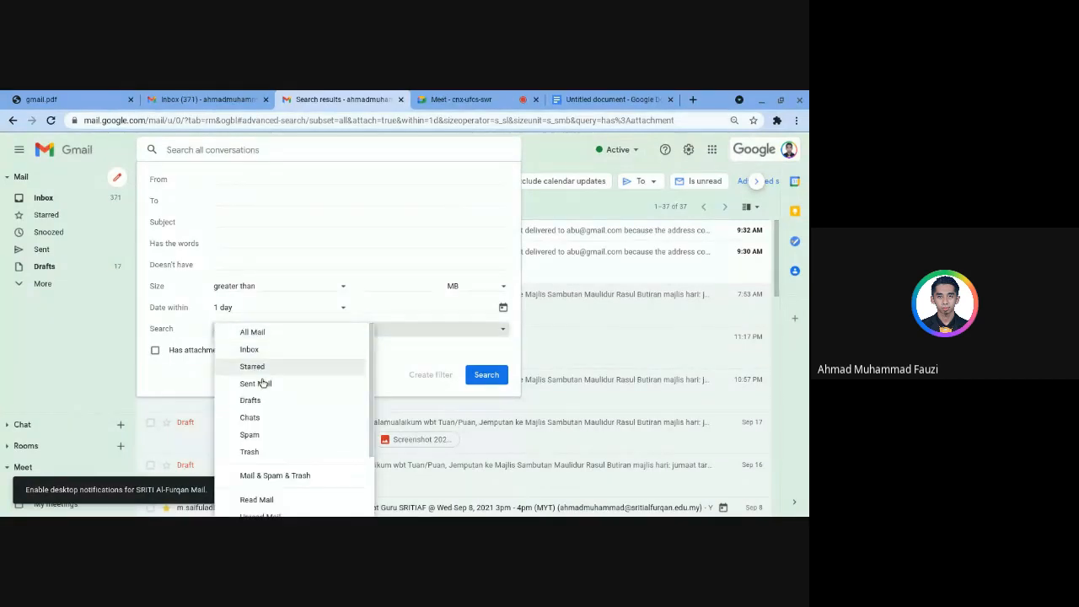
key(Return)
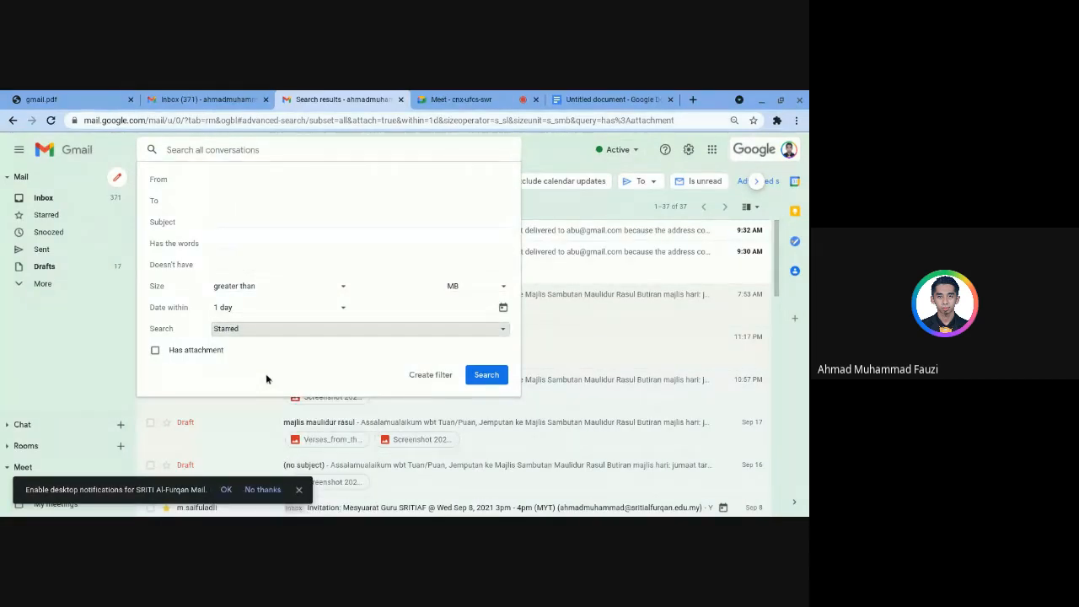
click(495, 376)
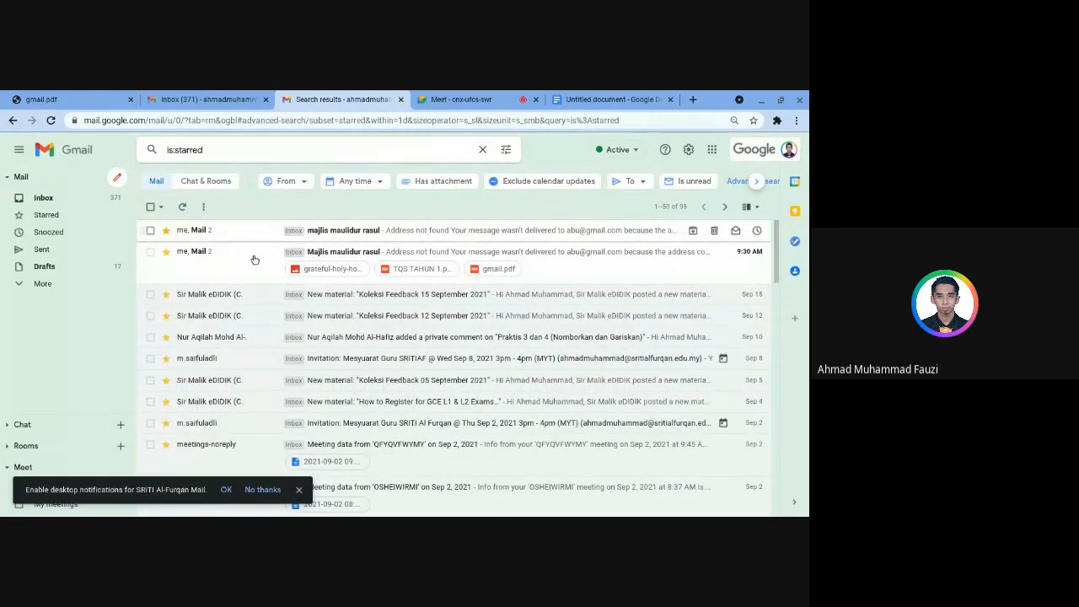
scroll(419, 332, down, 10)
scroll(430, 392, down, 5)
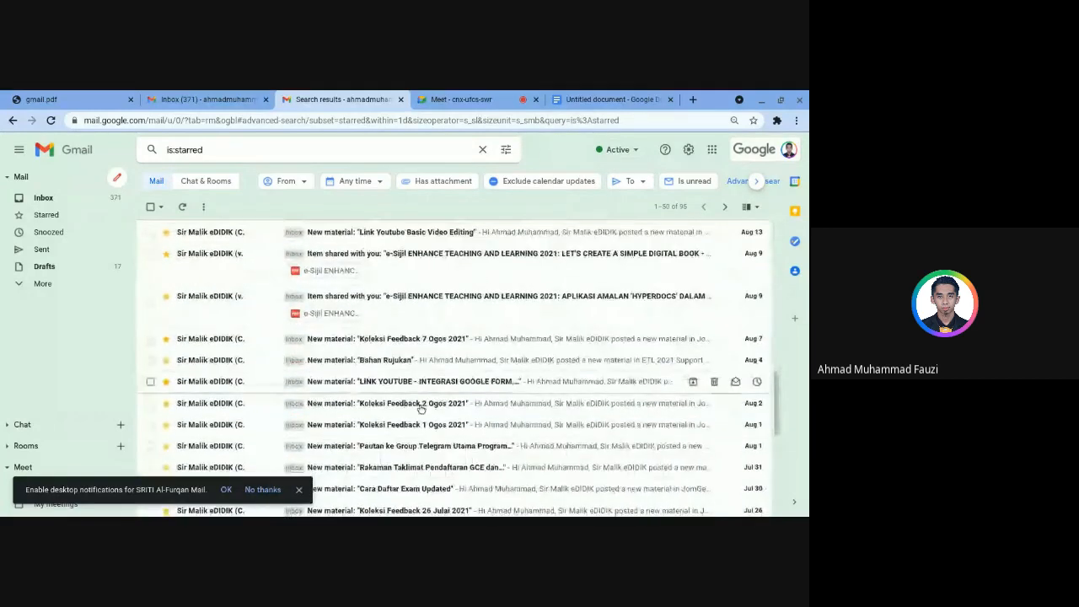
scroll(193, 413, up, 10)
scroll(178, 353, down, 10)
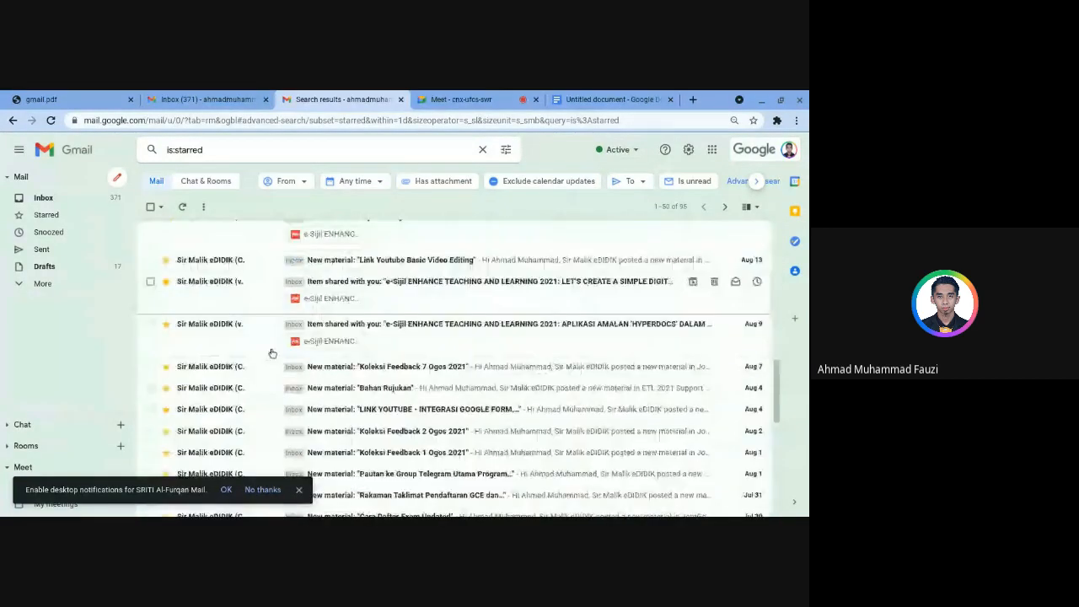
scroll(177, 352, up, 15)
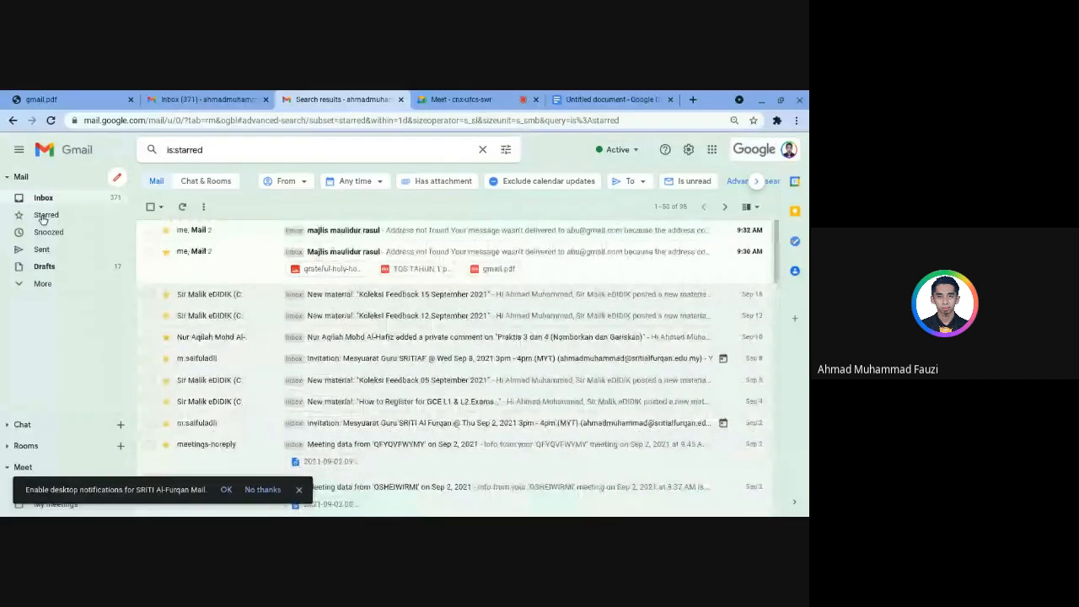
Return to the inbox and open the Starred folder to look through its messages
click(43, 199)
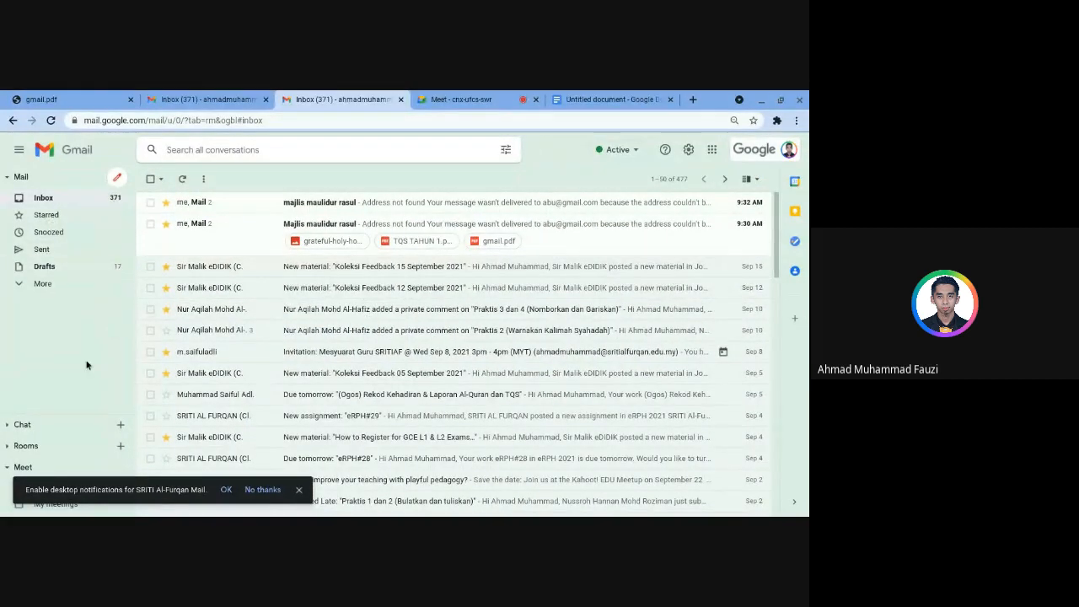
click(37, 226)
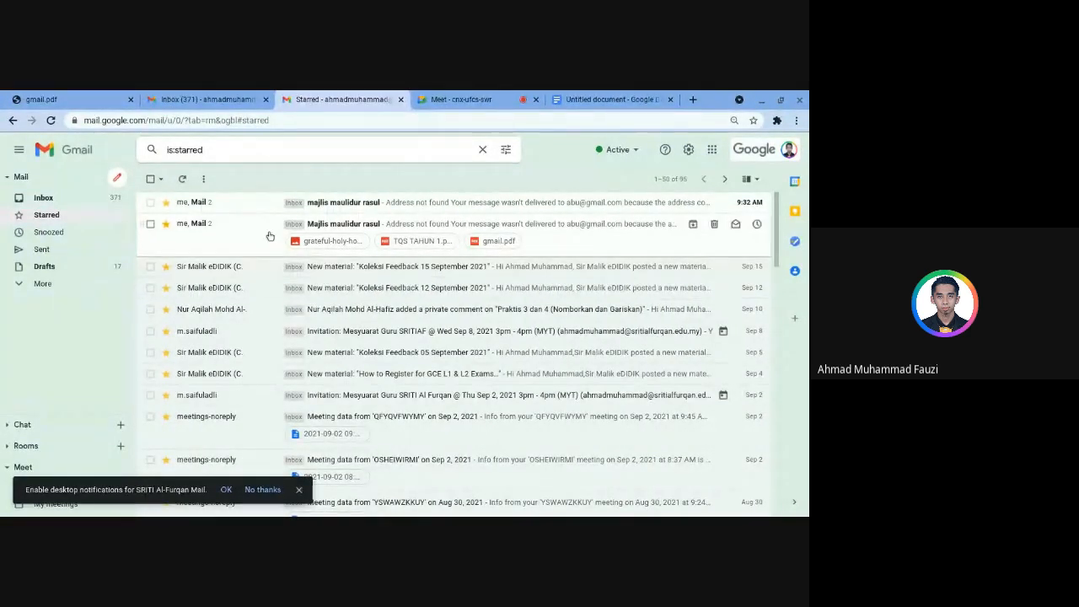
scroll(220, 306, down, 10)
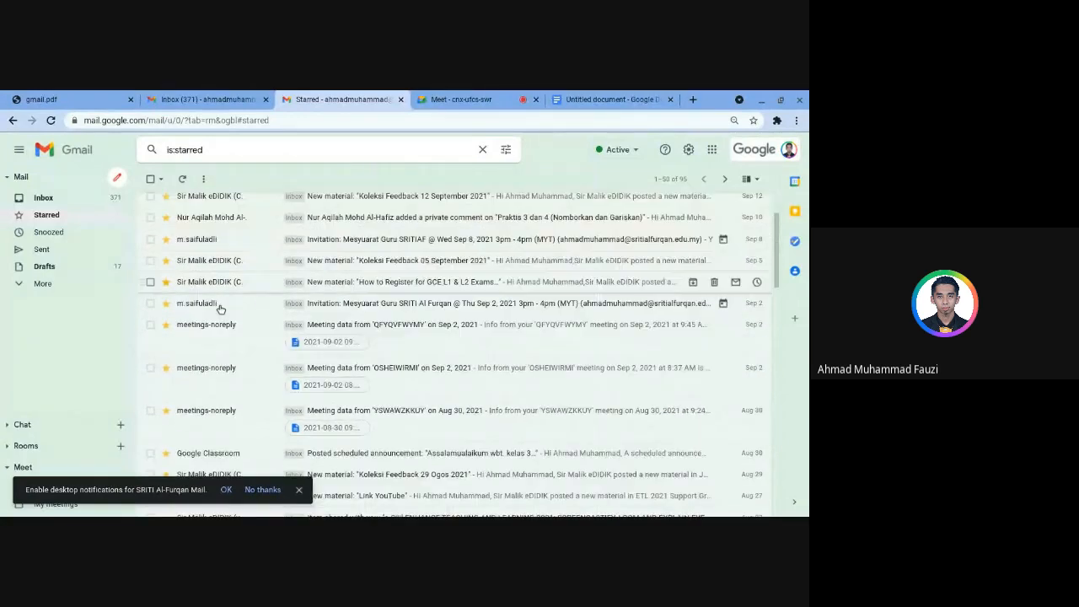
scroll(219, 337, down, 3)
scroll(211, 312, up, 15)
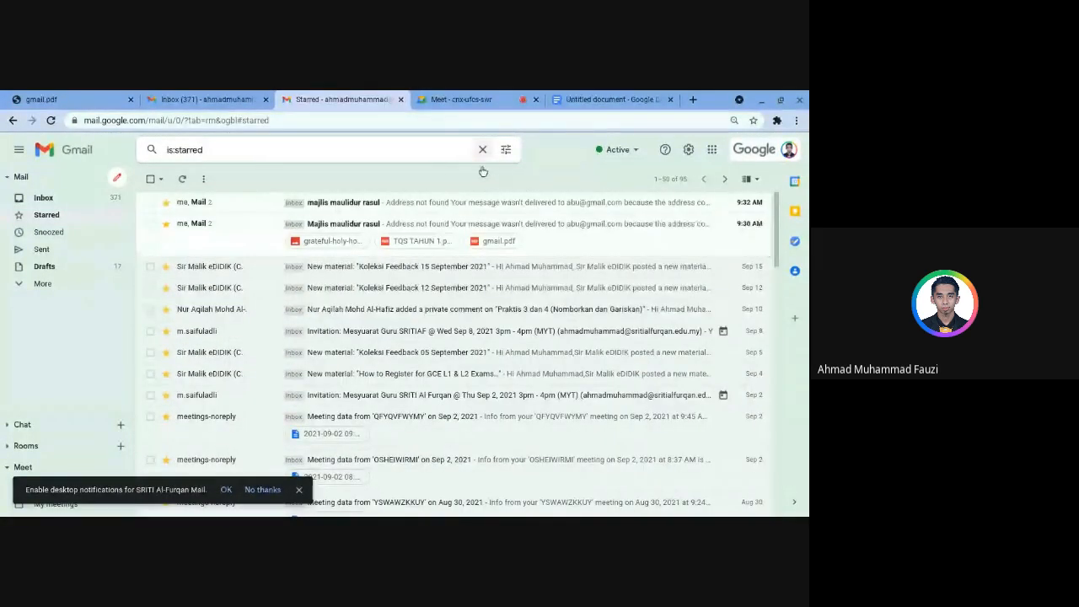
Check the subtopics on page 5 of gmail.pdf, clear the starred search in Gmail, and return to the inbox
click(56, 104)
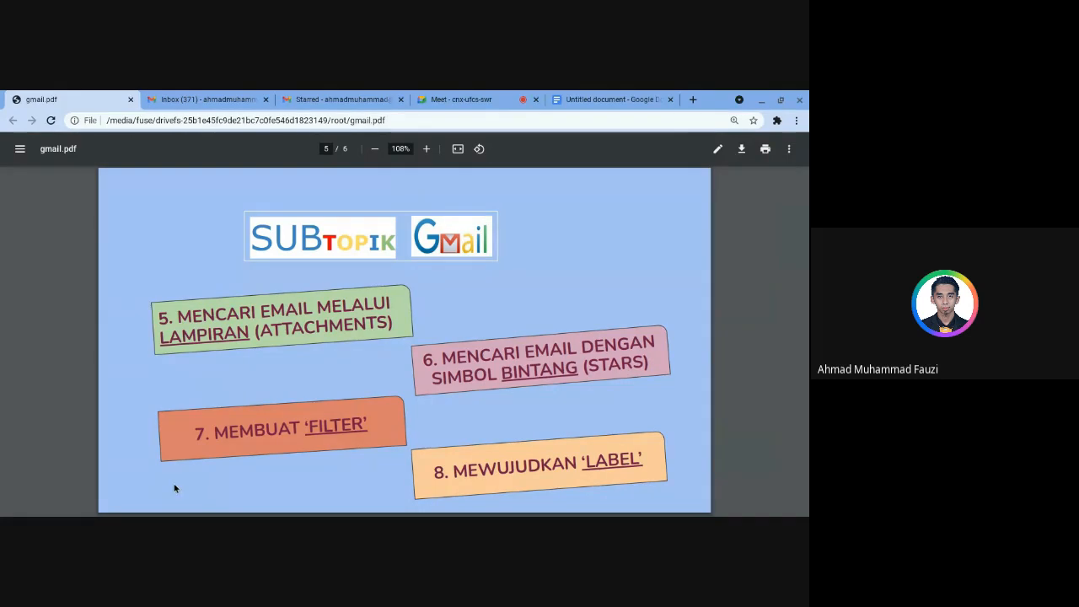
click(337, 100)
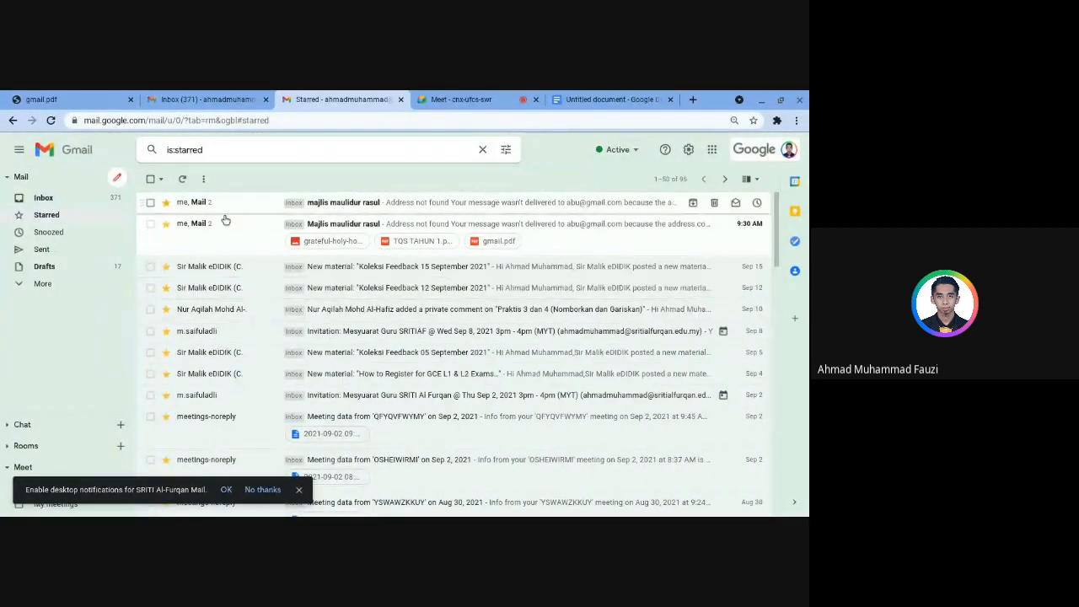
click(487, 159)
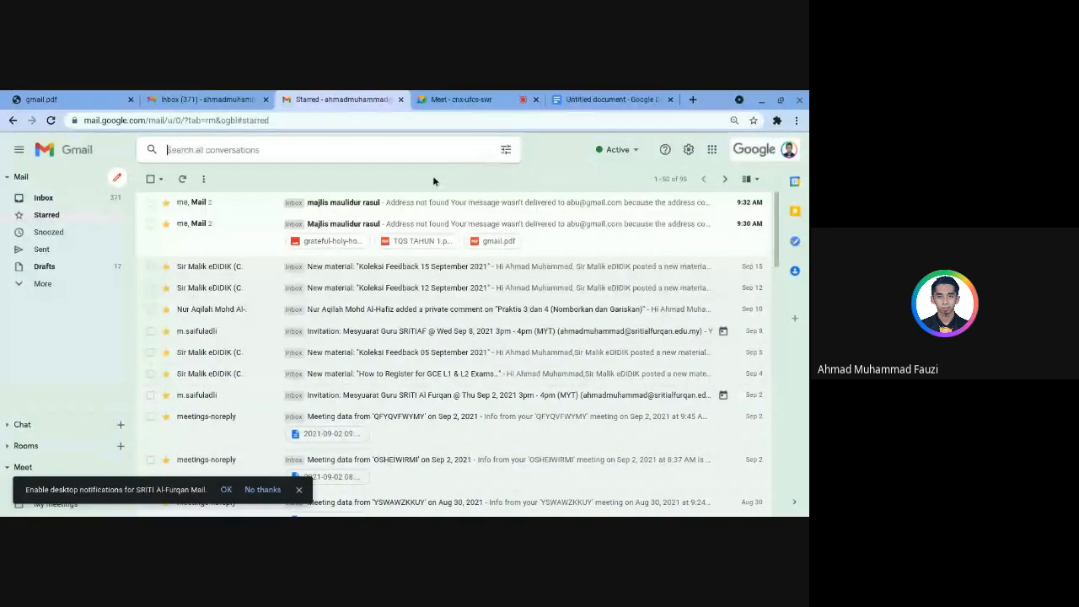
click(49, 197)
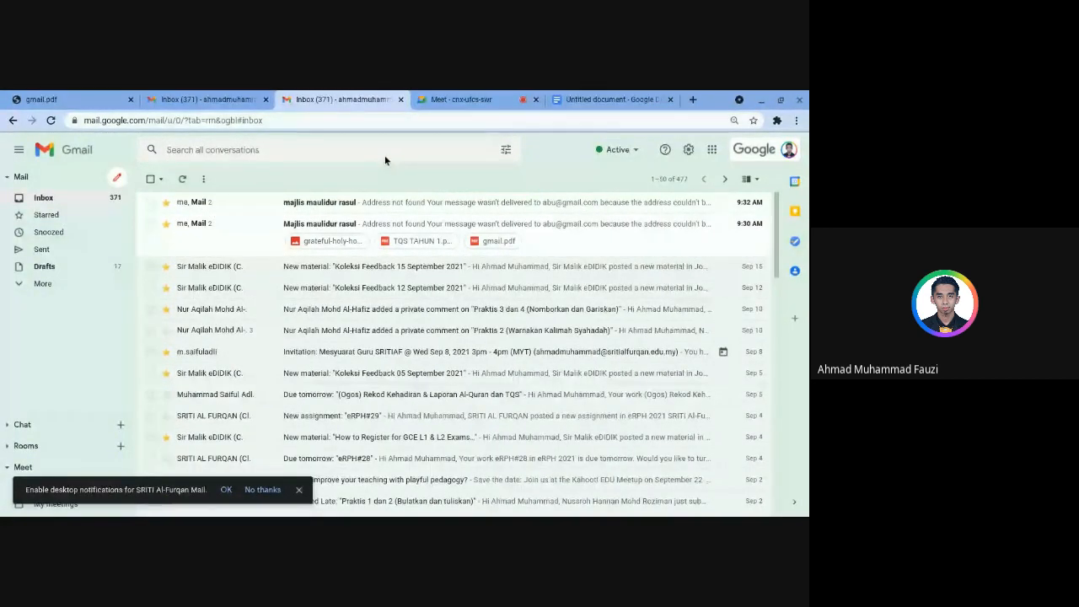
Create a mail filter for messages containing the words "edidik" that stars them and always marks them as important
click(505, 149)
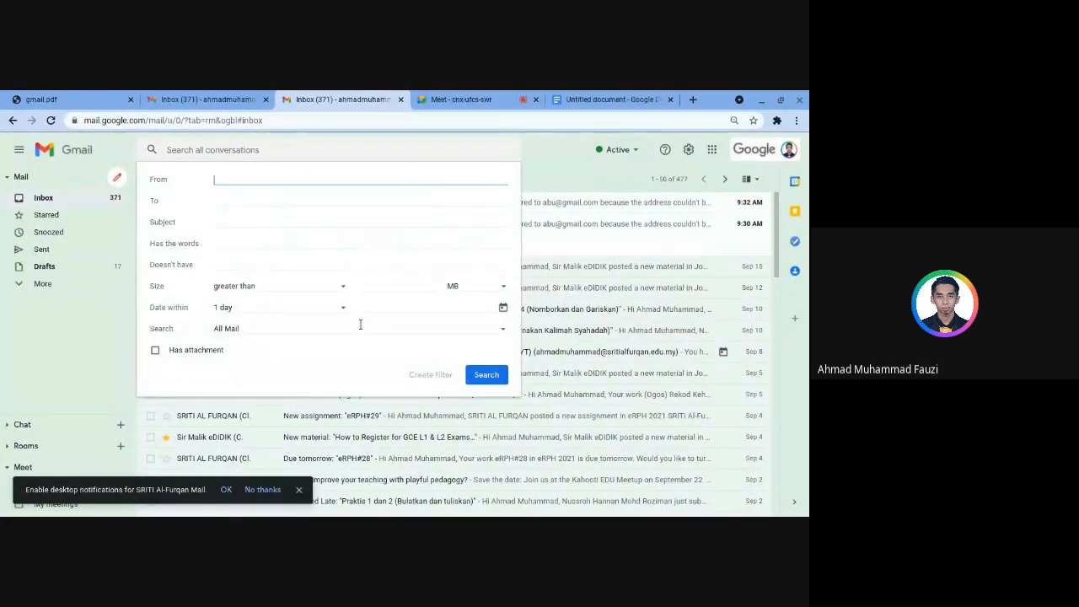
click(253, 253)
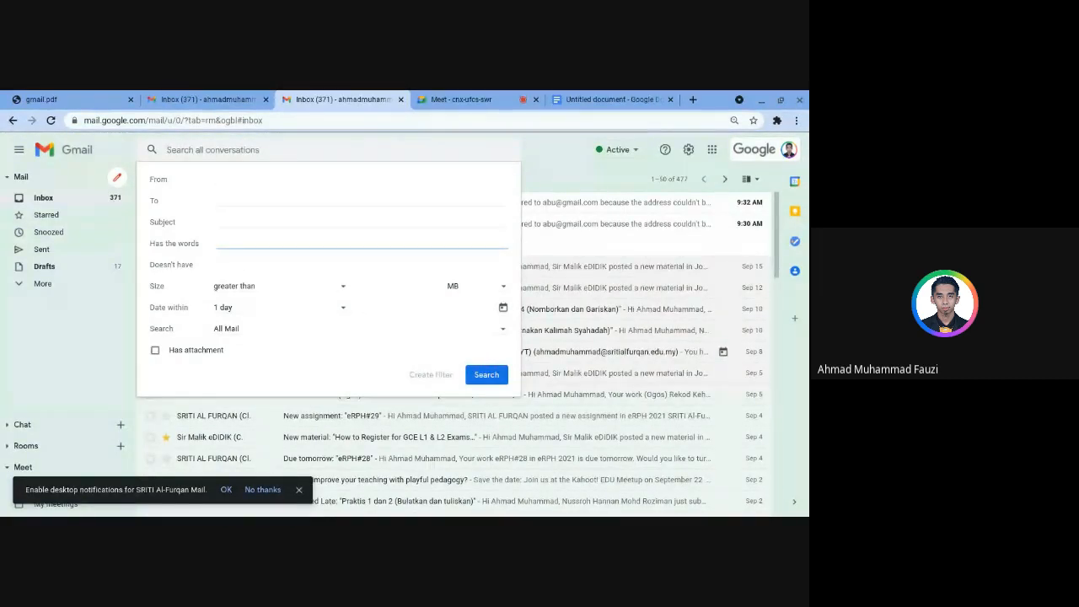
text(edidik)
click(426, 381)
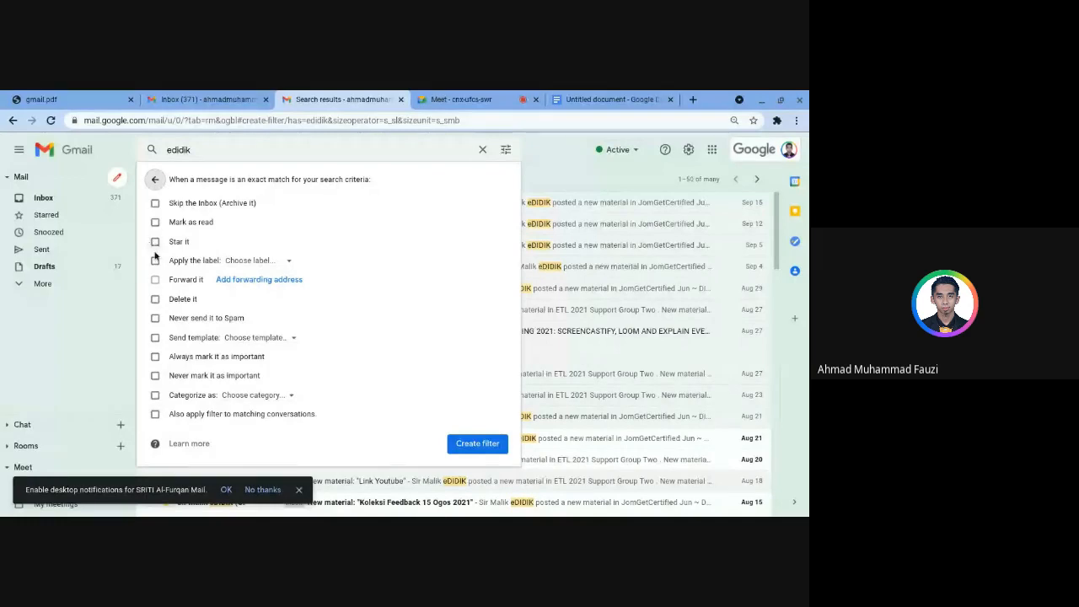
click(155, 356)
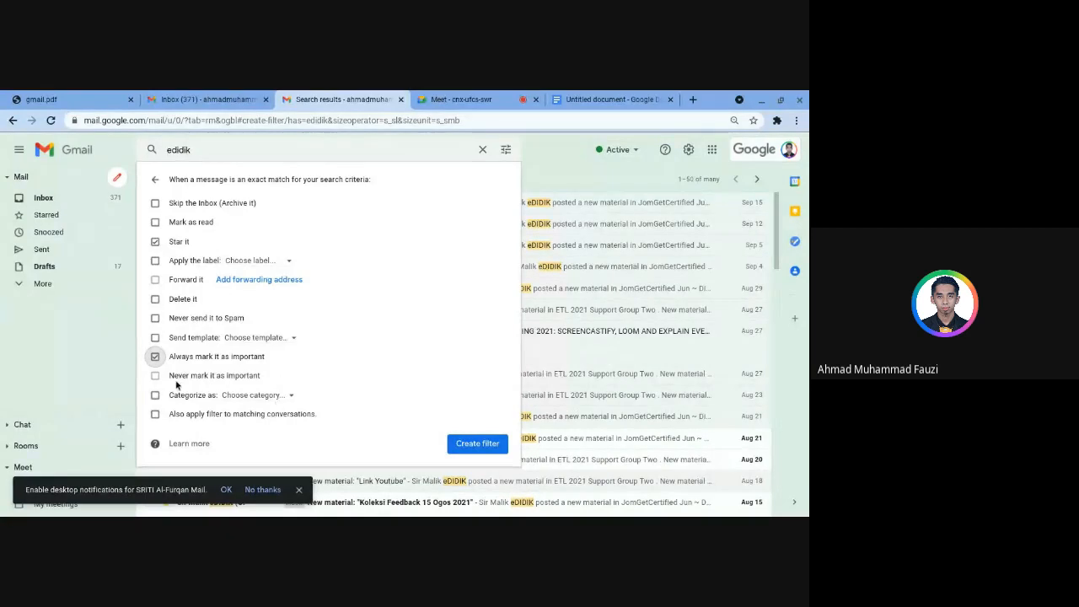
click(486, 450)
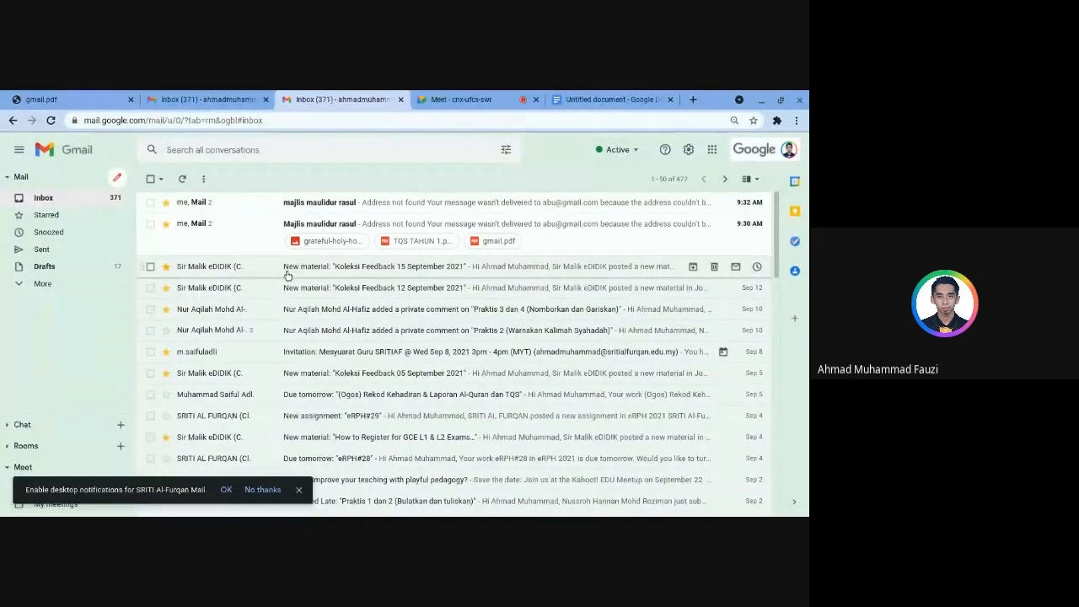
Check the label subtopic in gmail.pdf and create a new Gmail label named "edidik"
click(42, 100)
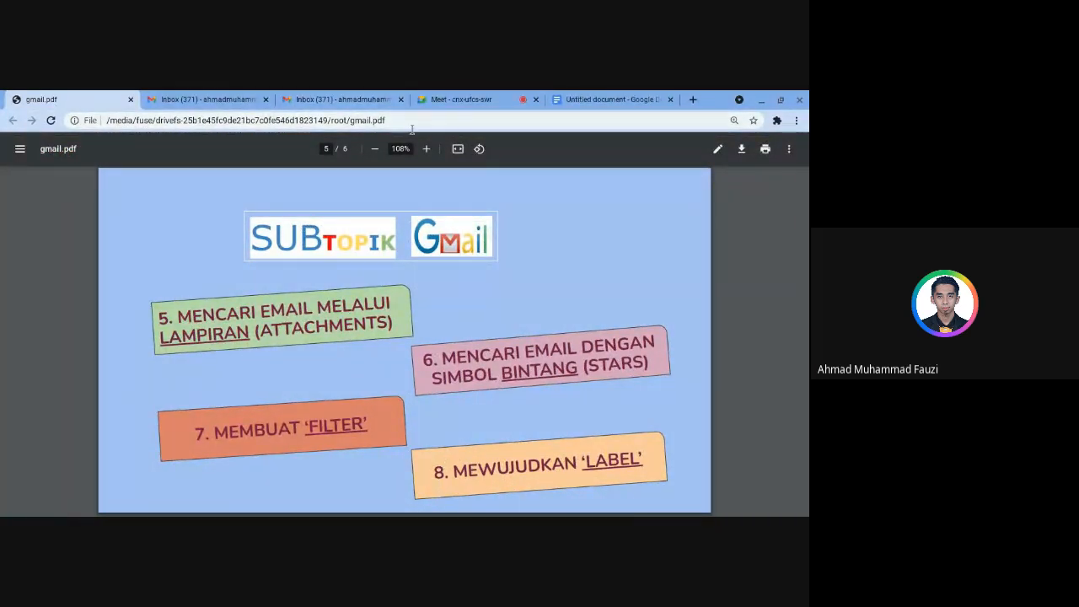
click(347, 107)
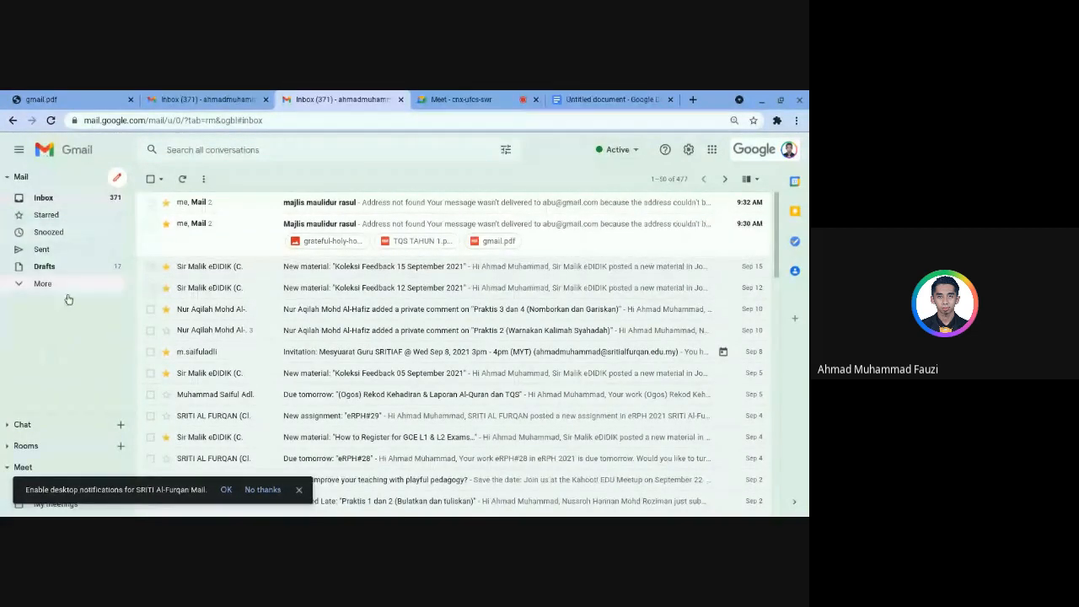
click(42, 285)
scroll(40, 311, down, 1)
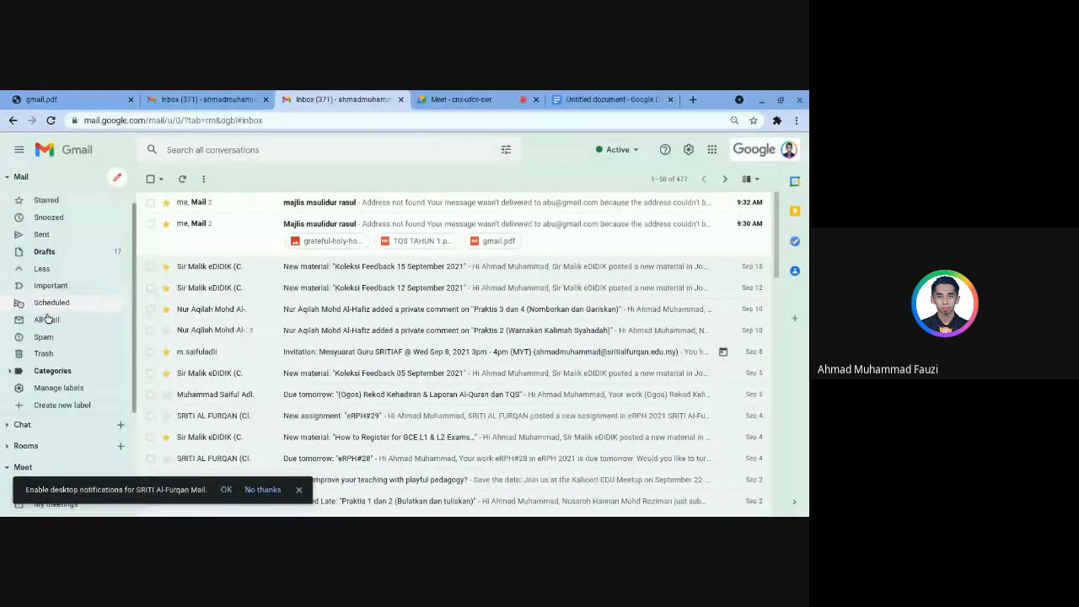
click(64, 405)
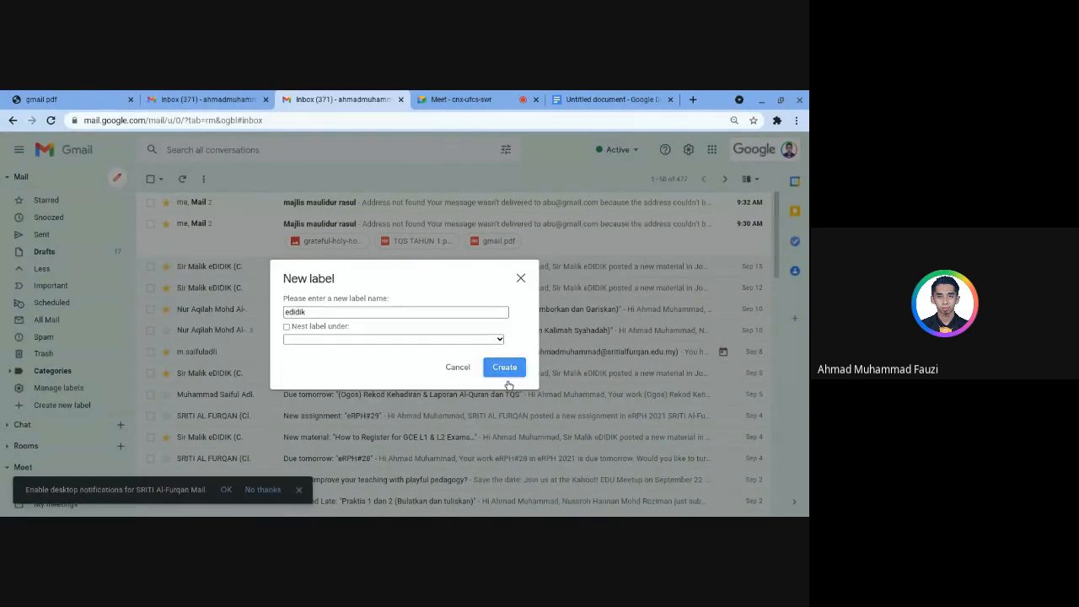
click(508, 373)
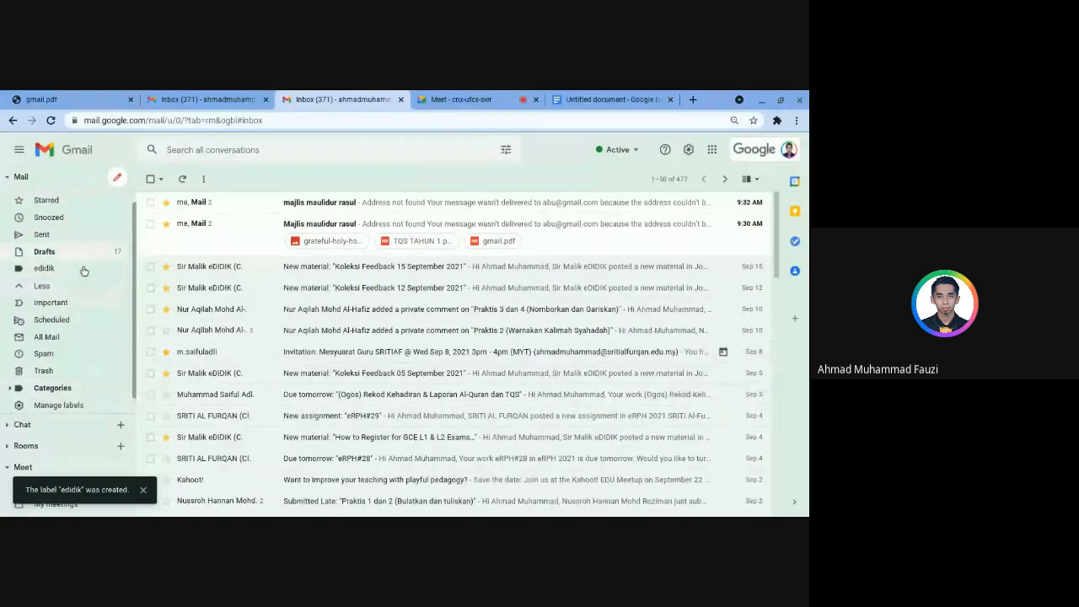
Set the color of the "edidik" label to orange-red
scroll(85, 278, up, 1)
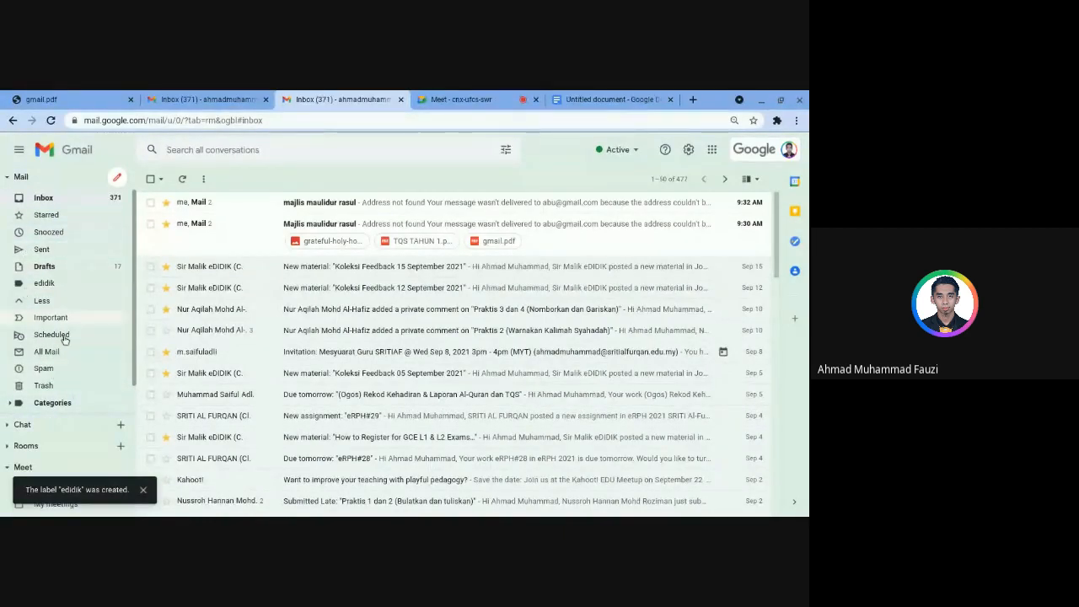
click(119, 284)
mouse_move(145, 302)
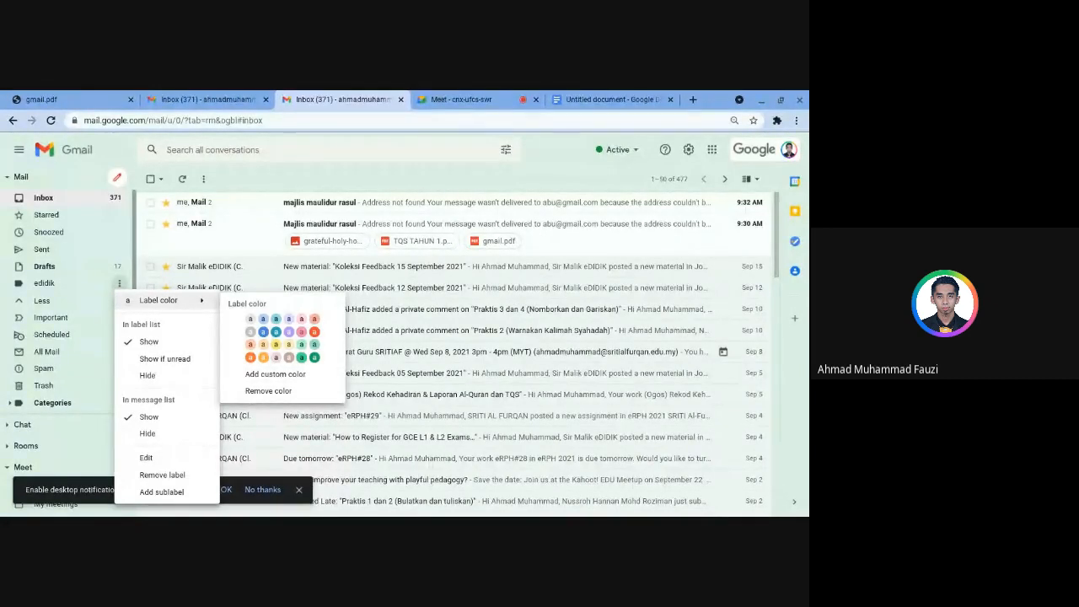
click(316, 346)
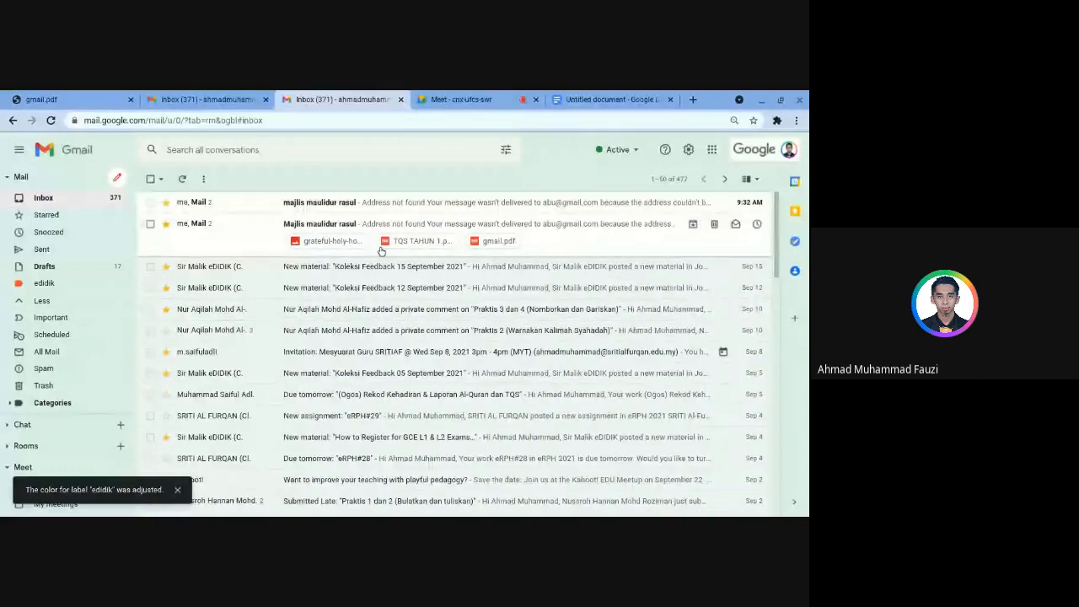
Look through the inbox, search mail for the eDIDIK sender by name, and look through the results
scroll(624, 270, down, 10)
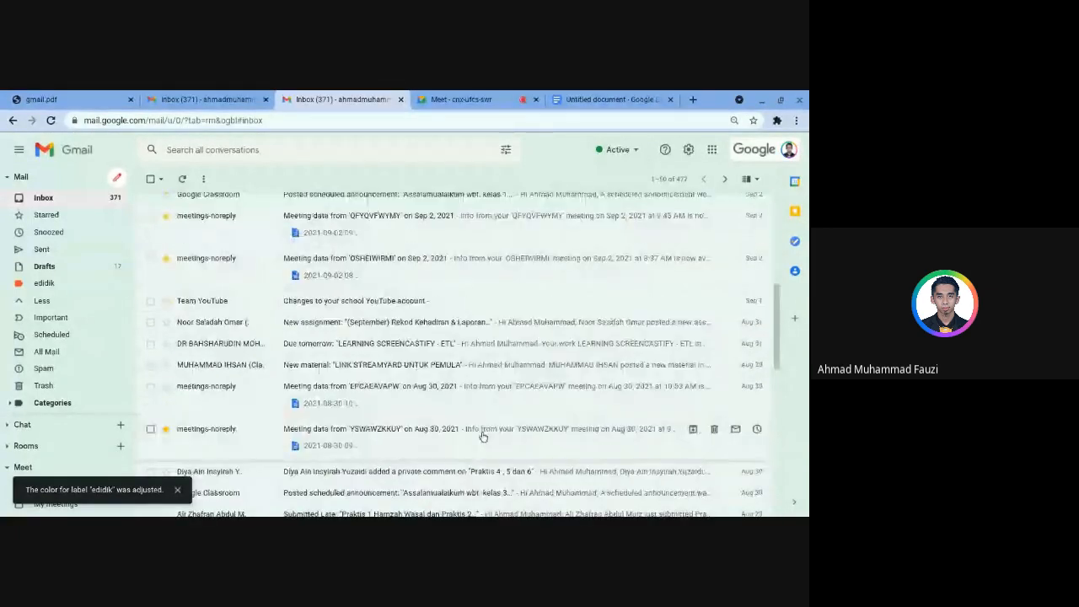
scroll(483, 436, up, 12)
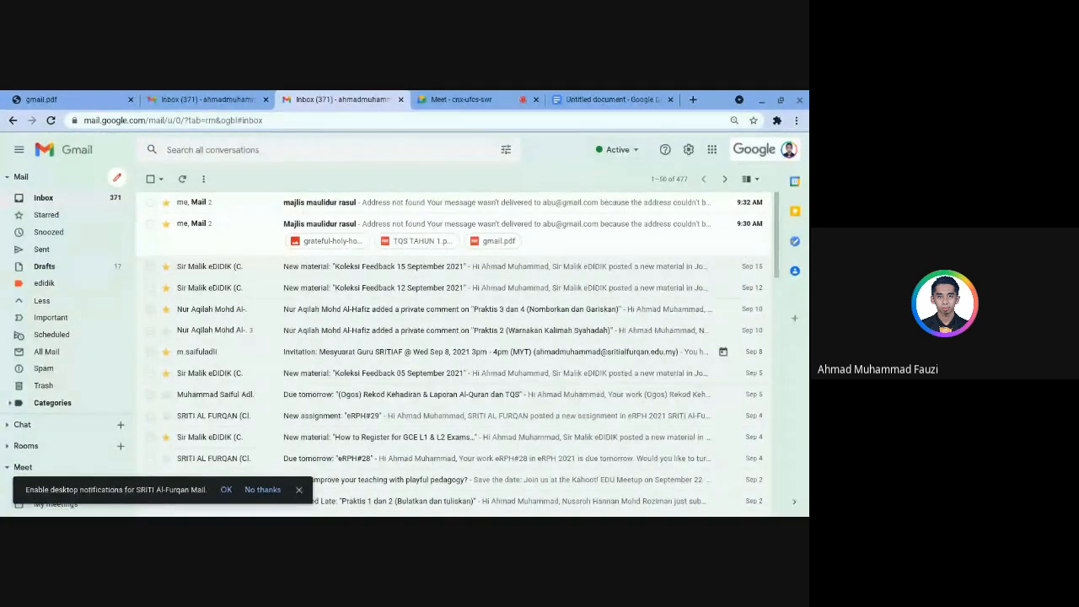
click(321, 165)
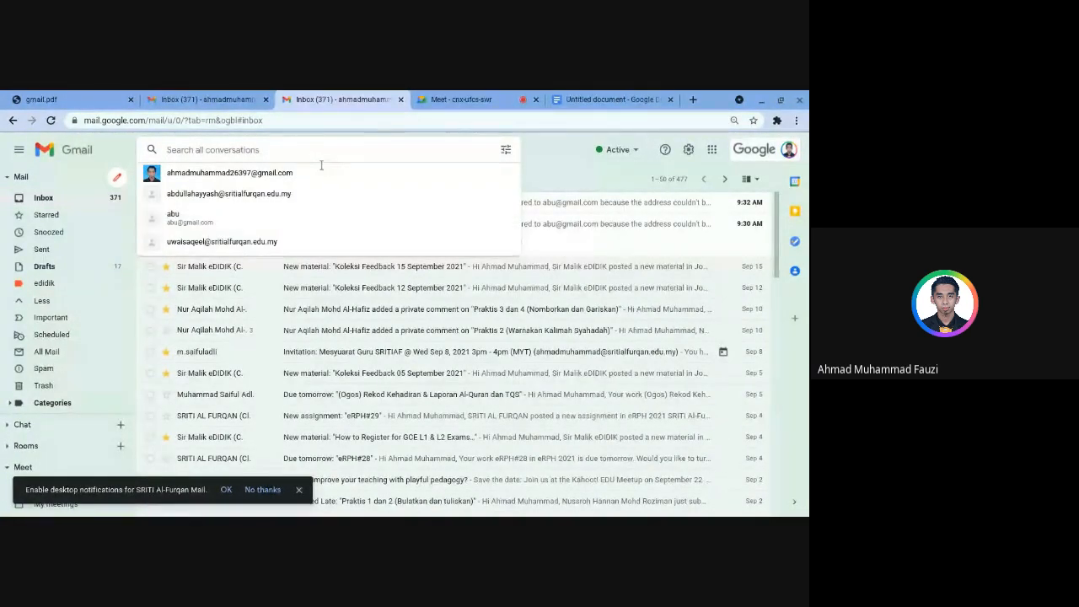
text(sir)
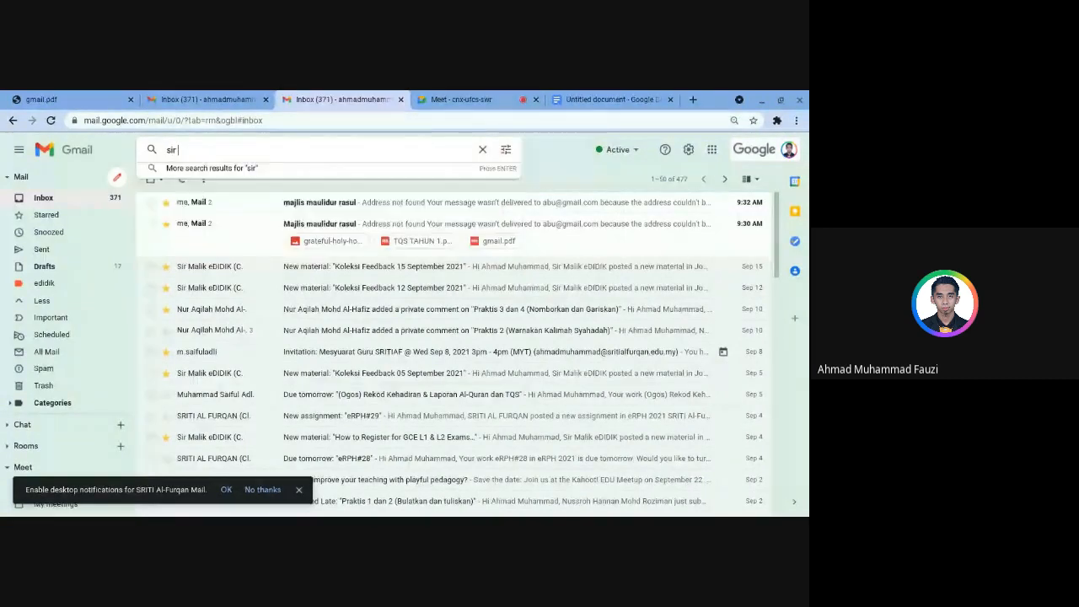
text( malik)
key(Return)
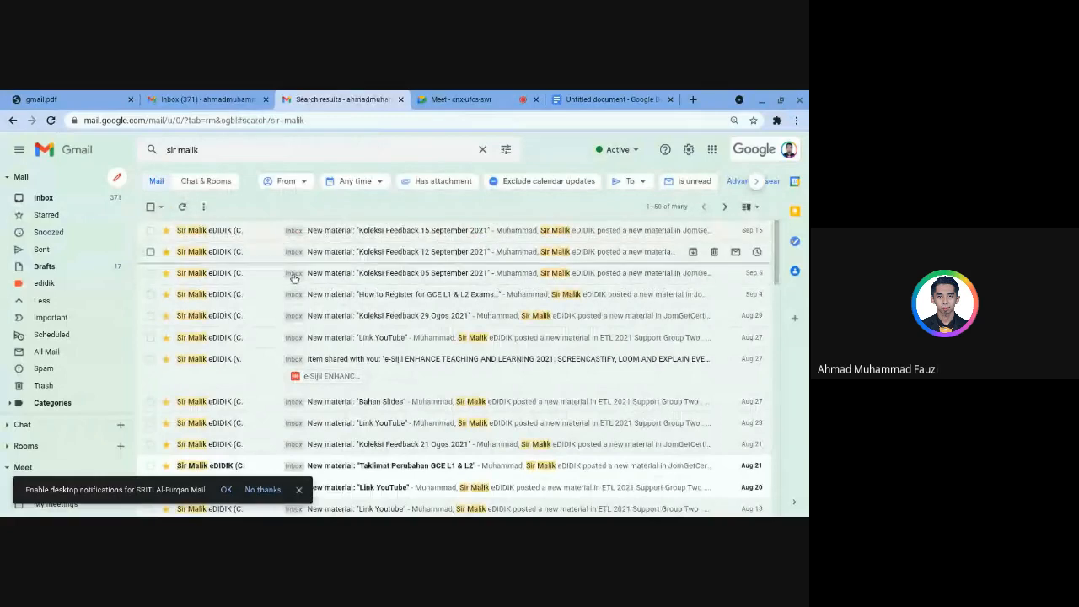
scroll(371, 282, down, 1)
scroll(372, 282, down, 10)
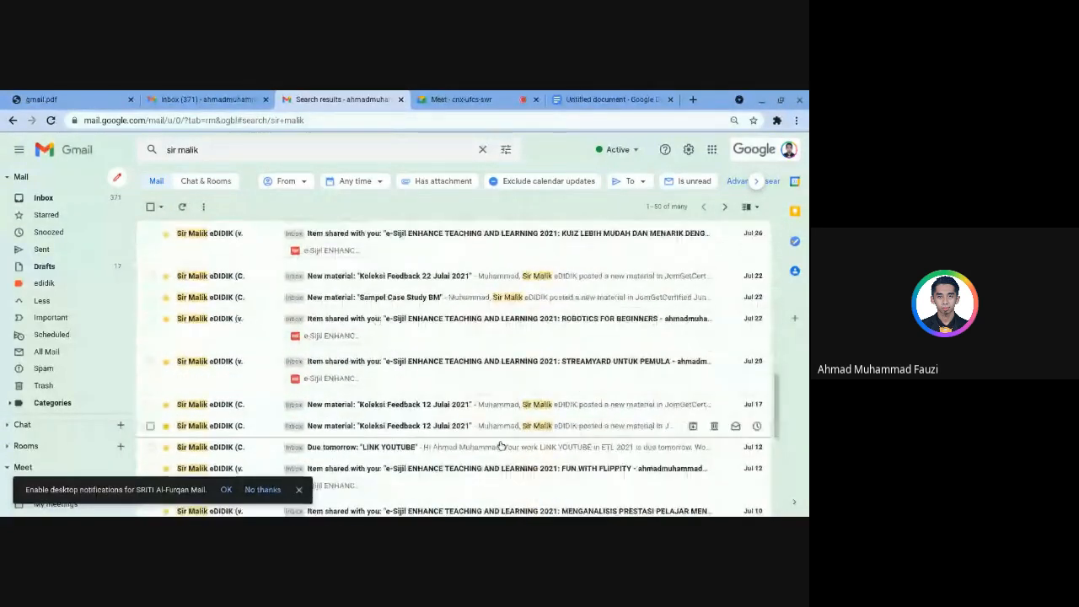
scroll(563, 371, down, 5)
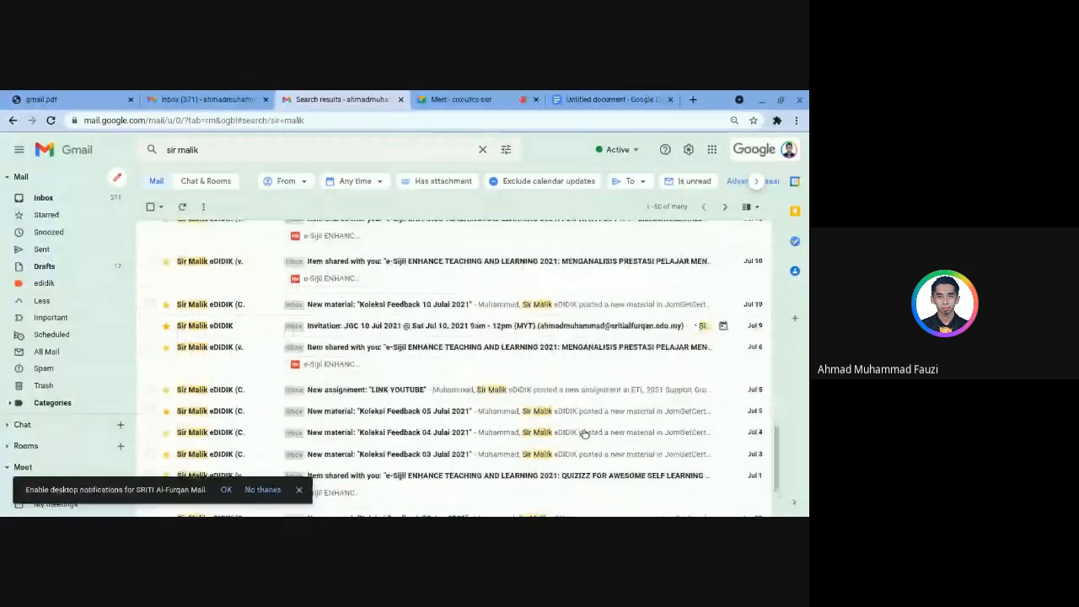
scroll(572, 440, up, 15)
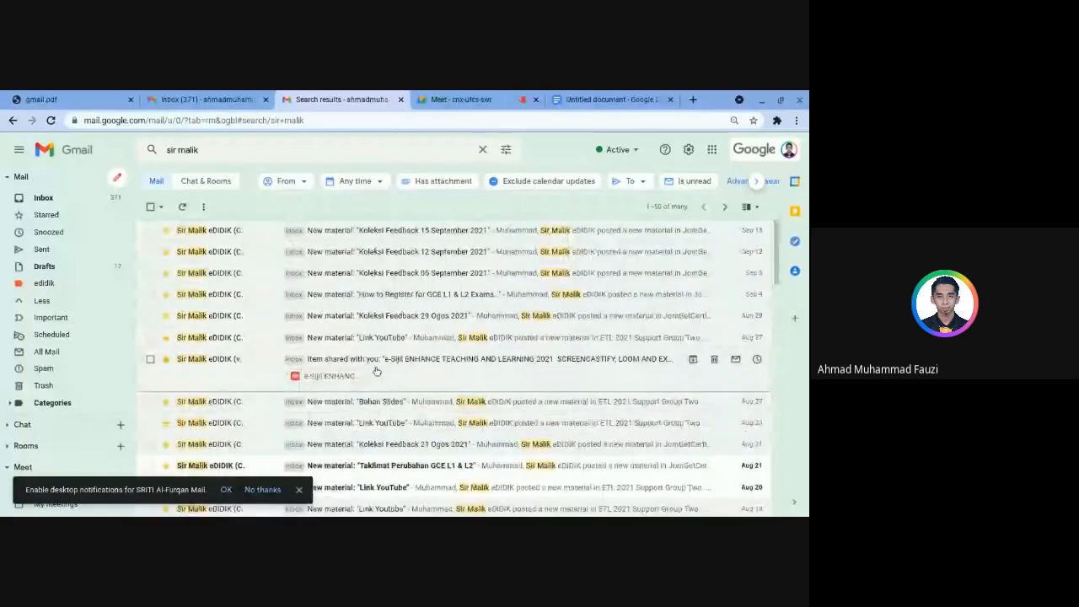
scroll(271, 265, down, 15)
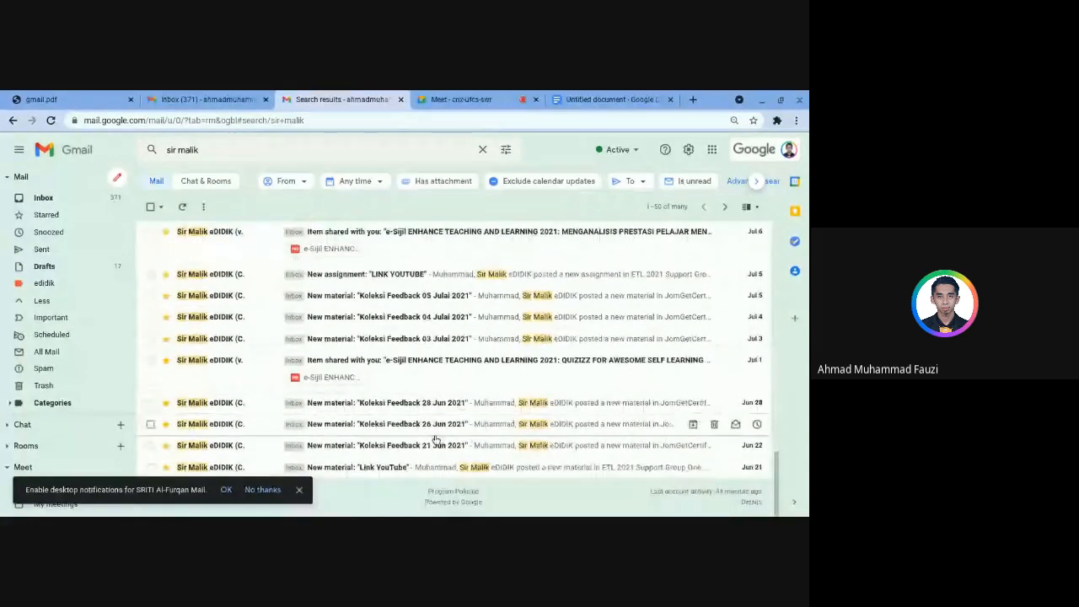
scroll(259, 325, up, 15)
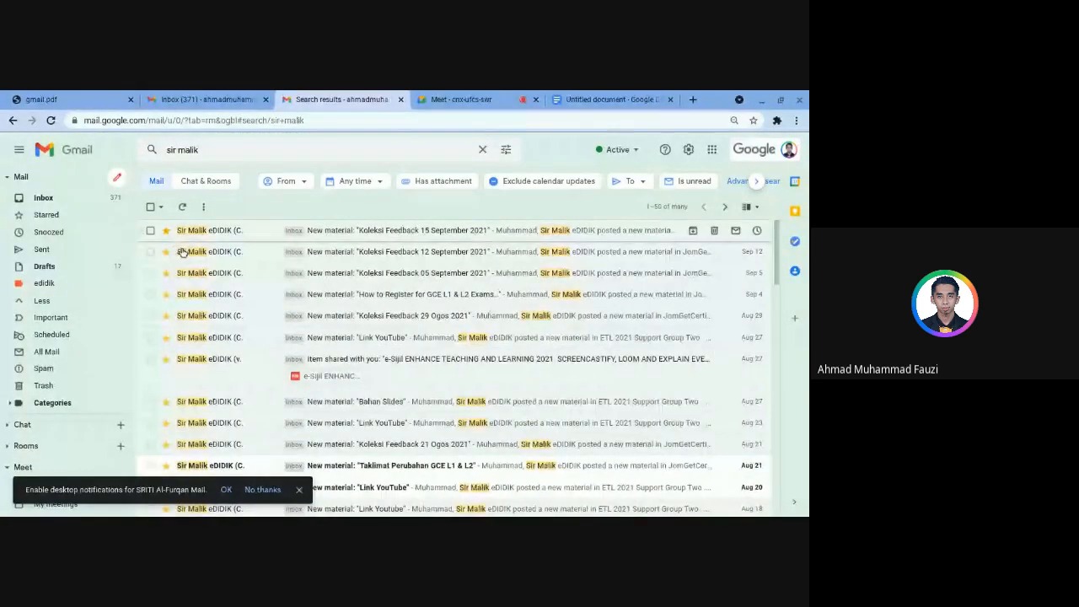
click(151, 230)
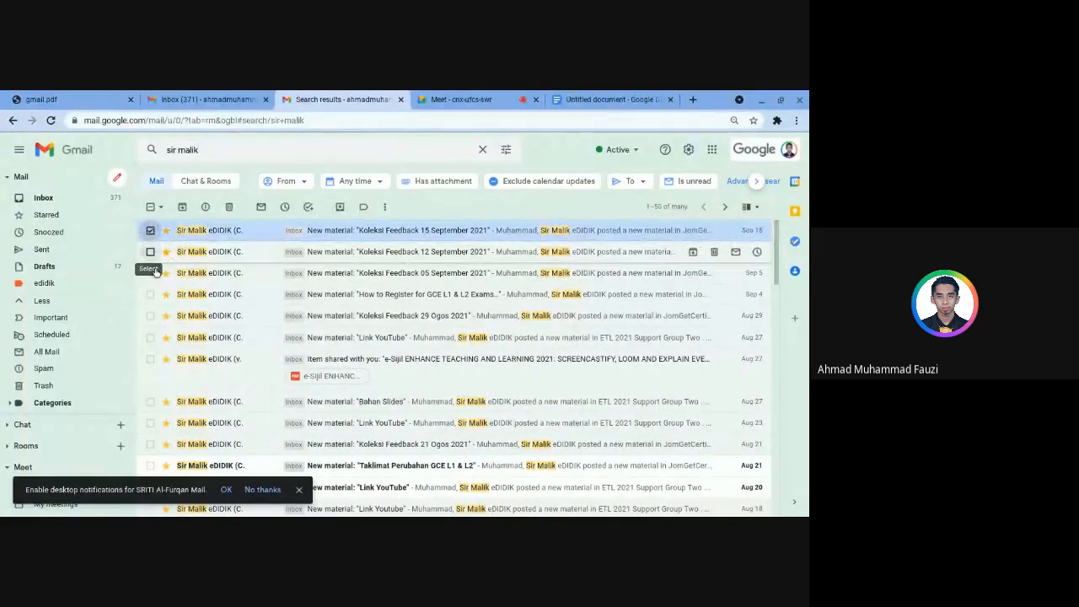
click(150, 252)
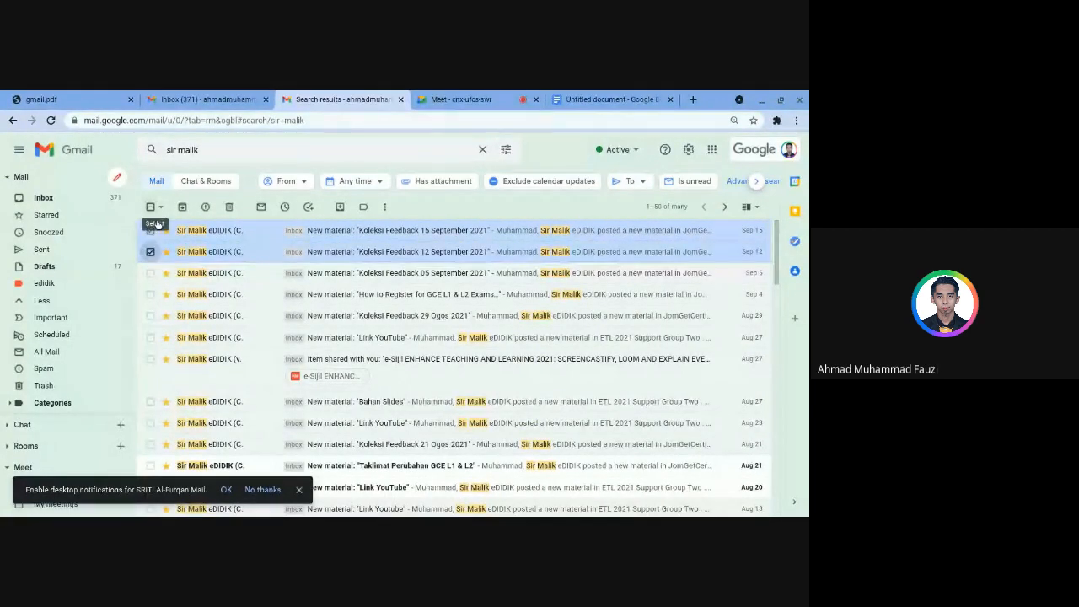
click(151, 207)
Select all conversations on the search results page, apply the "edidik" label to them, and look through the labelled messages
click(160, 207)
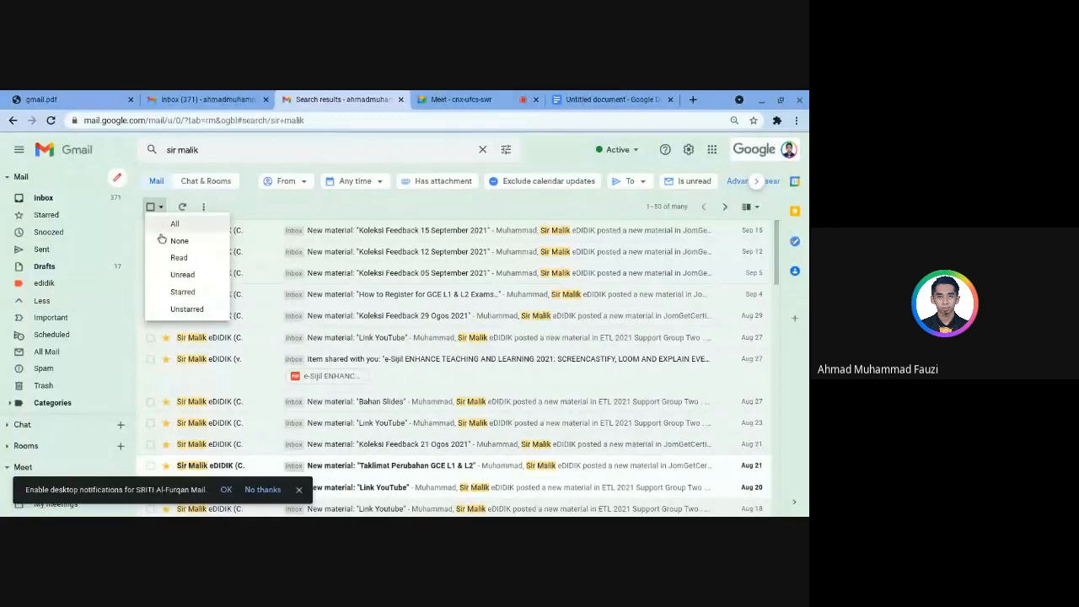
click(175, 223)
scroll(382, 335, down, 10)
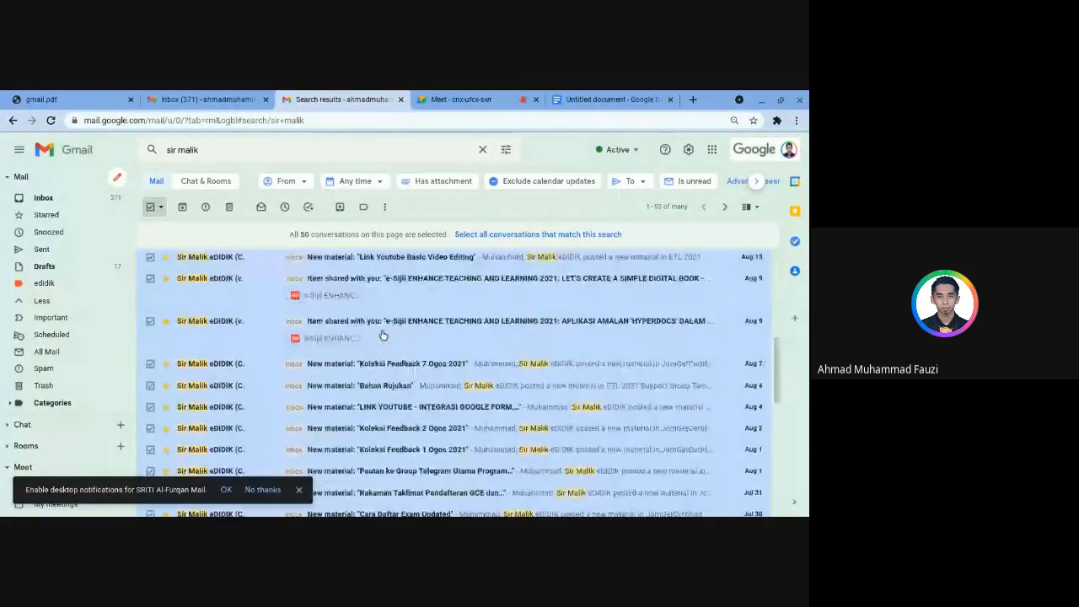
scroll(382, 336, up, 10)
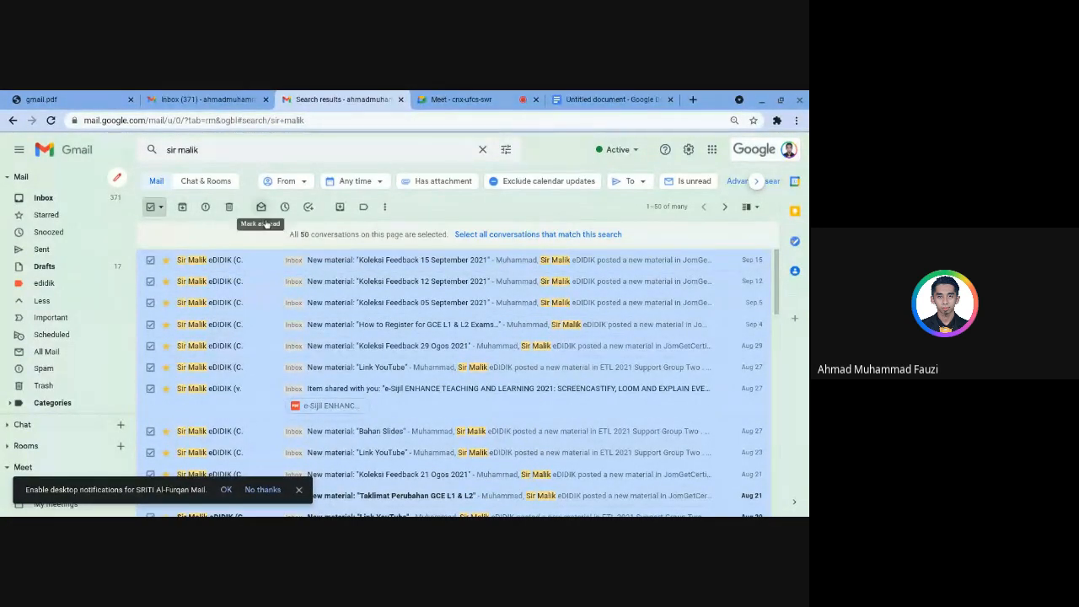
click(363, 207)
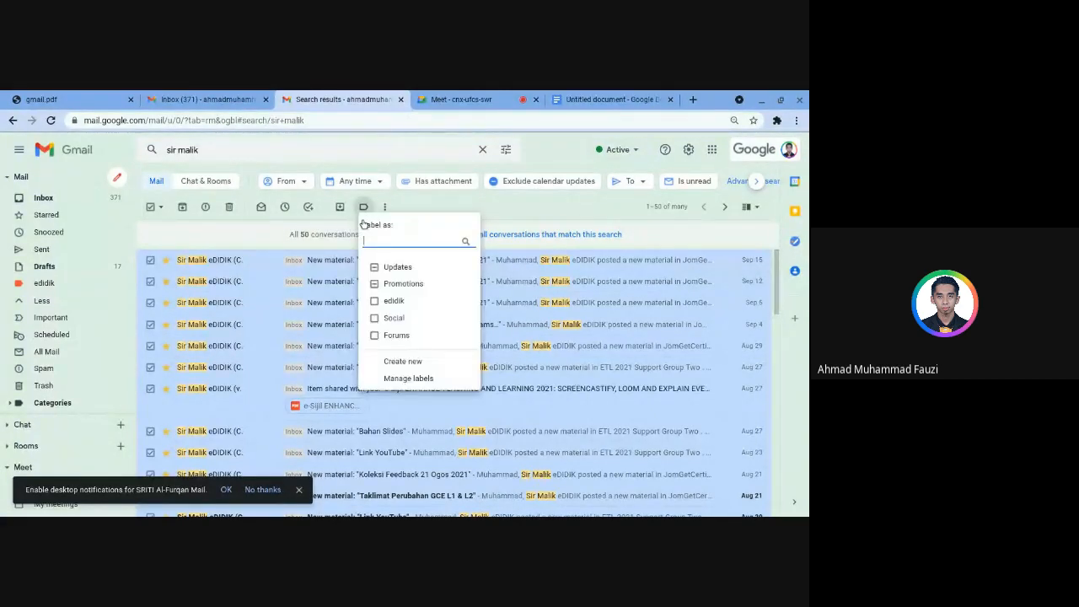
click(393, 301)
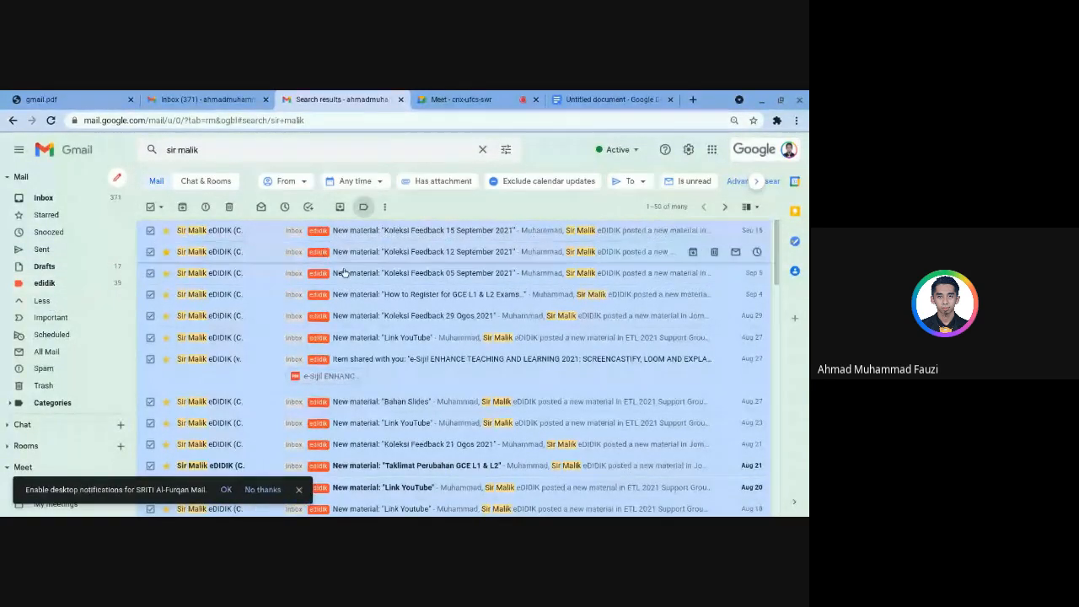
scroll(368, 255, down, 10)
scroll(368, 255, up, 10)
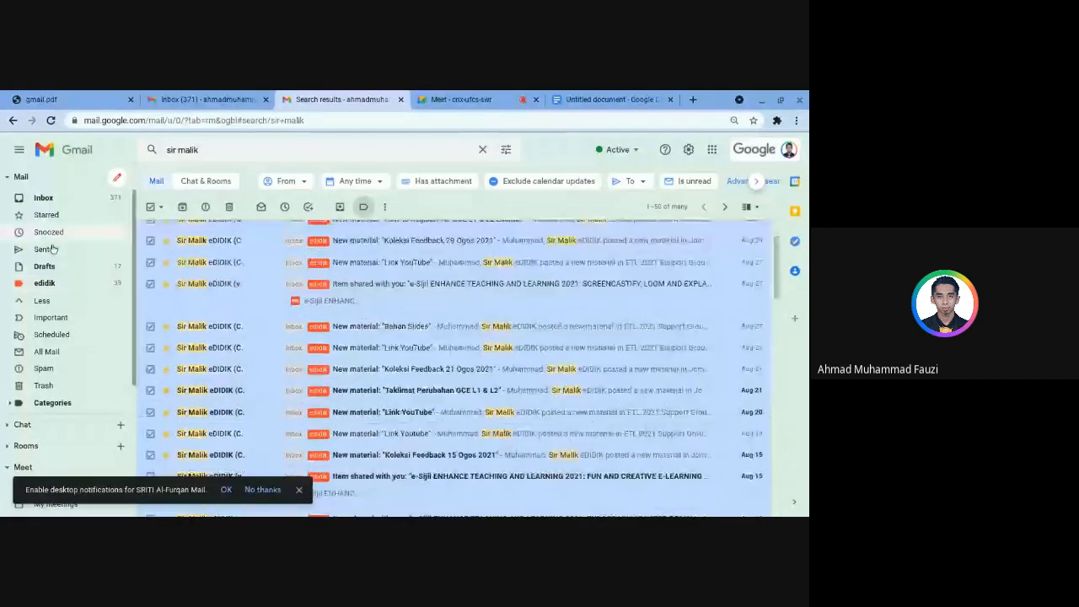
Return to the inbox, look through the messages for the "edidik" label, and dismiss the desktop notifications prompt
click(44, 199)
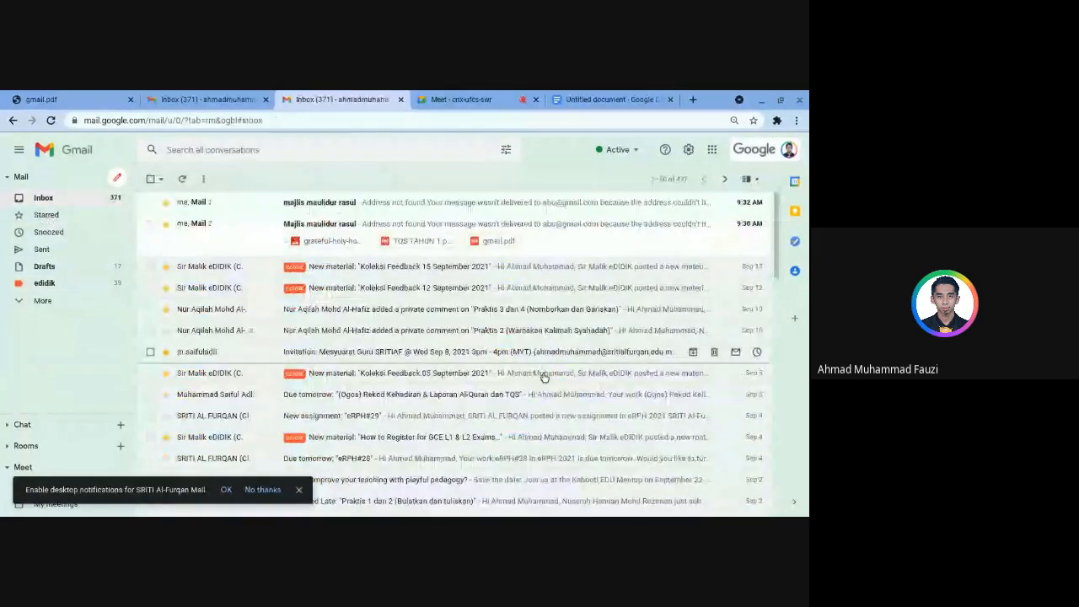
scroll(314, 319, down, 3)
scroll(314, 319, down, 15)
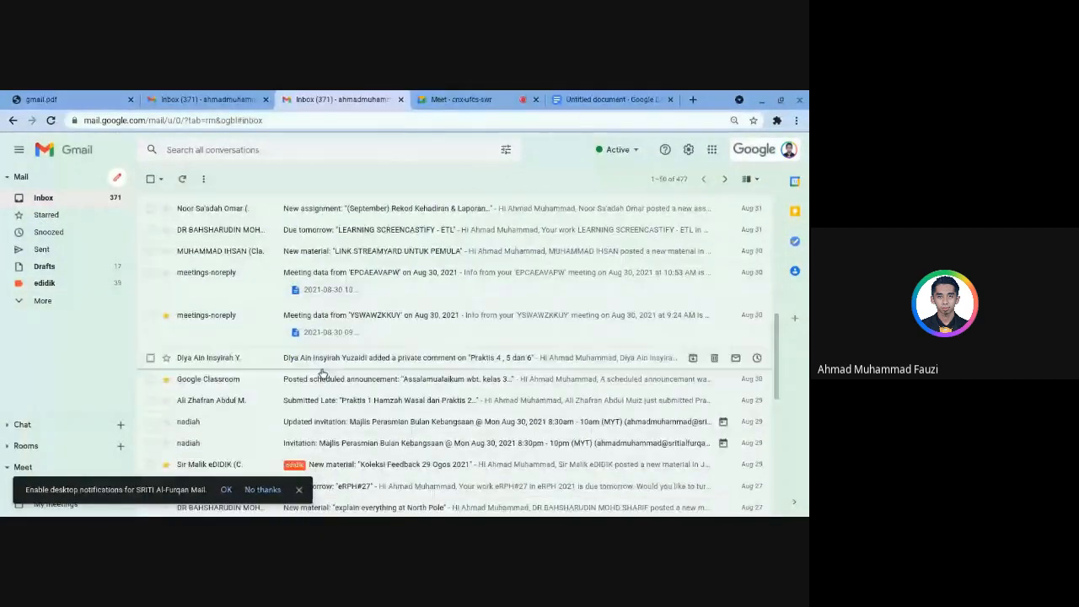
scroll(353, 350, down, 5)
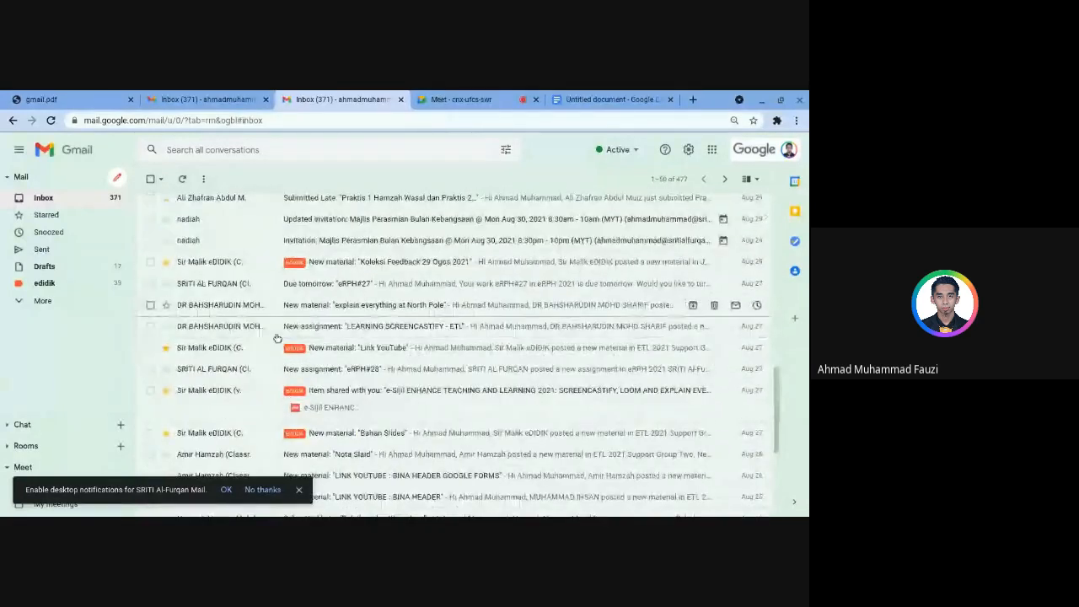
click(298, 489)
scroll(312, 394, up, 5)
scroll(312, 394, up, 5)
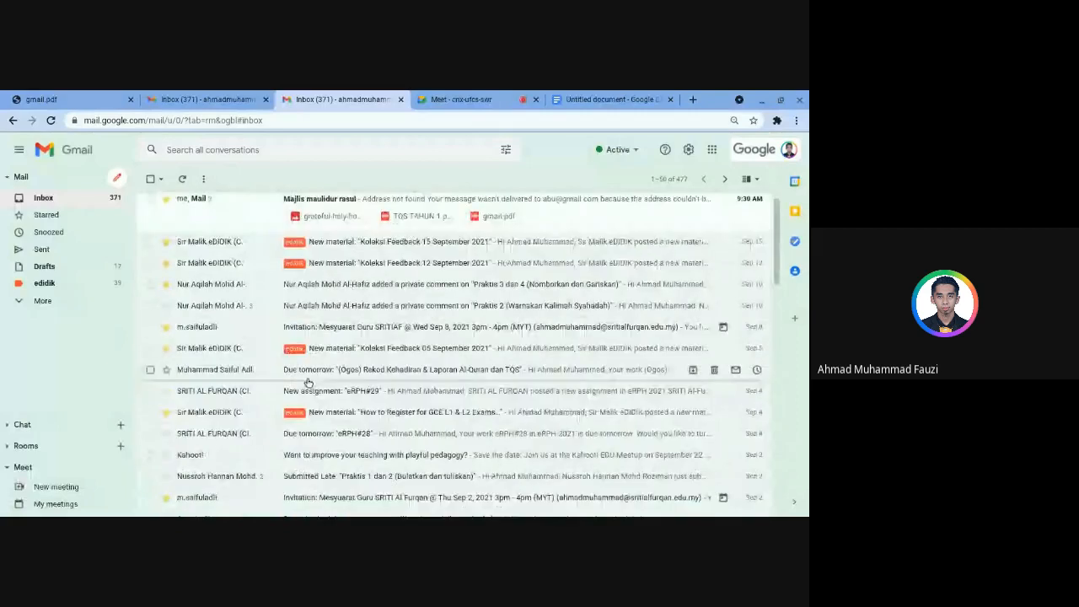
Review both Gmail subtopic pages in gmail.pdf and switch to the Google Meet call to check the participants
click(75, 105)
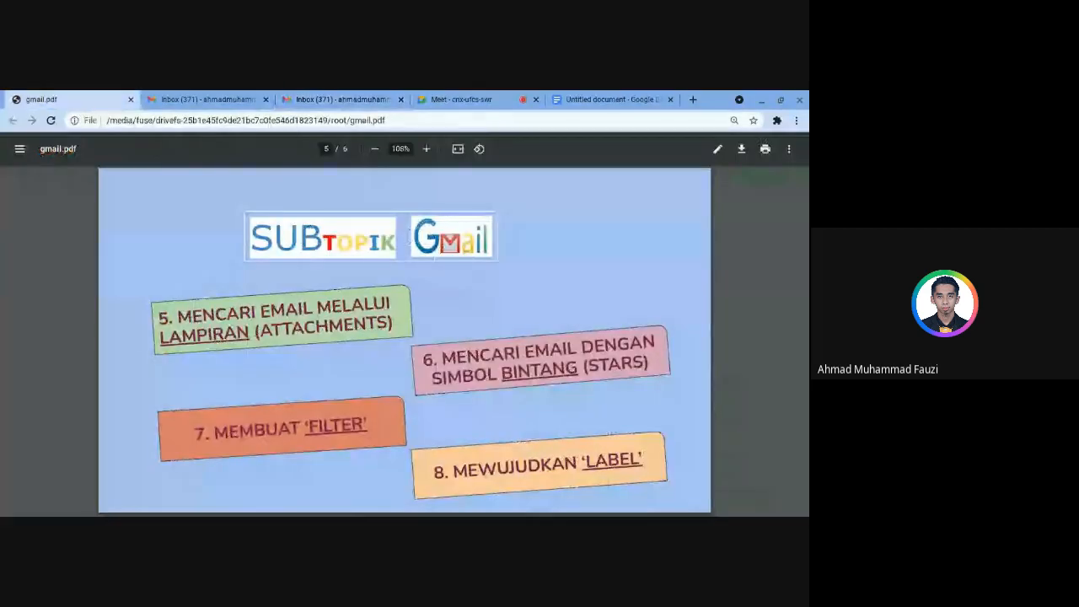
key(Left)
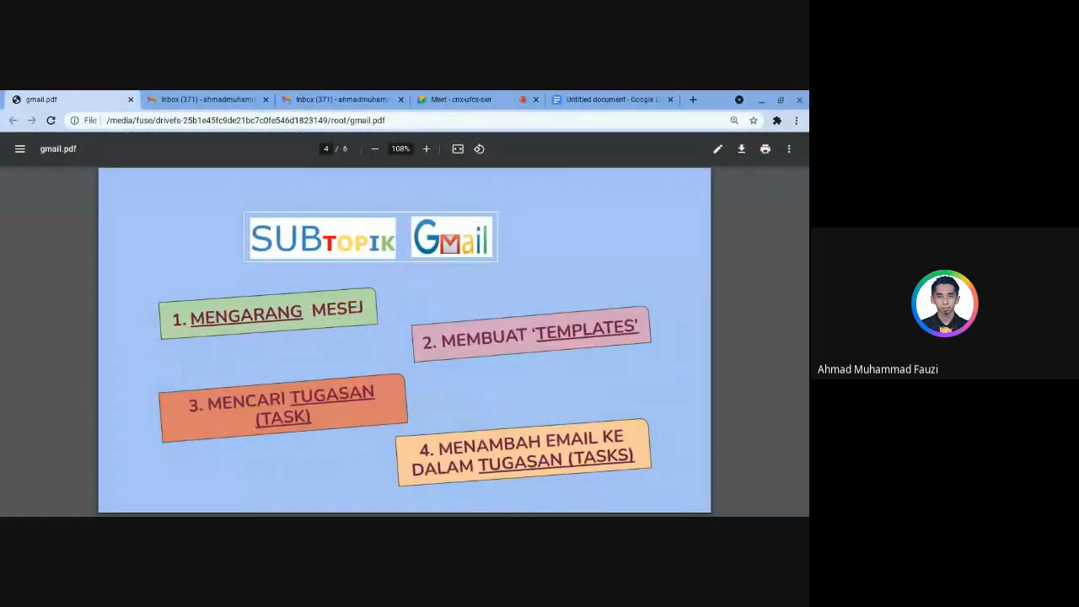
key(Right)
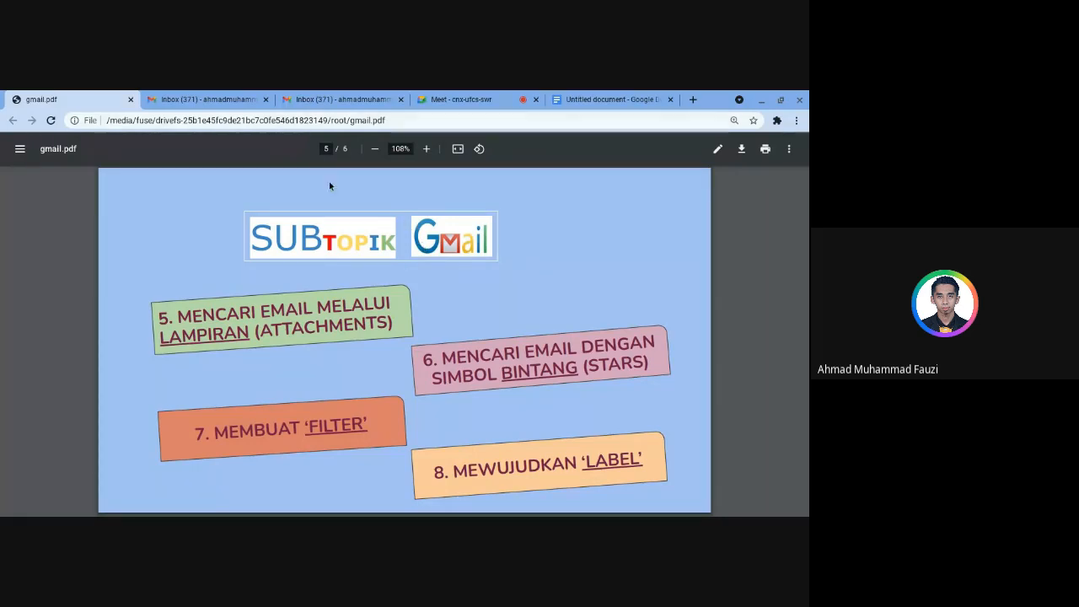
click(462, 100)
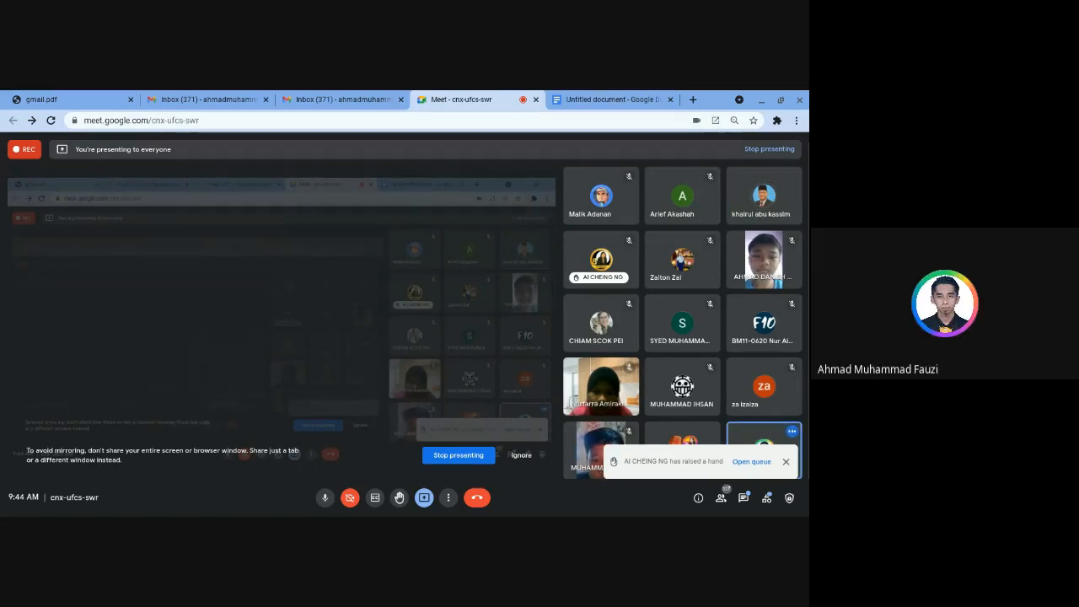
Open a blank new message from the first Gmail inbox and close it without entering anything
click(177, 101)
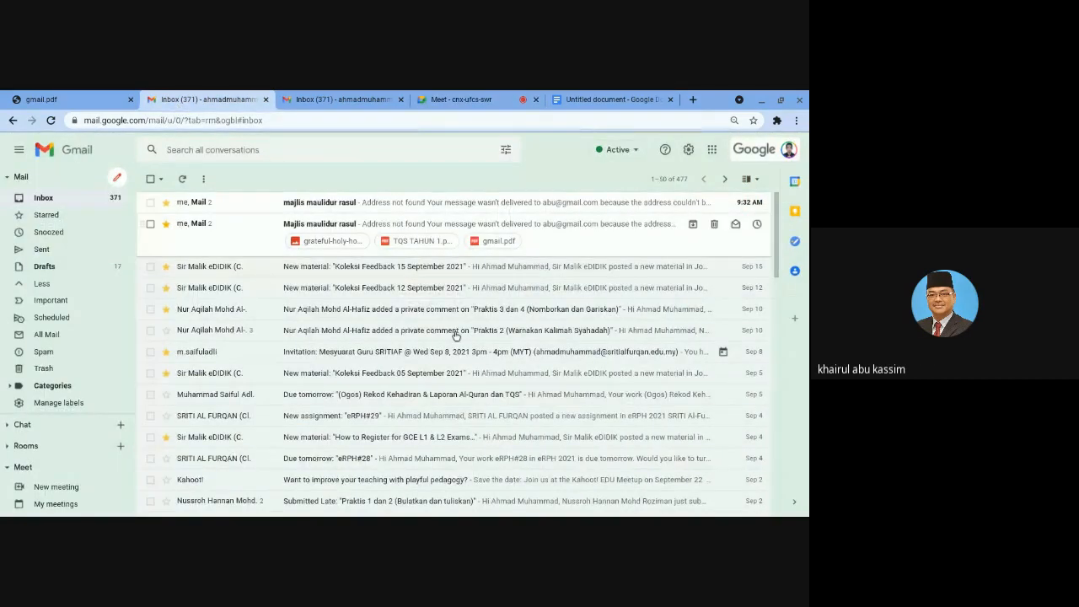
key(c)
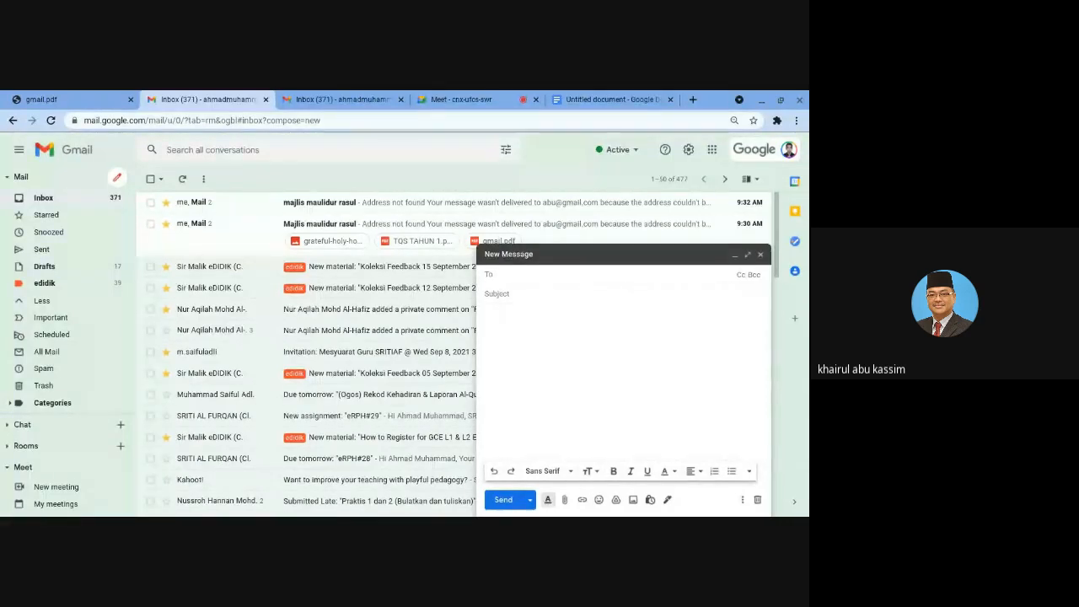
click(588, 441)
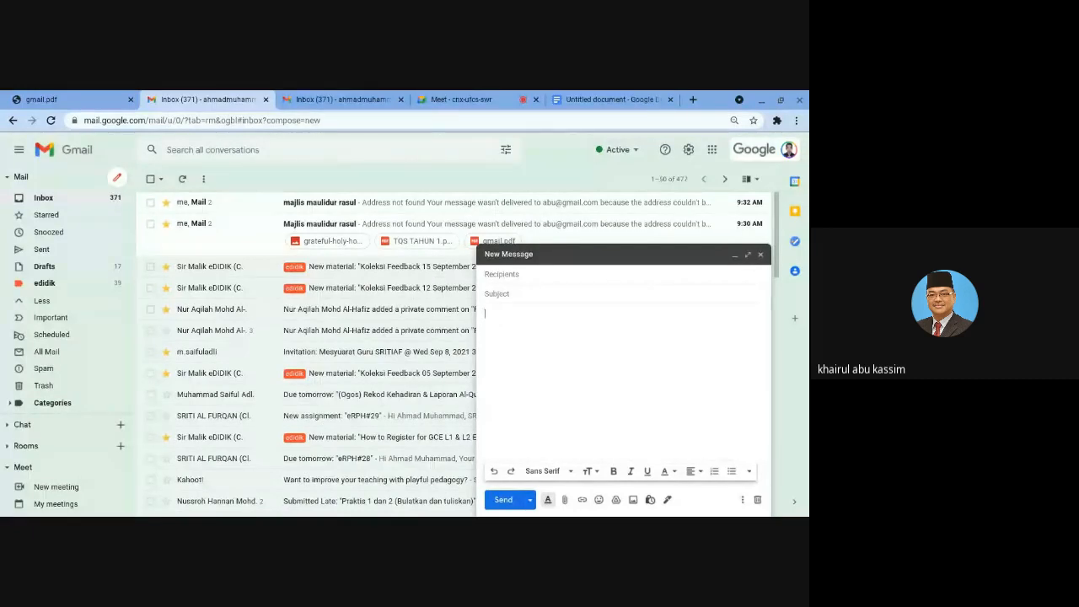
click(760, 254)
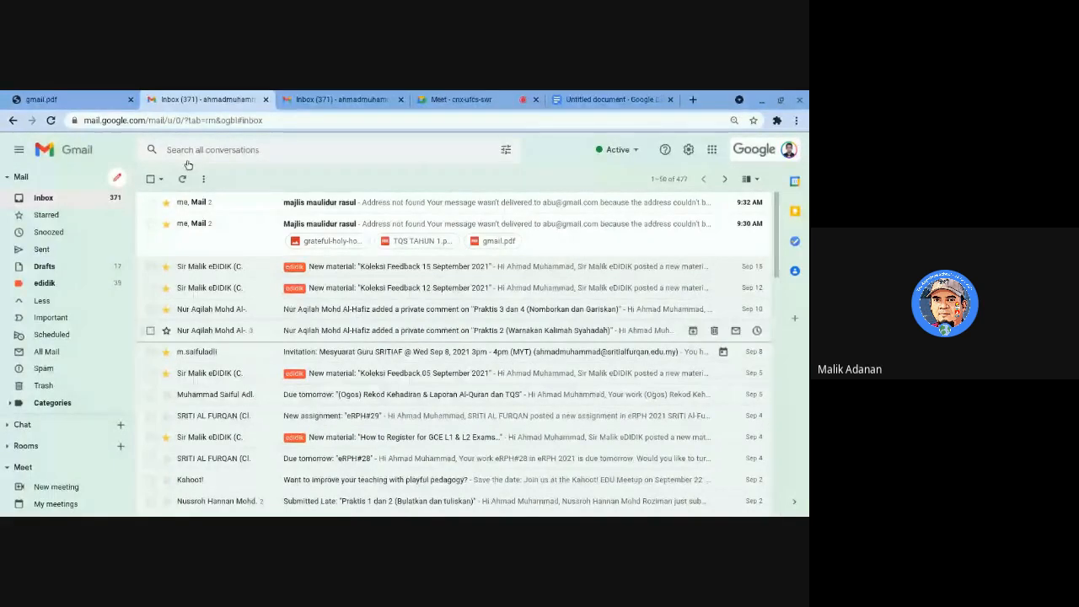
click(90, 101)
click(242, 100)
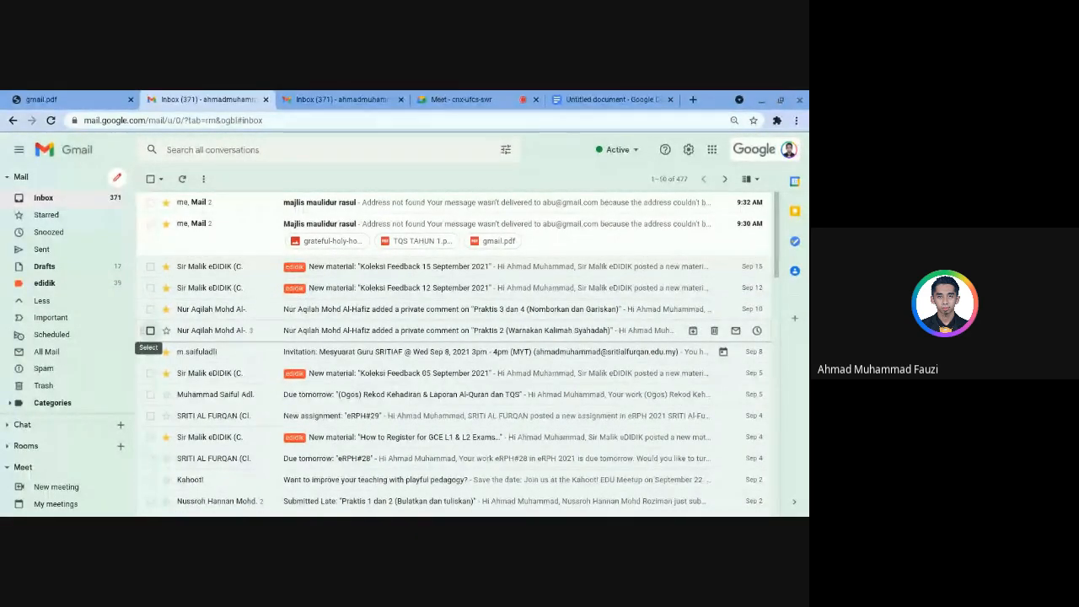
scroll(101, 337, down, 2)
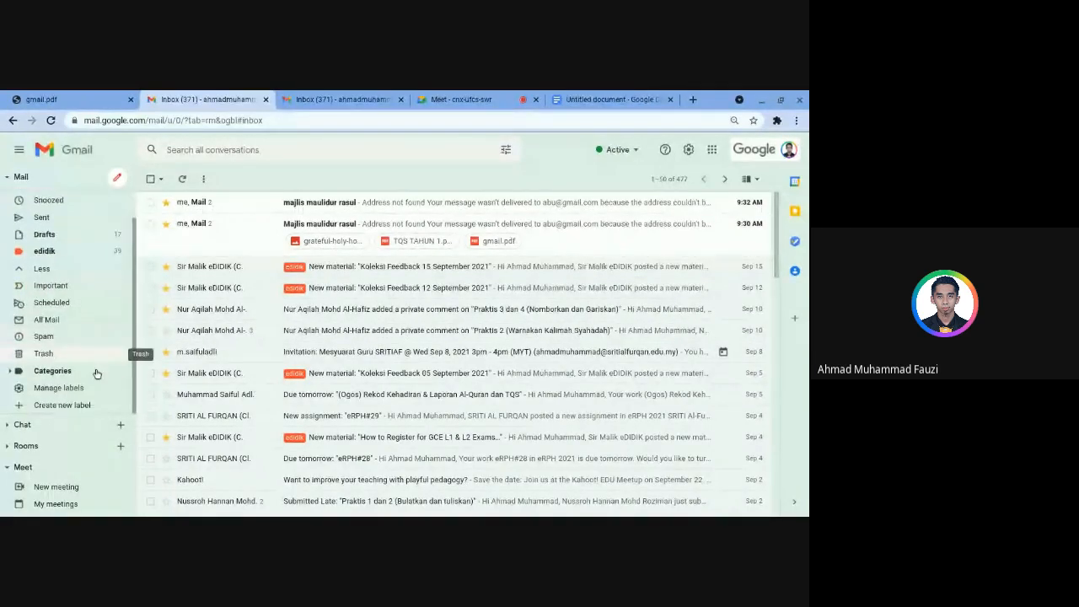
scroll(88, 418, up, 2)
scroll(84, 405, down, 2)
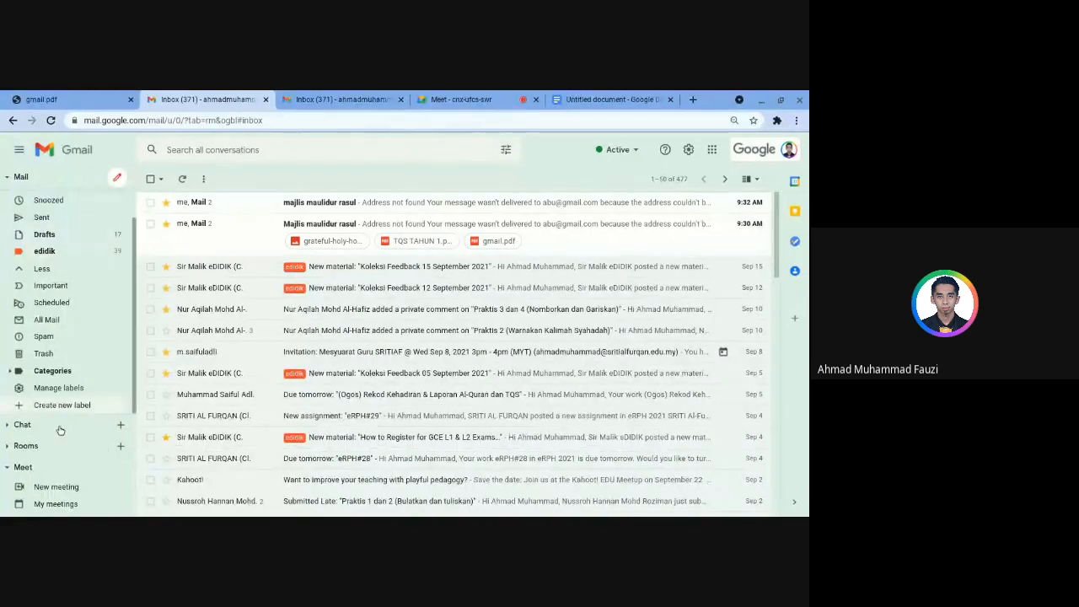
Start a new message with "a" in the body and insert the "majlis maulidur rasul" template
click(117, 179)
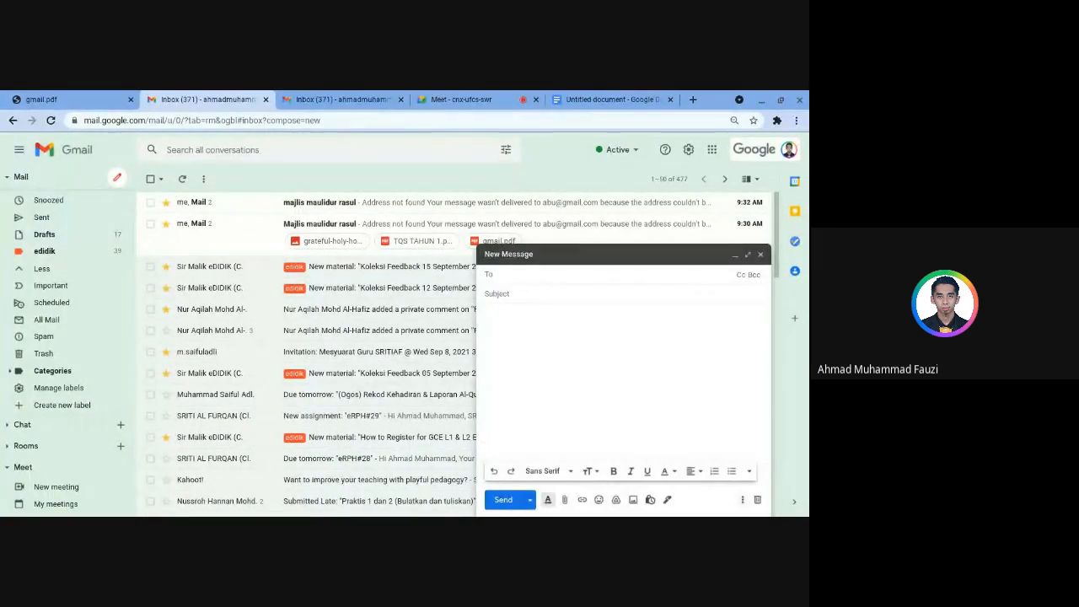
click(742, 499)
click(565, 424)
text(a)
key(Return)
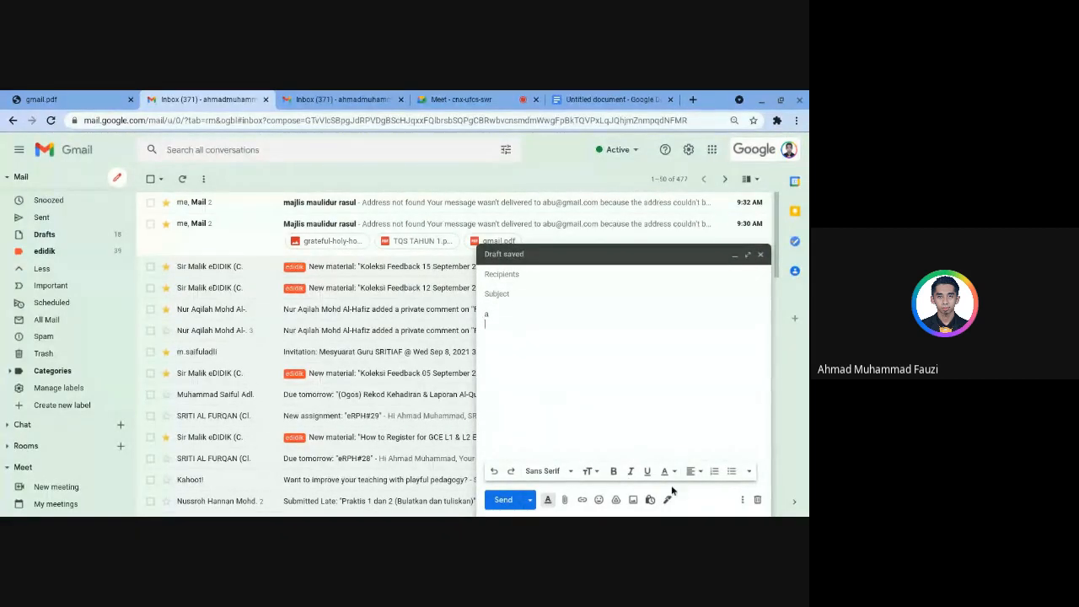
click(742, 501)
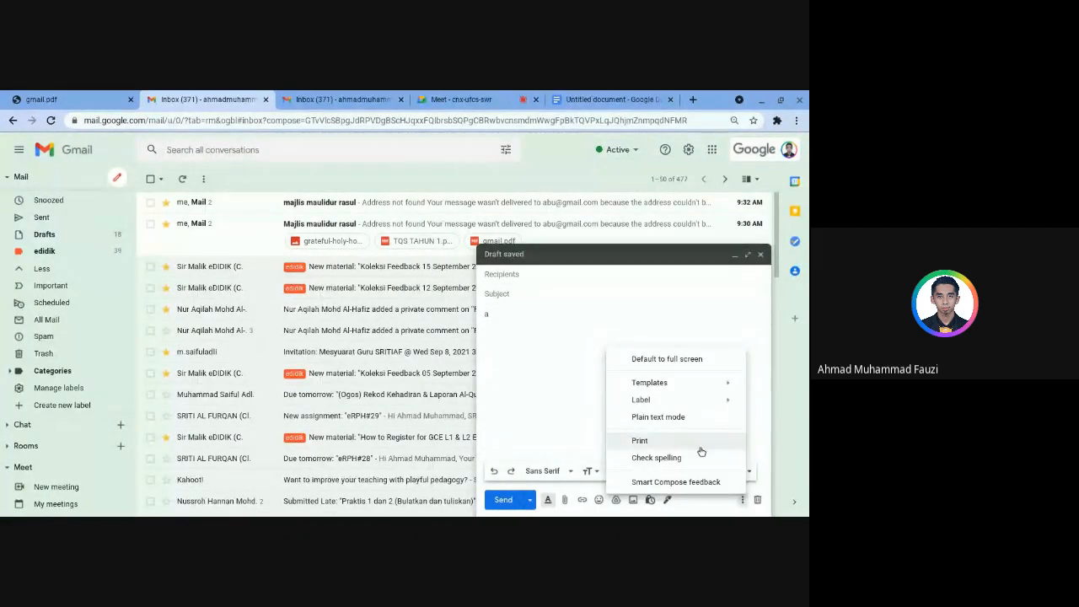
mouse_move(666, 383)
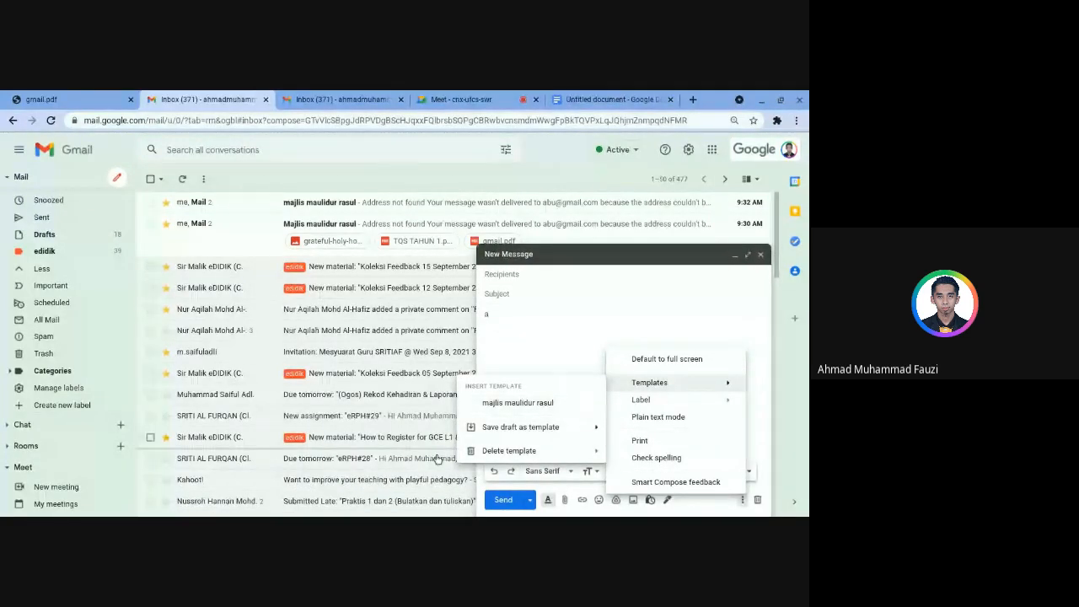
click(483, 414)
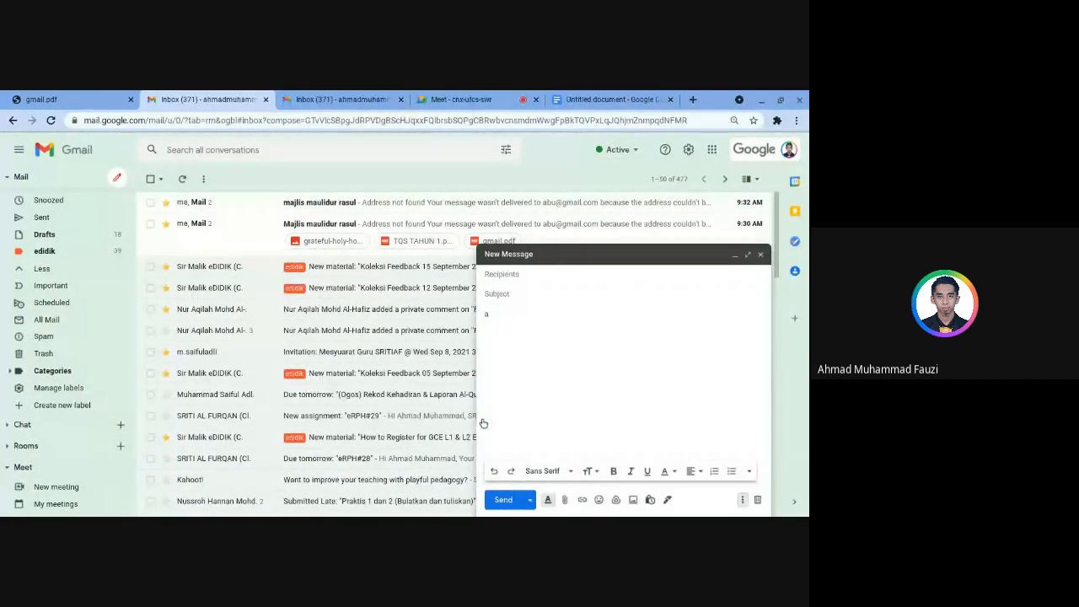
Delete the whole message body and view the options for saving the draft as a template
drag(540, 435, 452, 336)
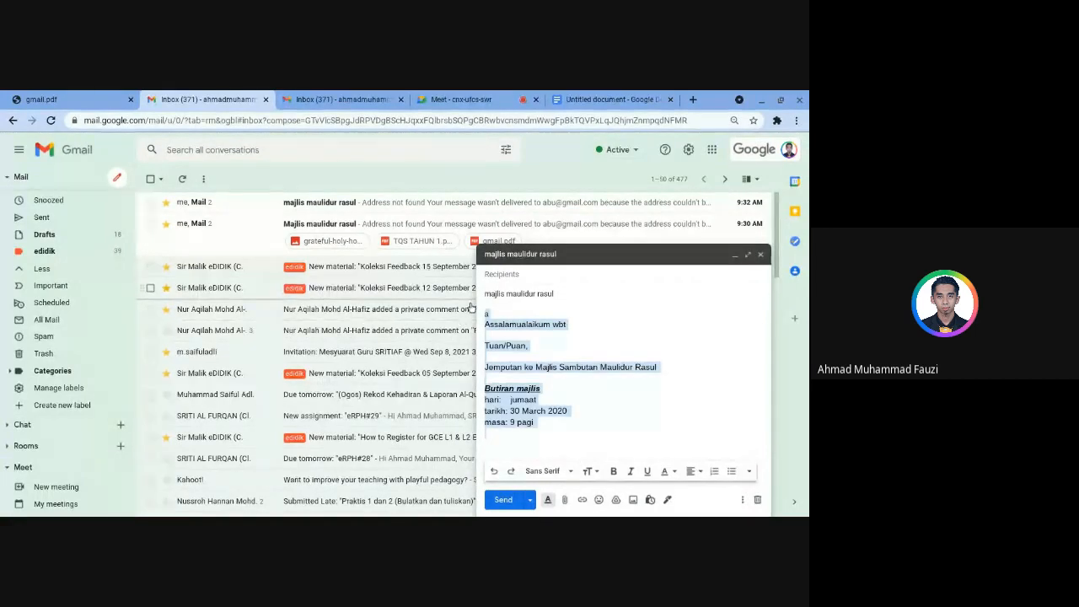
key(Delete)
click(742, 500)
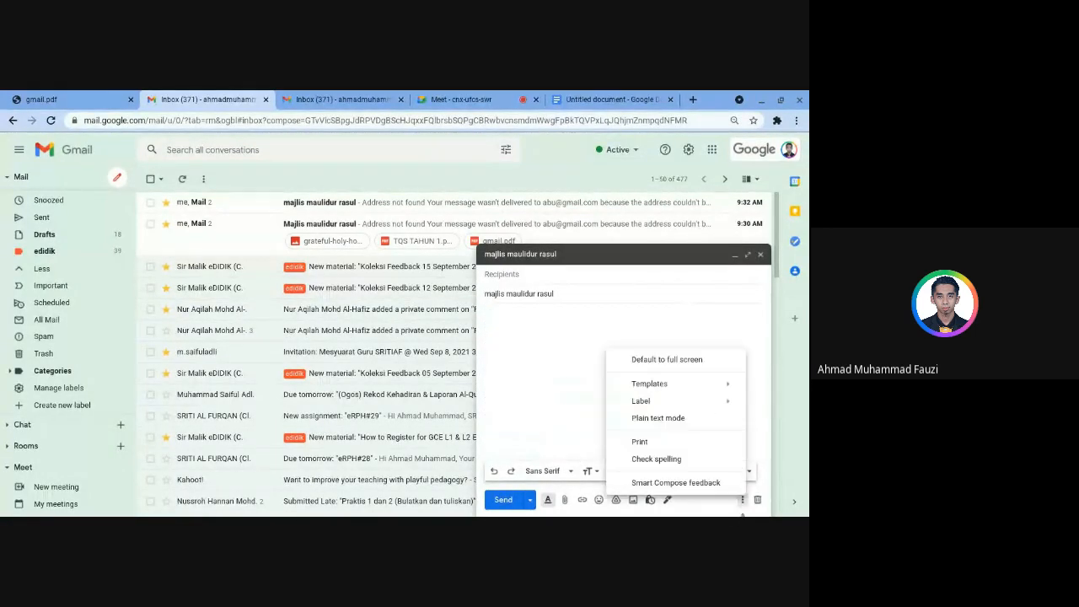
mouse_move(673, 385)
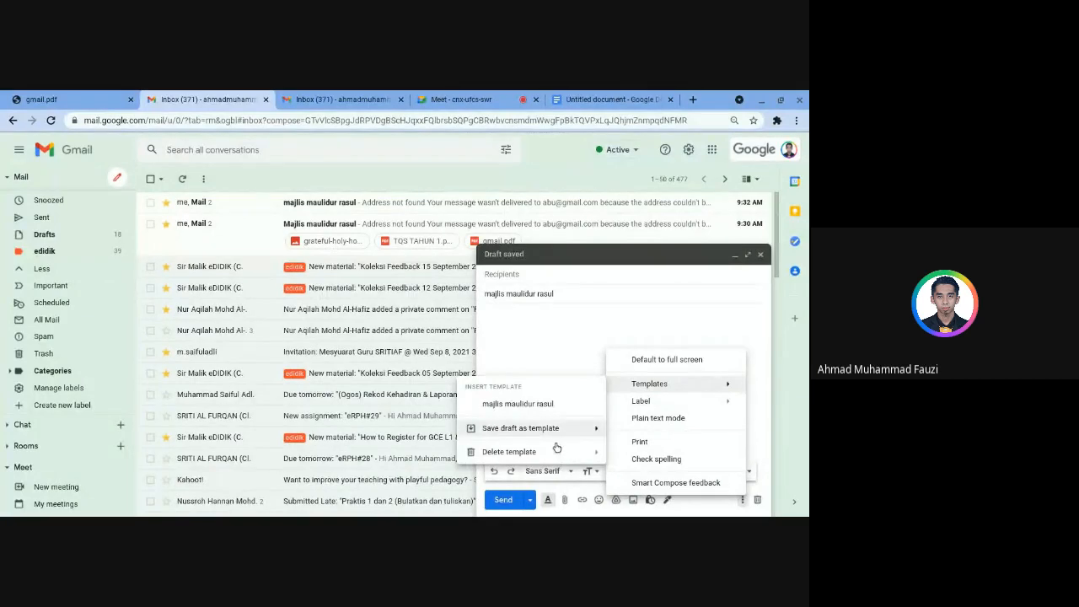
mouse_move(557, 430)
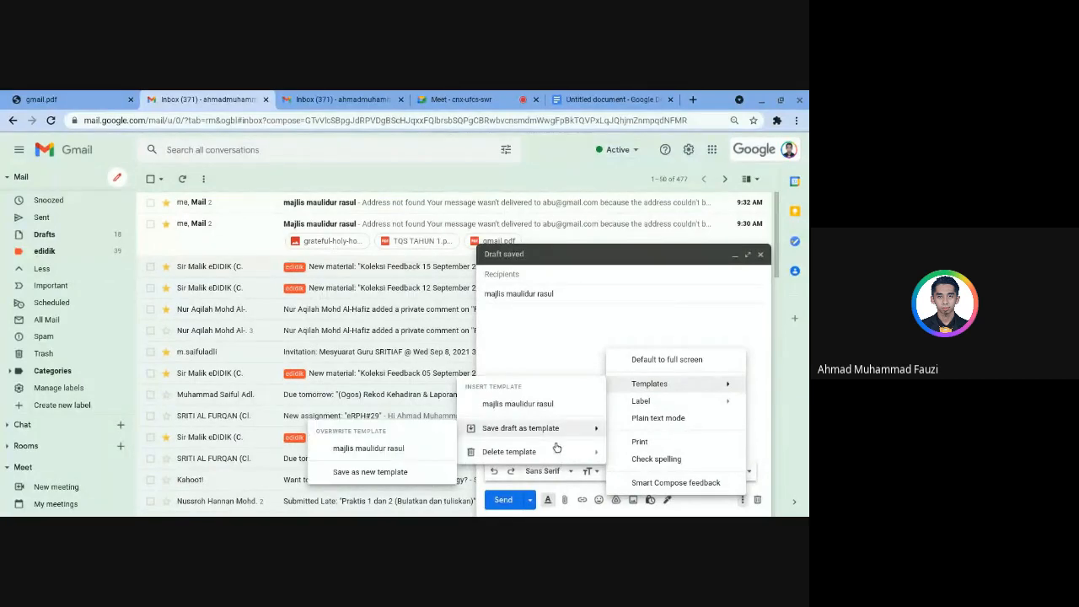
Clear the subject of the draft message and close the compose window
click(580, 349)
key(shift+Tab)
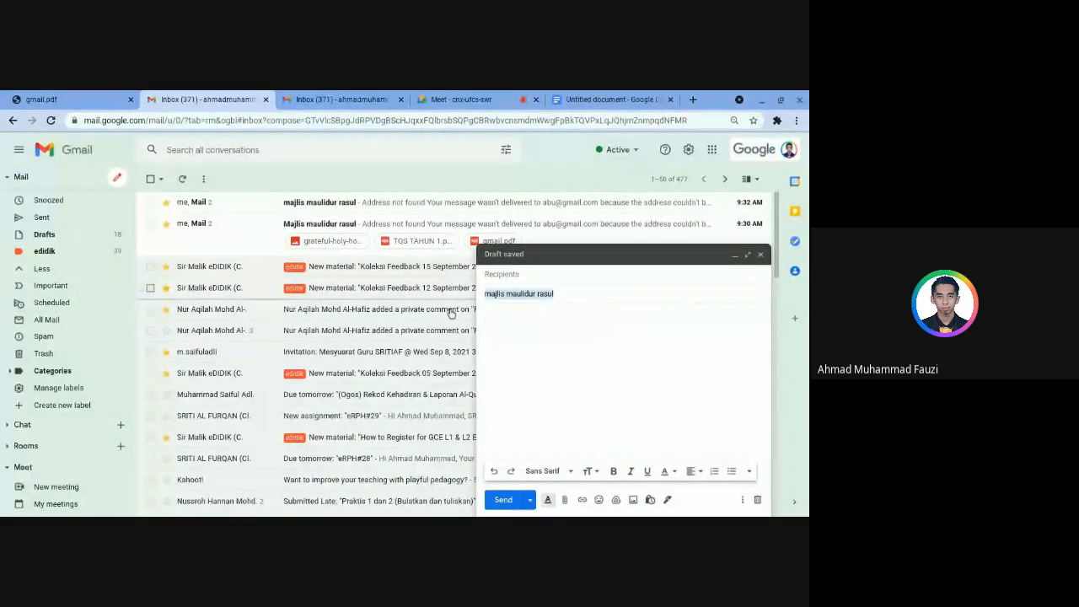
key(BackSpace)
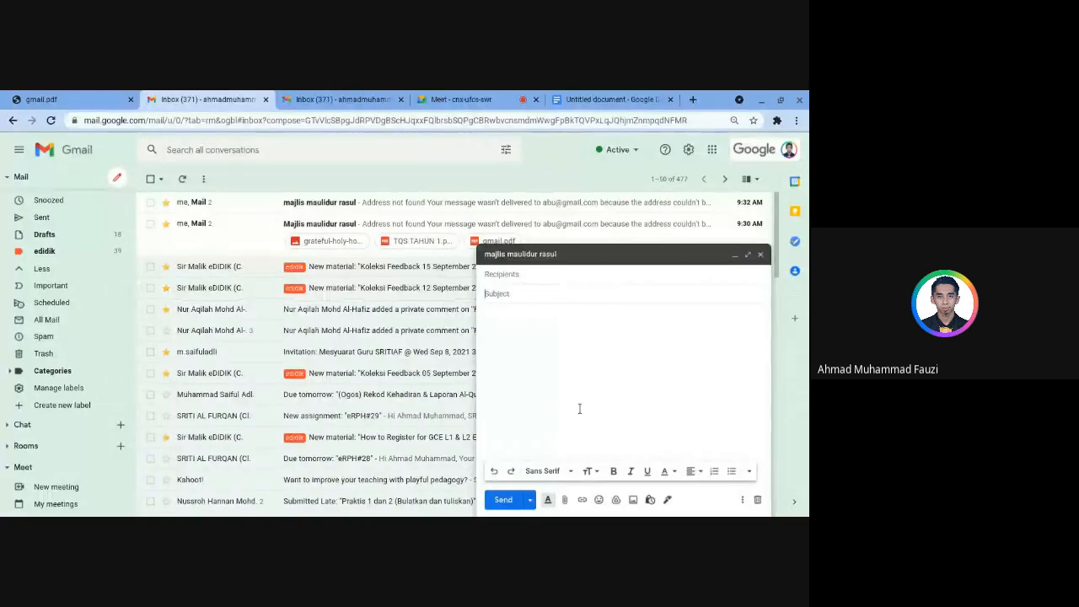
click(761, 254)
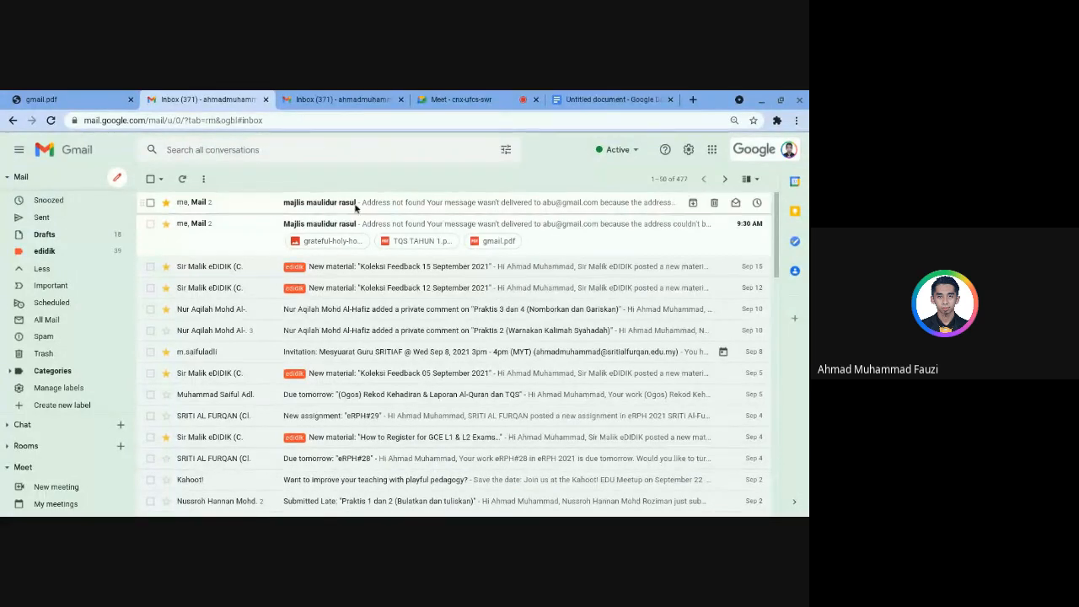
Start a mail filter for messages that have the words "saya berminat" and view its available actions
click(506, 150)
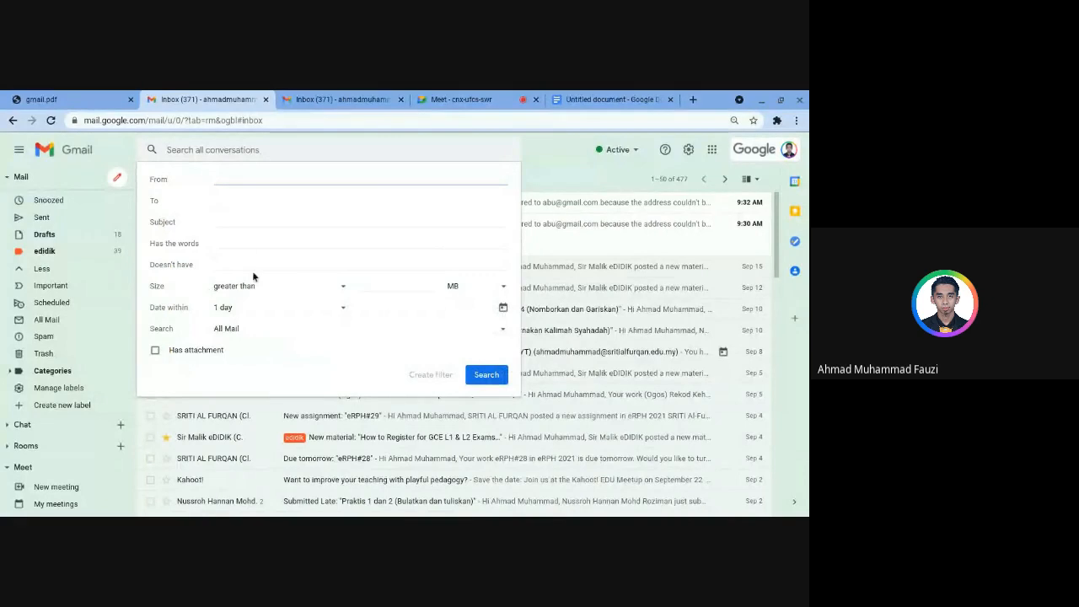
click(506, 150)
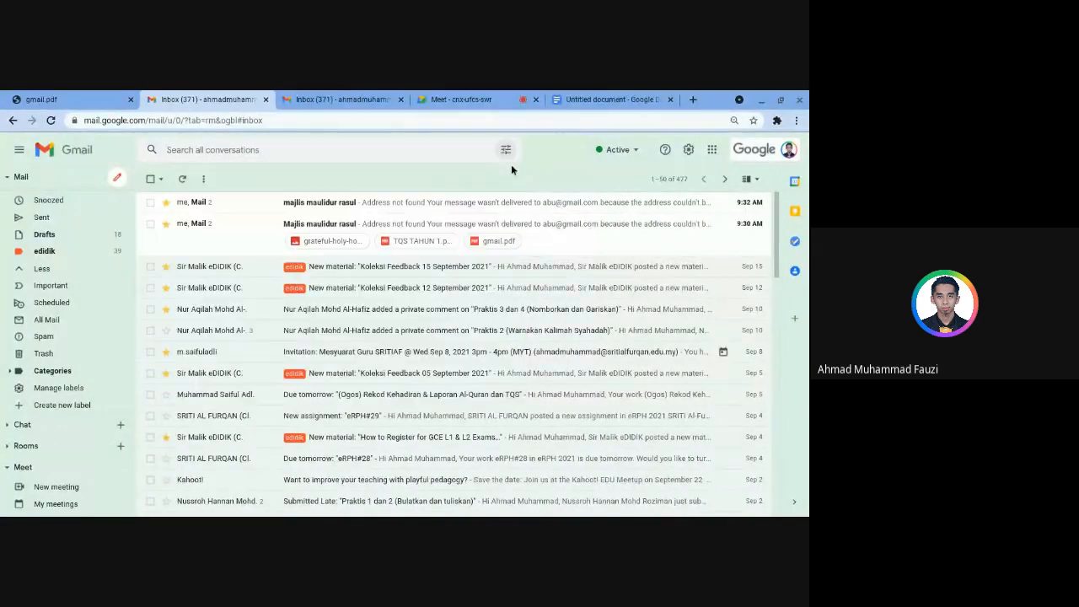
click(506, 150)
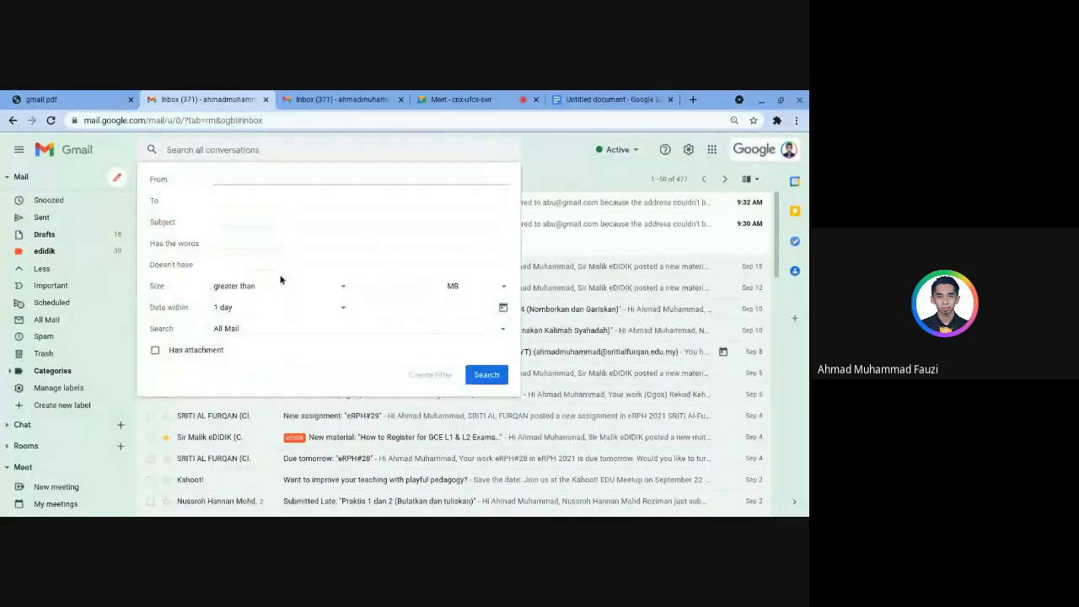
click(247, 256)
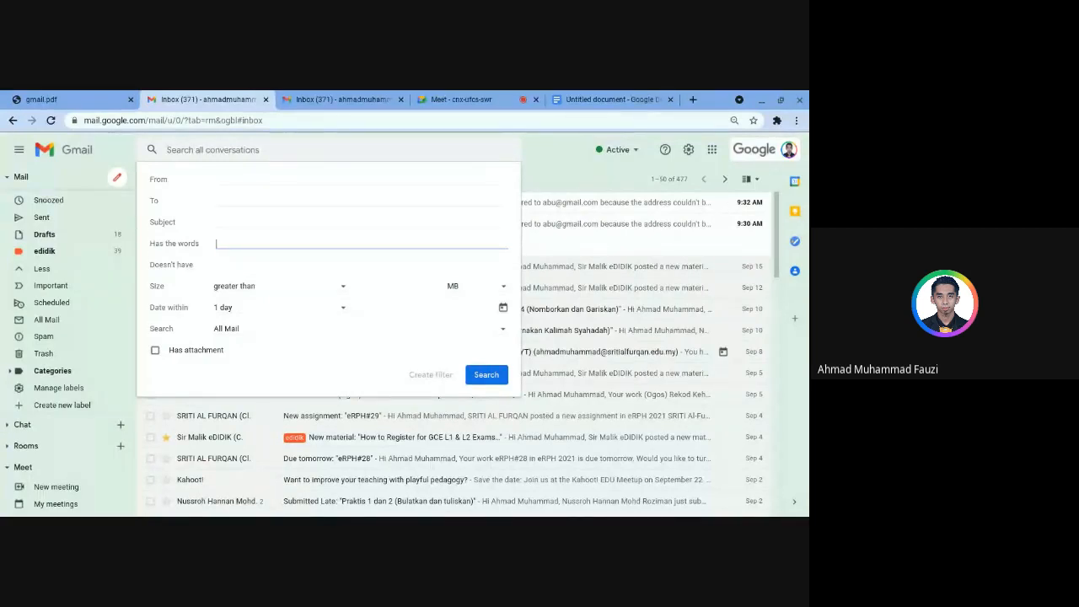
text(p)
key(BackSpace)
text(sya)
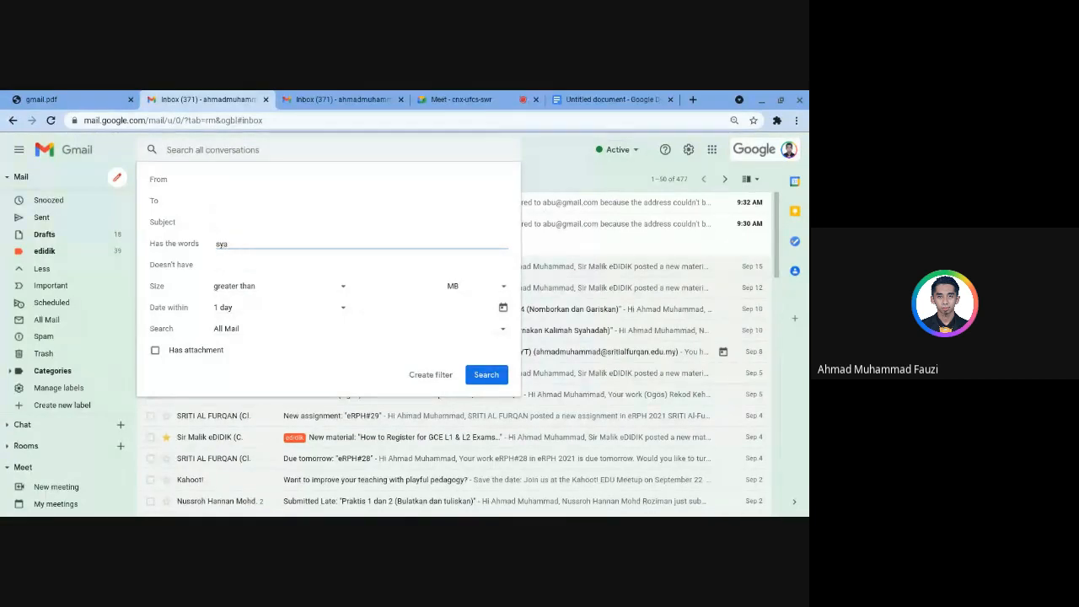
key(BackSpace)
text(aya berminat)
click(431, 375)
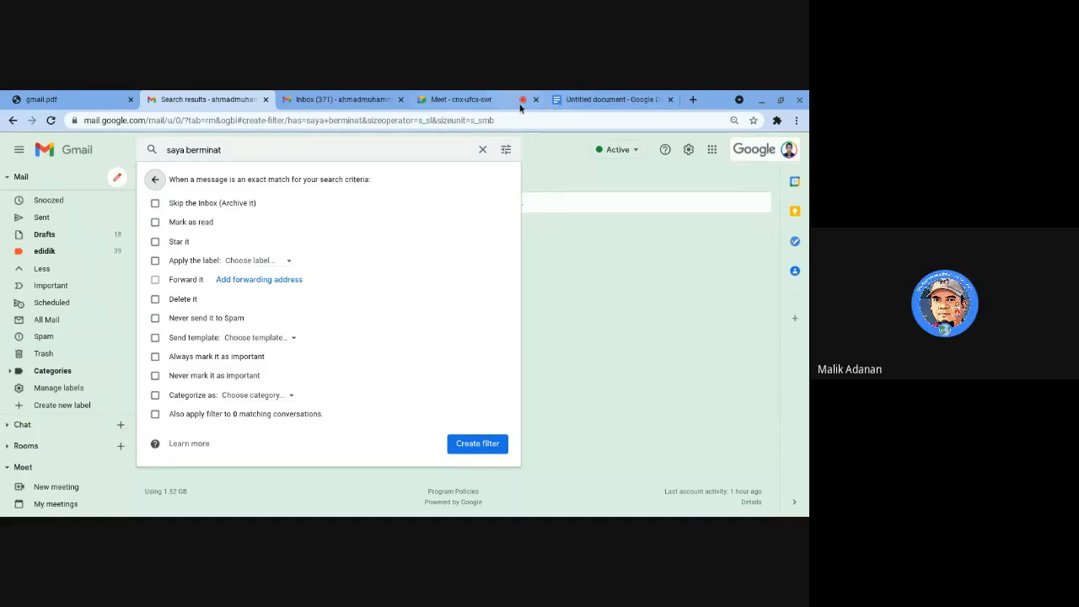
Abandon the "saya berminat" filter without creating it and return to the inbox
click(564, 386)
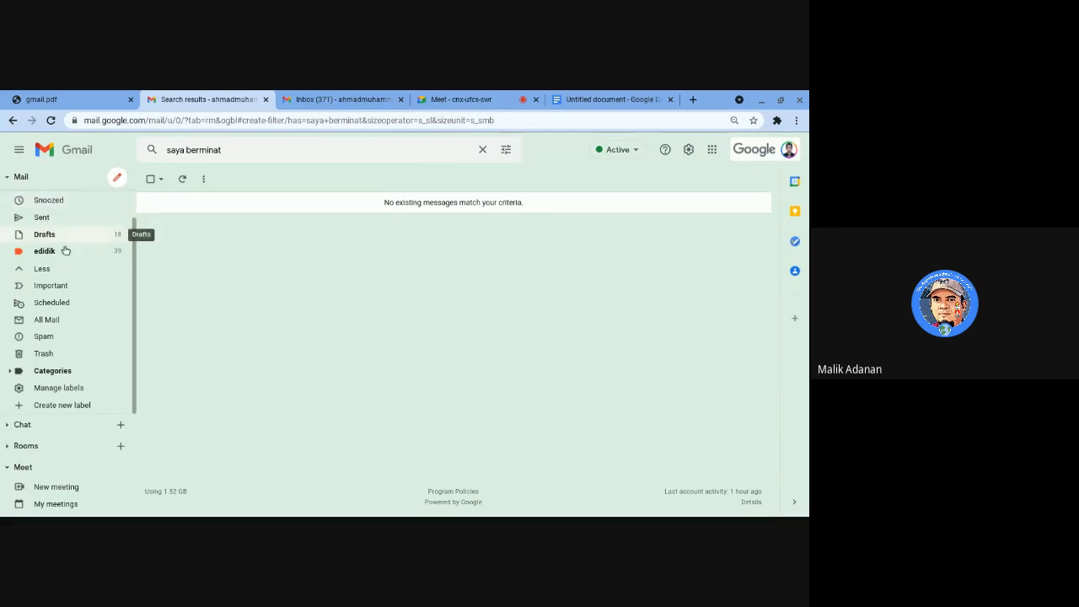
scroll(65, 248, up, 1)
click(79, 208)
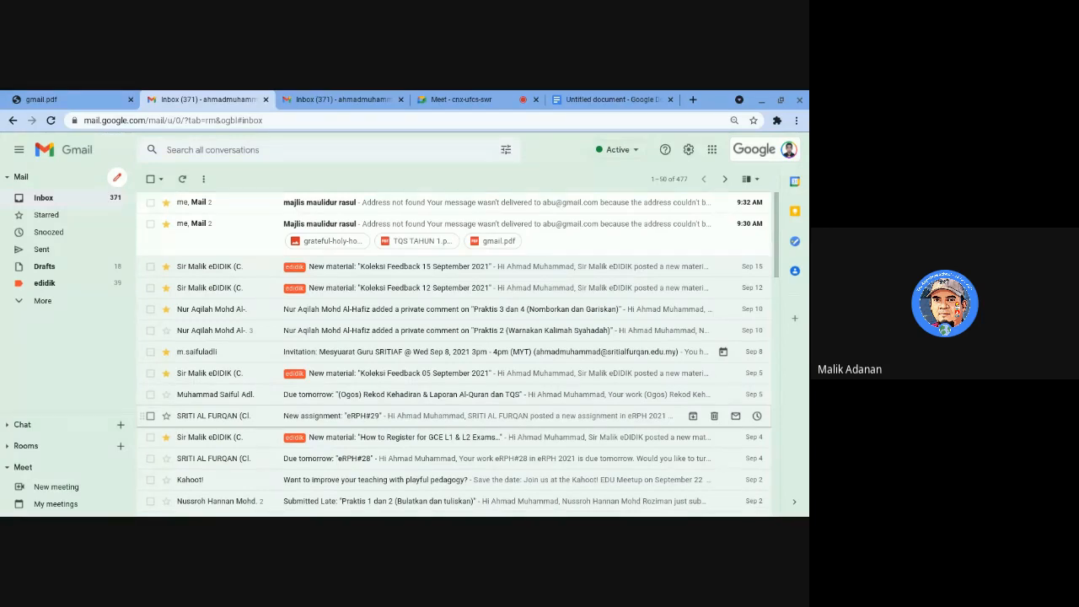
Create a mail filter that deletes messages whose sender matches "a"
click(506, 150)
click(292, 253)
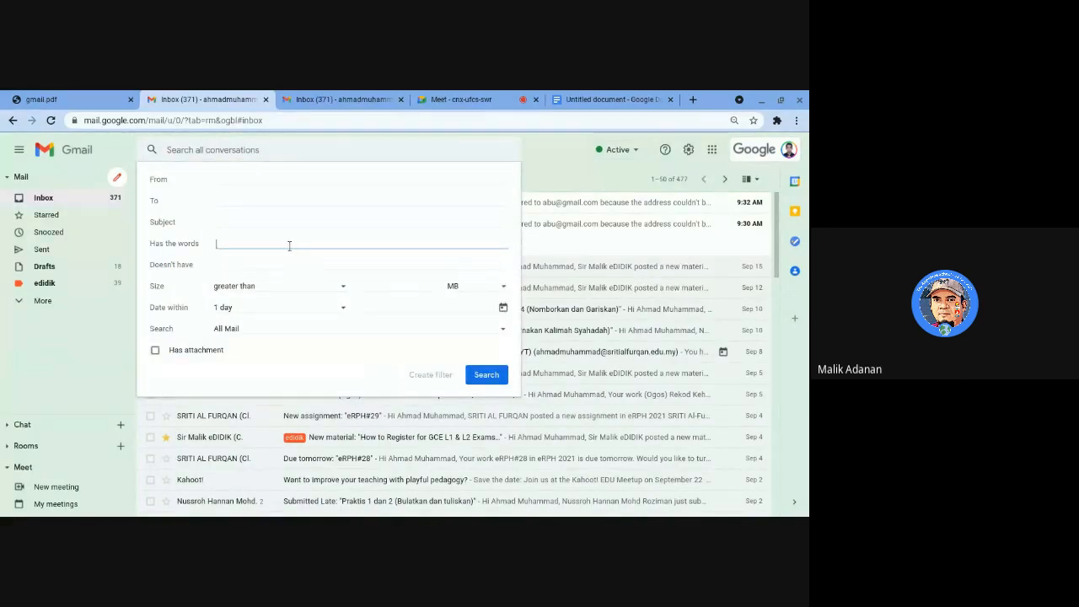
click(282, 187)
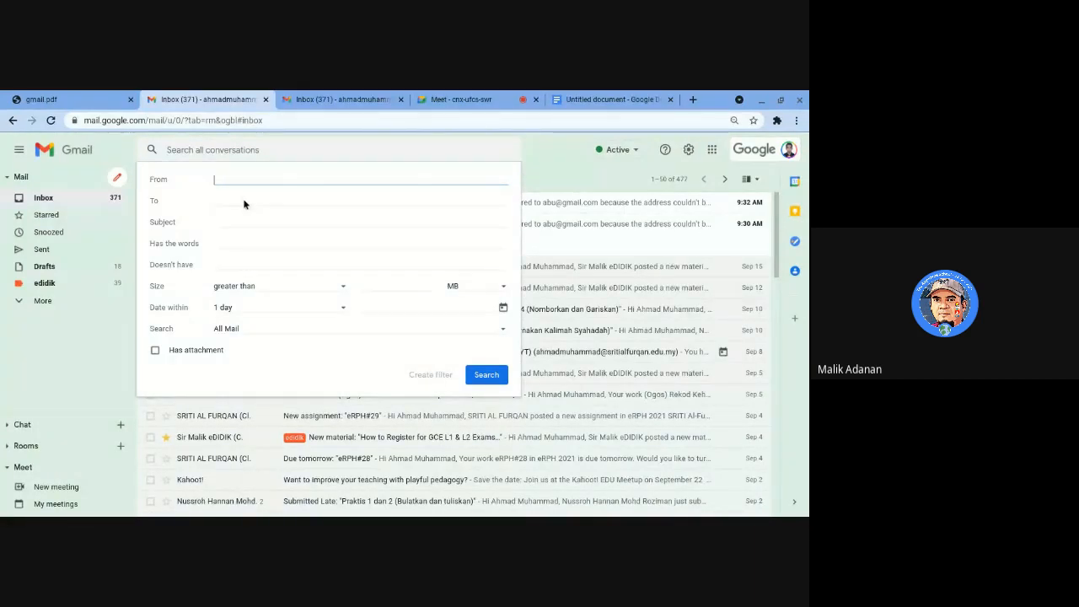
text(a)
click(433, 386)
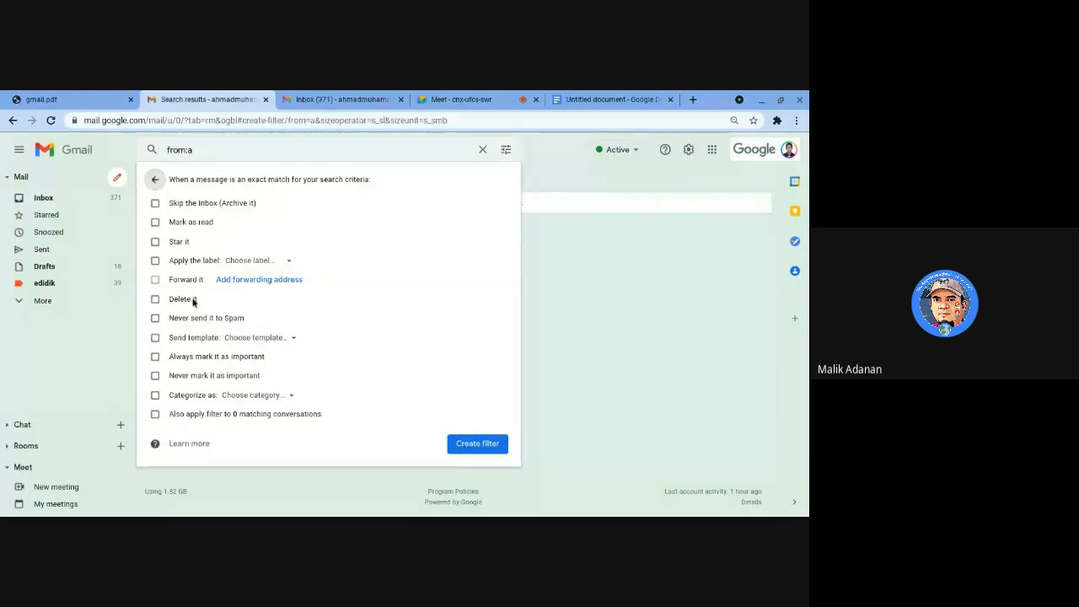
click(154, 313)
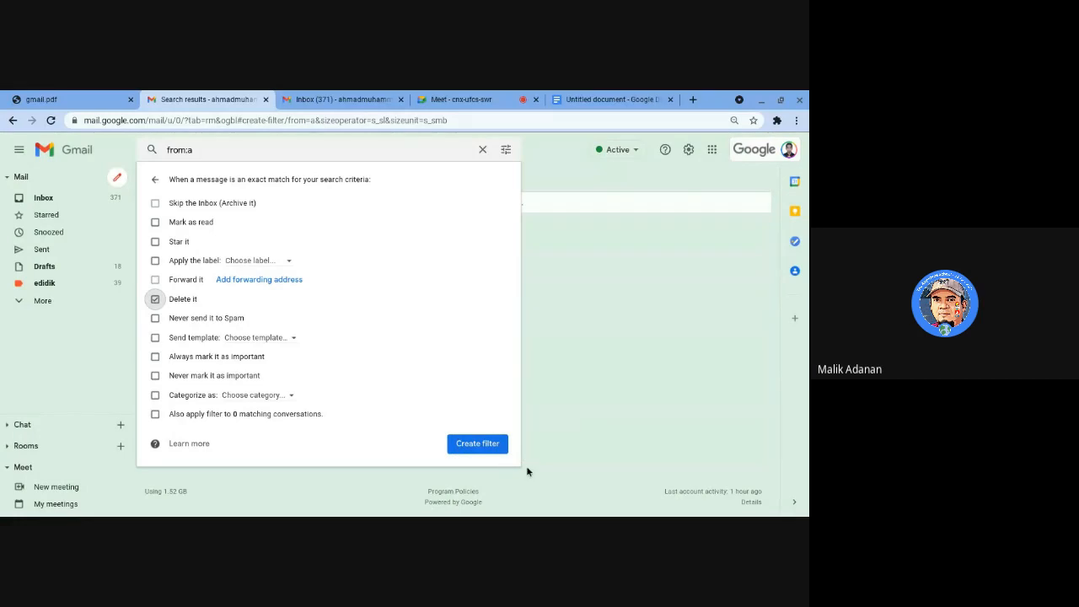
click(478, 454)
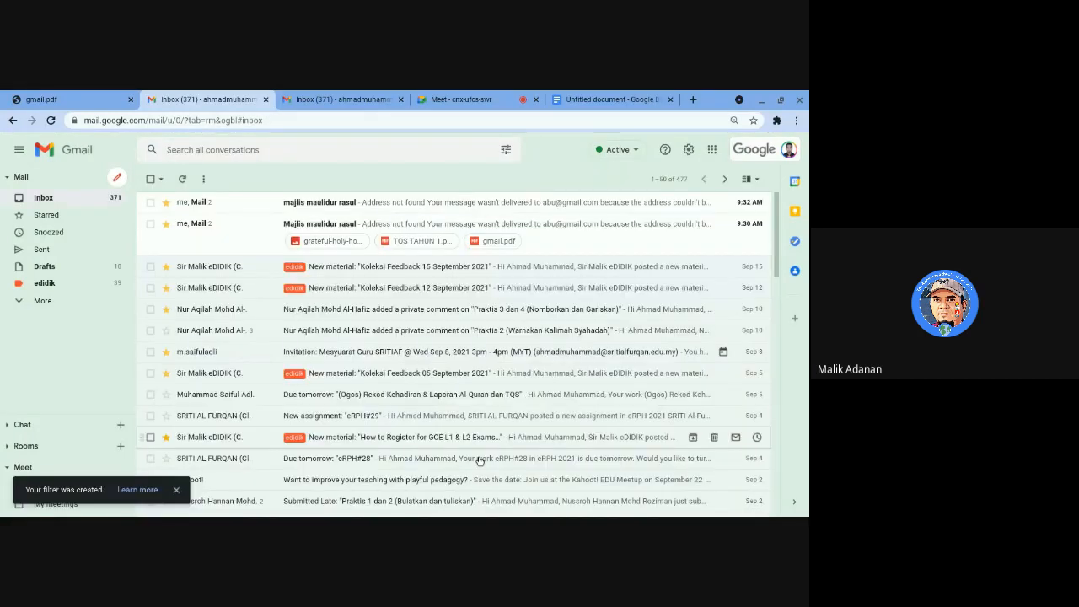
Create a mail filter that deletes messages containing the word "a", also applying it to matching conversations
click(506, 149)
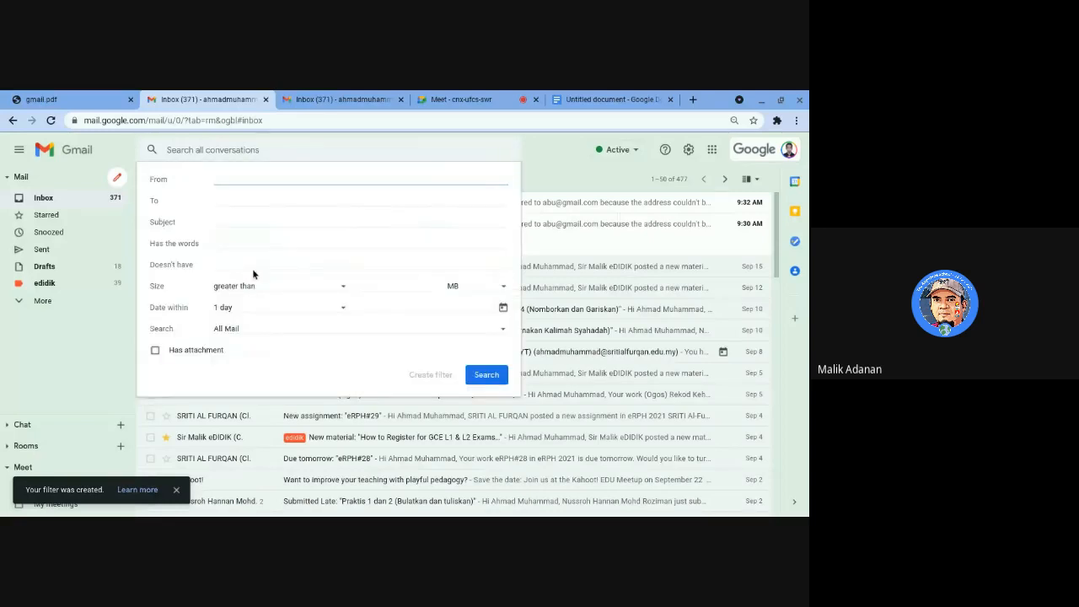
click(248, 246)
click(419, 381)
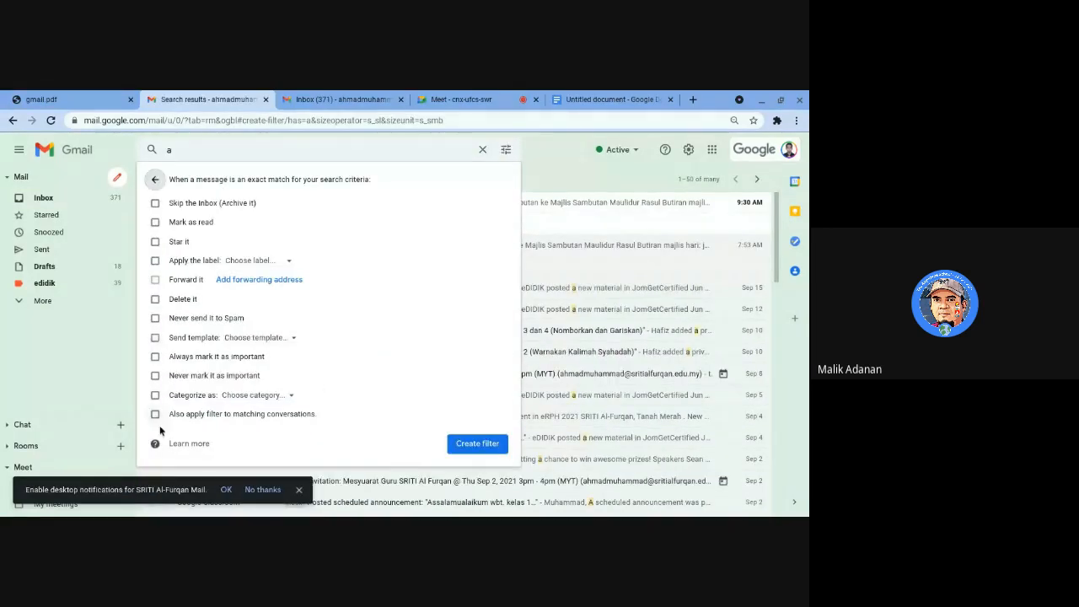
click(155, 300)
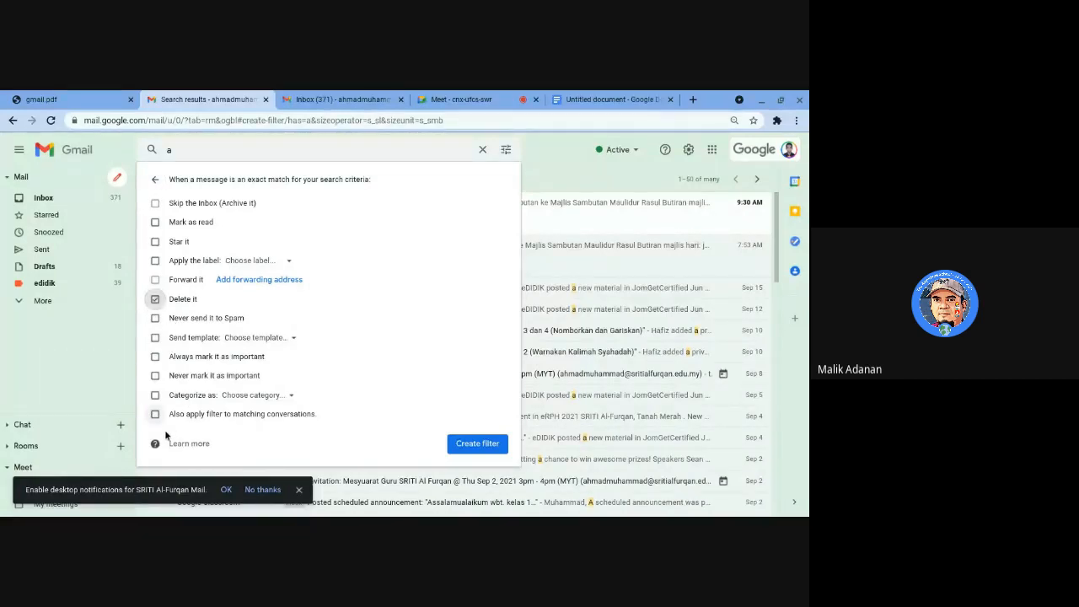
click(163, 428)
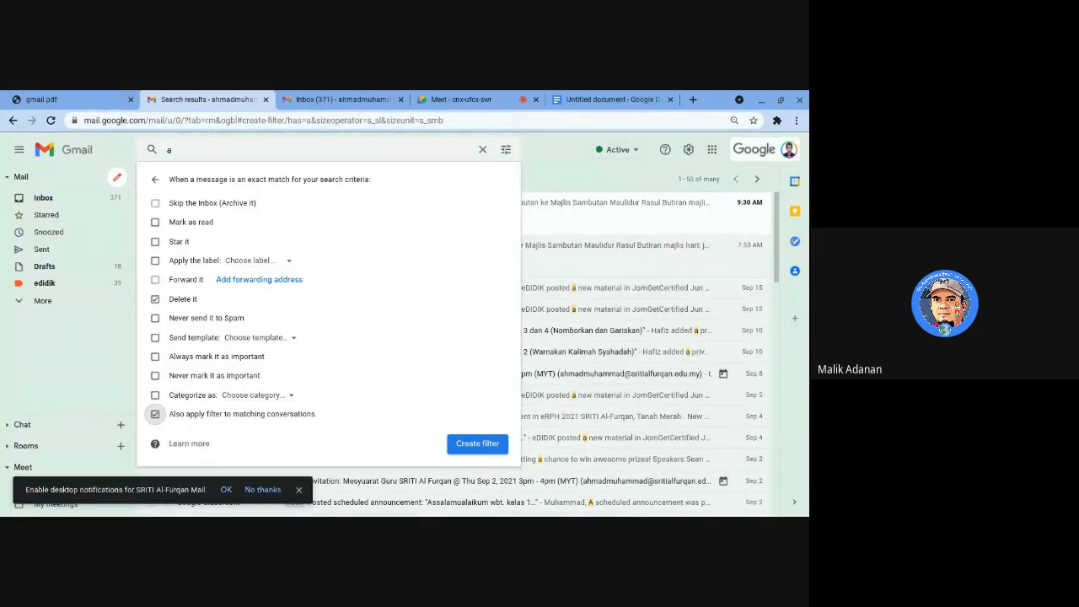
click(477, 443)
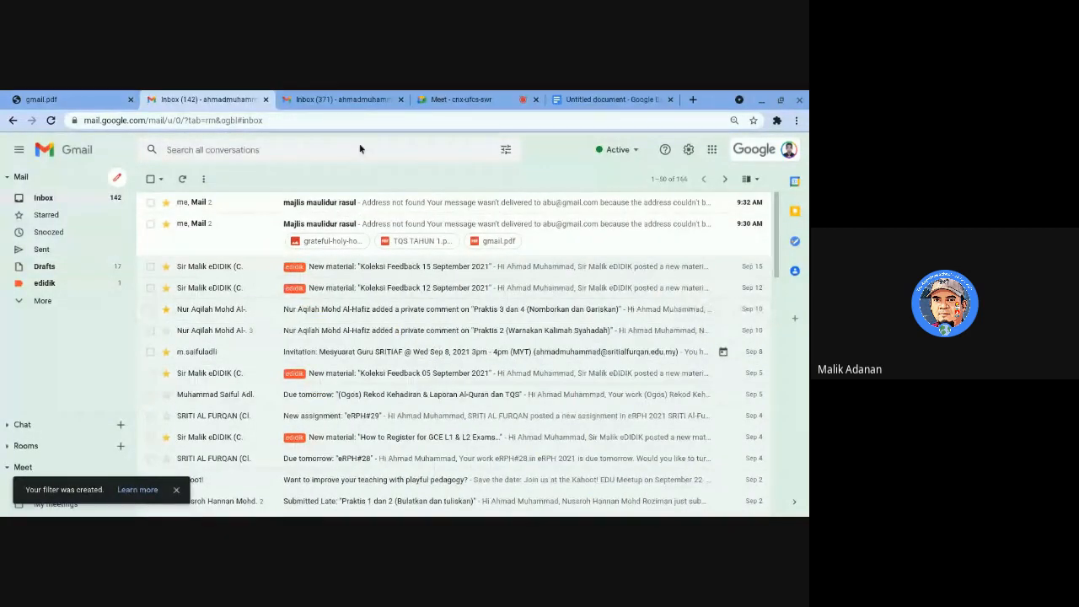
Switch to the Google Meet call to read the in-call messages, and return to the Gmail inbox
click(467, 104)
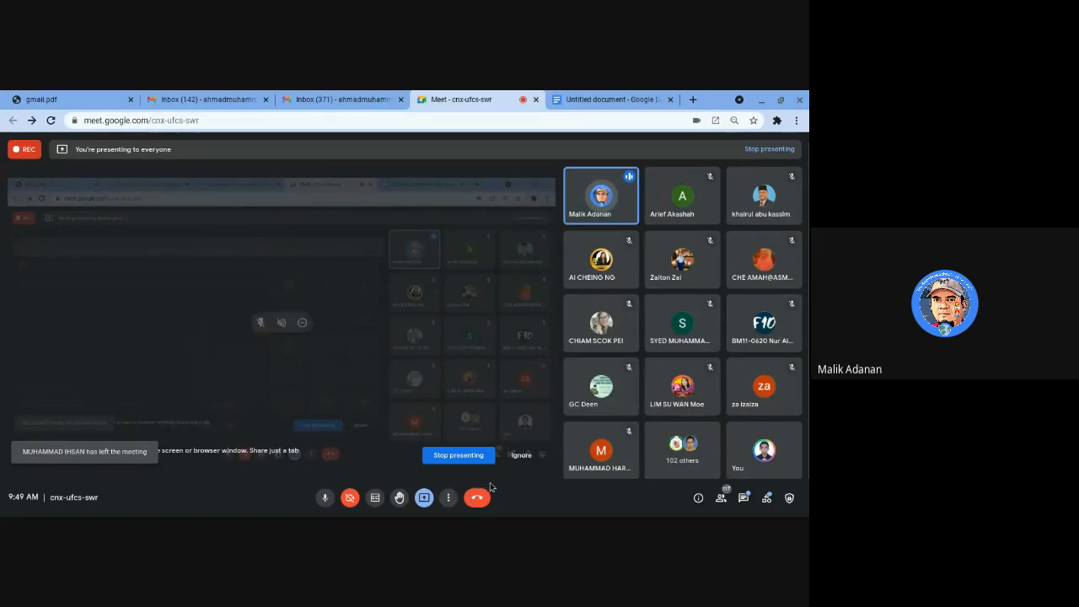
click(743, 506)
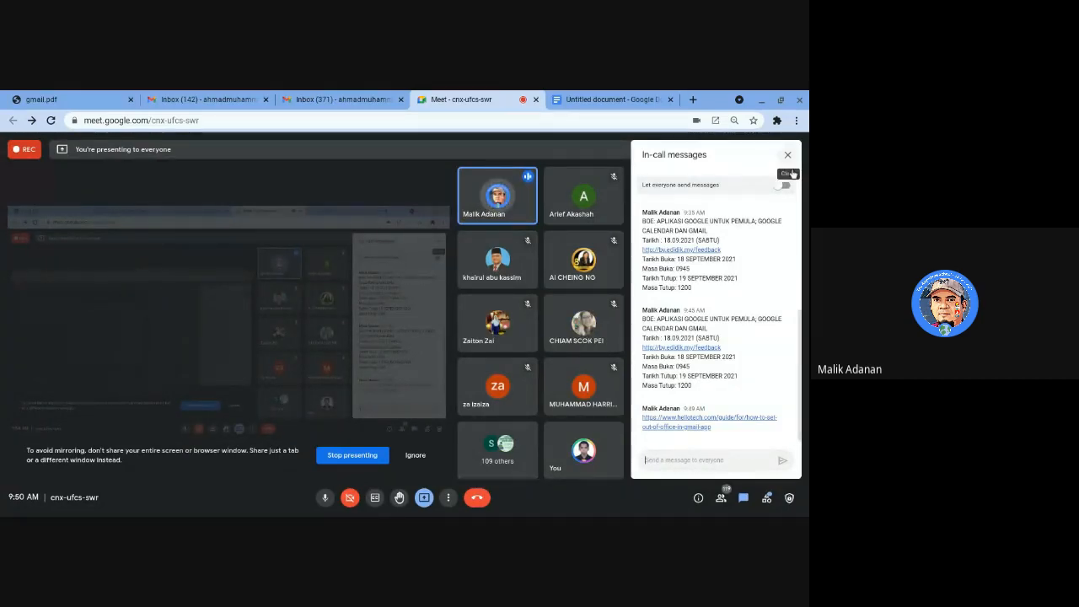
click(789, 157)
click(182, 103)
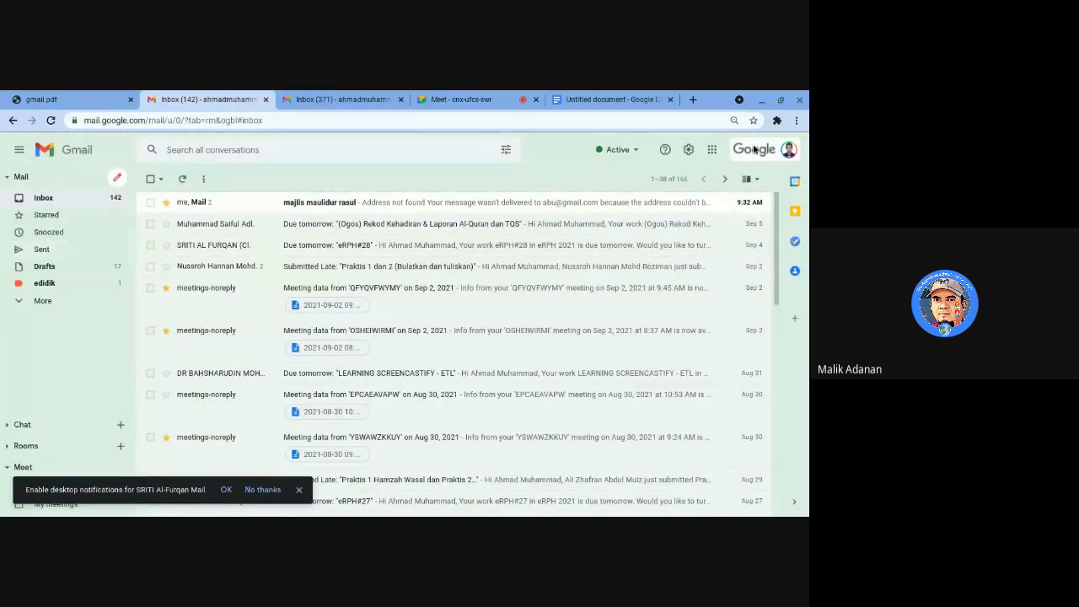
Open the full Gmail settings and examine the General, Accounts, Inbox and Labels options
click(689, 149)
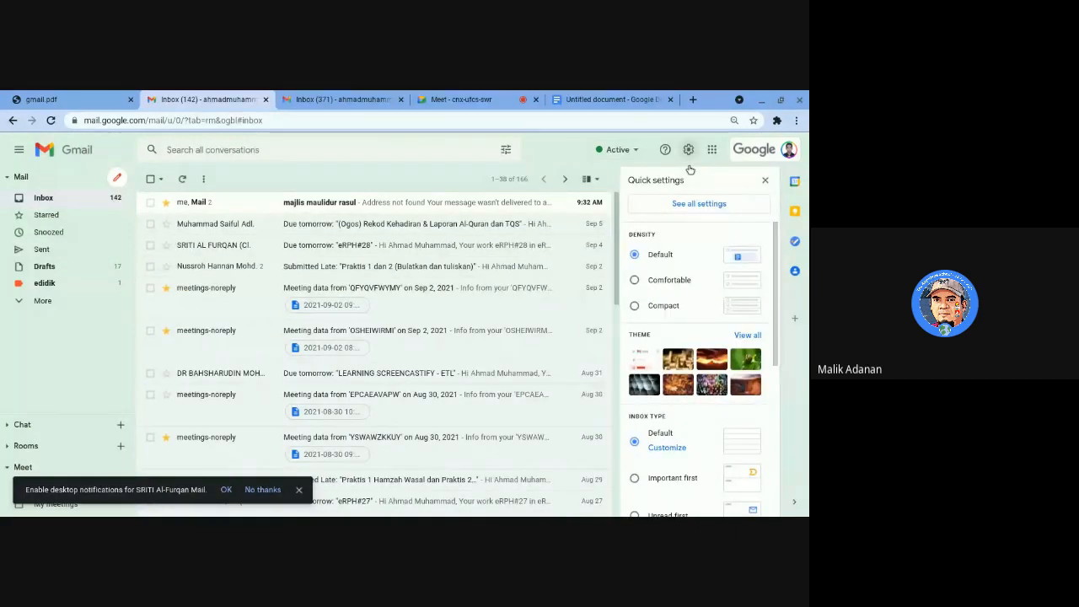
click(688, 206)
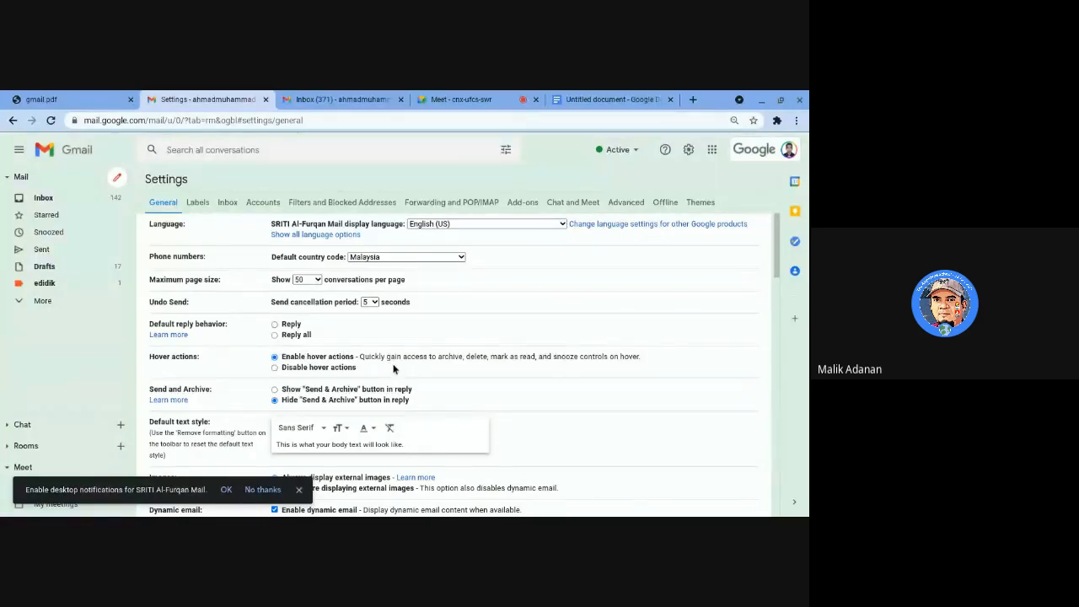
scroll(387, 364, down, 2)
scroll(387, 363, down, 3)
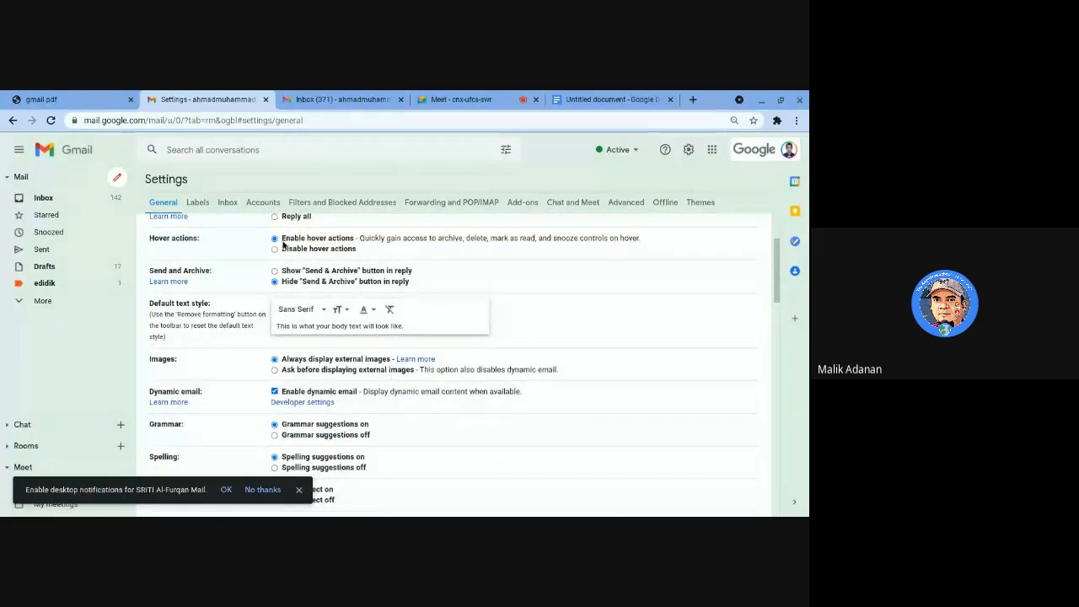
click(261, 204)
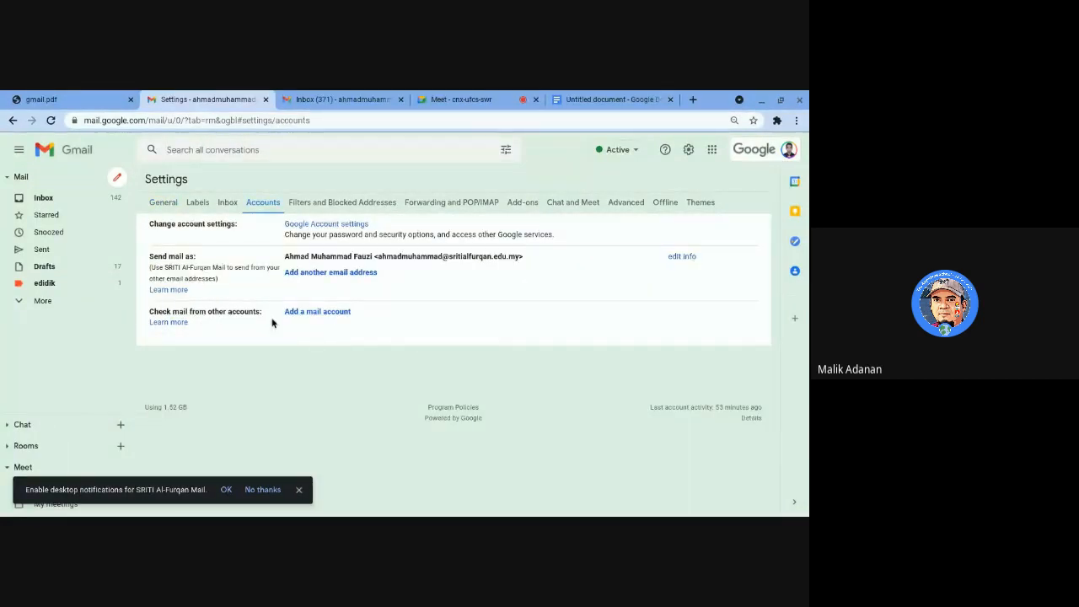
click(228, 204)
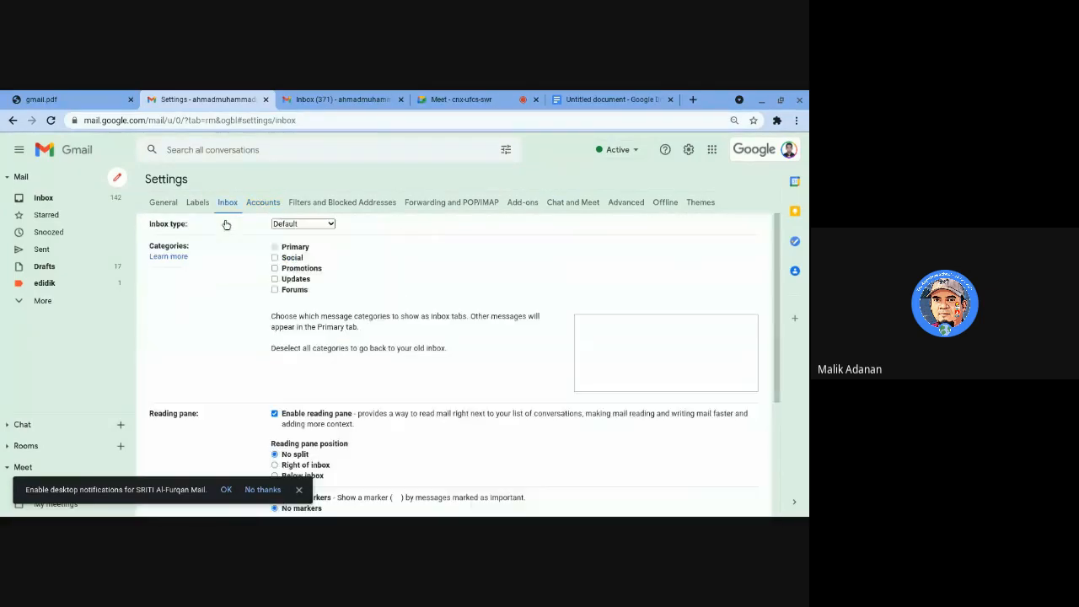
scroll(302, 331, down, 3)
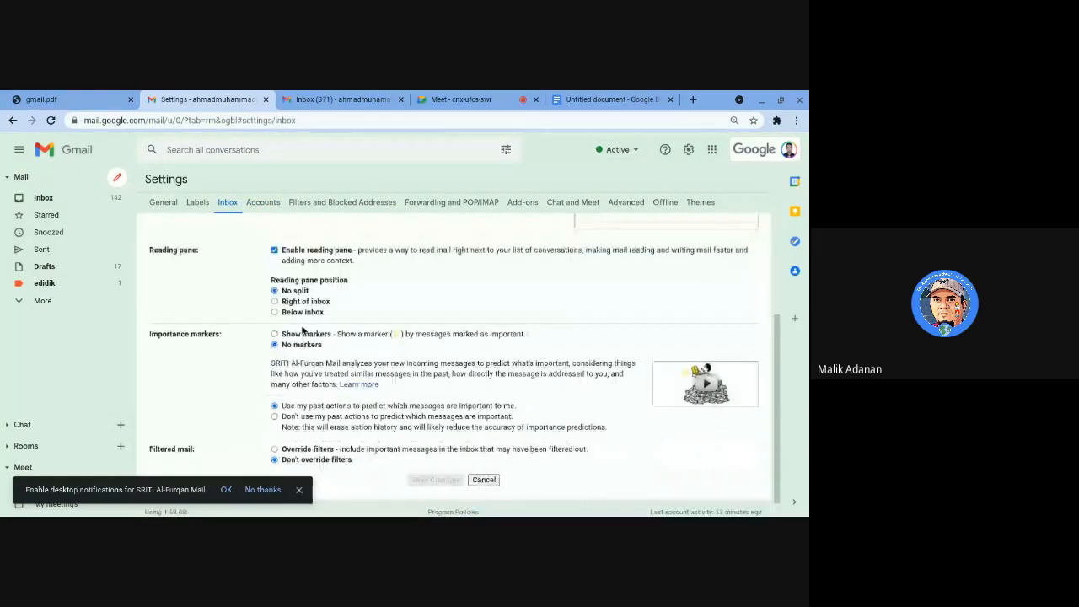
click(197, 202)
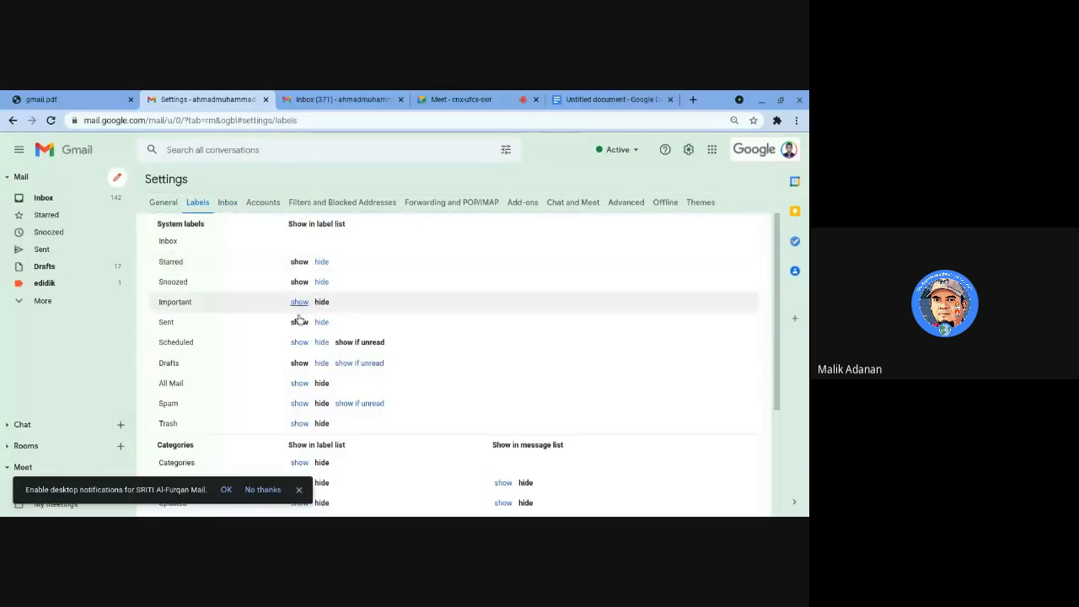
scroll(237, 290, down, 4)
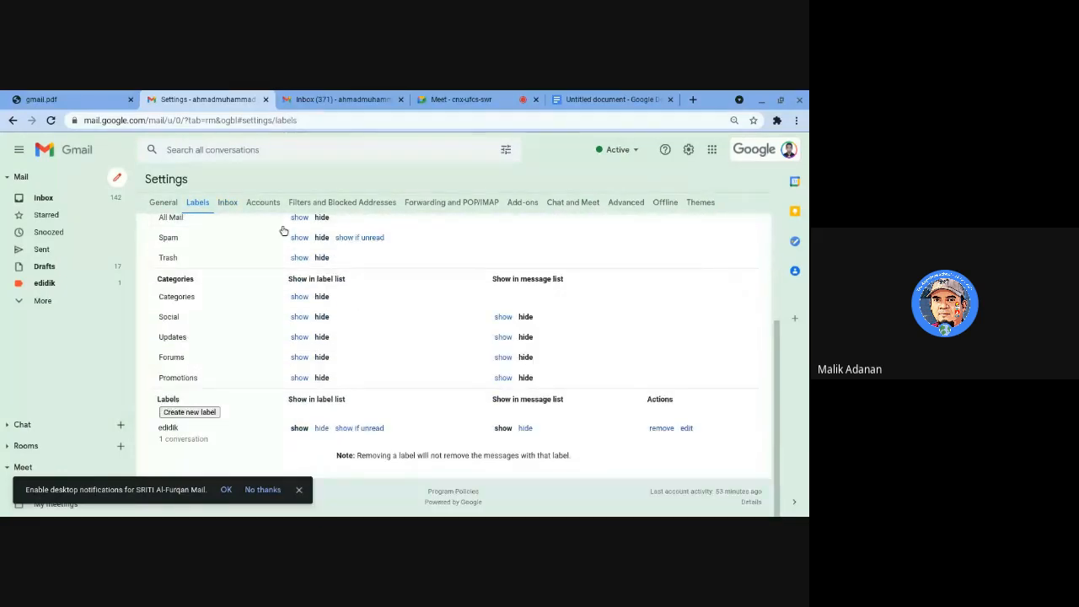
click(230, 205)
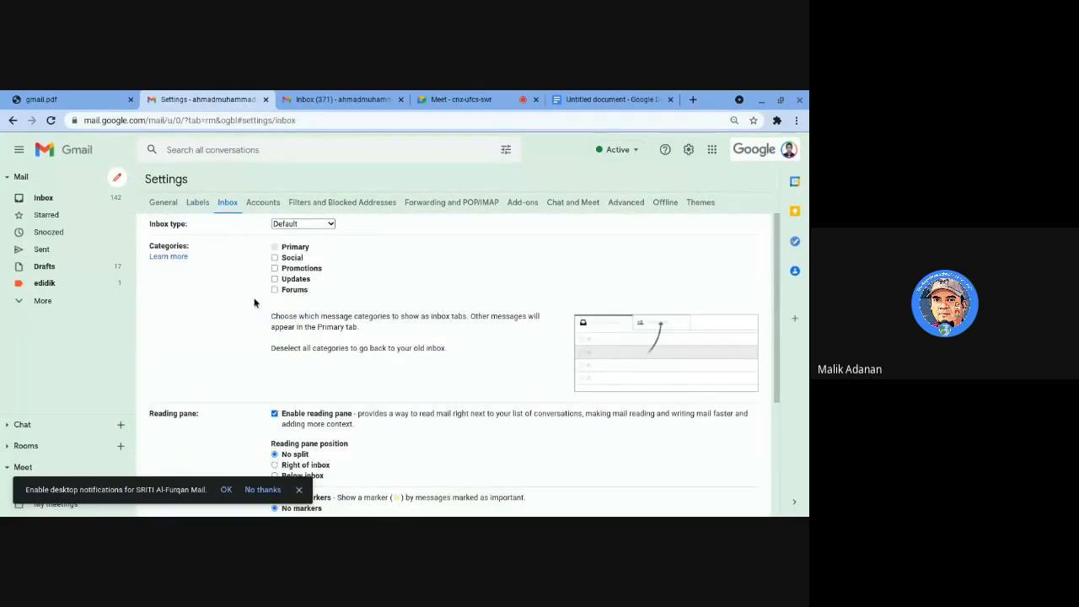
scroll(337, 303, down, 4)
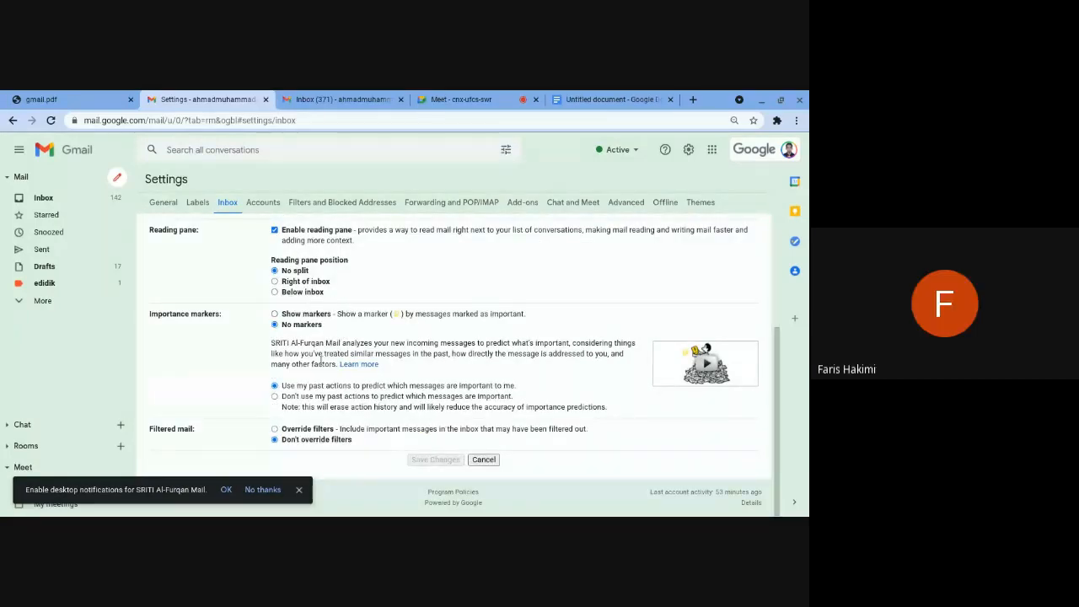
Review the list of existing mail filters and blocked addresses in the settings
click(350, 209)
scroll(244, 272, down, 2)
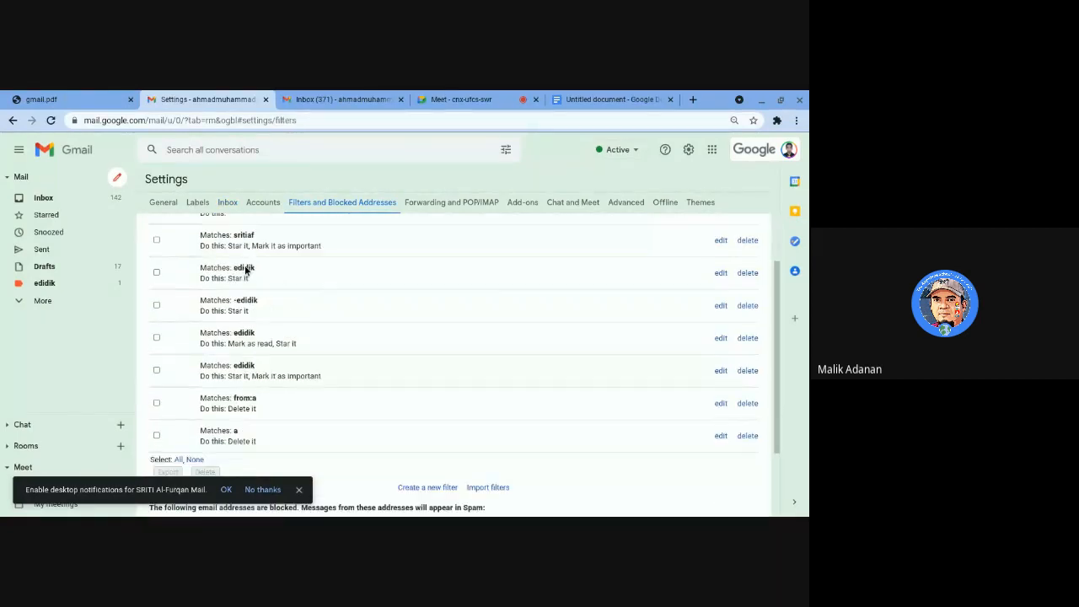
scroll(247, 270, down, 2)
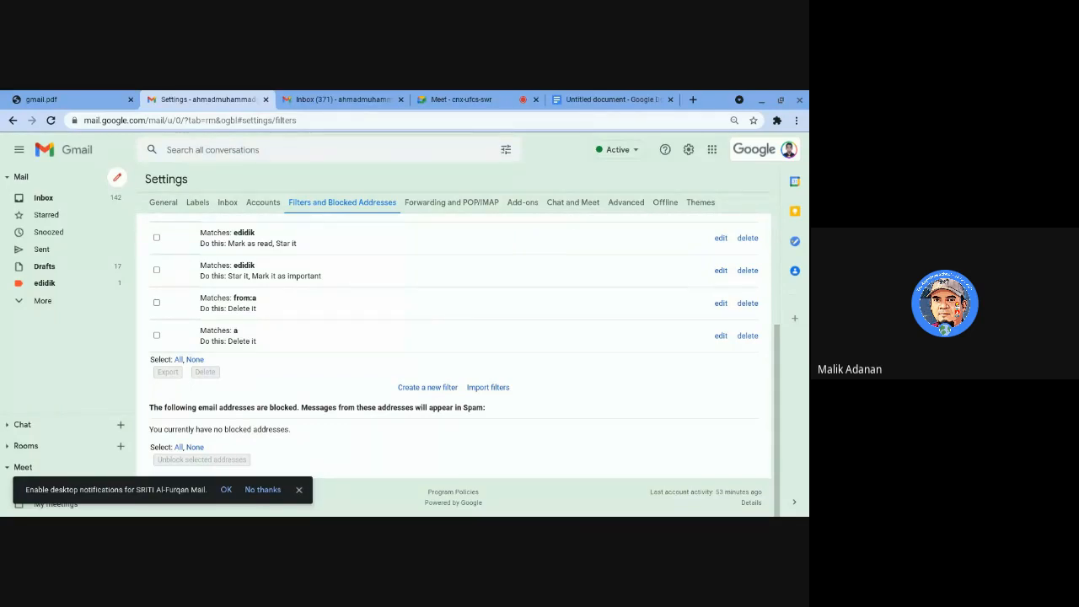
Create a new signature in the general settings named with the owner's first name, and discard the unsaved changes to return to the inbox
click(165, 207)
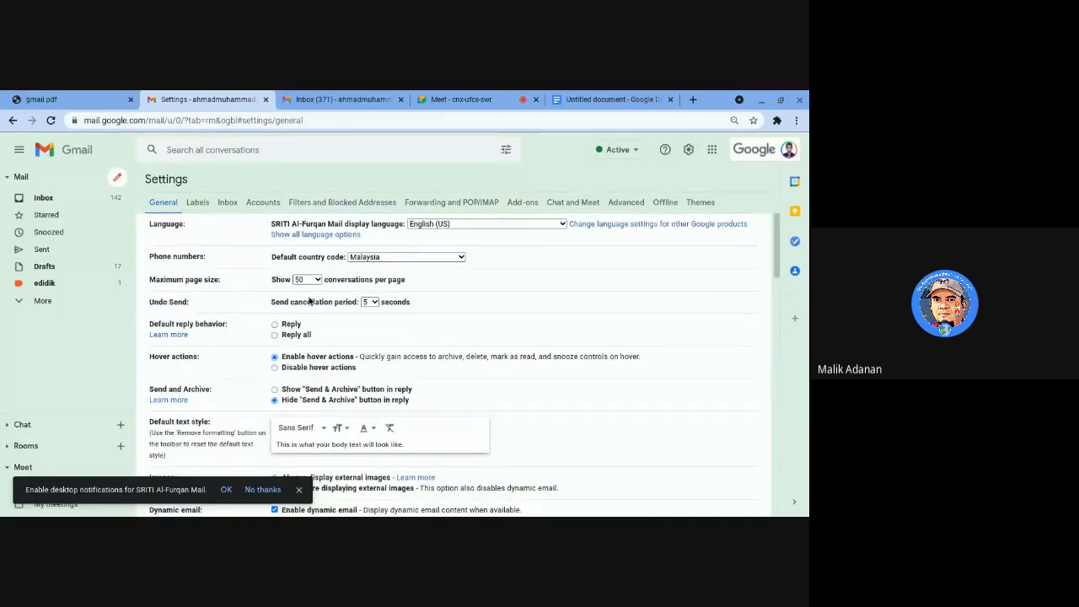
click(298, 489)
scroll(258, 342, down, 15)
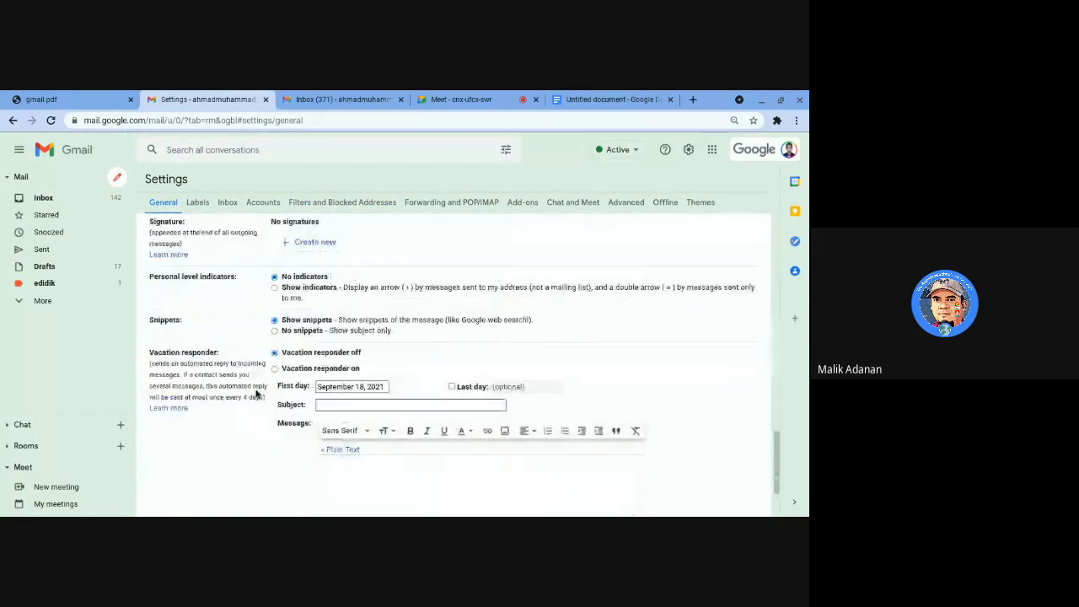
scroll(256, 387, up, 1)
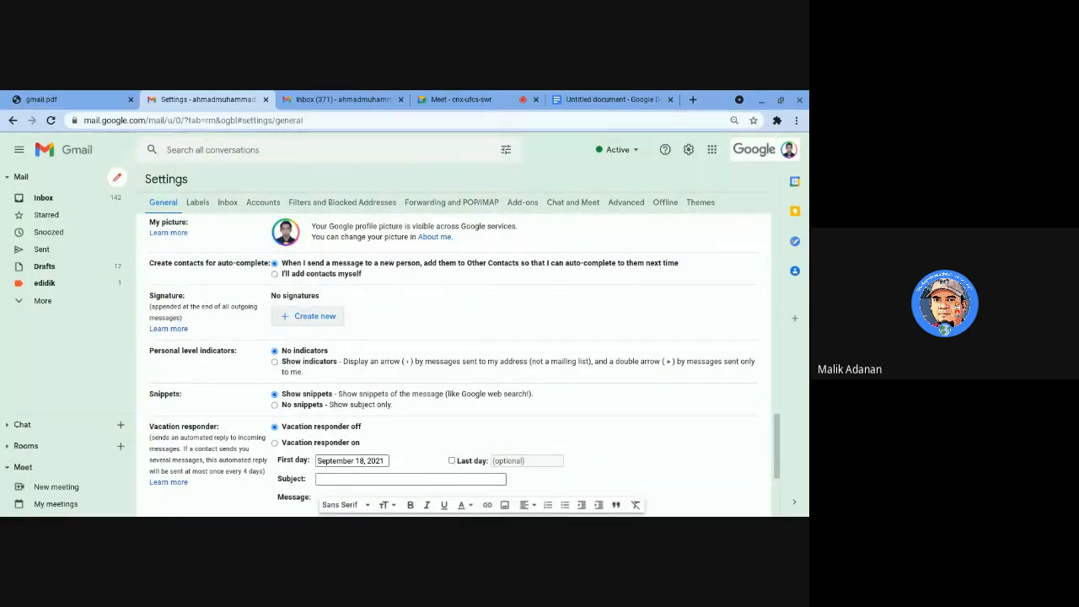
click(309, 318)
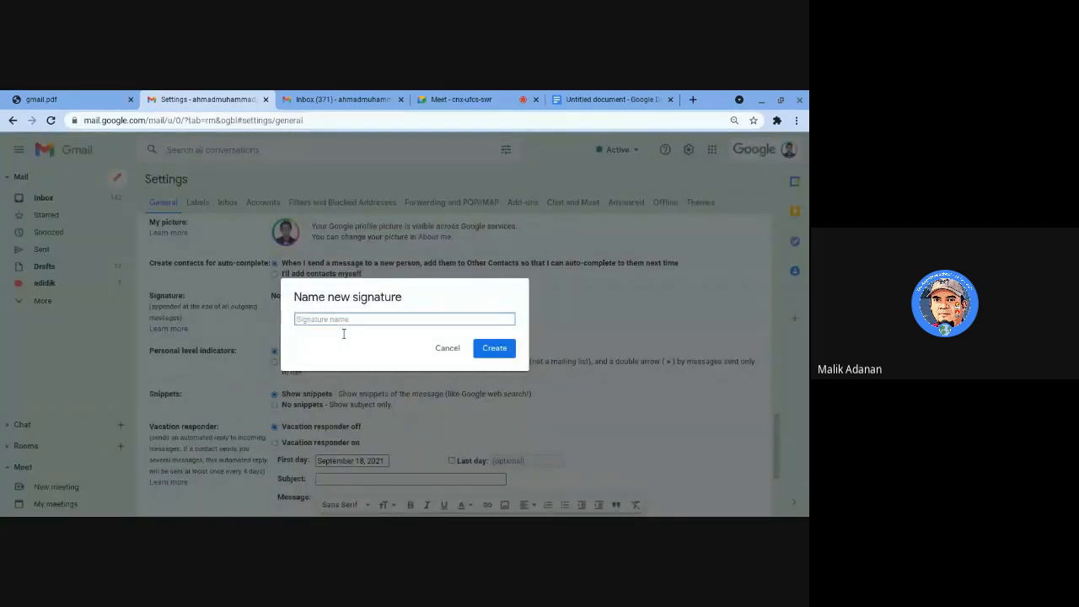
text(ahmad)
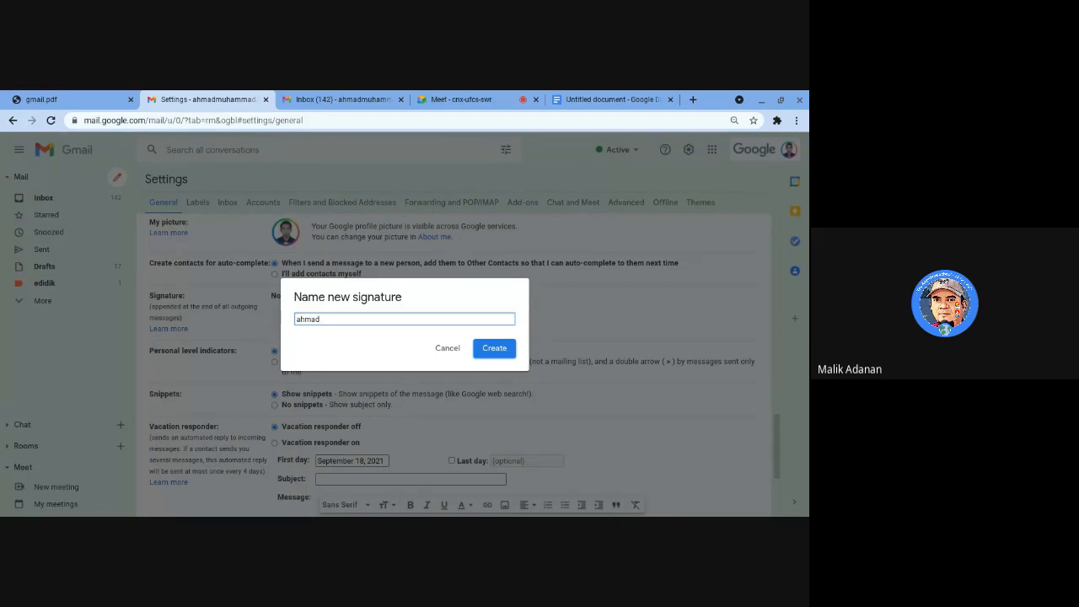
click(494, 348)
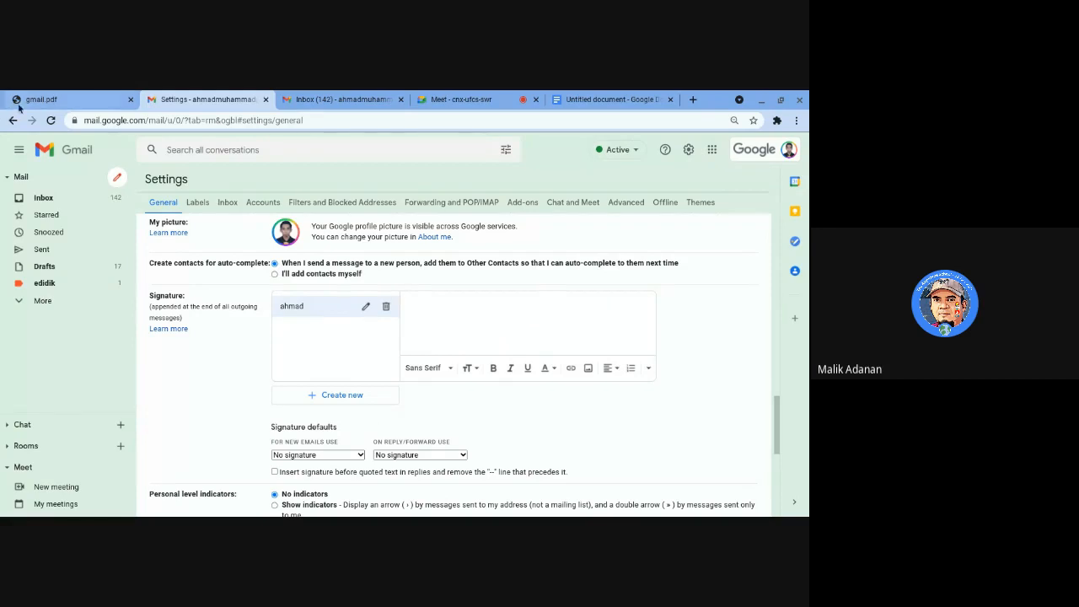
click(39, 212)
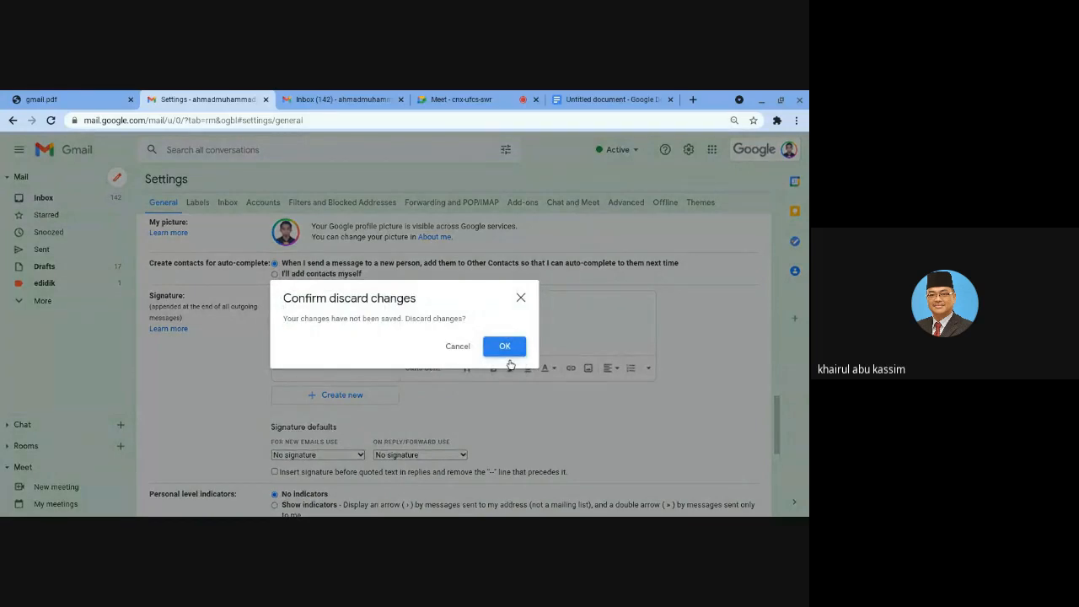
click(506, 348)
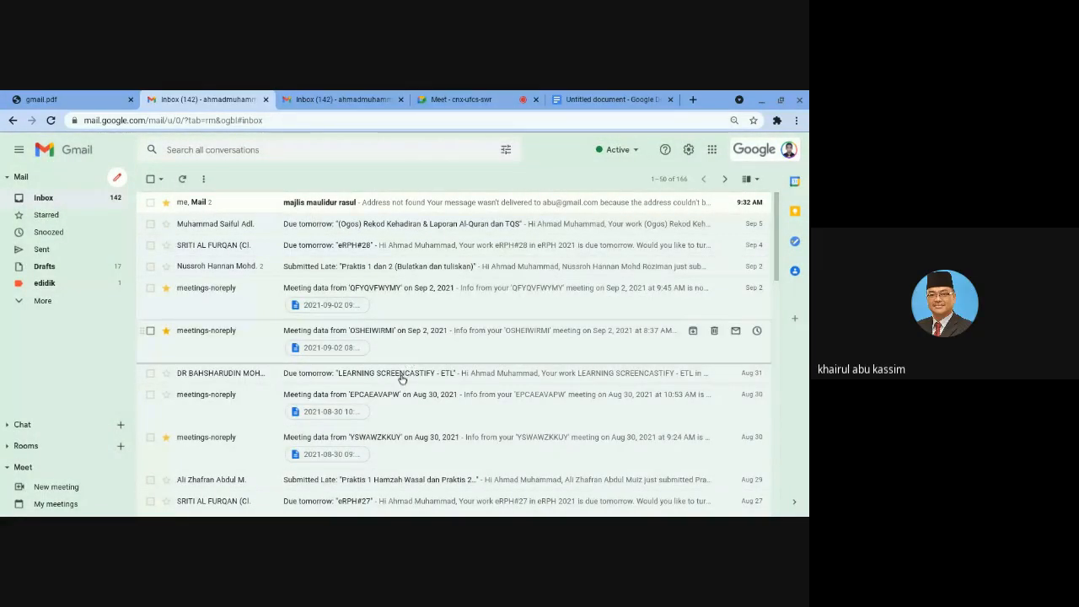
Switch to the Google Meet call, mute the microphone and stop presenting the screen
click(450, 99)
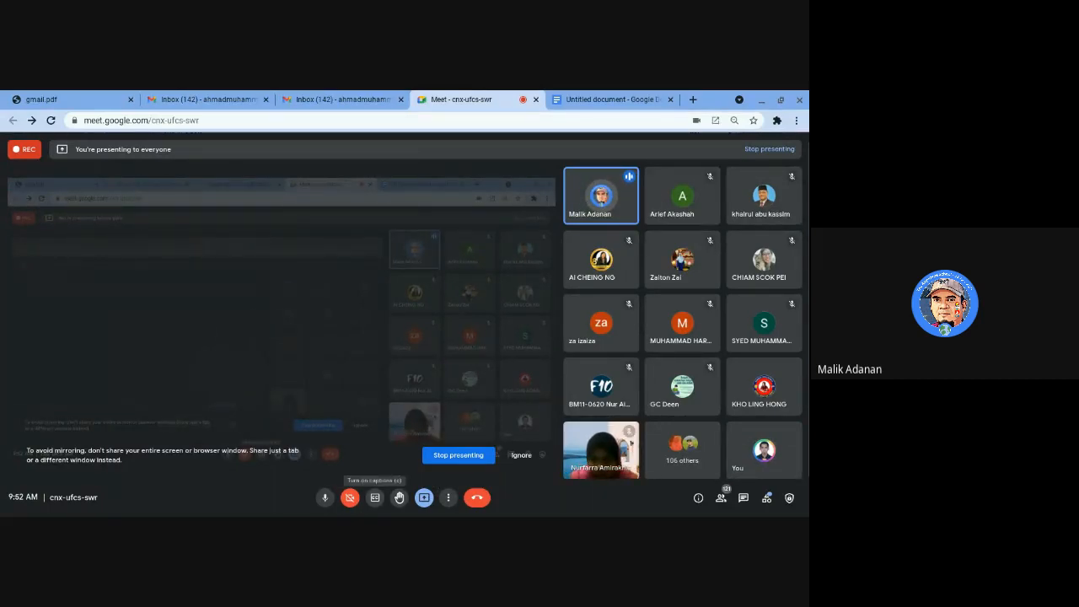
key(ctrl+d)
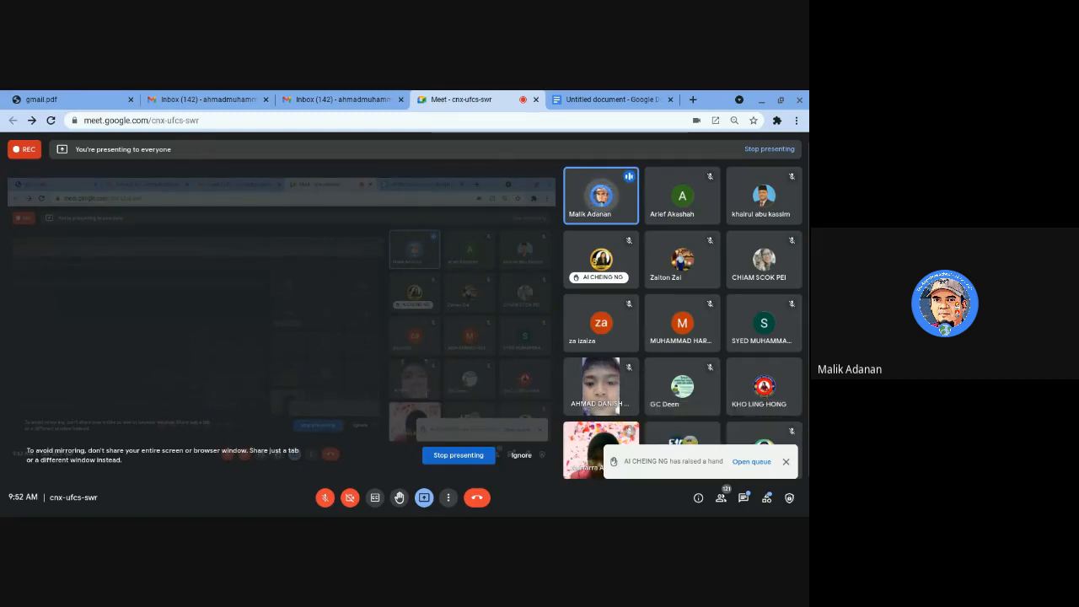
click(457, 455)
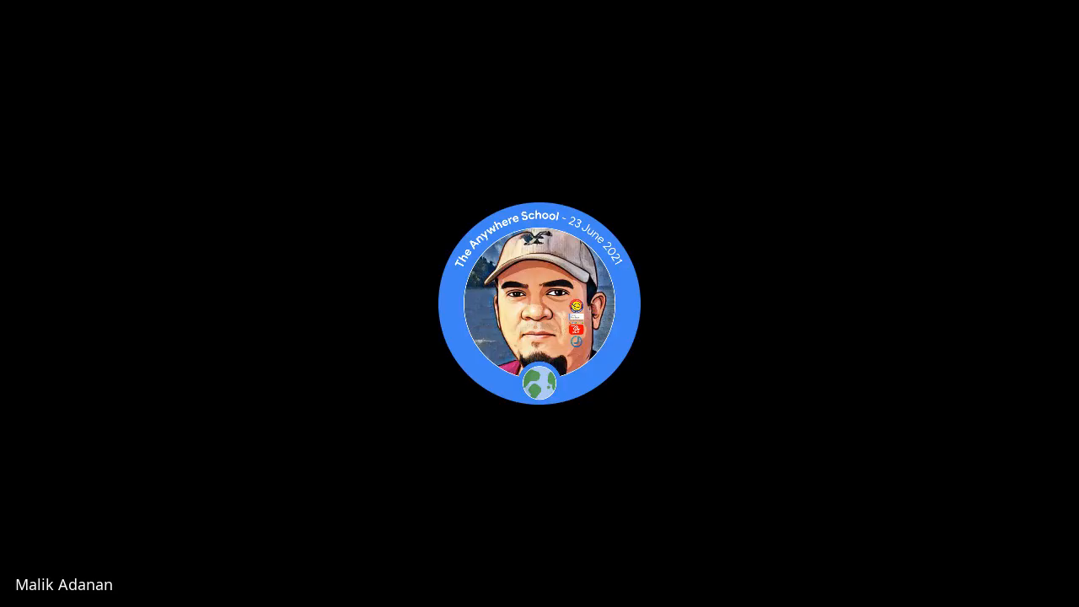